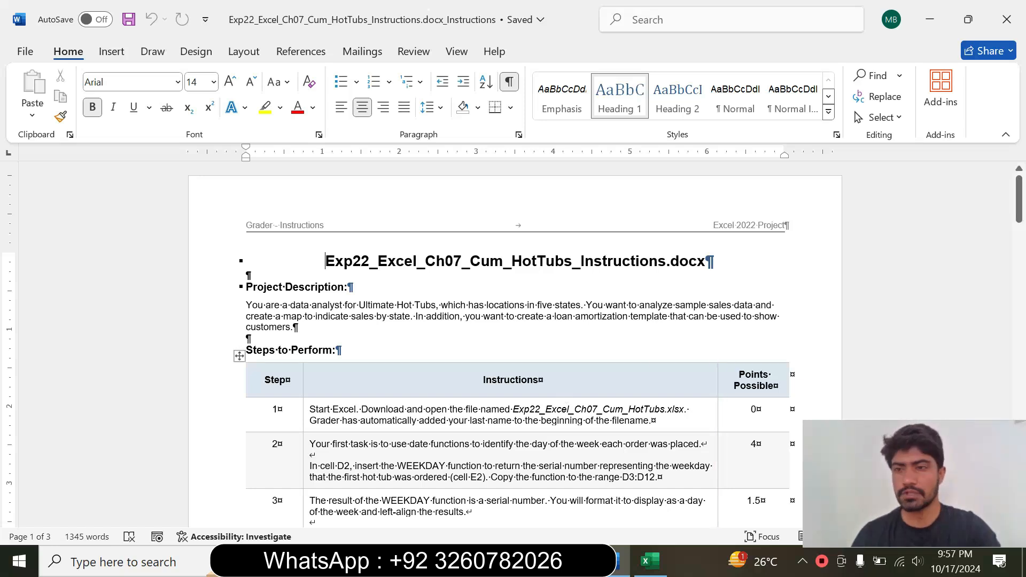
- Format the step 1 instruction text in the table at 14 points with yellow highlighting
left_click_drag(1022, 211, 1022, 227)
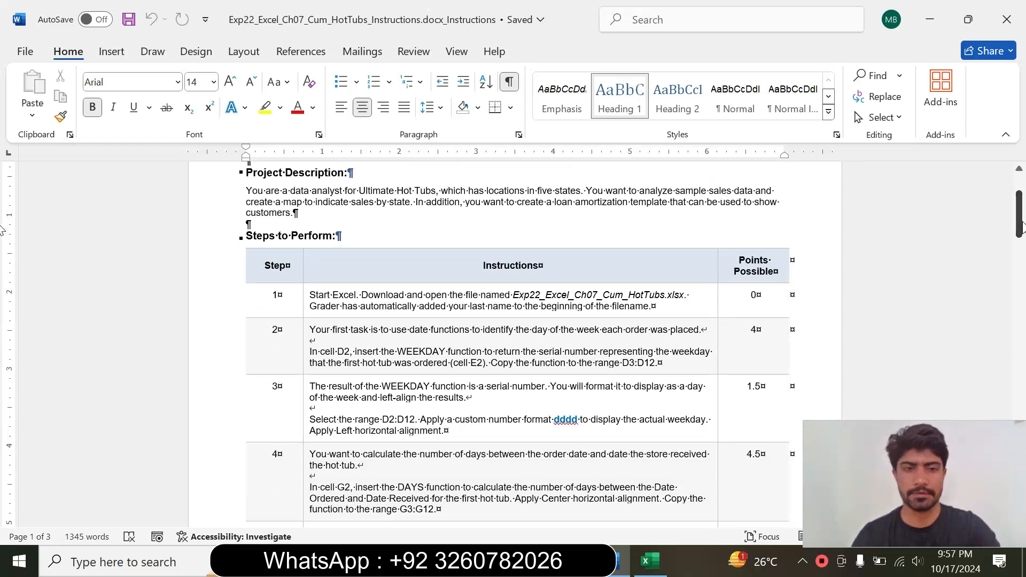
left_click(307, 307)
left_click(403, 257)
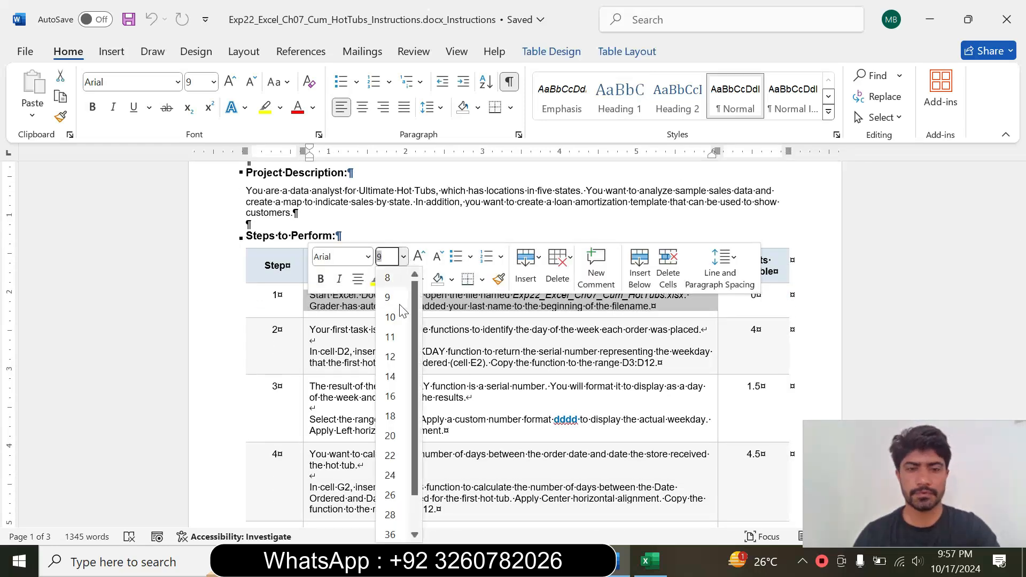
left_click(396, 375)
left_click(377, 280)
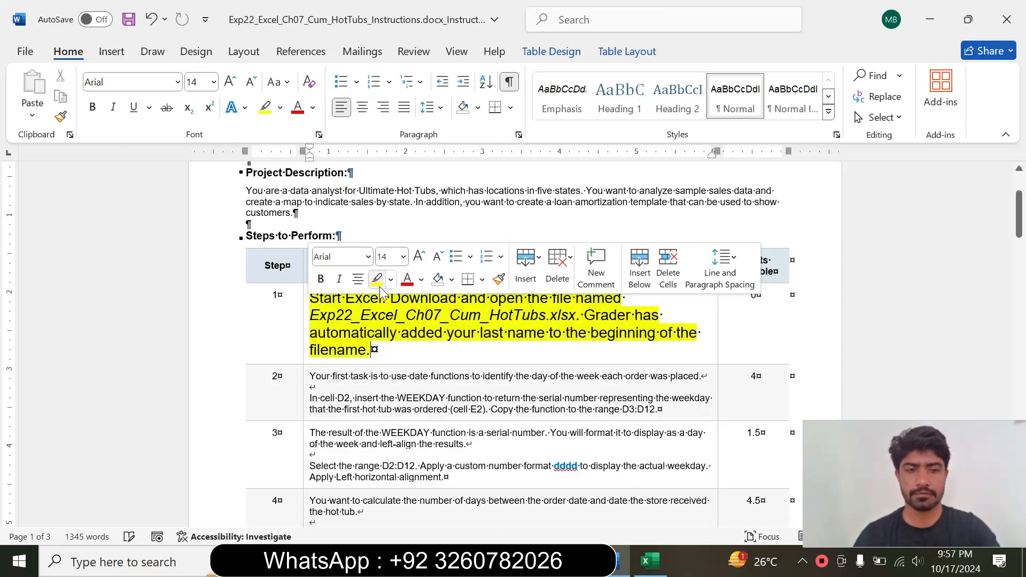
left_click(330, 316)
left_click_drag(311, 298, 373, 350)
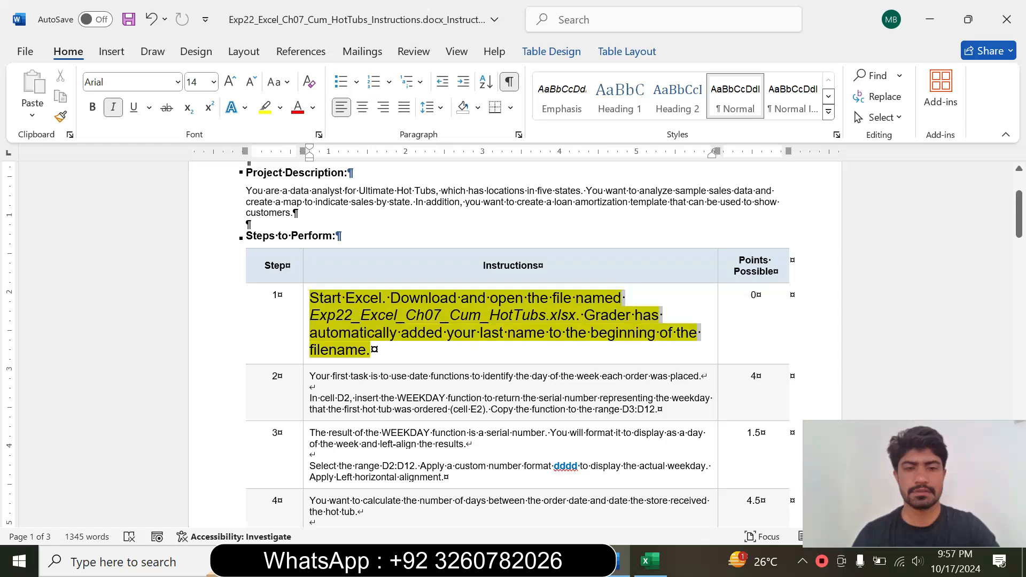
left_click(401, 299)
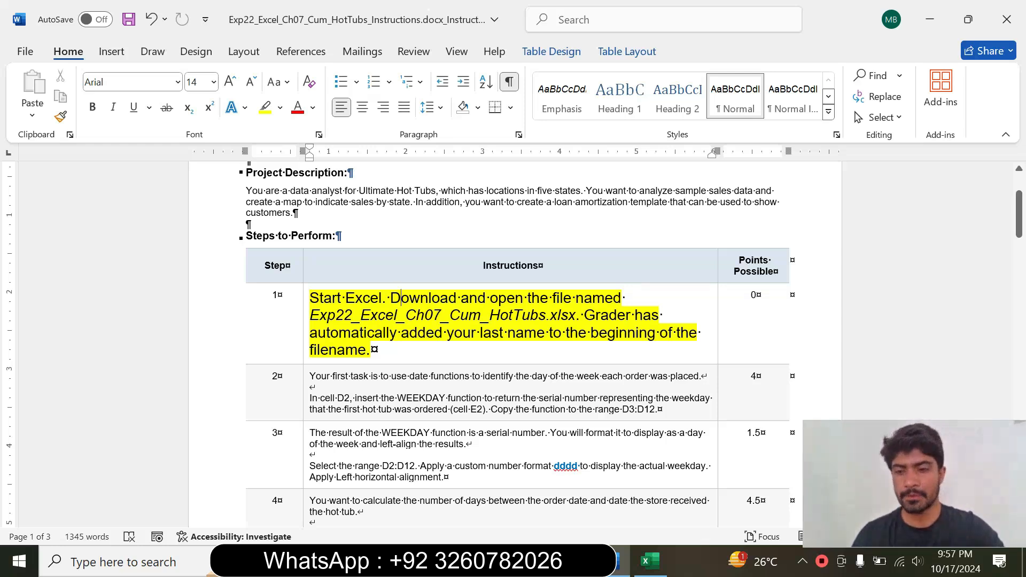
- Switch to the hot tubs workbook in Excel to look over the Orders sheet, and return to the Word instructions
left_click(651, 561)
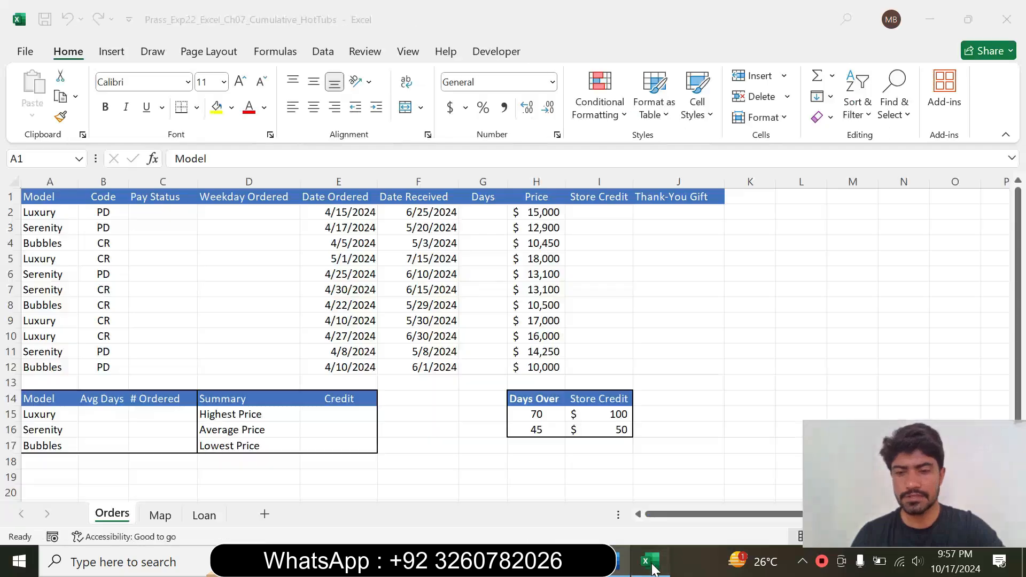
left_click(216, 273)
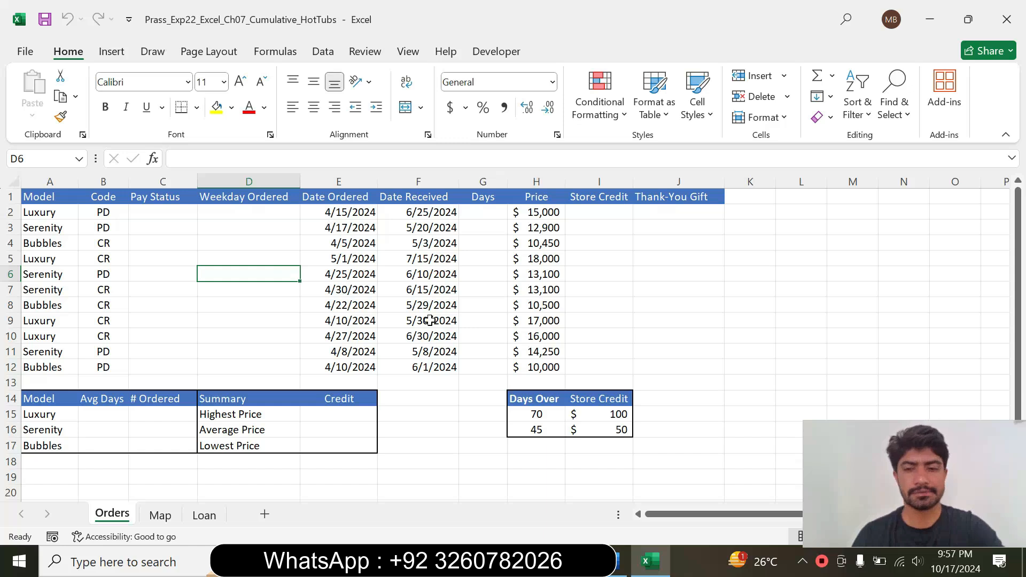
left_click(616, 561)
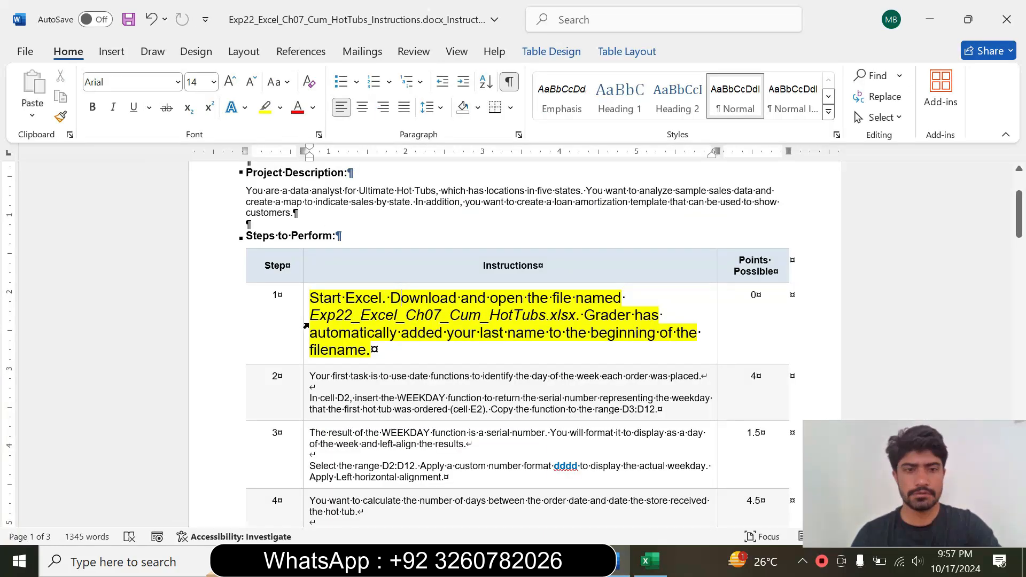
- Restore the step 1 instruction text to 9 points and remove its highlight color
left_click(304, 327)
left_click(401, 274)
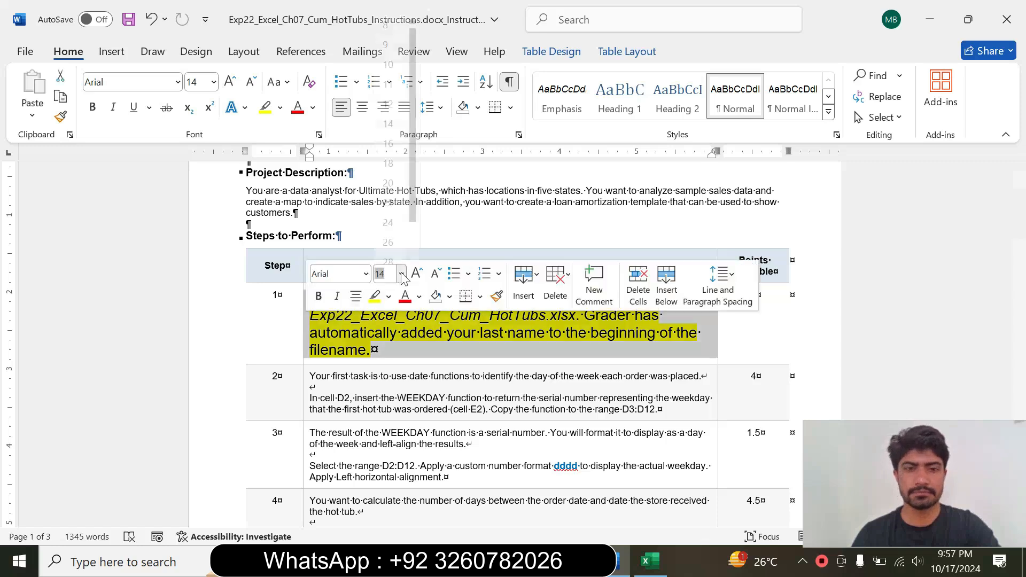
left_click(385, 31)
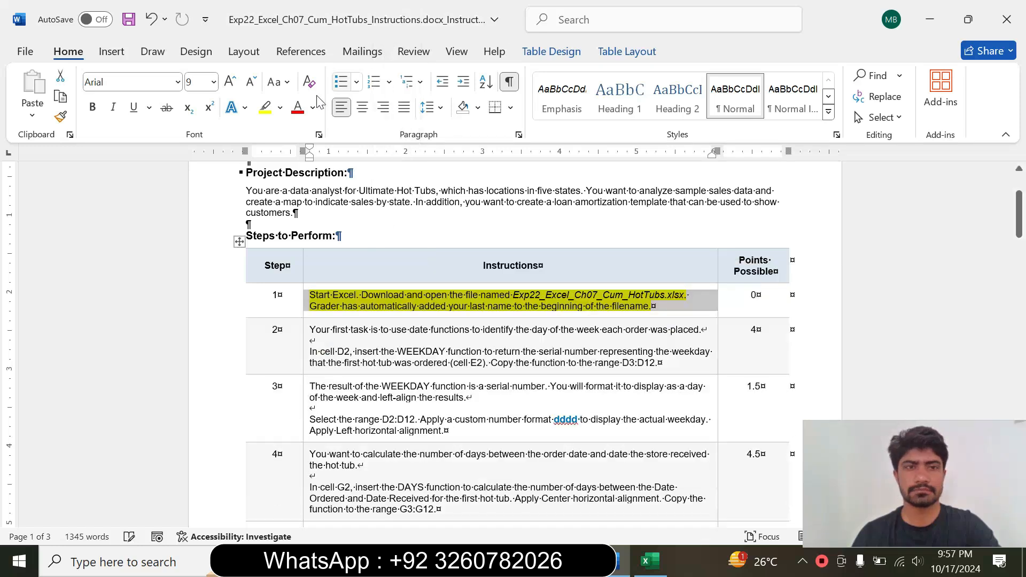
left_click(280, 107)
left_click(295, 237)
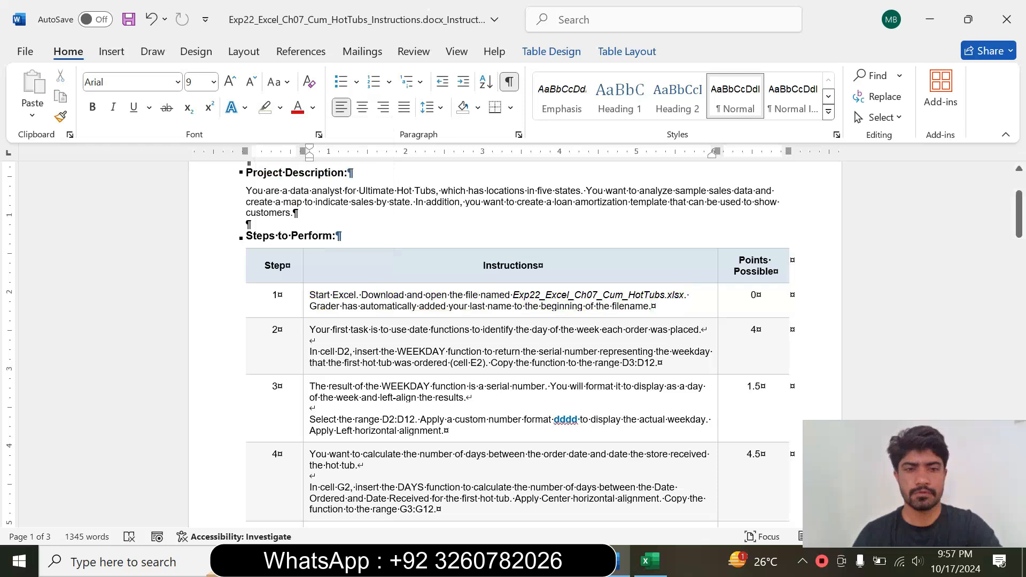
- Format the step 2 instruction text at 14 points with turquoise highlighting and read through the WEEKDAY task
left_click(304, 357)
left_click(402, 306)
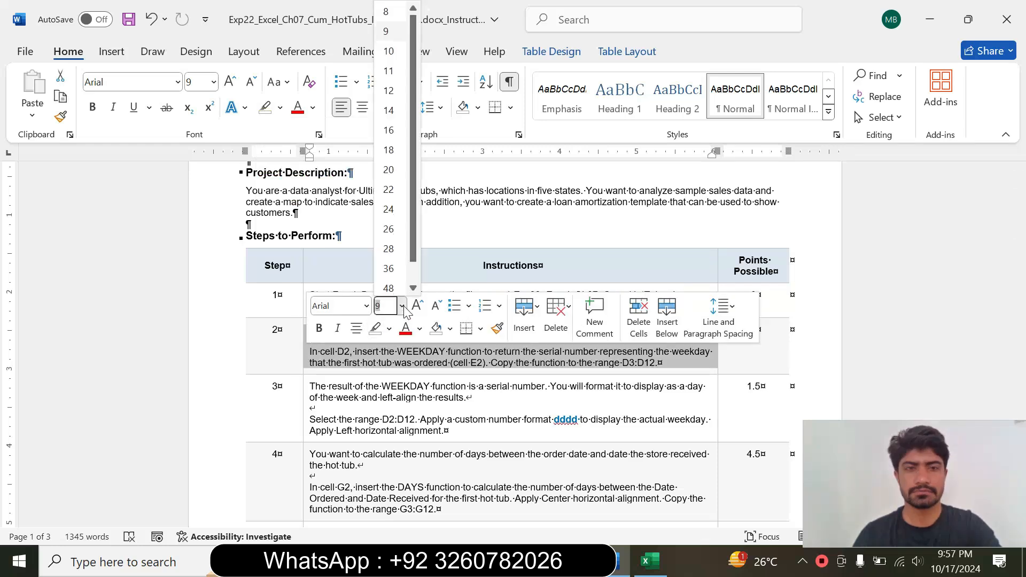
left_click(397, 118)
left_click(280, 108)
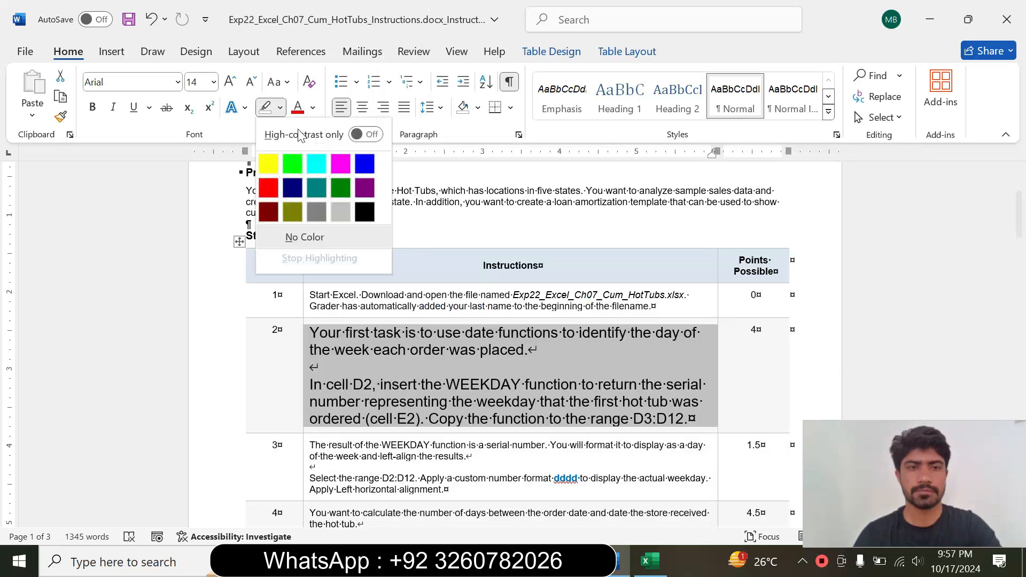
left_click(316, 164)
left_click_drag(319, 333, 526, 350)
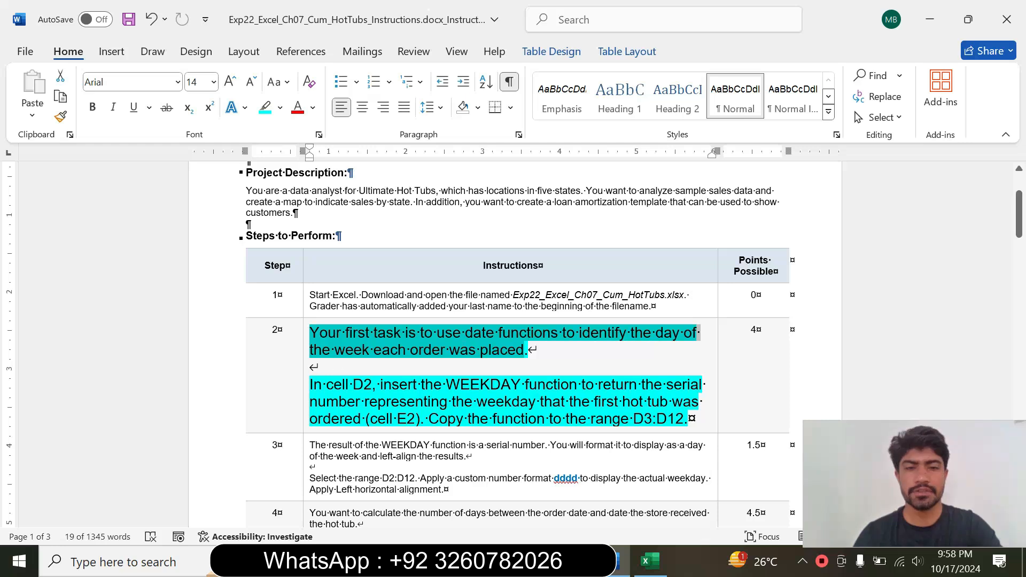
left_click_drag(312, 385, 426, 419)
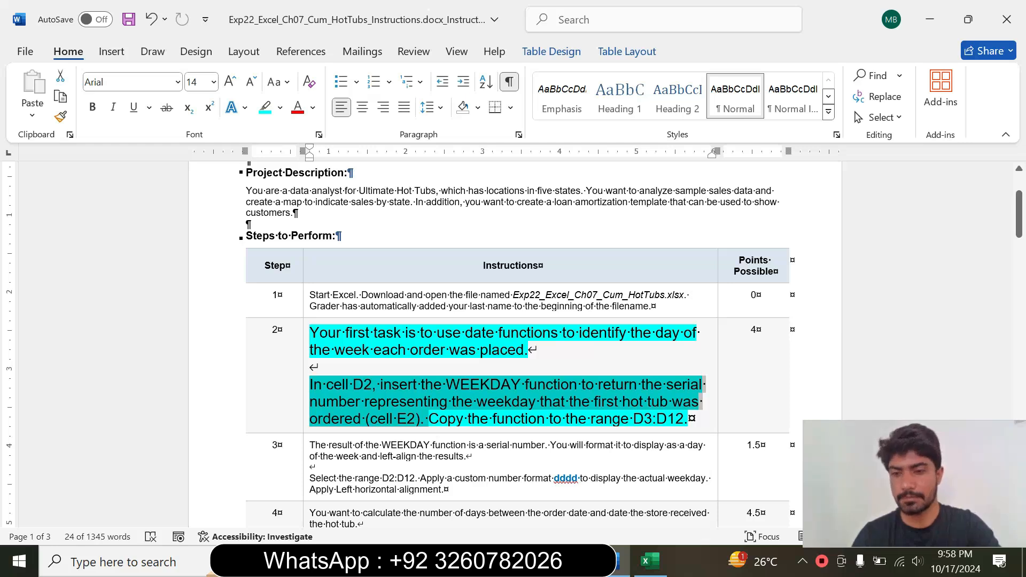
left_click(645, 419)
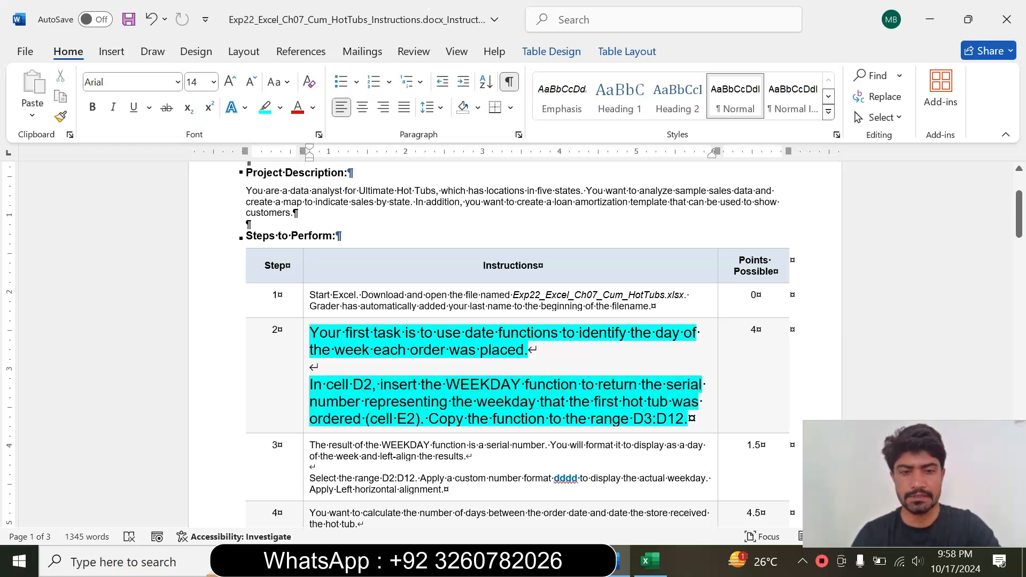
left_click_drag(364, 384, 326, 384)
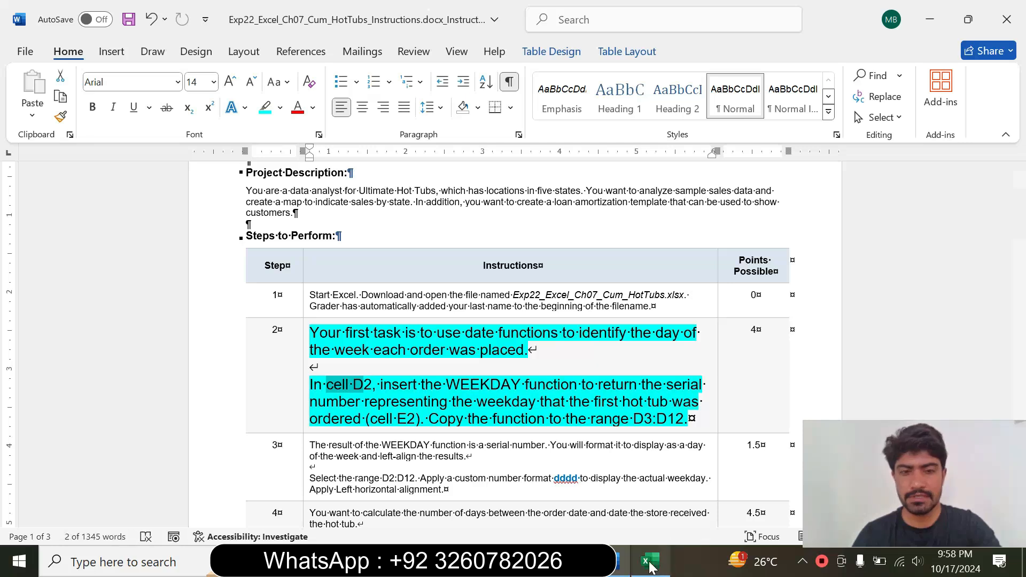
- Switch to the Excel workbook and enter the formula =WEEKDAY(E2) in cell D2 of the Orders sheet
mouse_move(652, 568)
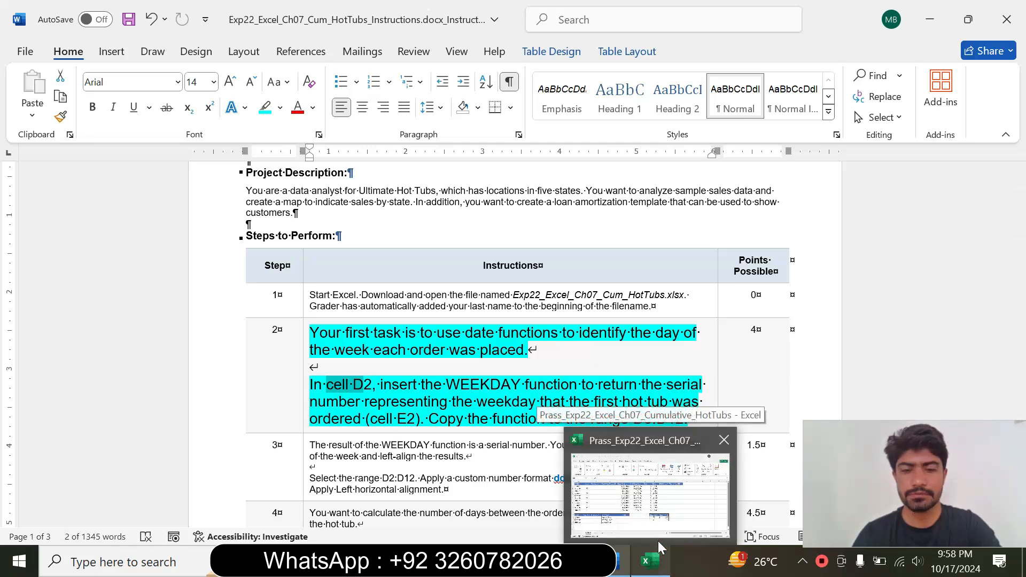
left_click(647, 489)
left_click(249, 212)
left_click(620, 561)
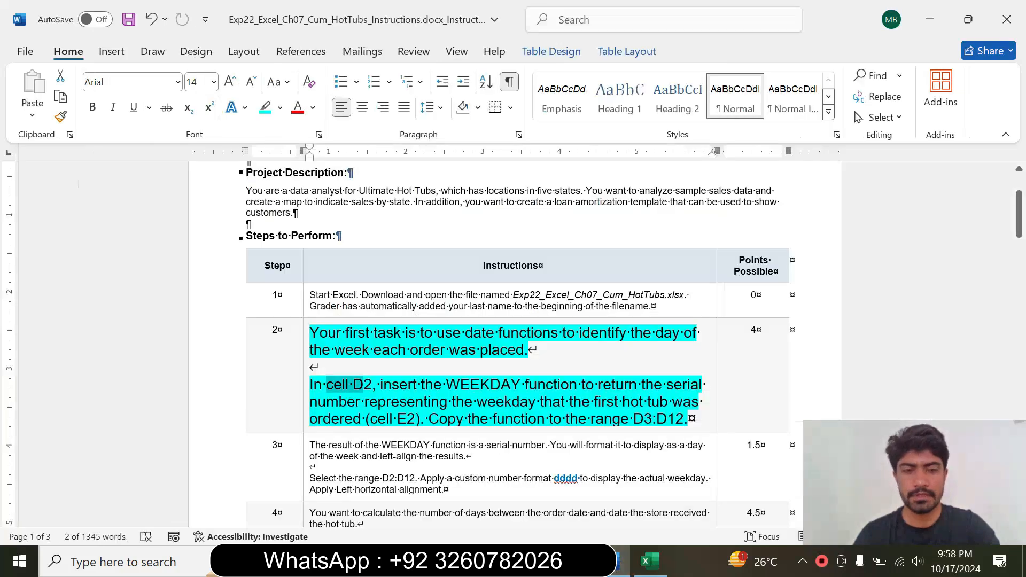
left_click(650, 561)
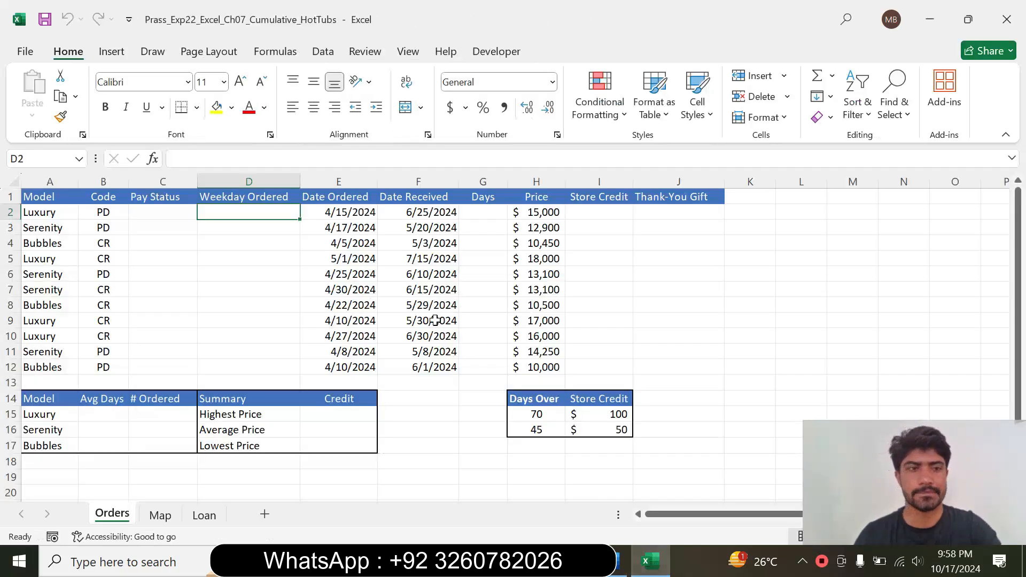
type("=")
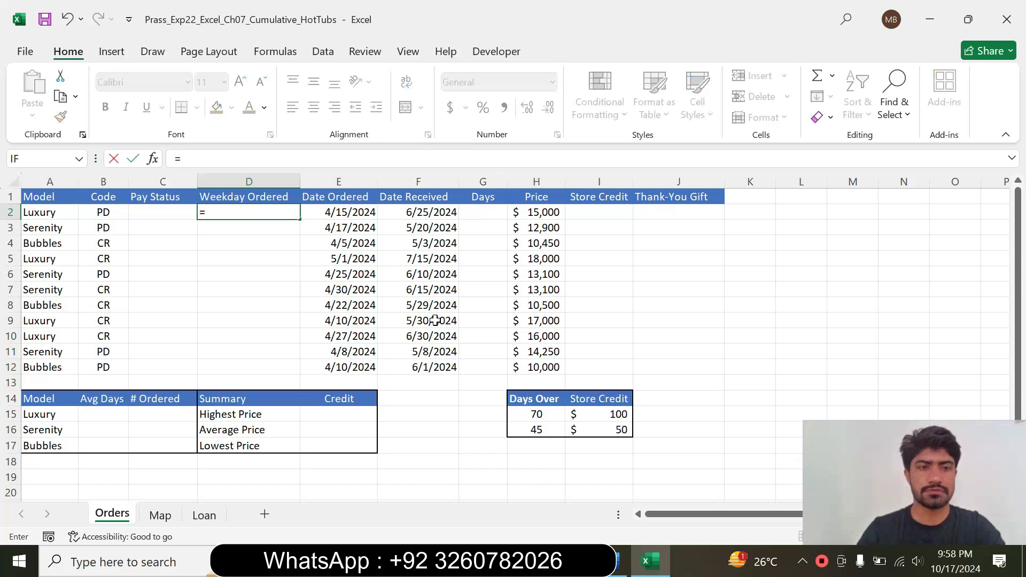
type("wee")
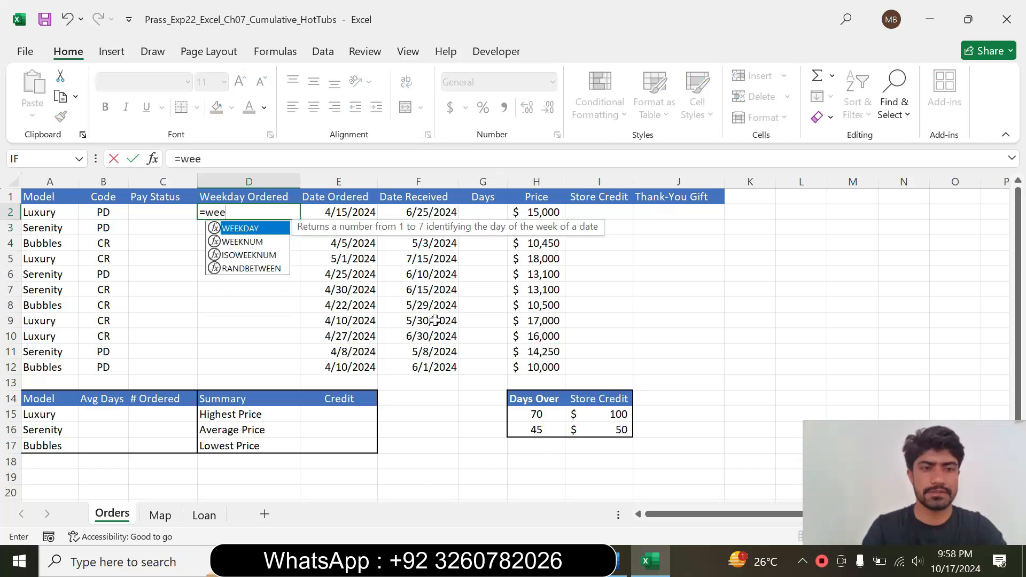
double_click(251, 229)
left_click(241, 162)
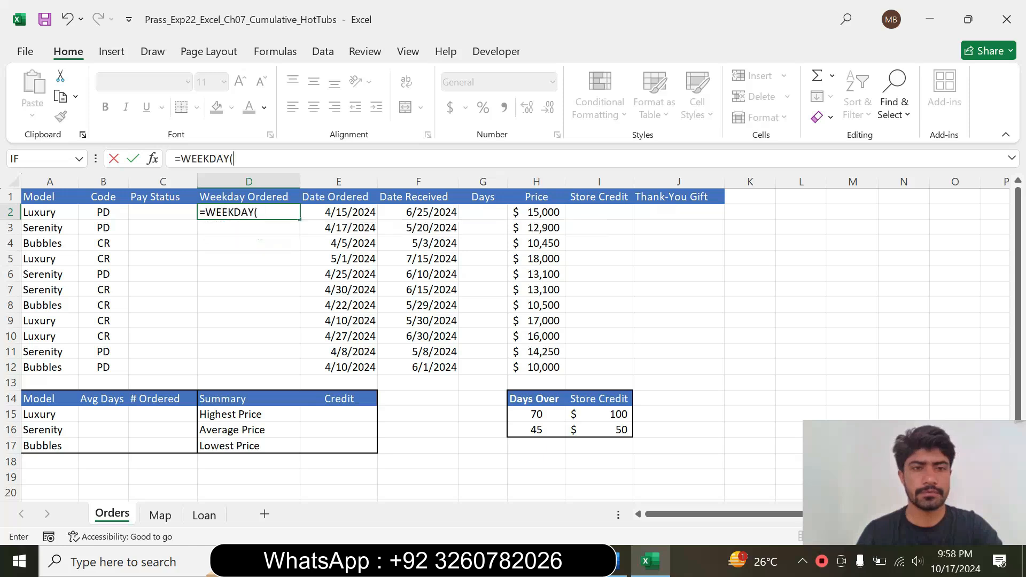
left_click(621, 562)
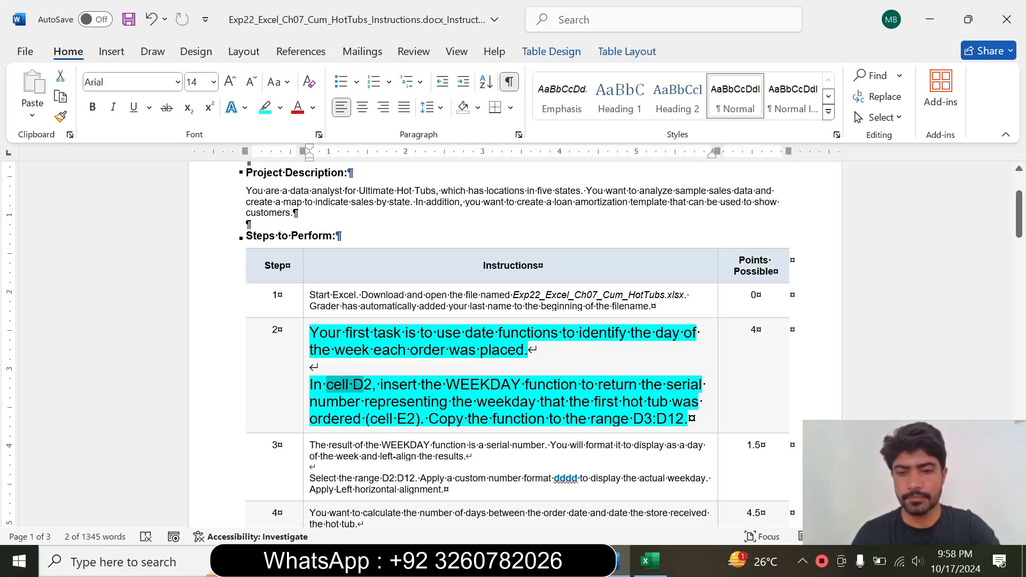
left_click(650, 561)
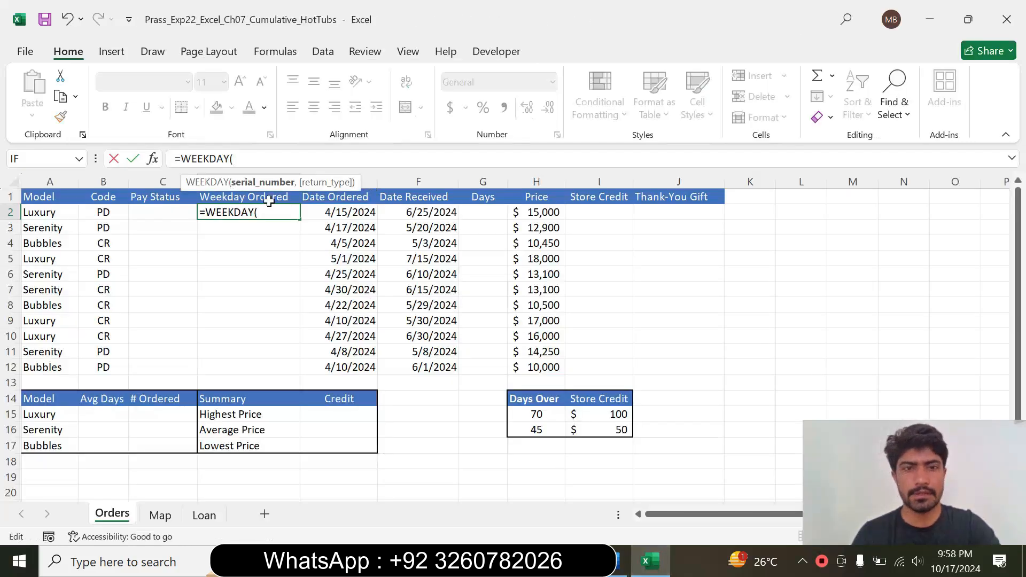
left_click(352, 210)
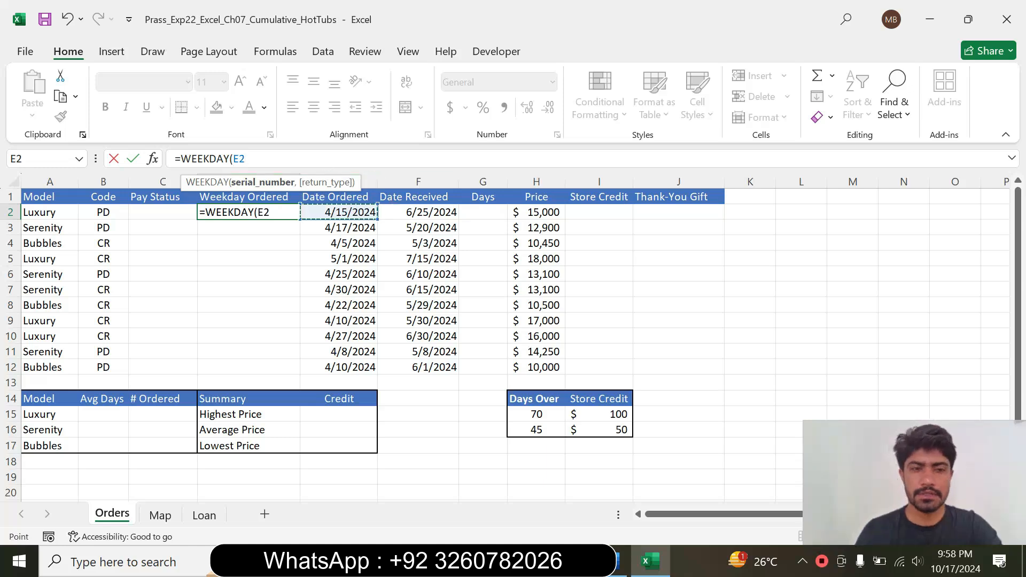
type(")")
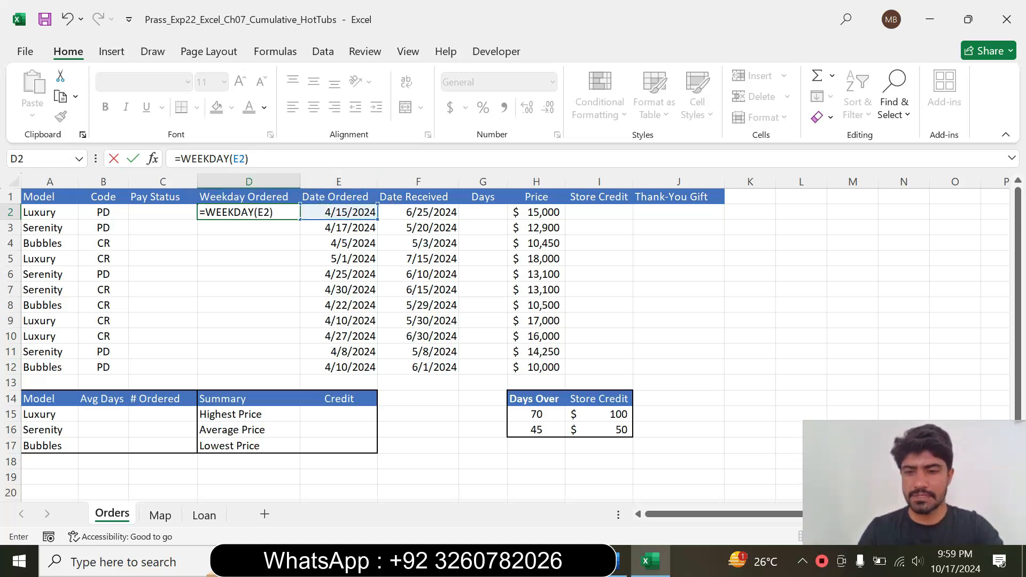
key("Return")
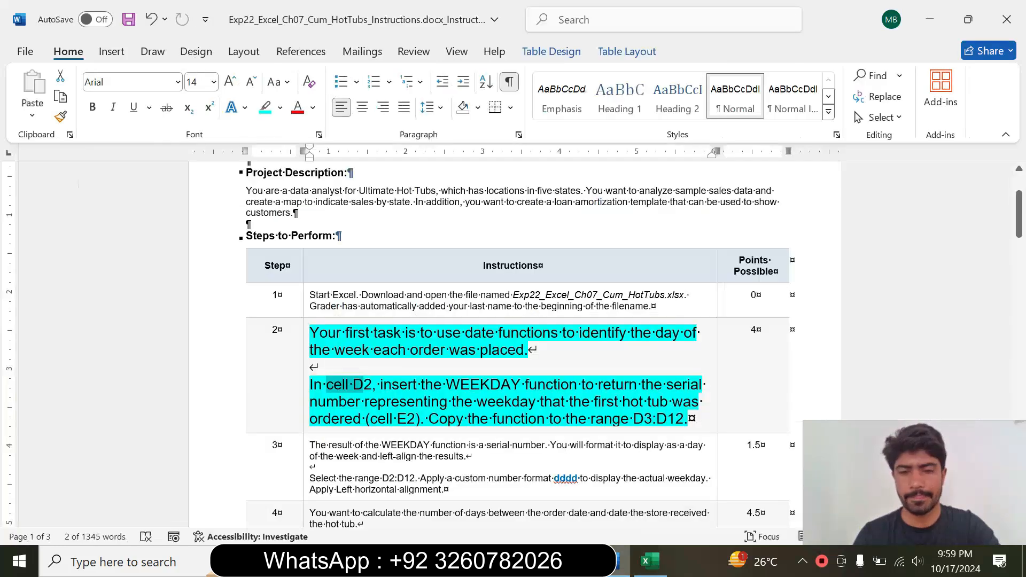
- Check the copy range in the Word instructions and fill the WEEKDAY formula from D2 into D3:D12 in Excel
left_click(622, 561)
left_click_drag(468, 418, 651, 418)
left_click(649, 561)
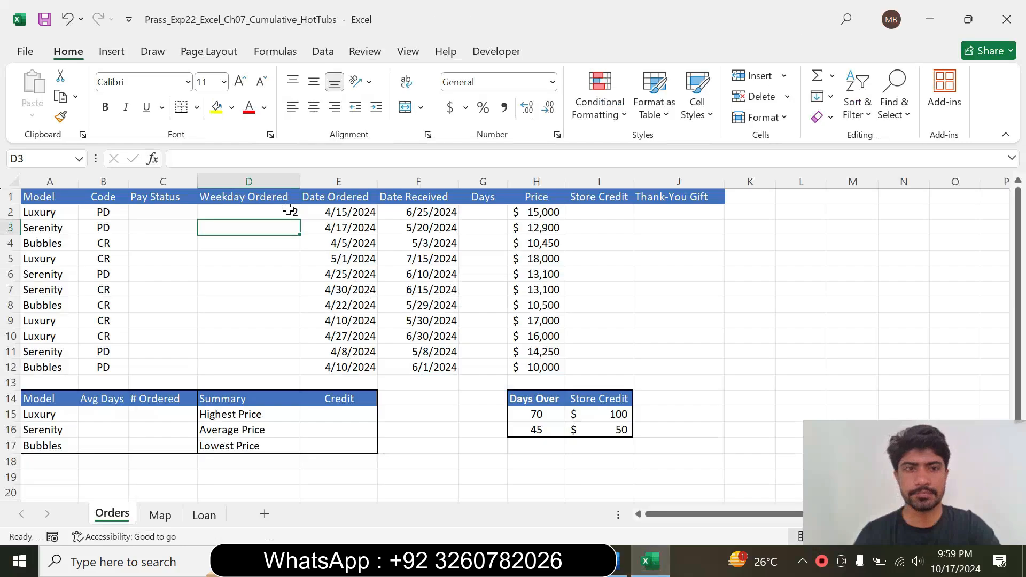
left_click(284, 213)
left_click_drag(301, 222, 293, 371)
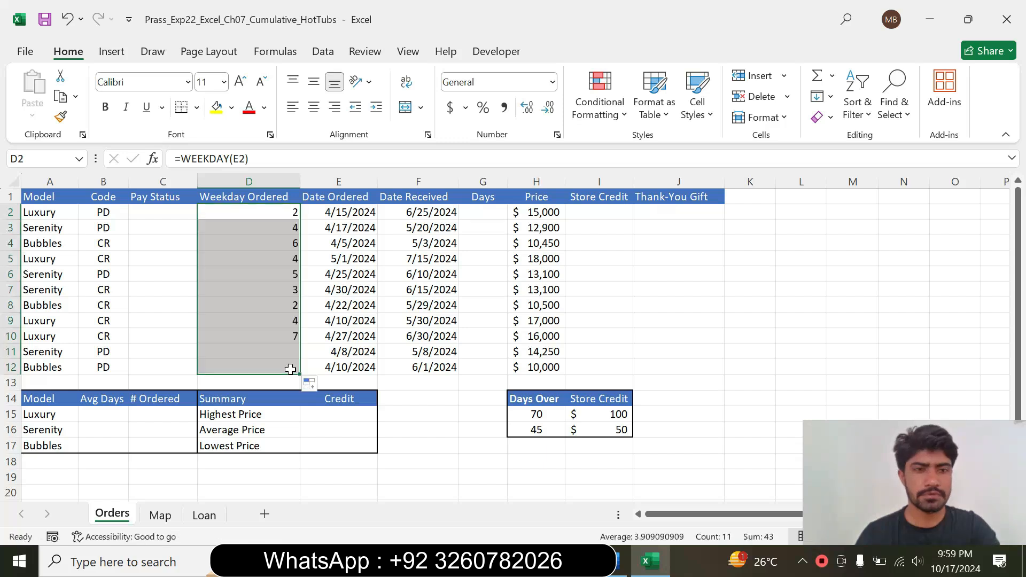
- Switch to the Word instructions and restore the step 2 text to 9 points with no highlight color
left_click(615, 561)
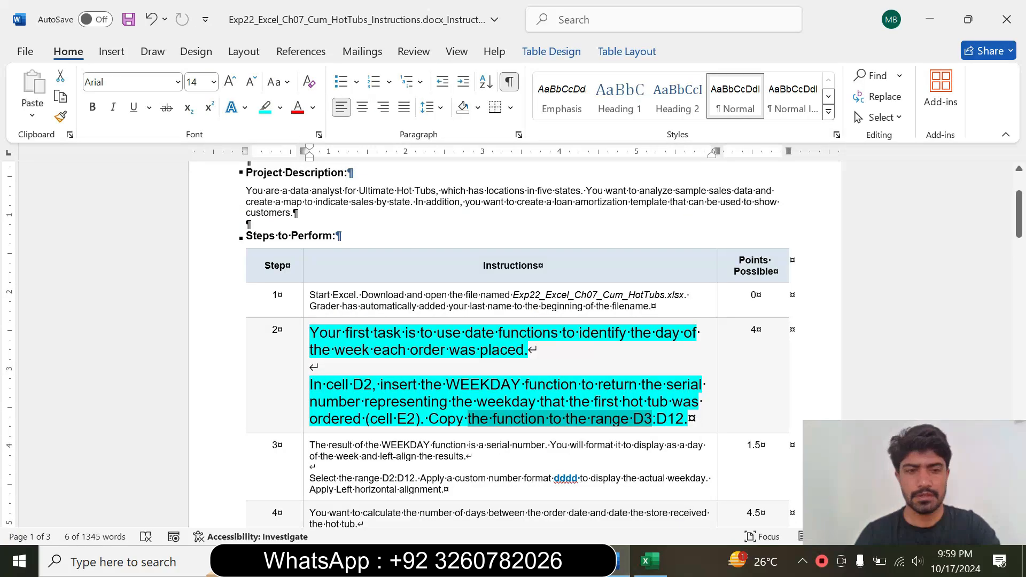
left_click(302, 386)
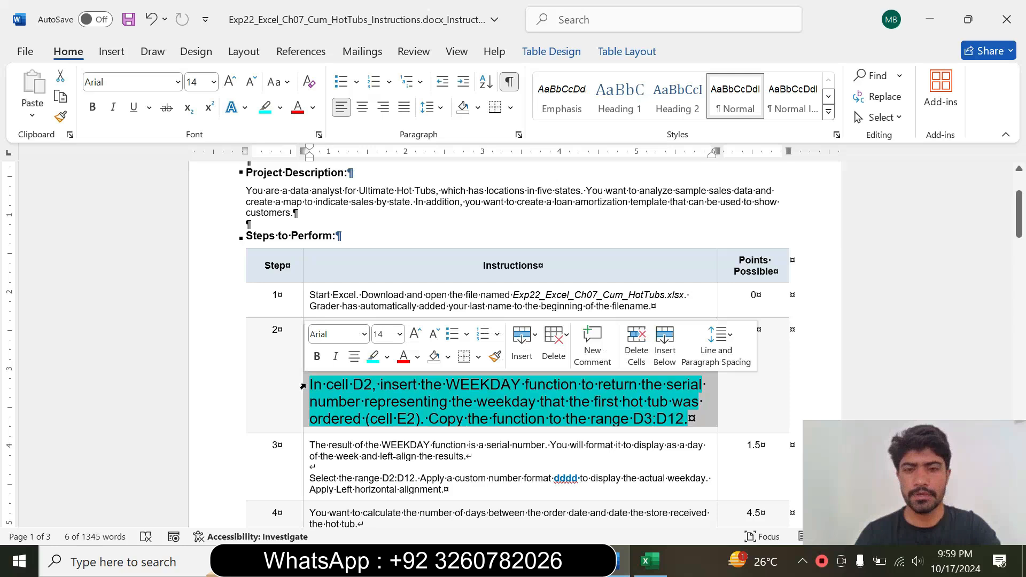
left_click(399, 334)
left_click(383, 37)
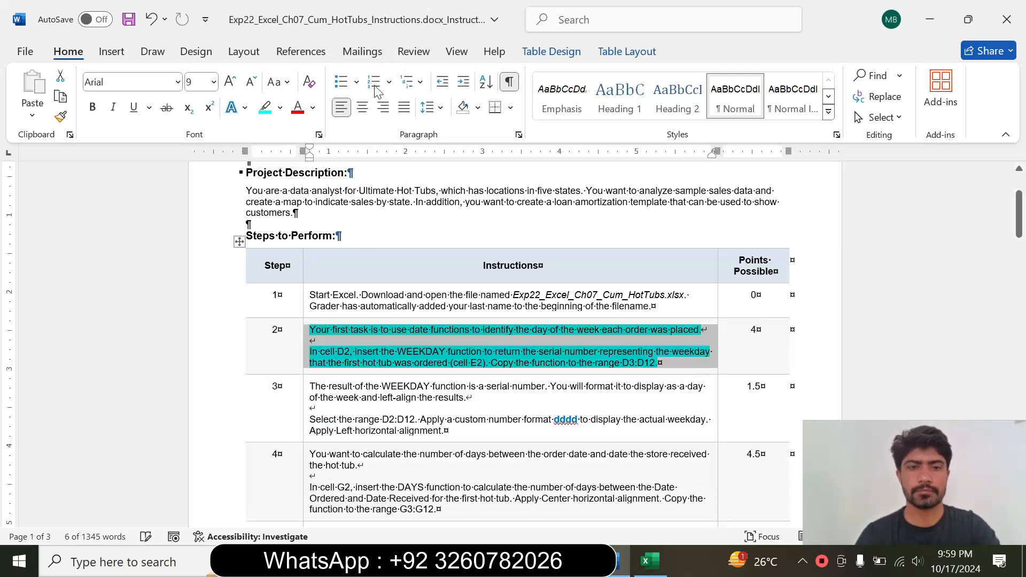
left_click(281, 107)
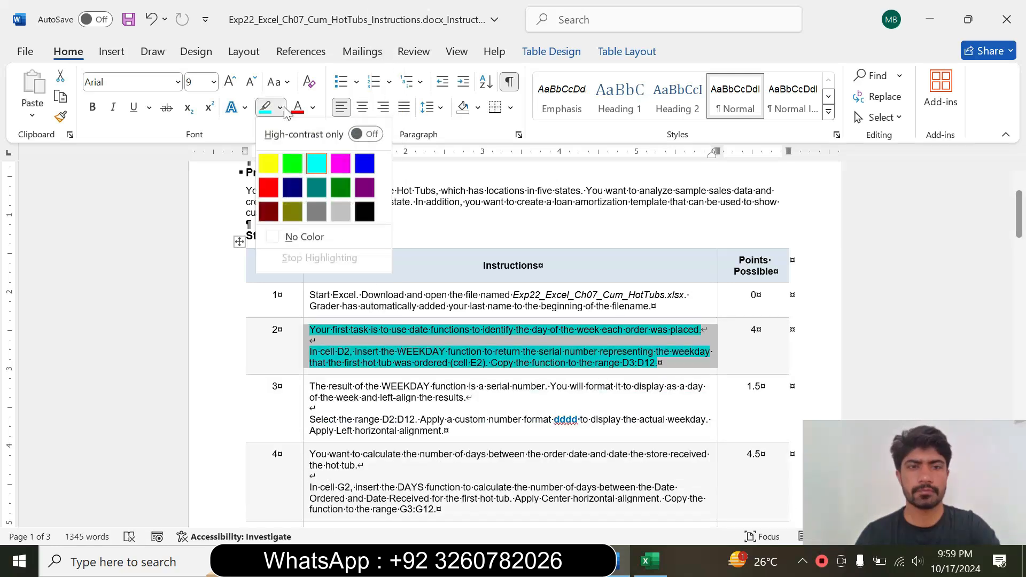
left_click(304, 237)
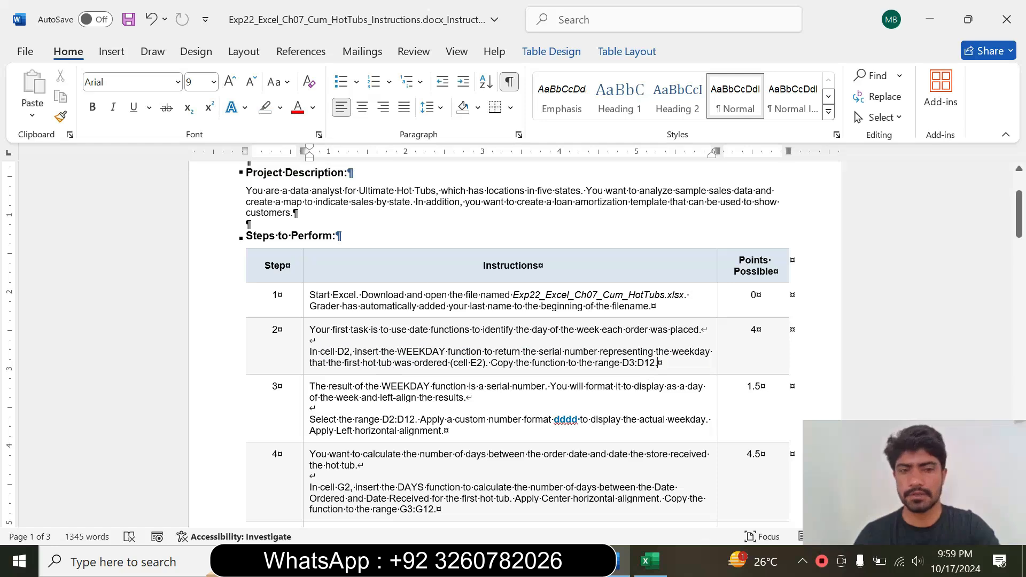
- Format the step 3 instruction text at 12 points with turquoise highlighting and read through the weekday formatting task
left_click_drag(1022, 229, 1022, 244)
left_click(304, 323)
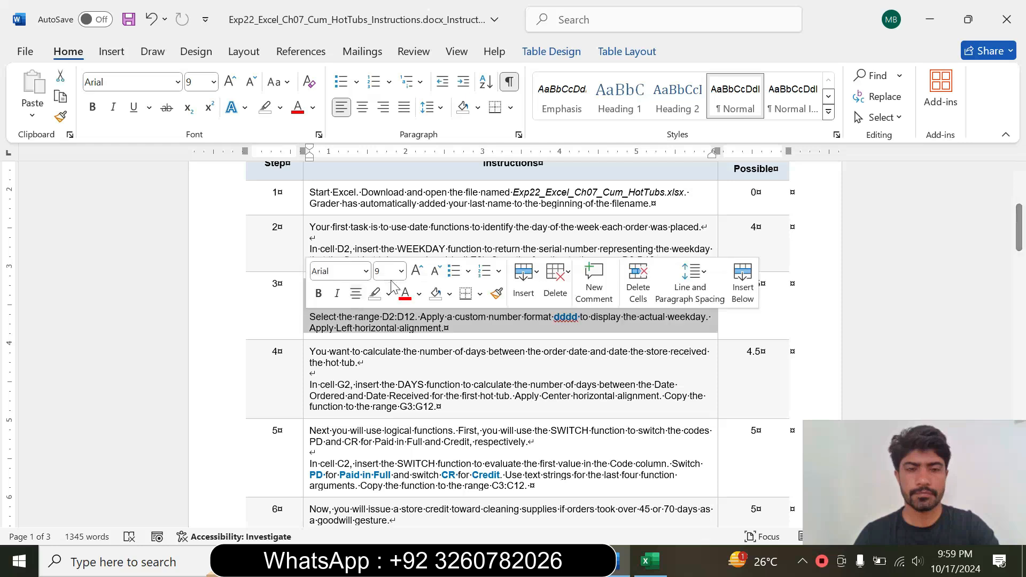
left_click(401, 271)
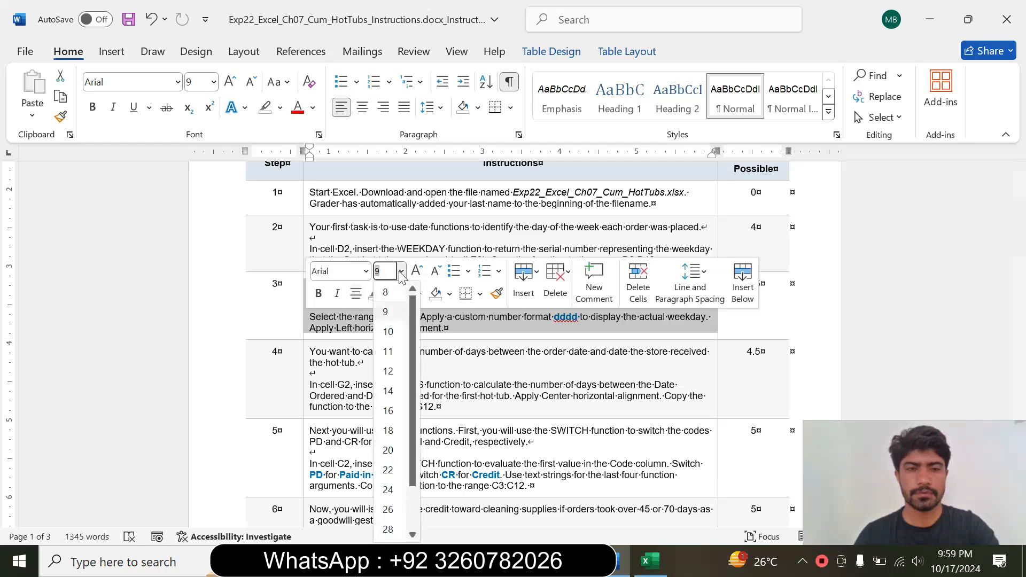
left_click(389, 371)
left_click(389, 294)
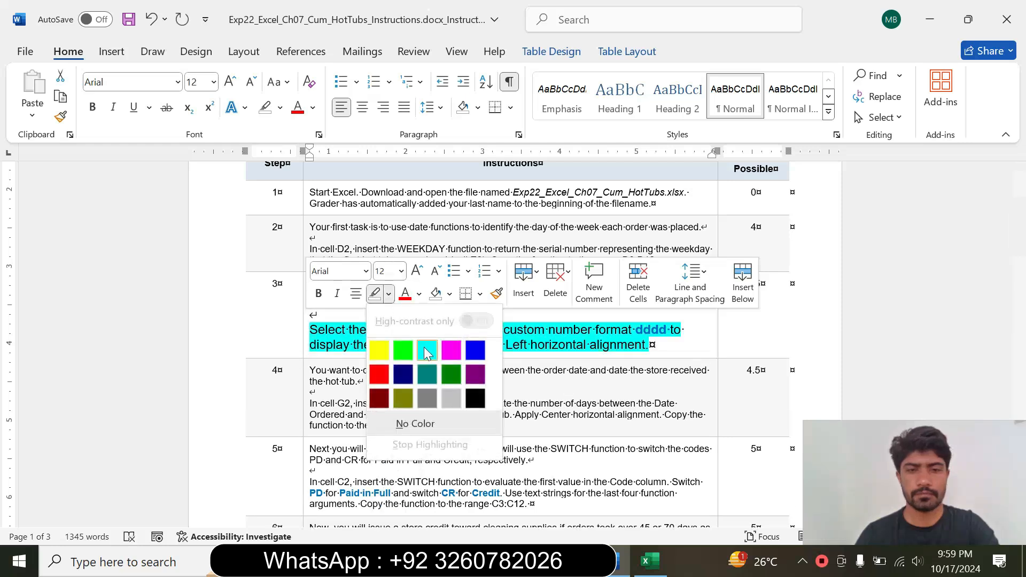
left_click(426, 351)
left_click_drag(310, 329, 649, 345)
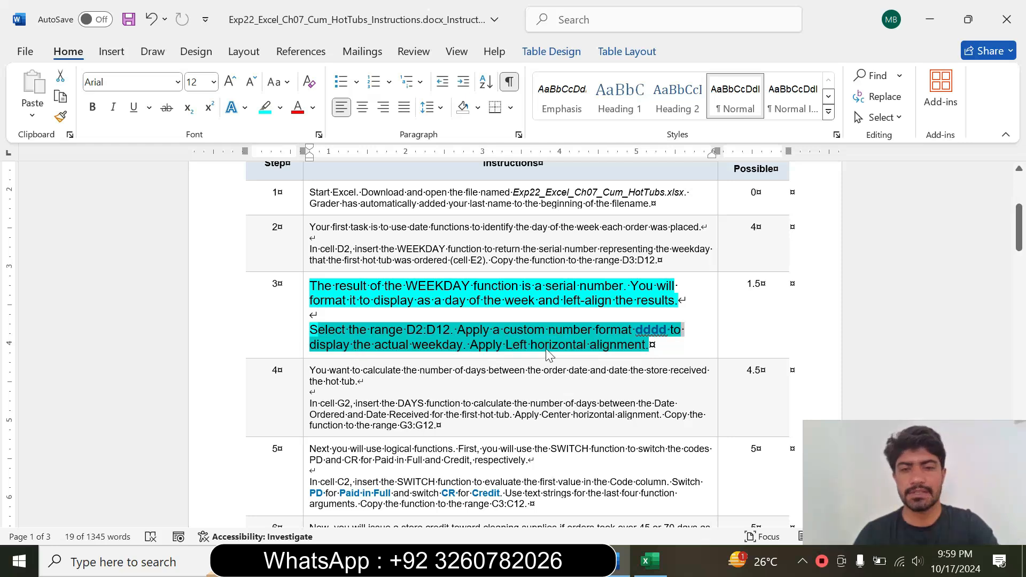
left_click(619, 347)
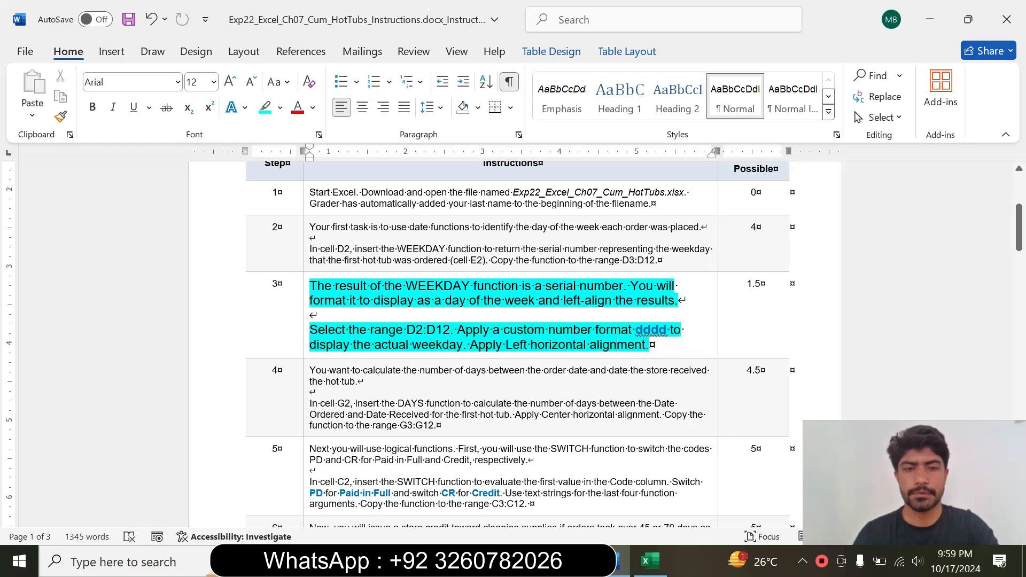
- Copy the range reference D2:D12 from the Word instructions and check it against the selected cells in the Excel workbook
left_click_drag(408, 330, 444, 333)
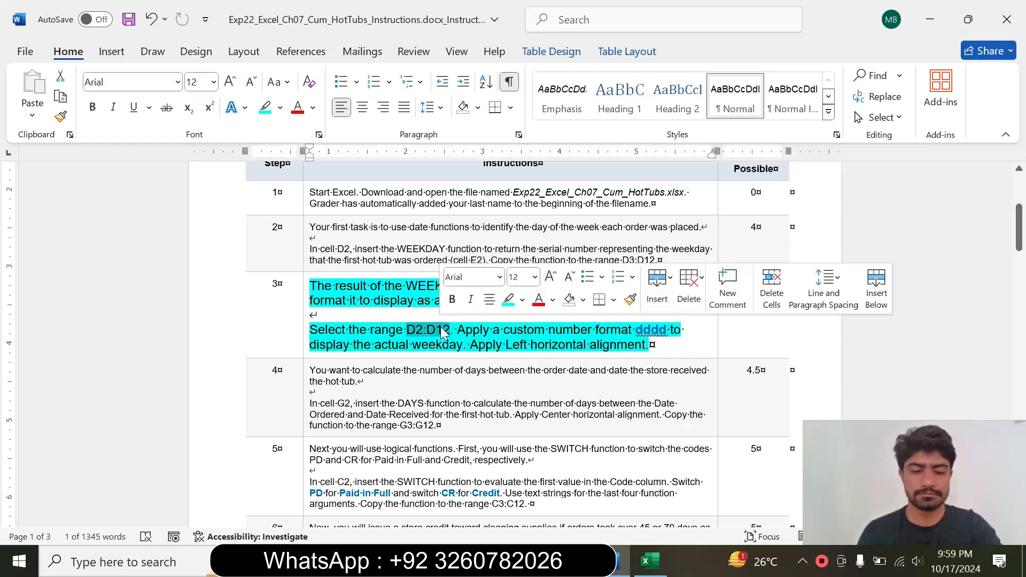
key("ctrl+c")
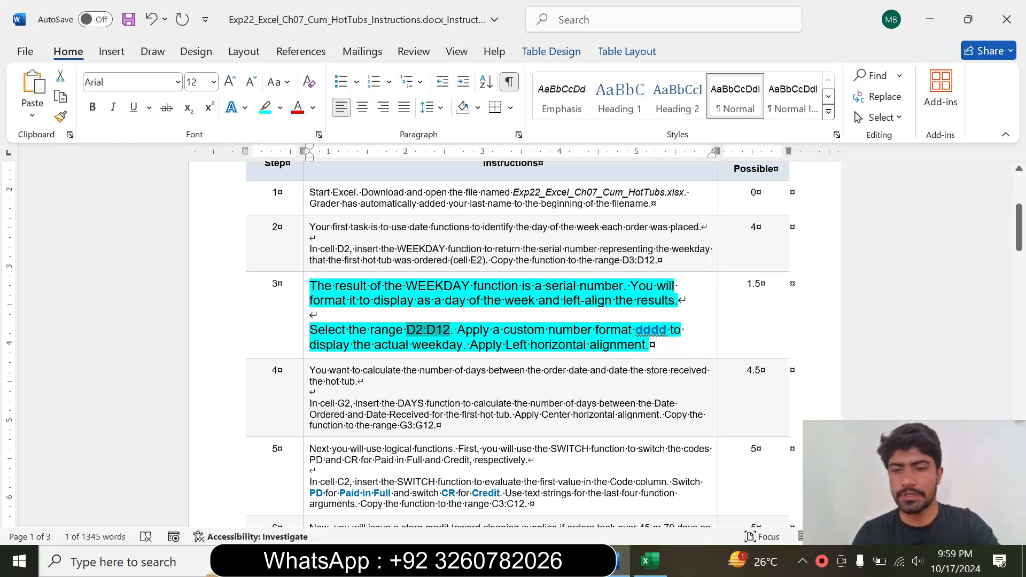
left_click(650, 561)
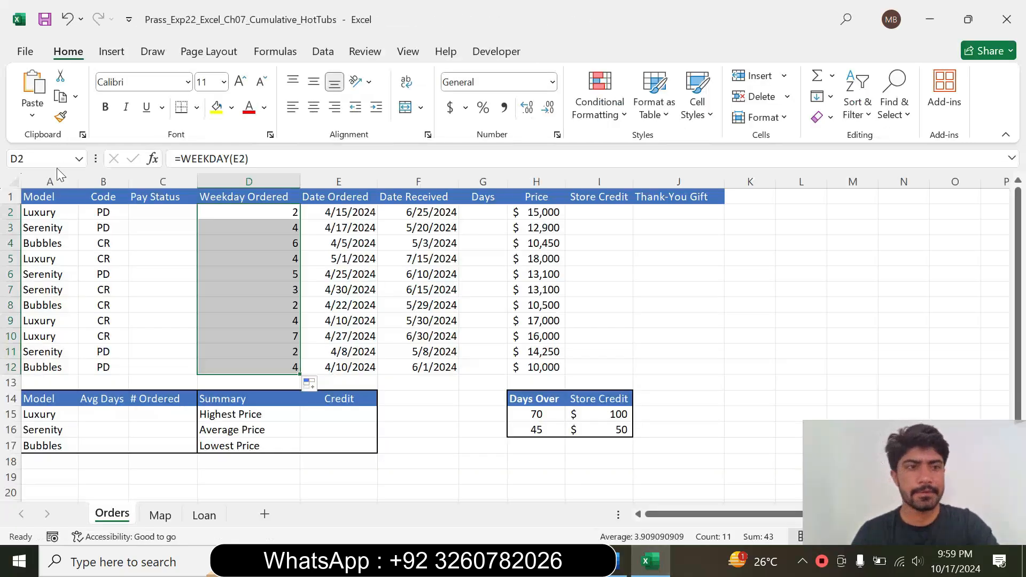
left_click(22, 158)
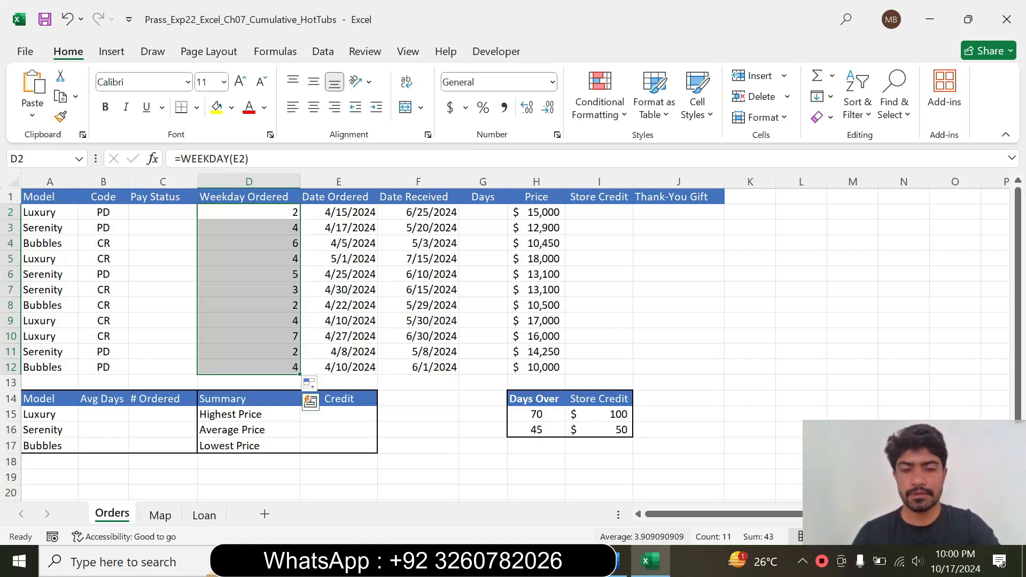
left_click(620, 562)
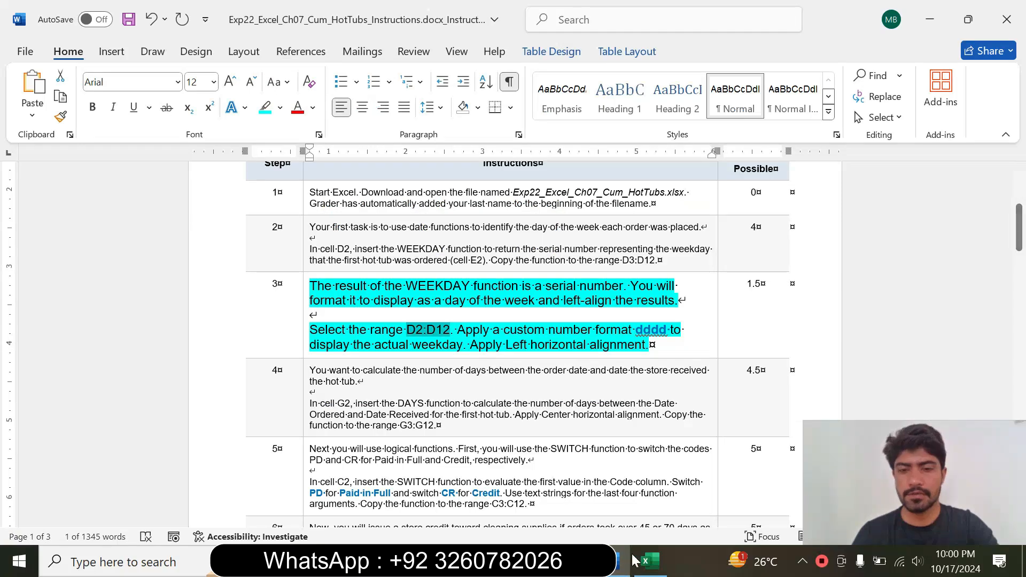
left_click(650, 561)
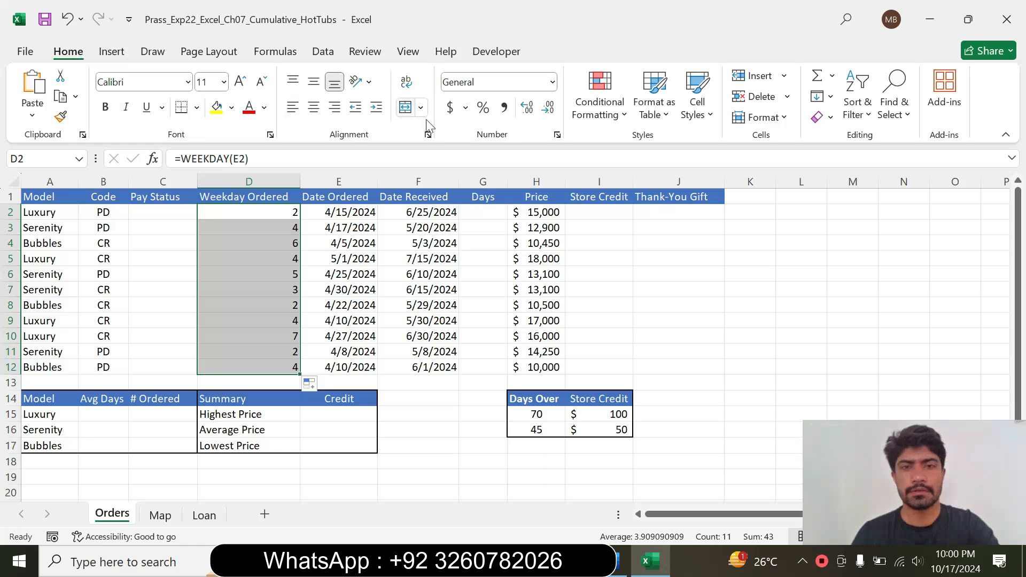
- Apply the custom number format dddd to the range D2:D12 on the Orders sheet
left_click(556, 136)
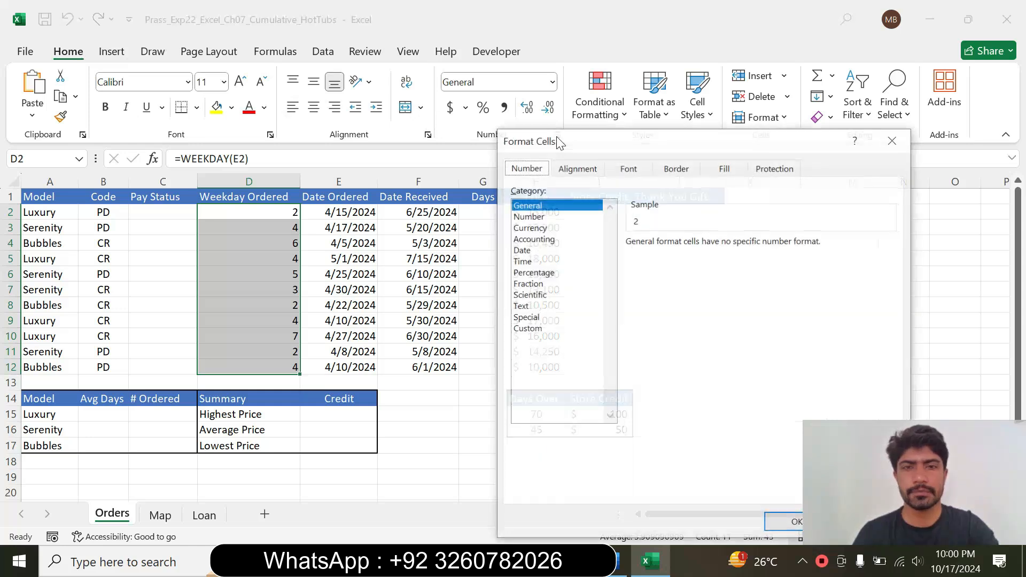
left_click(543, 333)
left_click_drag(643, 143, 493, 169)
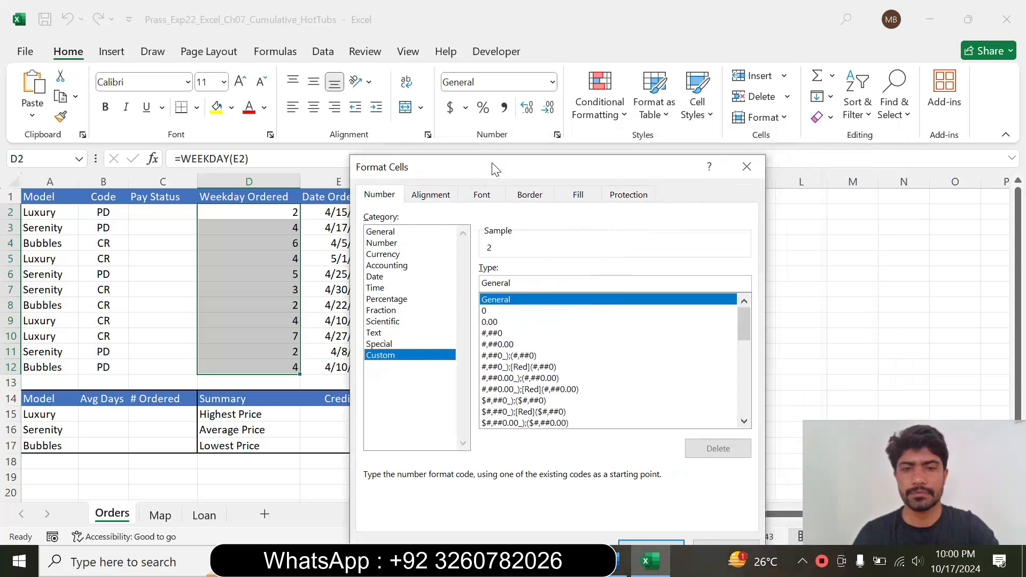
left_click_drag(530, 283, 423, 282)
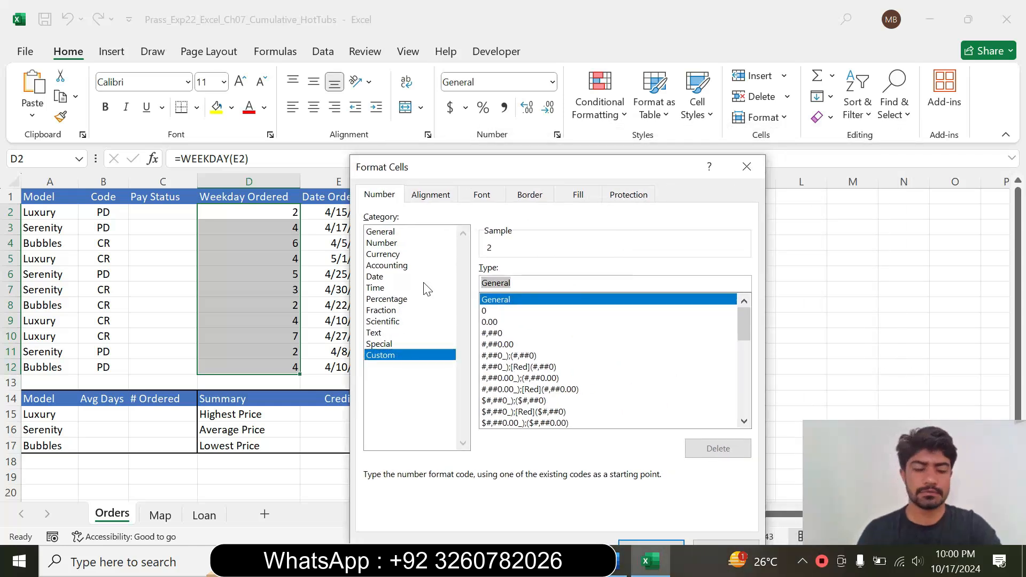
key("ctrl+v")
key("BackSpace")
key("BackSpace")
key("BackSpace")
key("BackSpace")
key("BackSpace")
type("ddd")
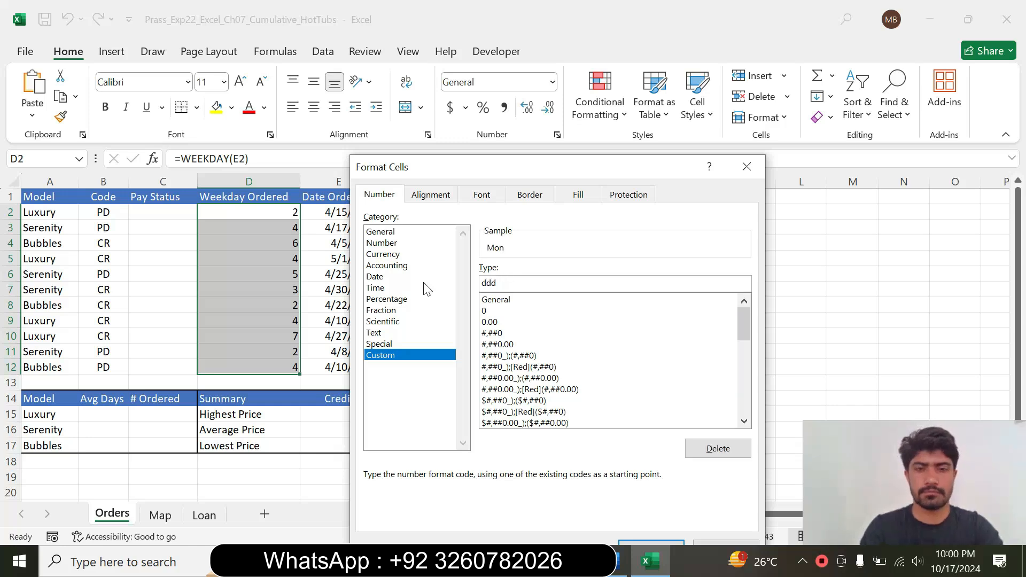
type("d")
left_click_drag(534, 182, 503, 121)
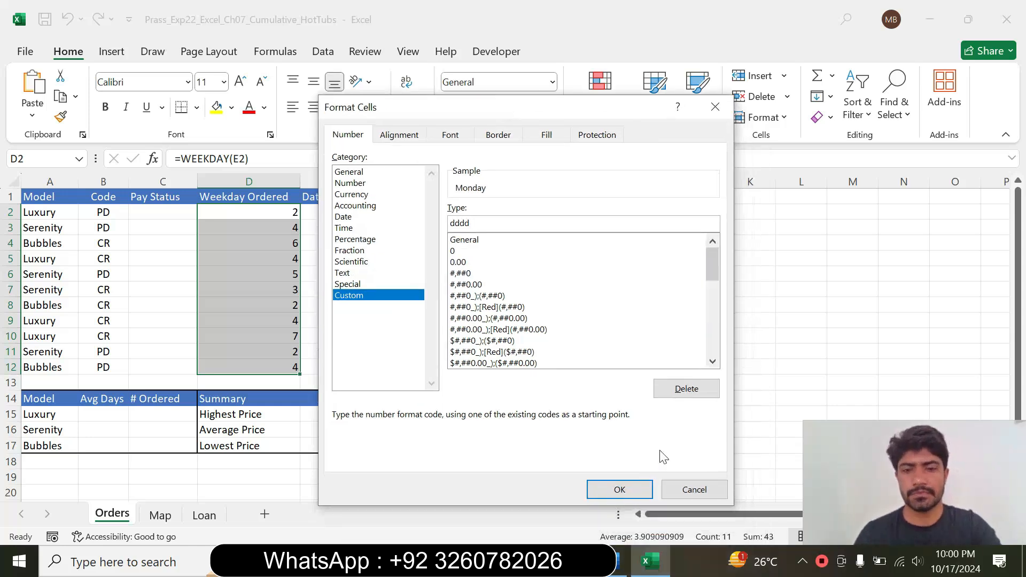
left_click(620, 490)
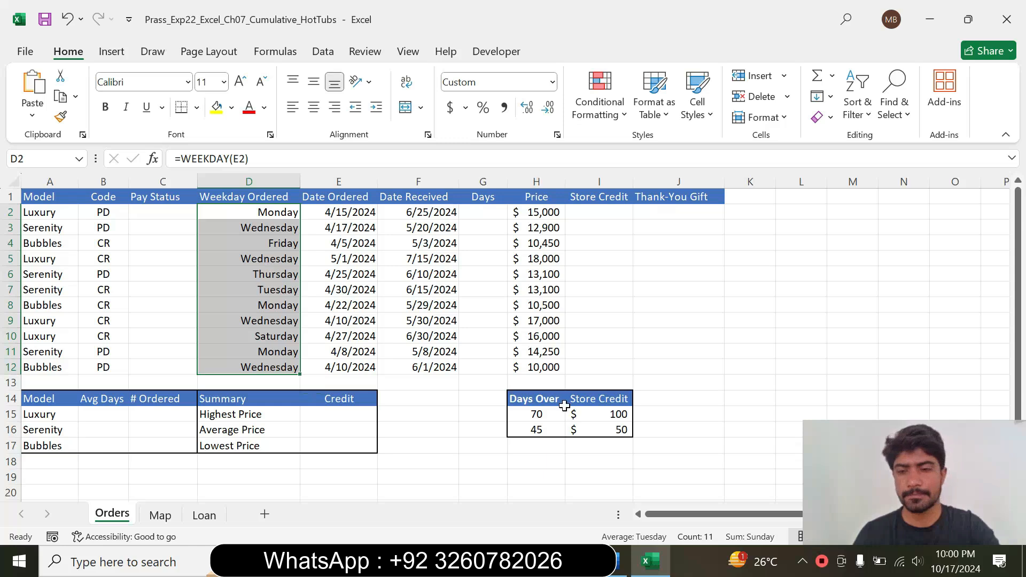
- Check the alignment requirement in the Word instructions and apply left horizontal alignment to D2:D12 in Excel
left_click(620, 561)
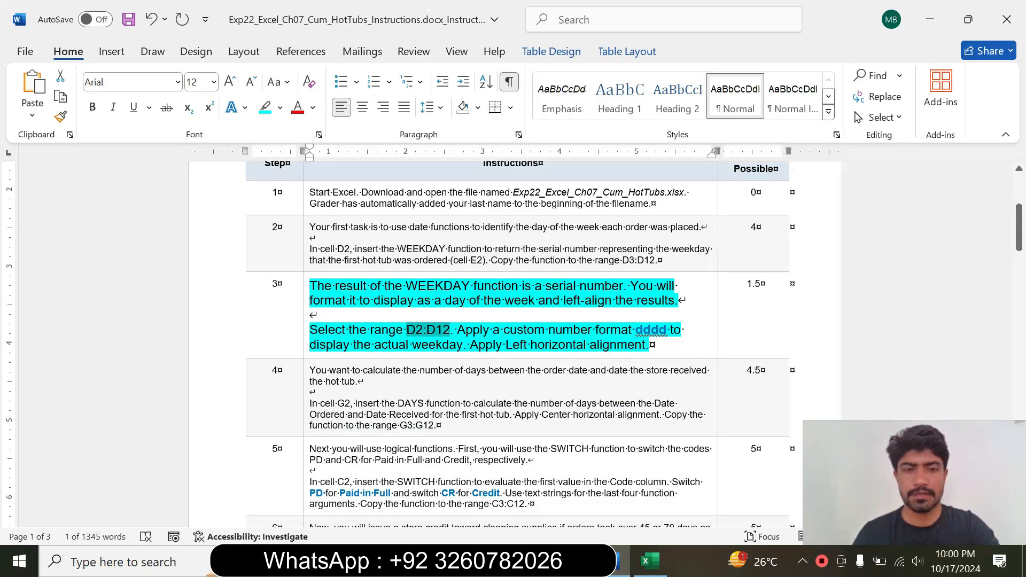
left_click_drag(470, 345, 648, 345)
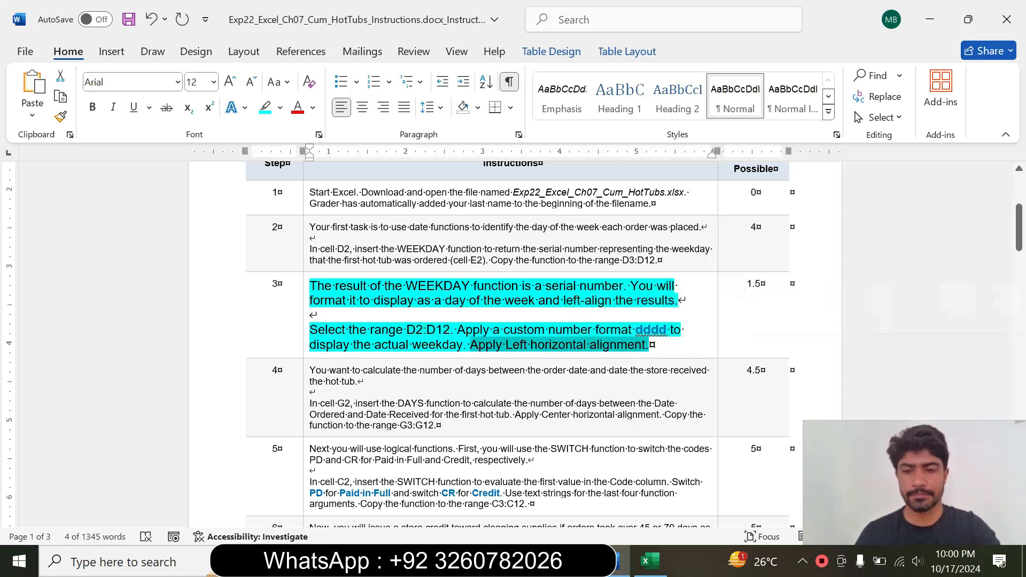
left_click(650, 561)
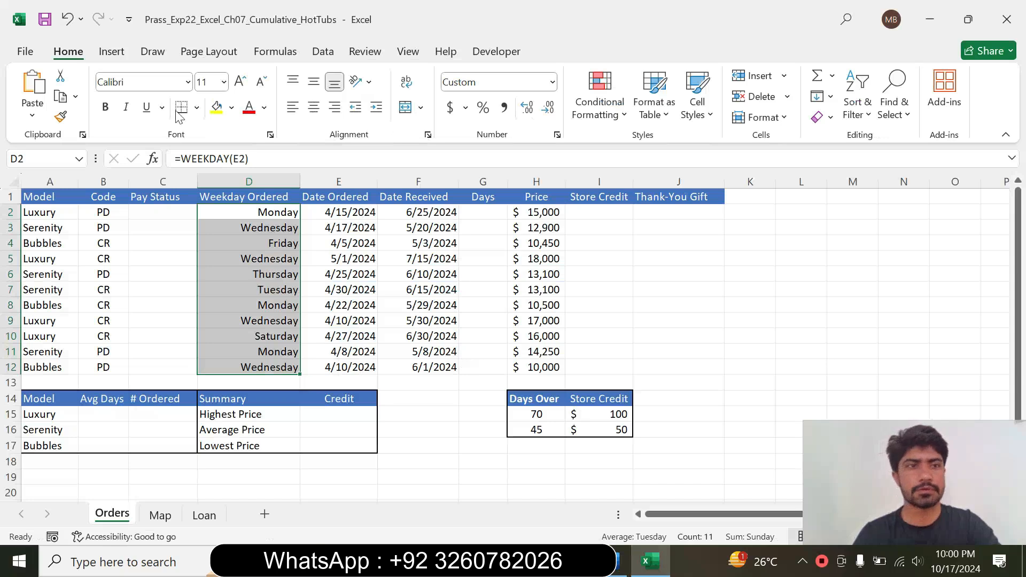
left_click(293, 111)
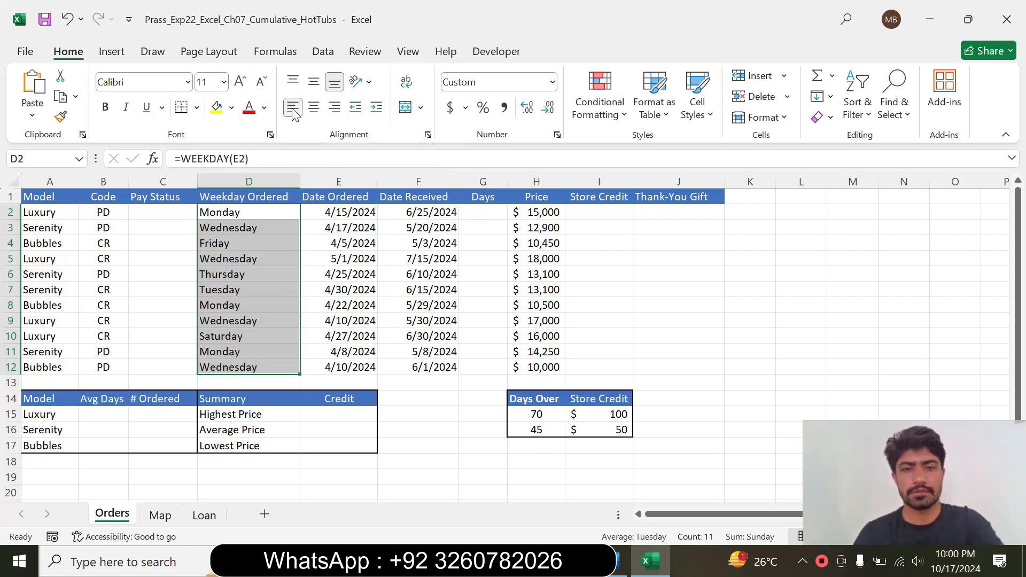
- Switch to the Word instructions and restore the step 3 text to 9 points with no highlight color
left_click(627, 559)
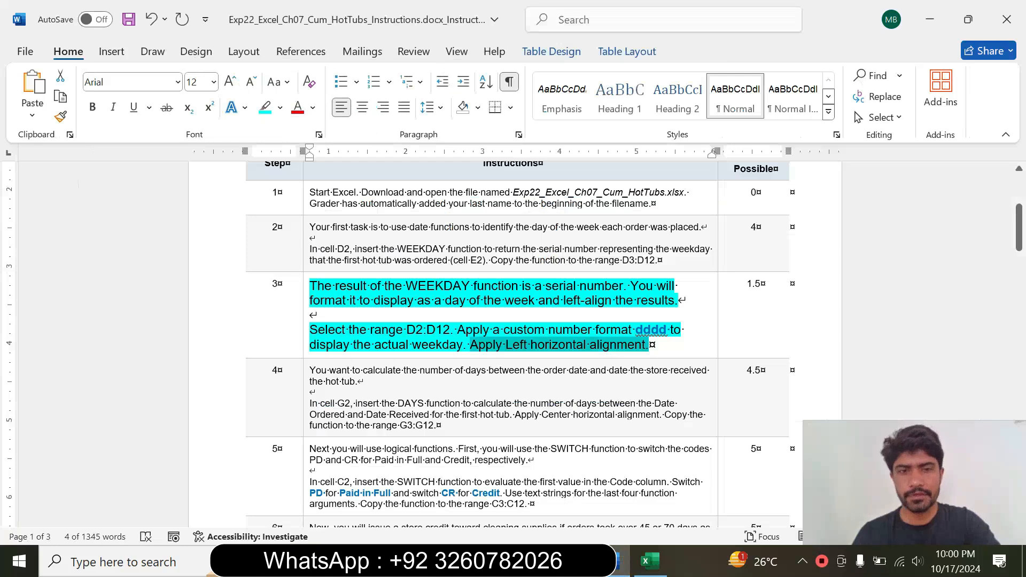
left_click(302, 316)
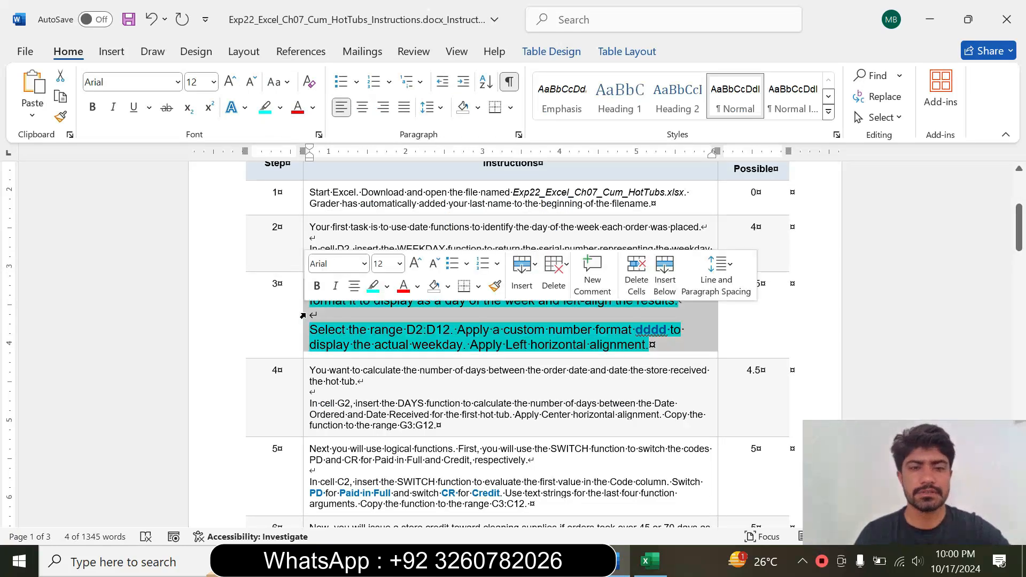
left_click(400, 263)
left_click(390, 304)
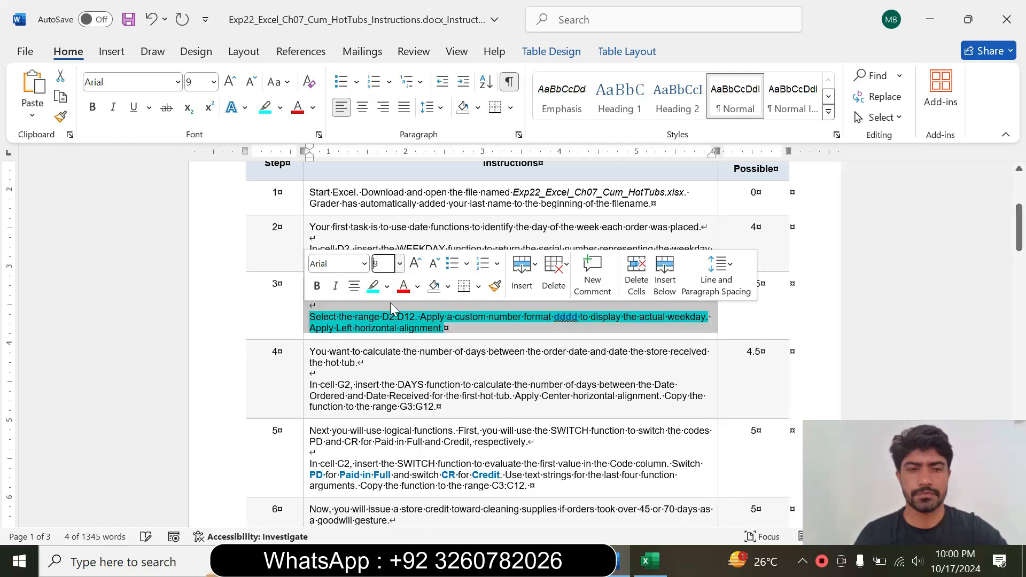
left_click(387, 287)
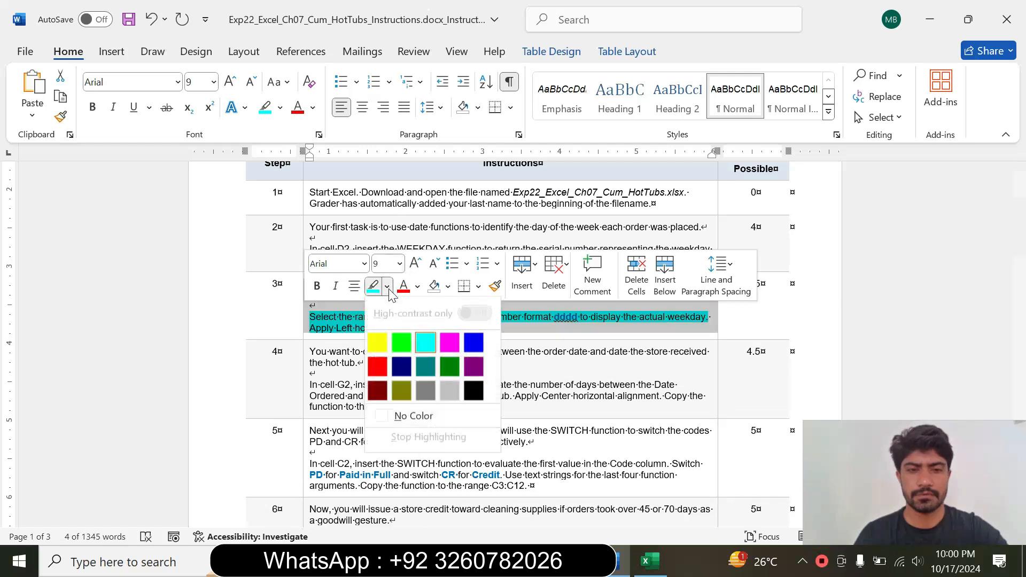
left_click(403, 416)
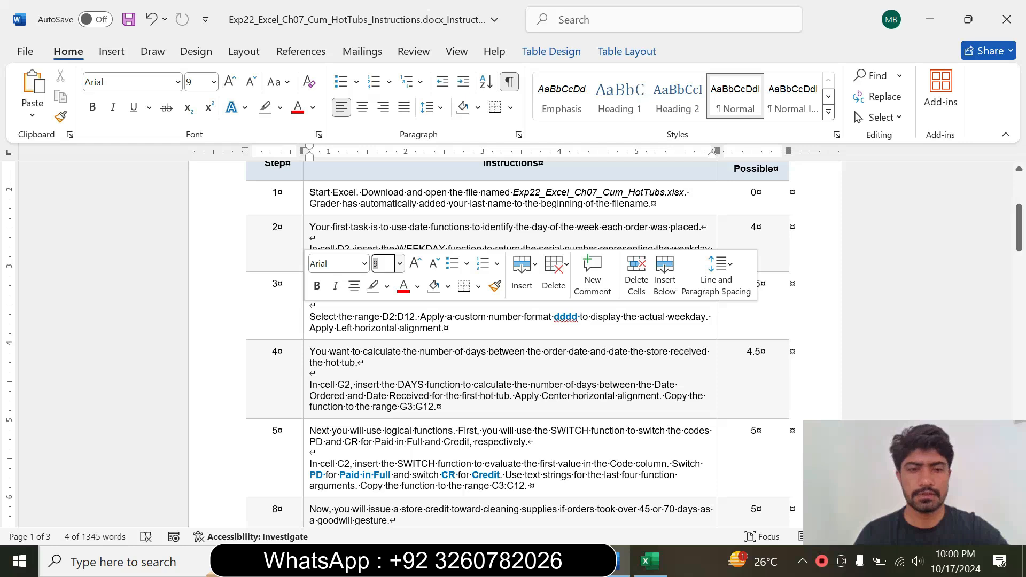
- Format the step 4 instruction text at 14 points with turquoise highlighting and read through the DAYS function task
left_click(307, 381)
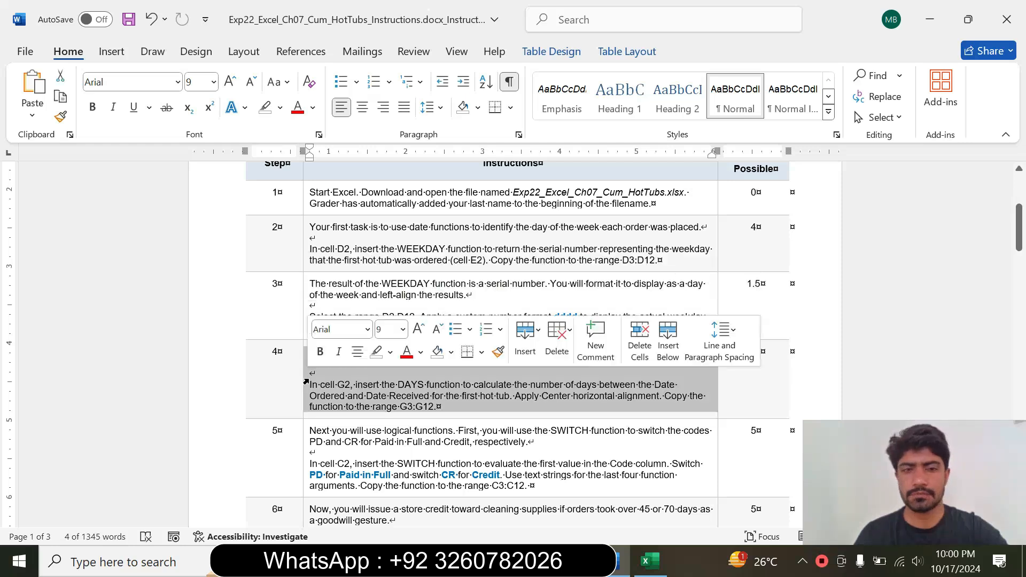
left_click(402, 330)
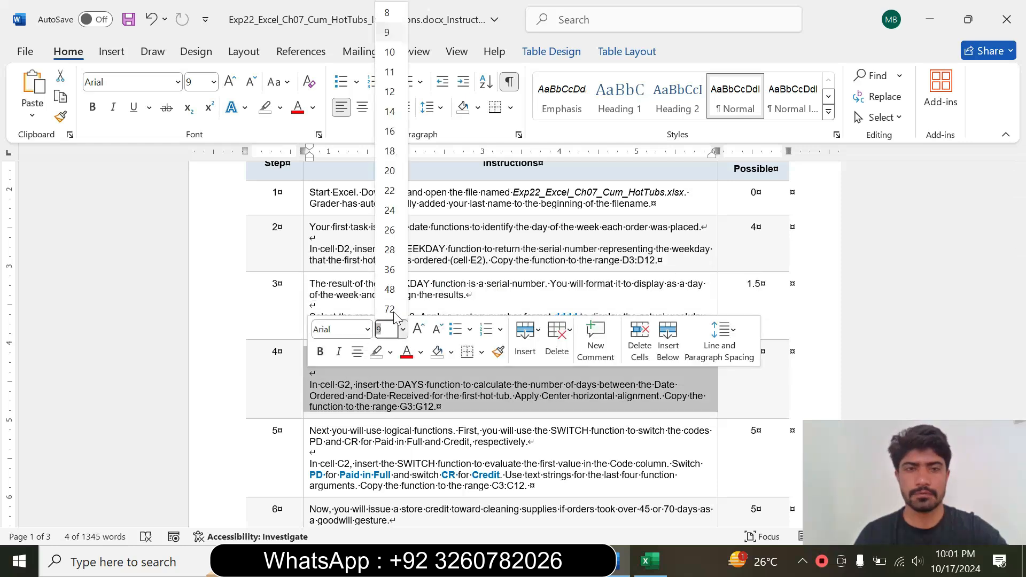
left_click(390, 111)
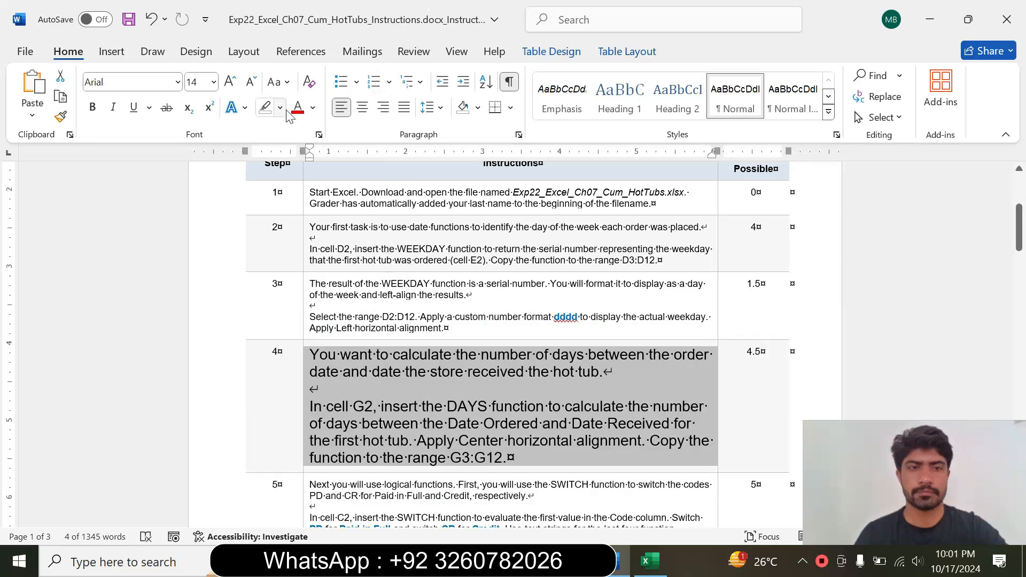
left_click(280, 107)
left_click(308, 161)
left_click_drag(310, 355, 609, 371)
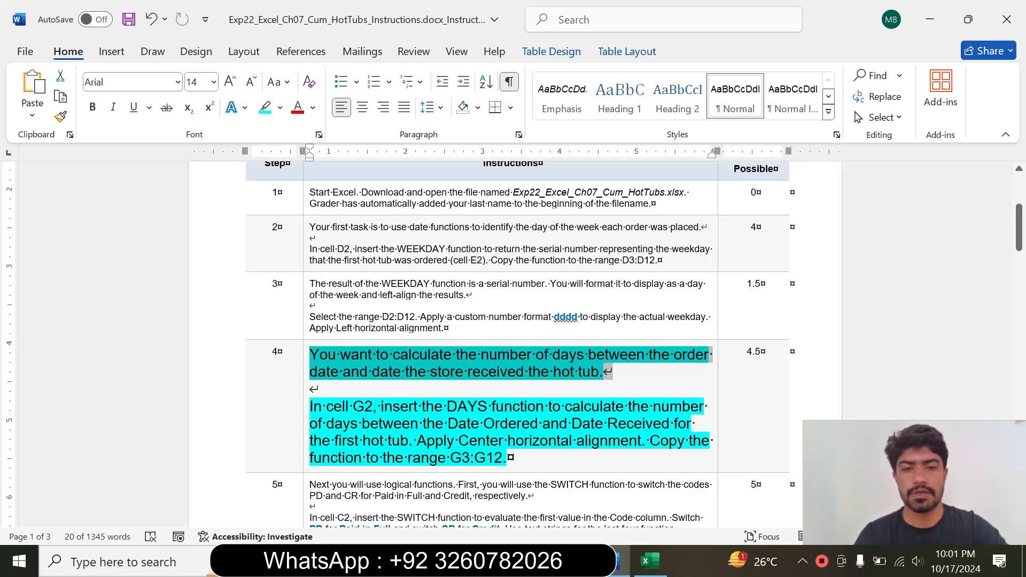
left_click_drag(310, 406, 452, 457)
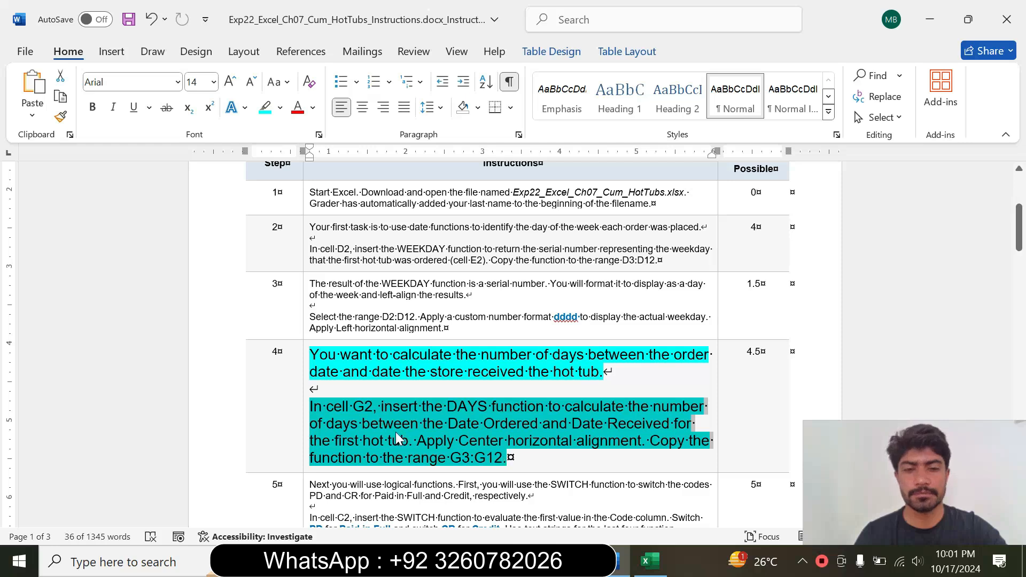
left_click(346, 415)
left_click_drag(347, 409, 314, 389)
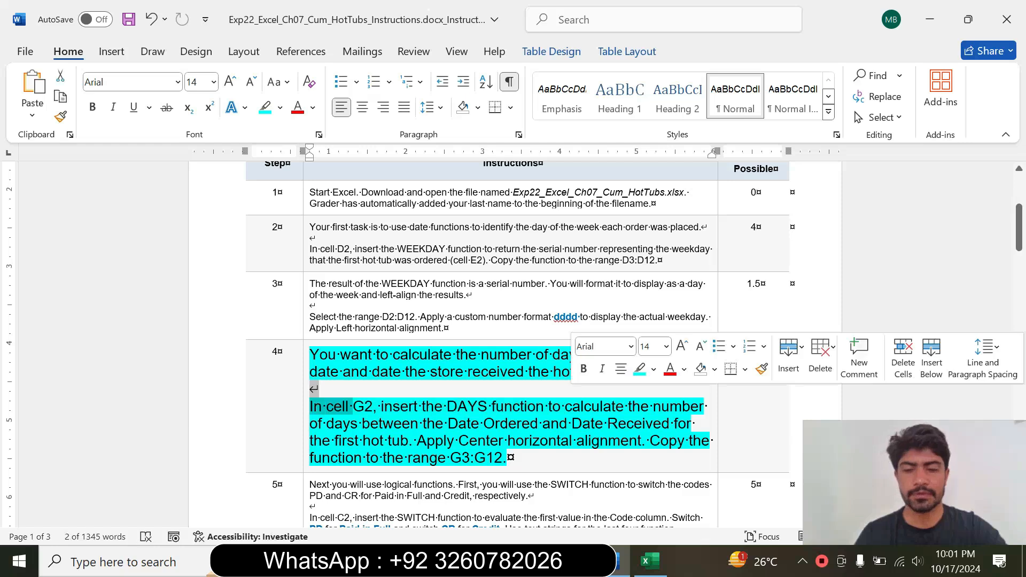
- Switch to Excel and start a DAYS function in cell G2 of the Orders sheet, opening its function arguments
left_click(650, 562)
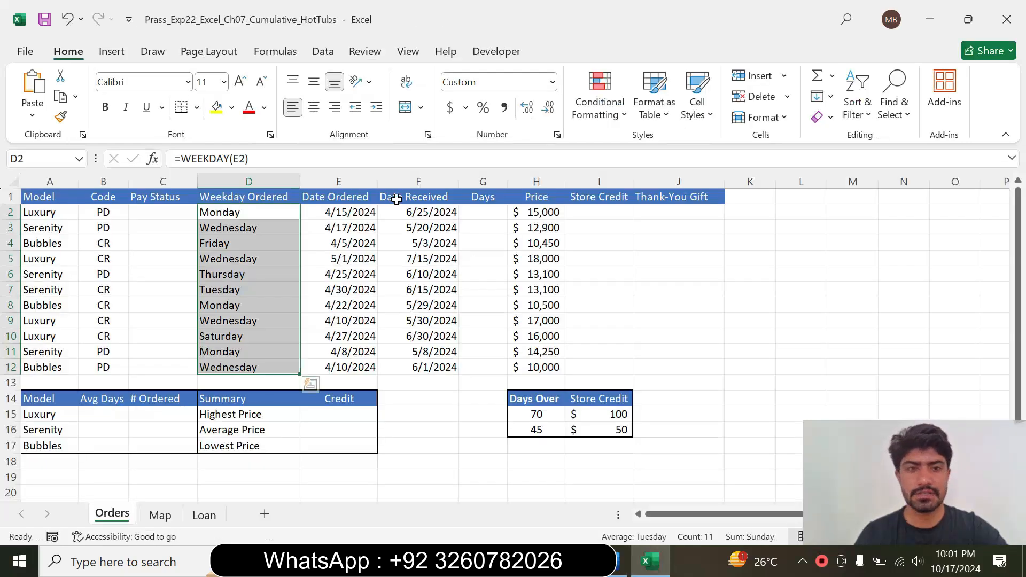
left_click(157, 212)
left_click(623, 561)
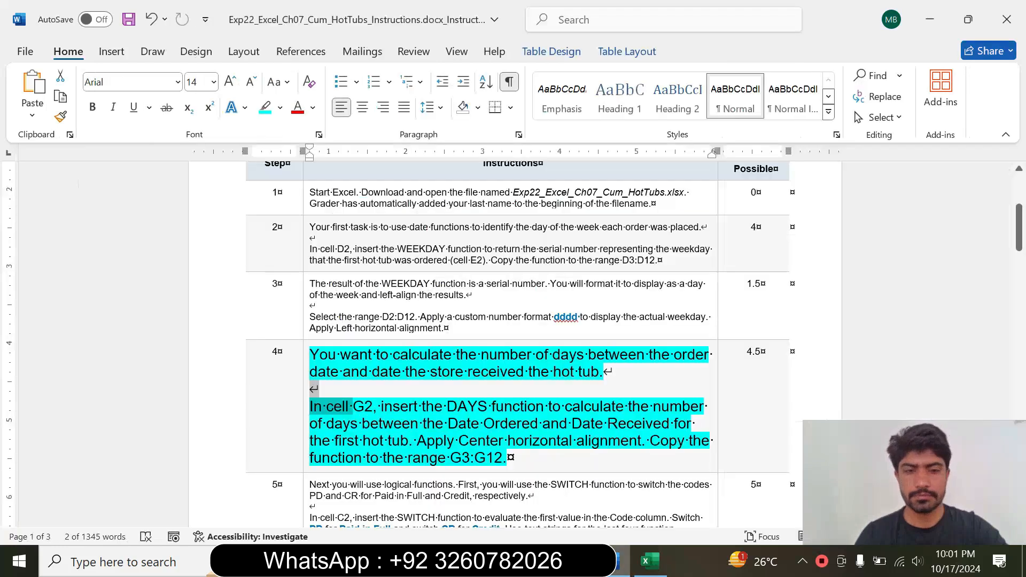
left_click(650, 561)
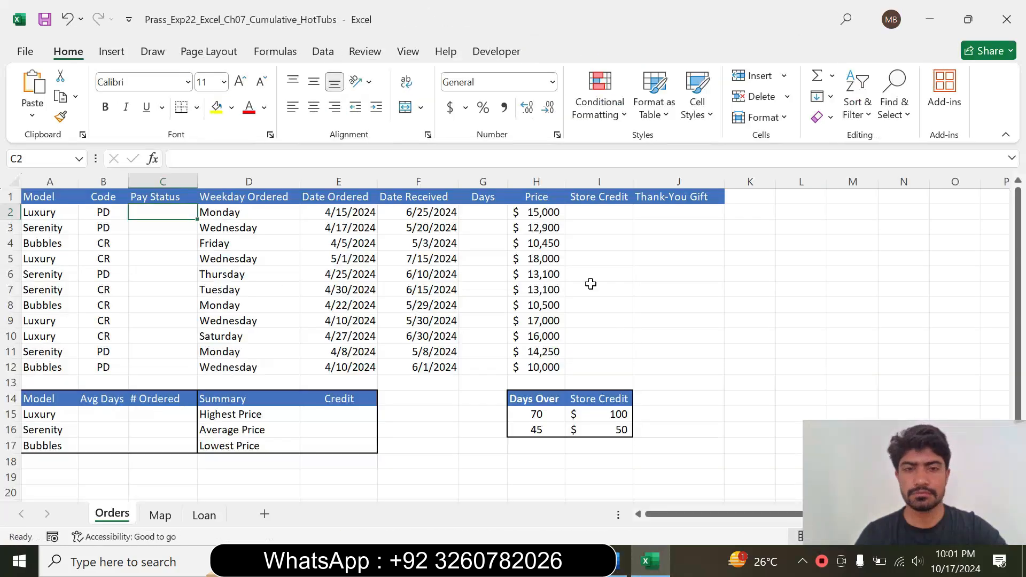
left_click(475, 211)
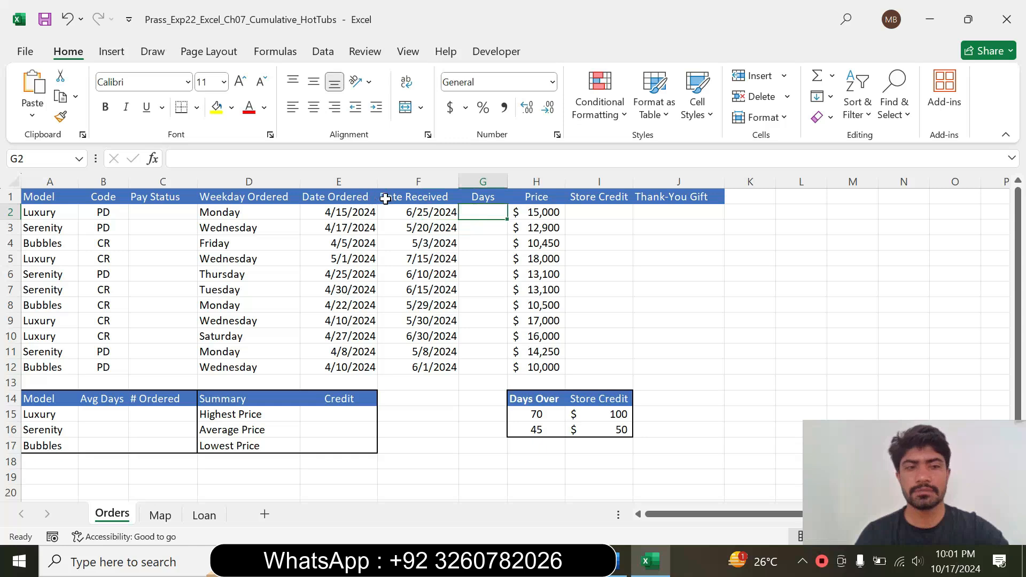
left_click(620, 567)
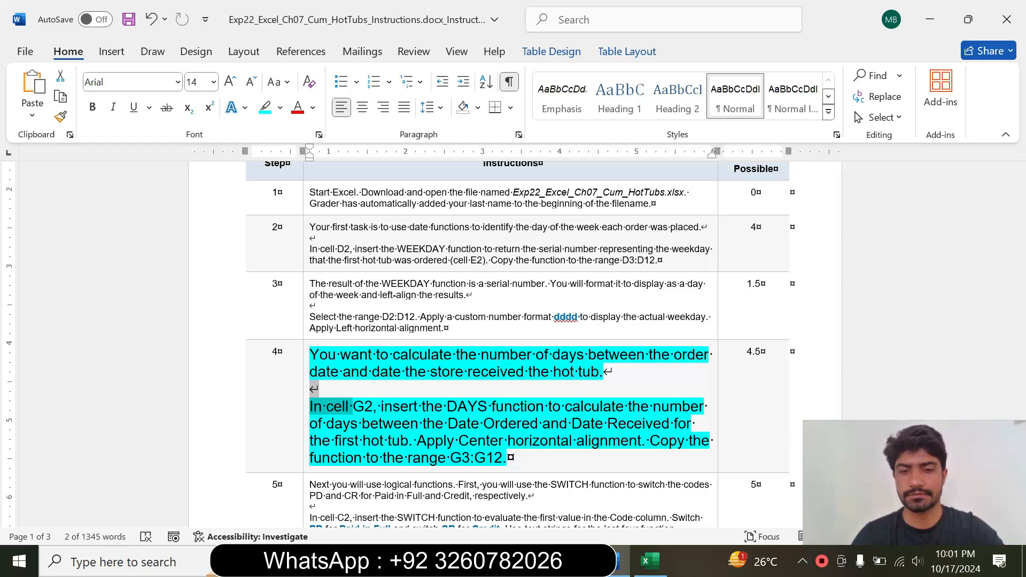
left_click(651, 561)
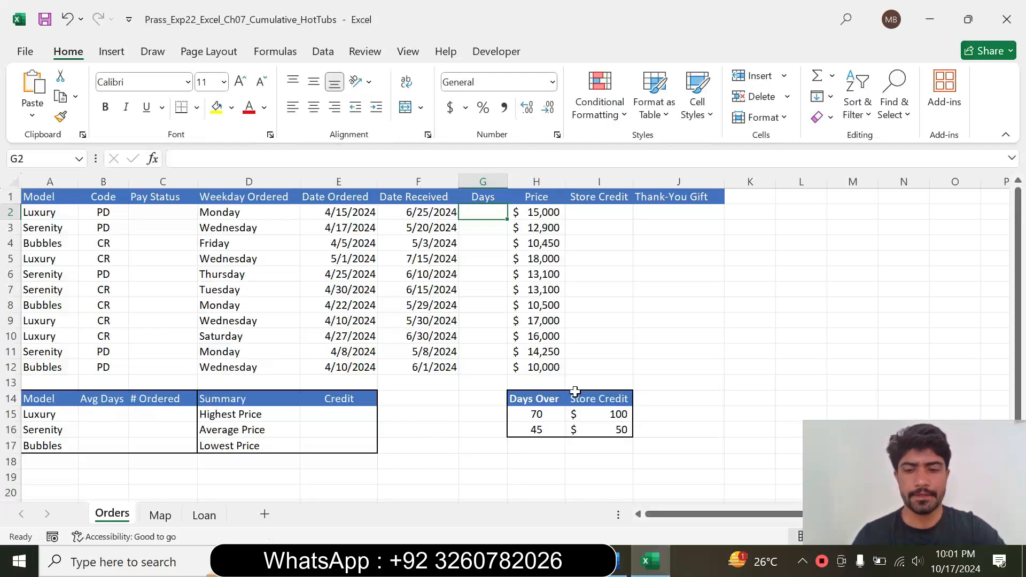
type("=")
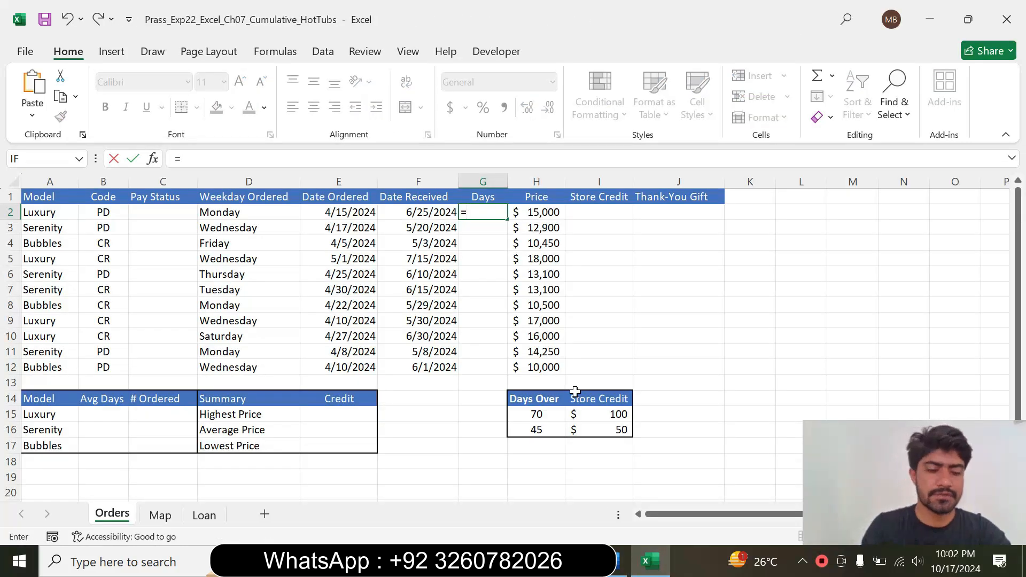
type("d")
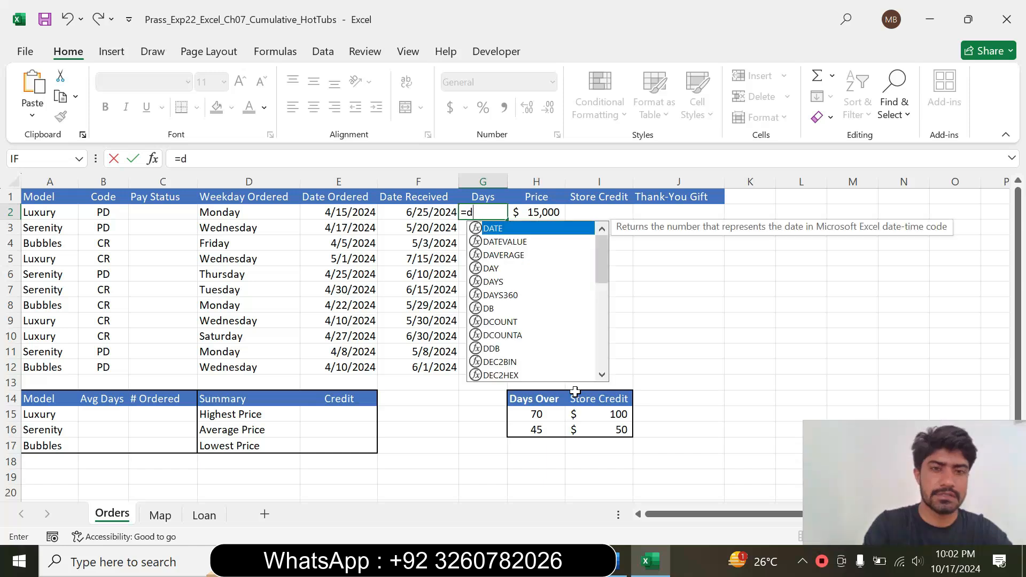
type("ays")
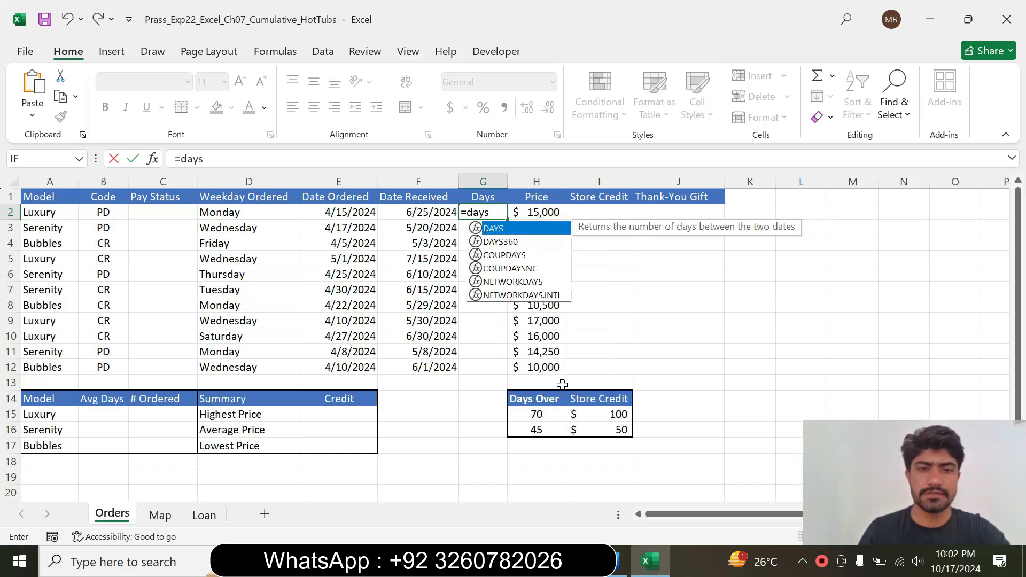
double_click(502, 234)
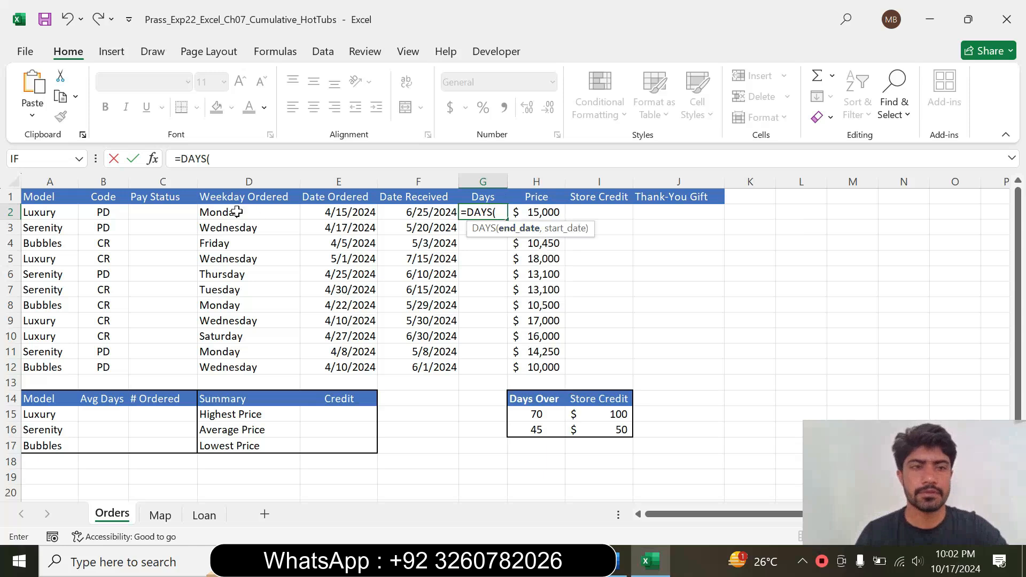
left_click(155, 161)
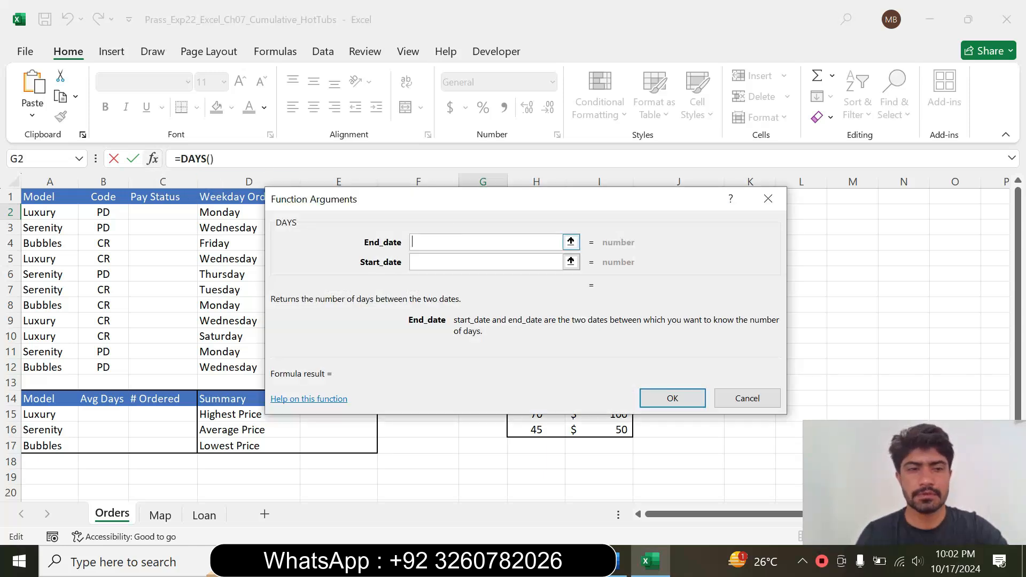
- Check the required dates in the Word instructions and complete G2's DAYS function in Excel with end date F2 and start date E2
left_click(620, 560)
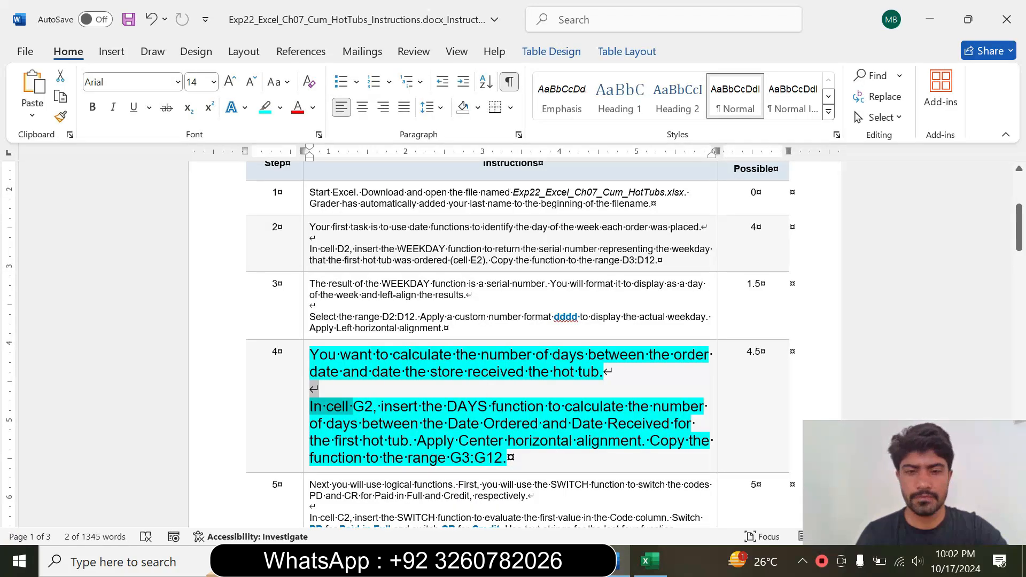
left_click_drag(448, 423, 676, 424)
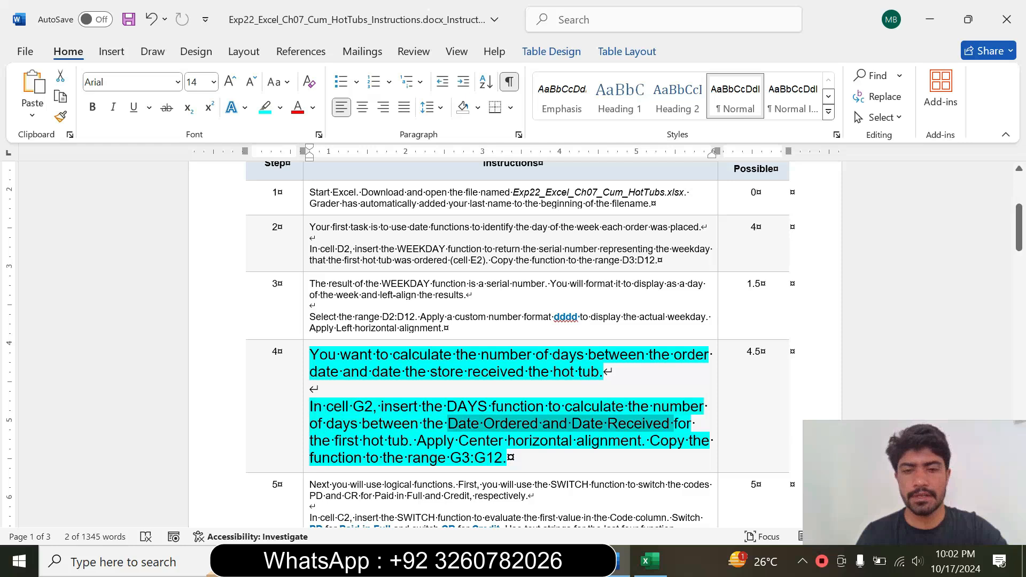
left_click(650, 560)
left_click_drag(415, 209, 592, 215)
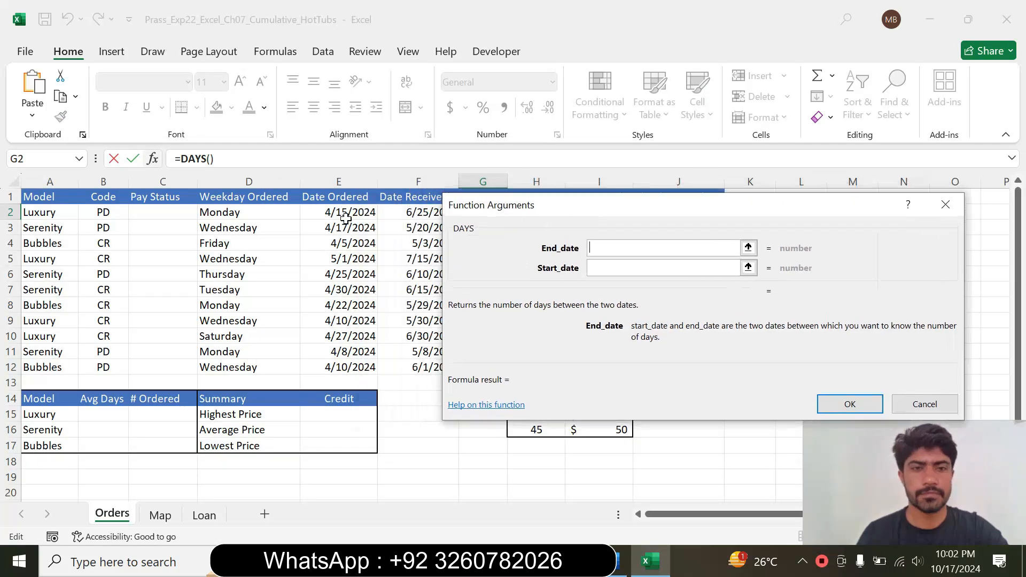
left_click(411, 213)
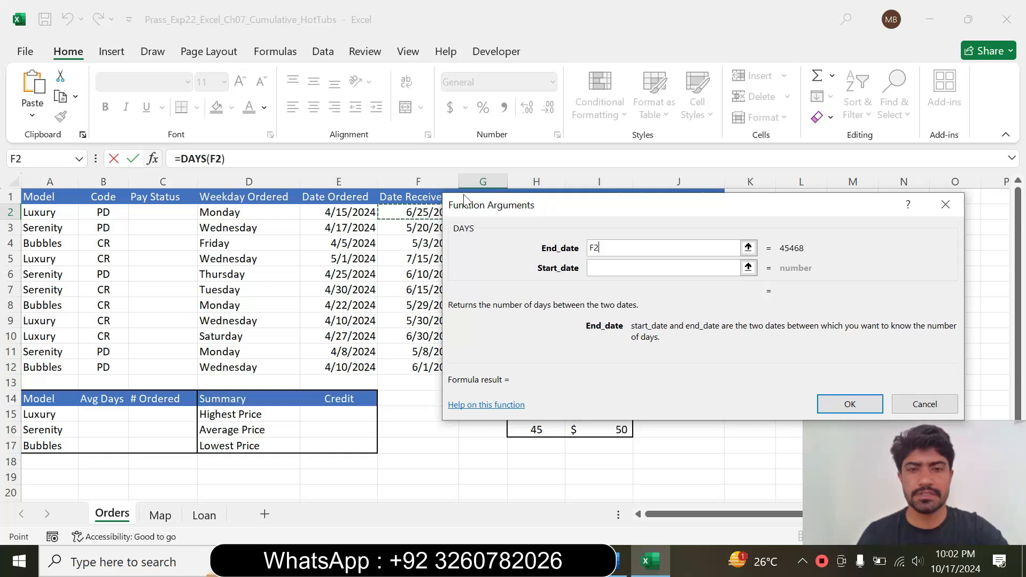
left_click(615, 272)
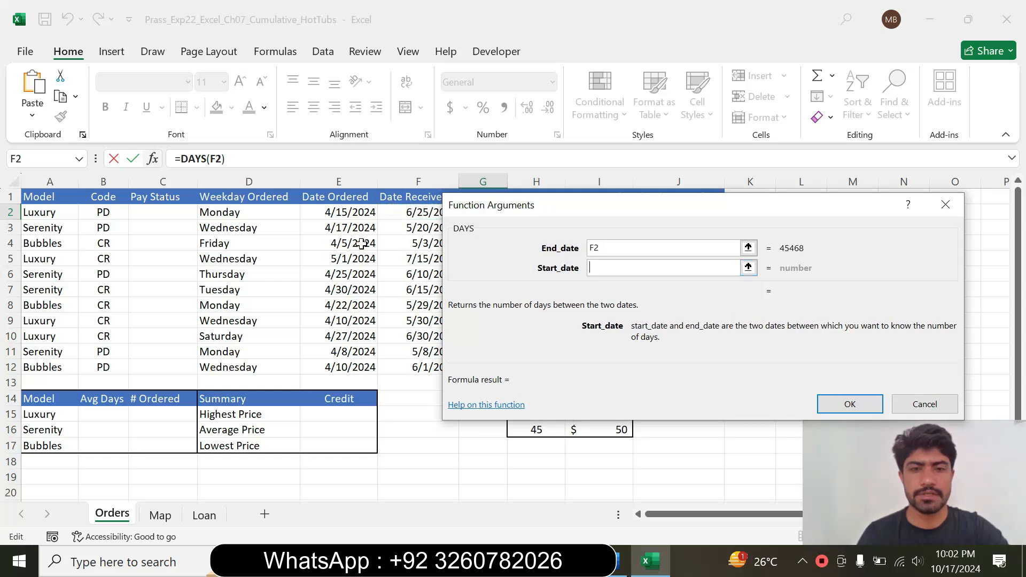
left_click(338, 214)
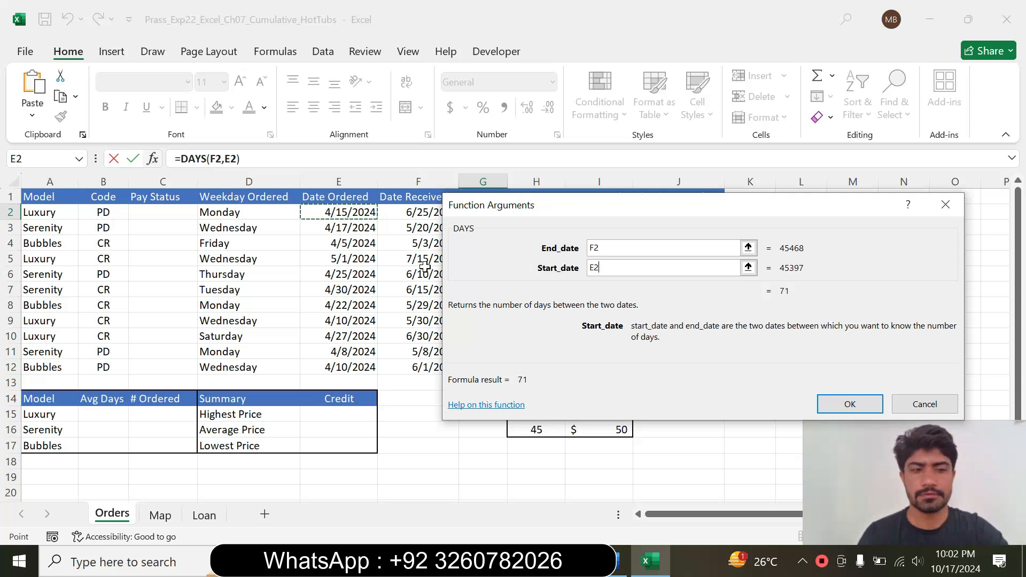
left_click(851, 405)
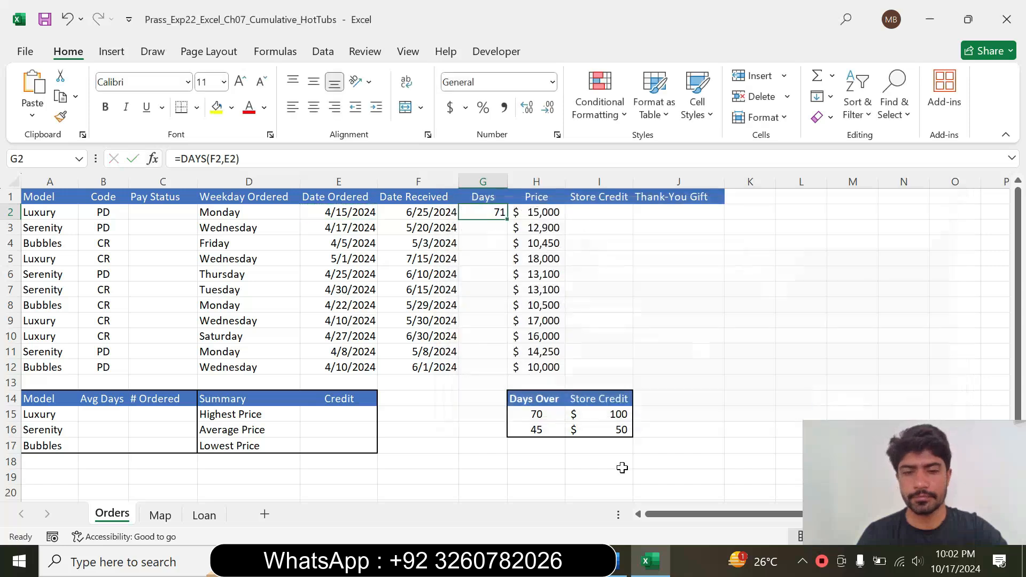
- Check the copy range in the Word instructions and copy the DAYS formula from G2 to G3:G12 in Excel
left_click(615, 566)
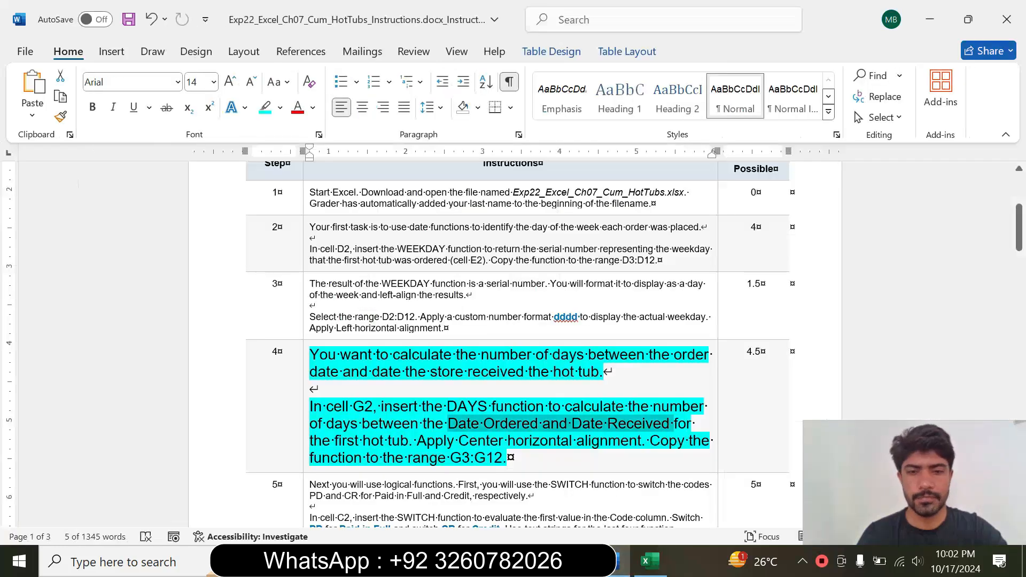
left_click_drag(383, 458, 506, 458)
key("alt+Tab")
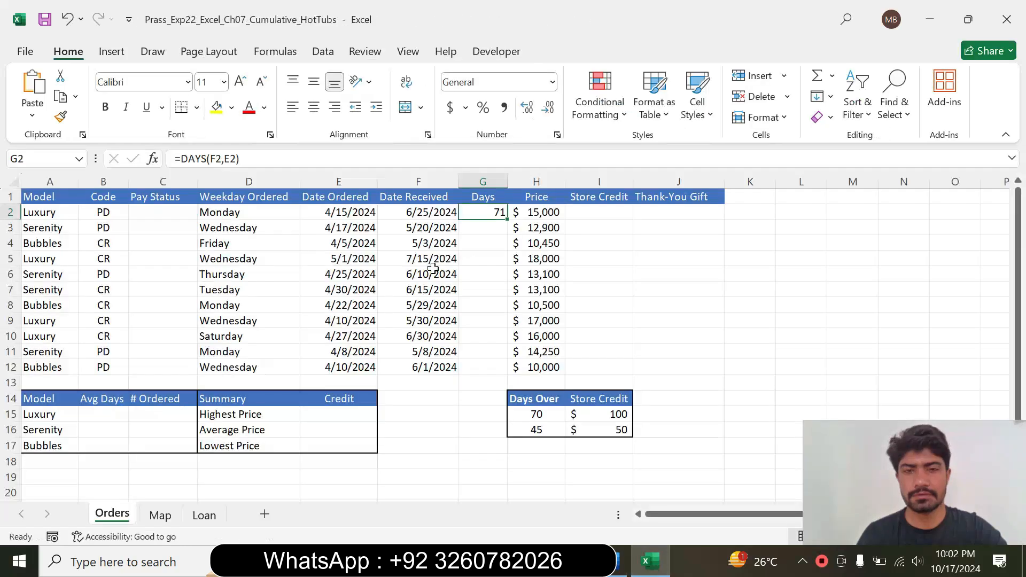
left_click_drag(509, 218, 522, 370)
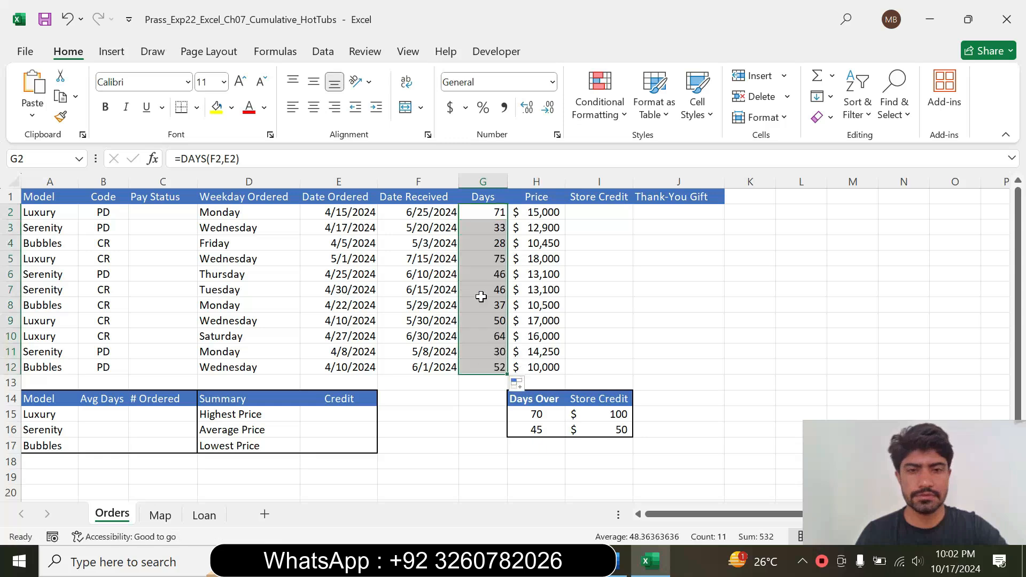
- Check the alignment requirement in Word's step 4 and apply center horizontal alignment to G2:G12 in Excel
left_click(620, 555)
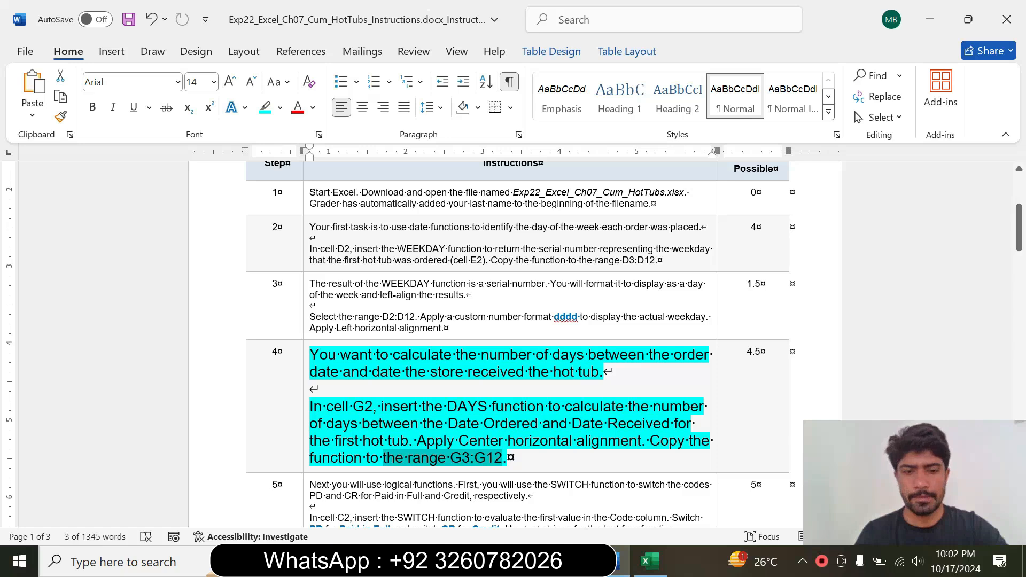
left_click_drag(417, 440, 641, 440)
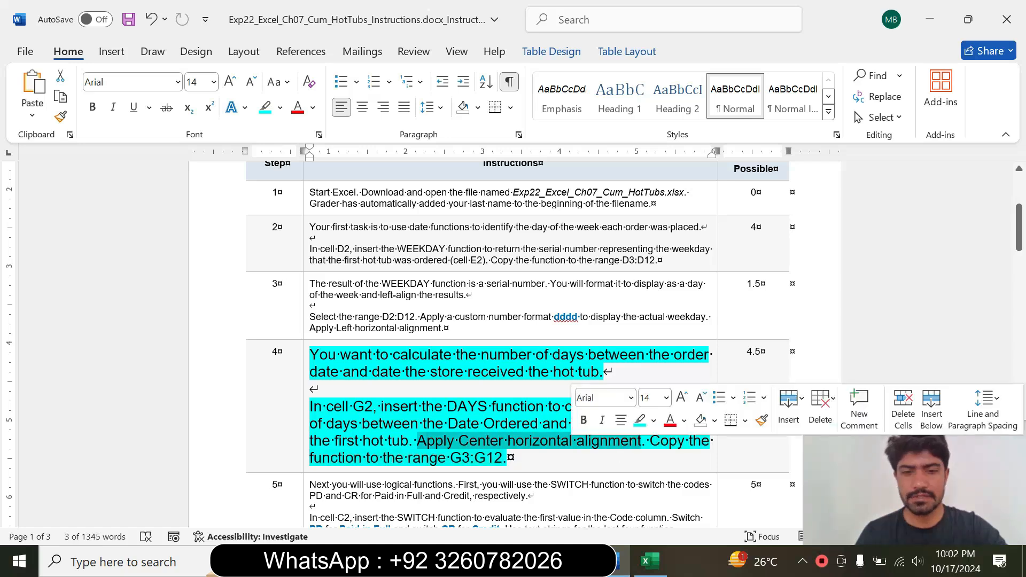
left_click(655, 567)
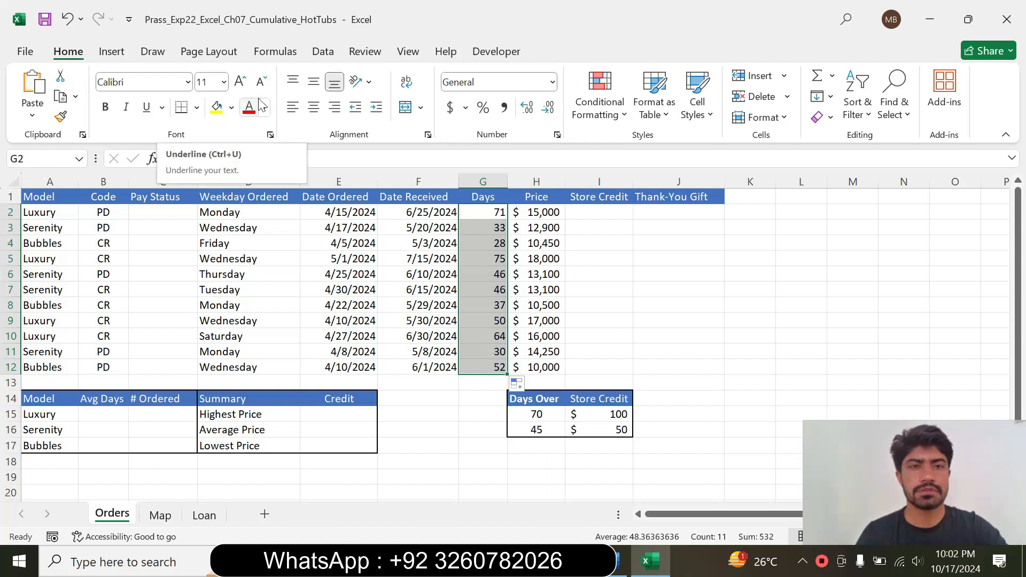
left_click(314, 114)
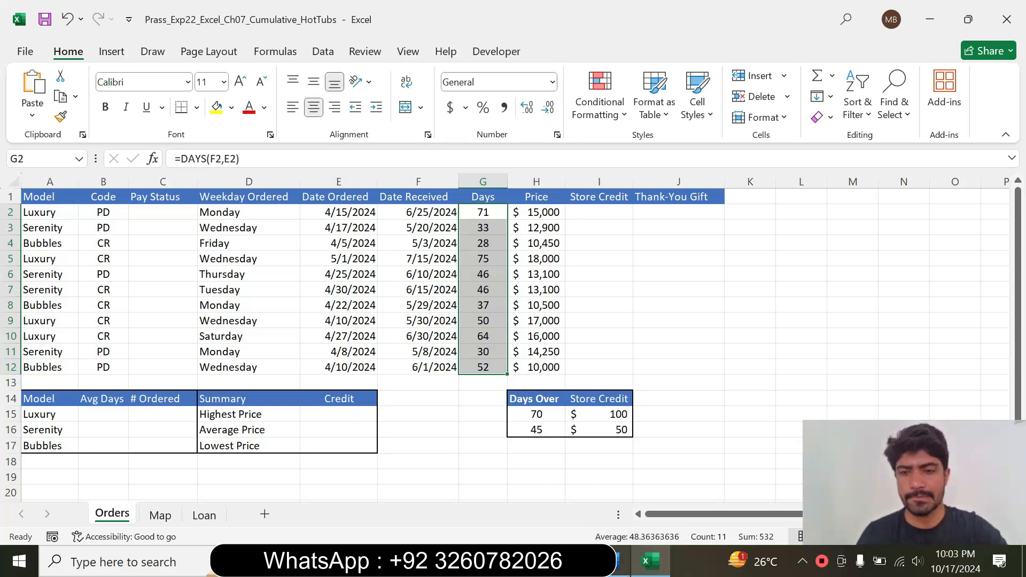
- Switch to the Word instructions and restore the step 4 text to 9 points with no highlight color
left_click(620, 561)
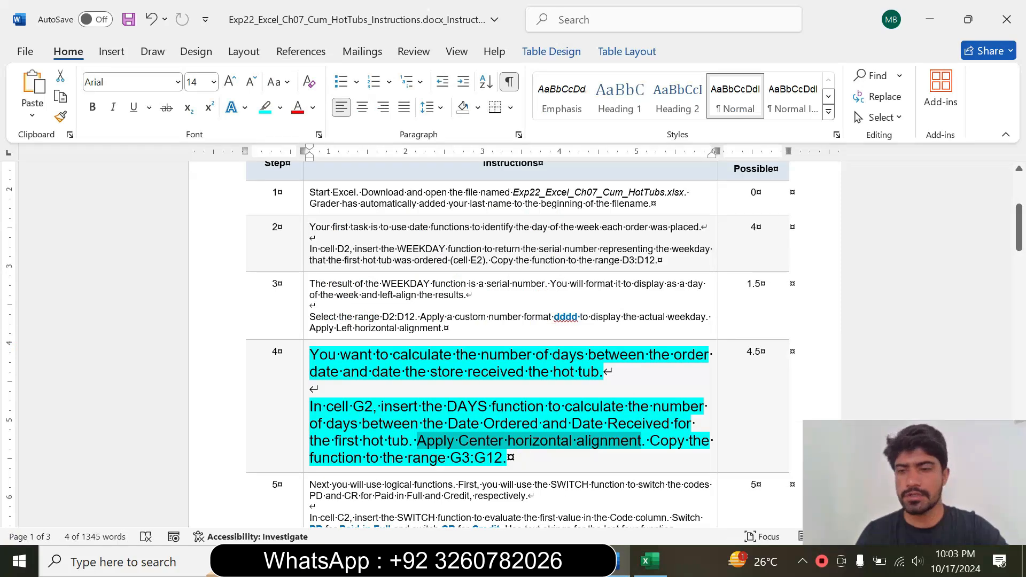
left_click_drag(1019, 242, 1019, 262)
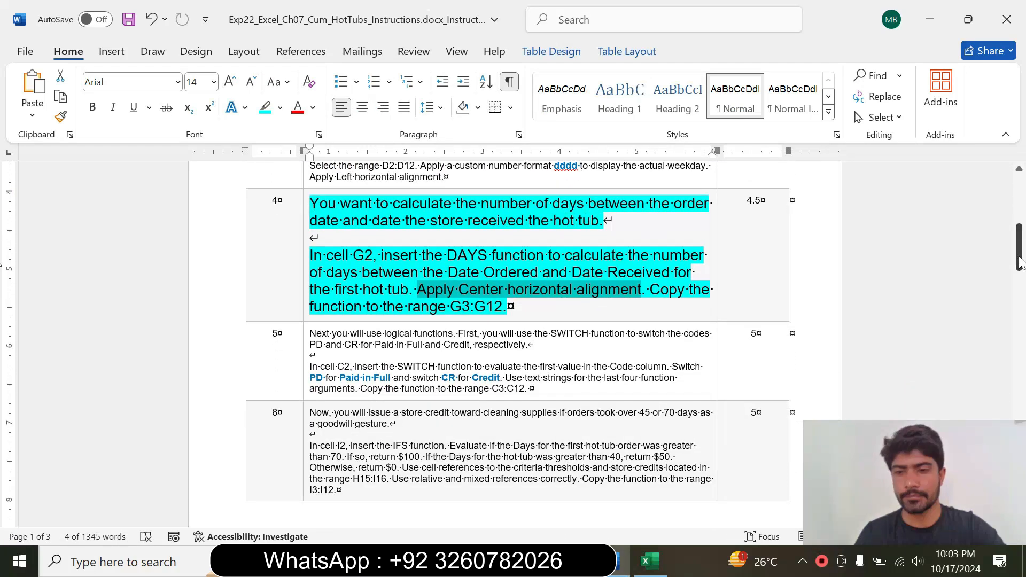
left_click(305, 308)
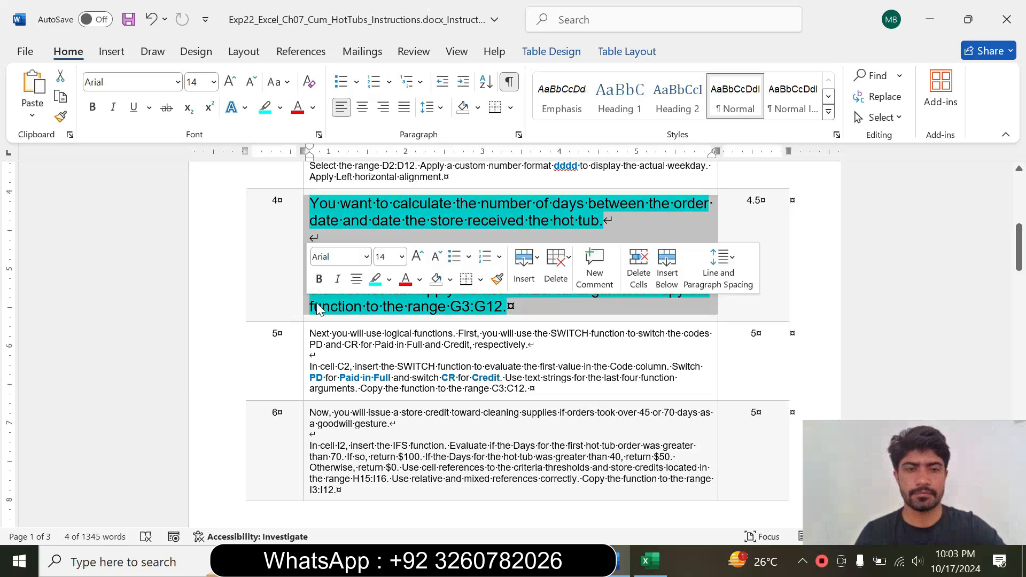
left_click(401, 257)
left_click(387, 298)
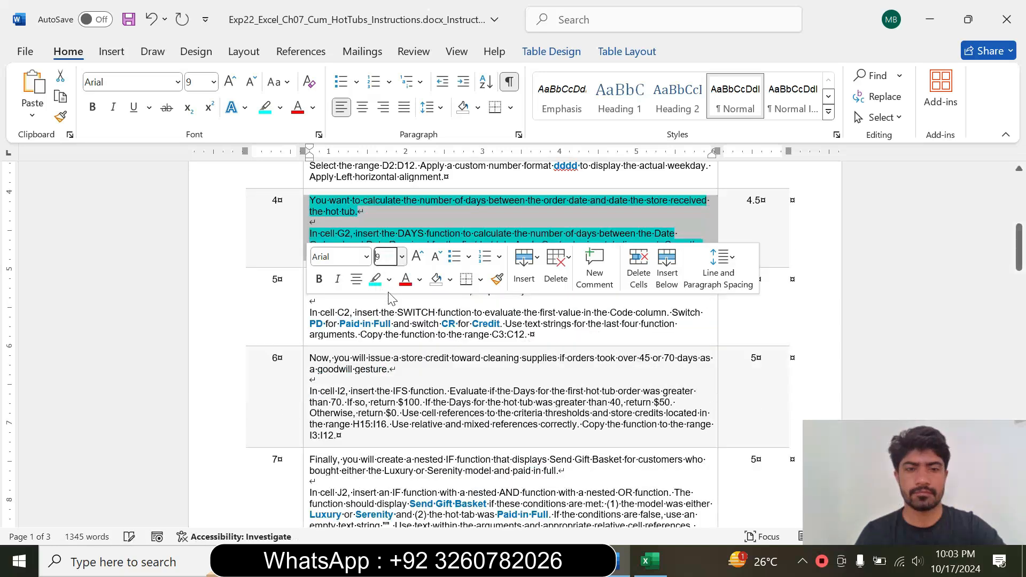
left_click(389, 279)
left_click(429, 411)
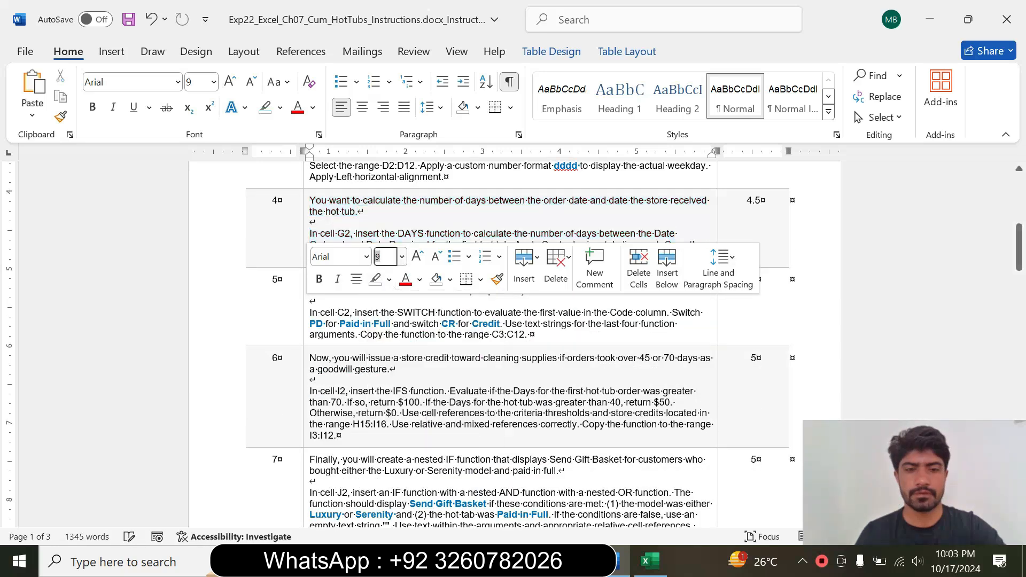
- Format the step 5 instruction text at 14 points with turquoise highlighting and read through the SWITCH function task
left_click(306, 340)
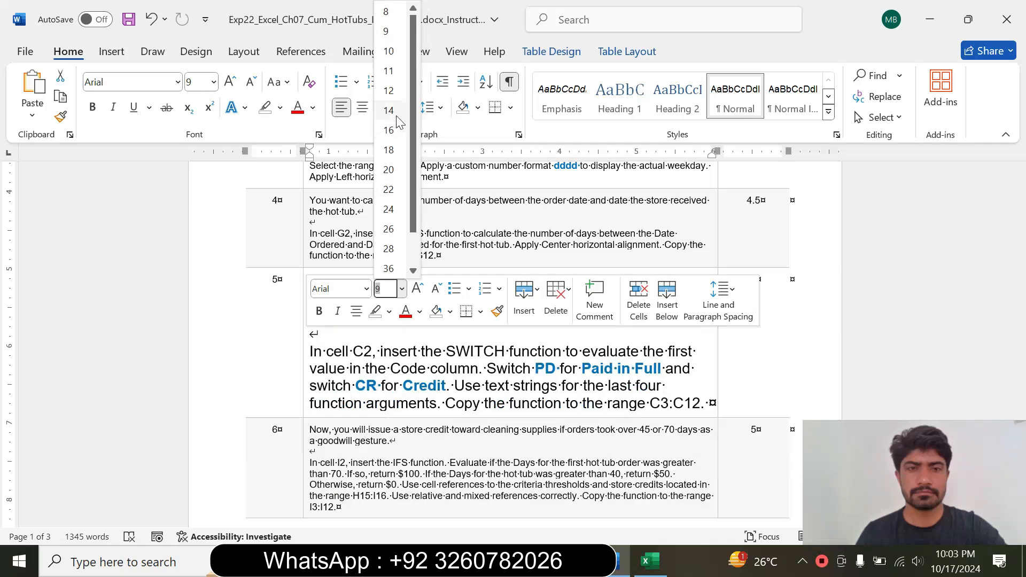
left_click(388, 110)
left_click(279, 107)
left_click(317, 163)
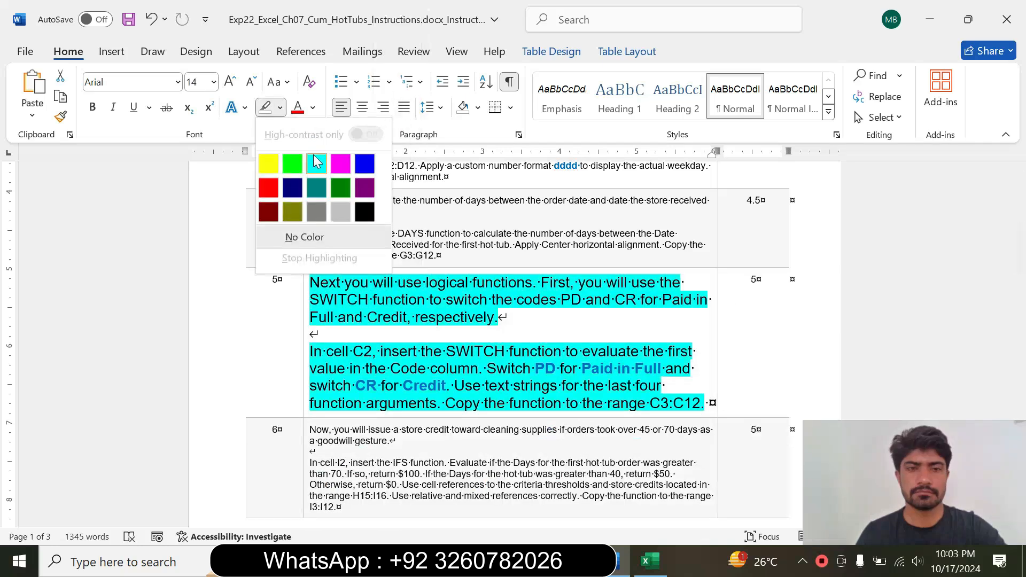
left_click_drag(310, 283, 508, 321)
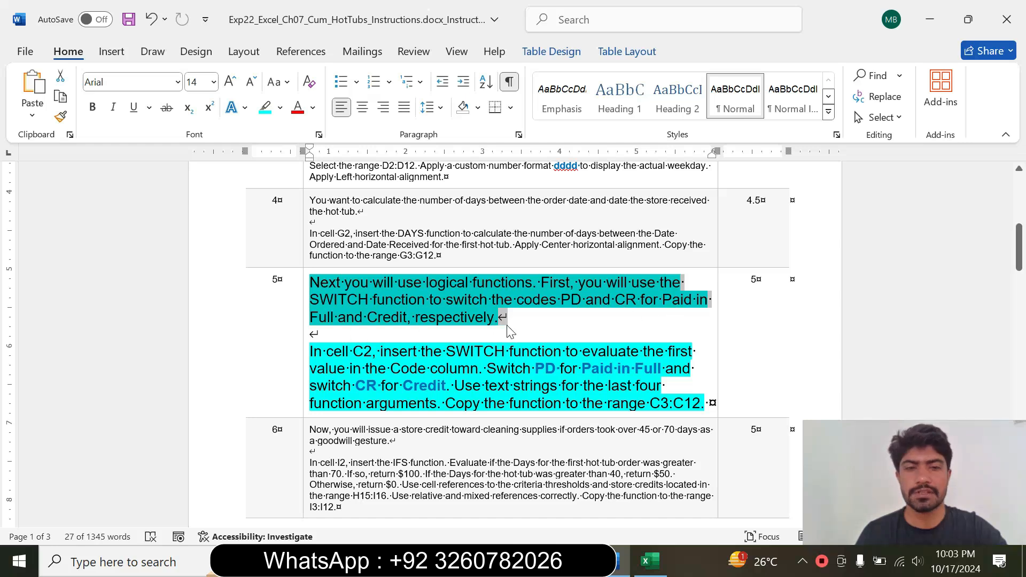
left_click_drag(310, 352, 446, 386)
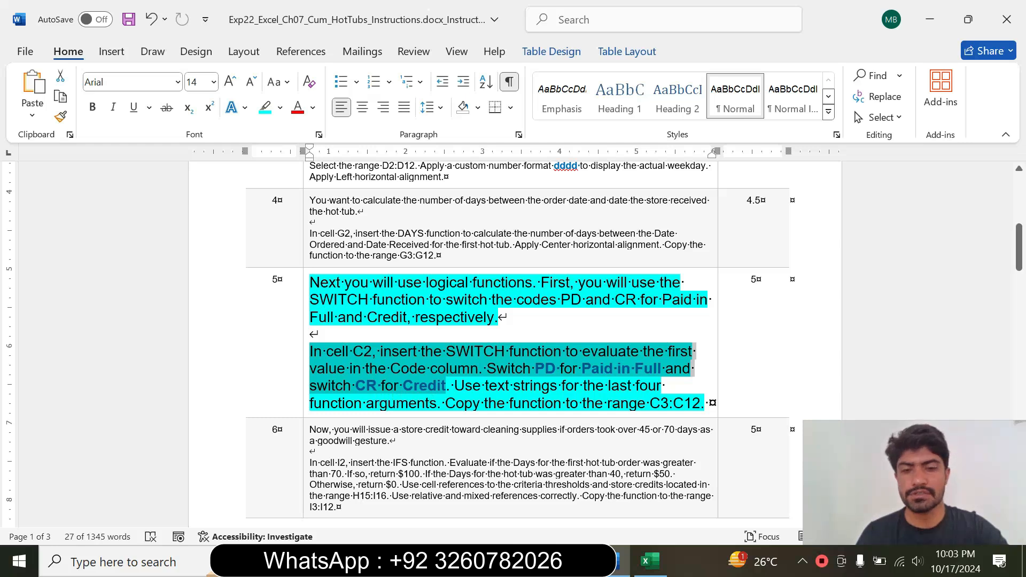
left_click_drag(445, 404, 310, 351)
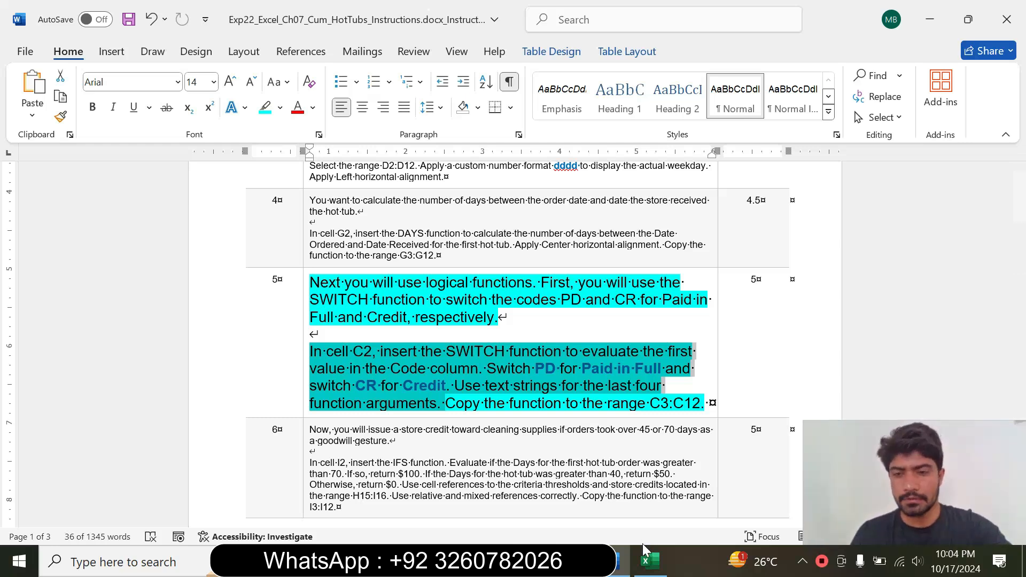
- Switch to Excel, start a SWITCH function in cell C2 and open its function arguments, consulting Word's step 5
left_click(649, 561)
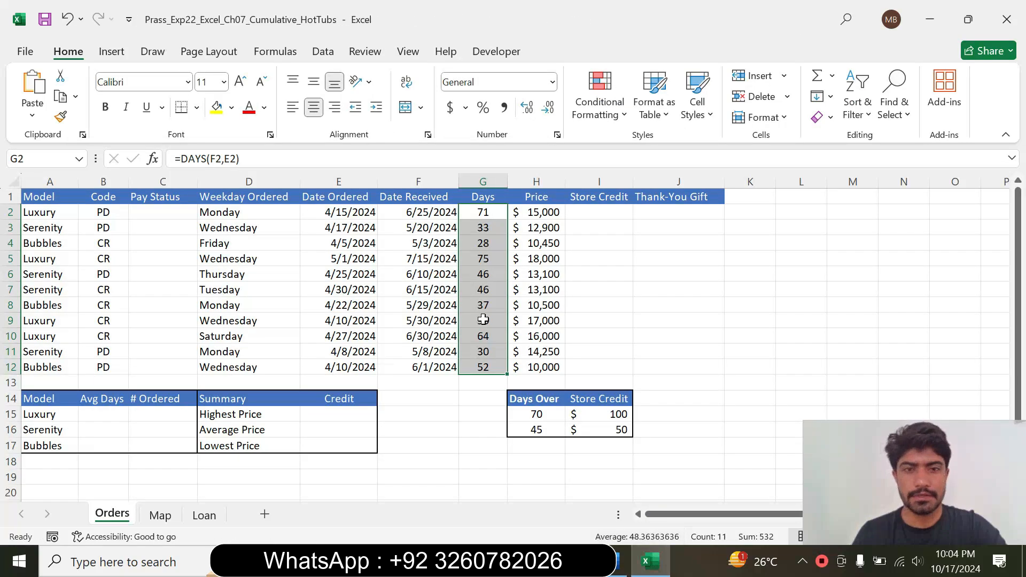
left_click(160, 213)
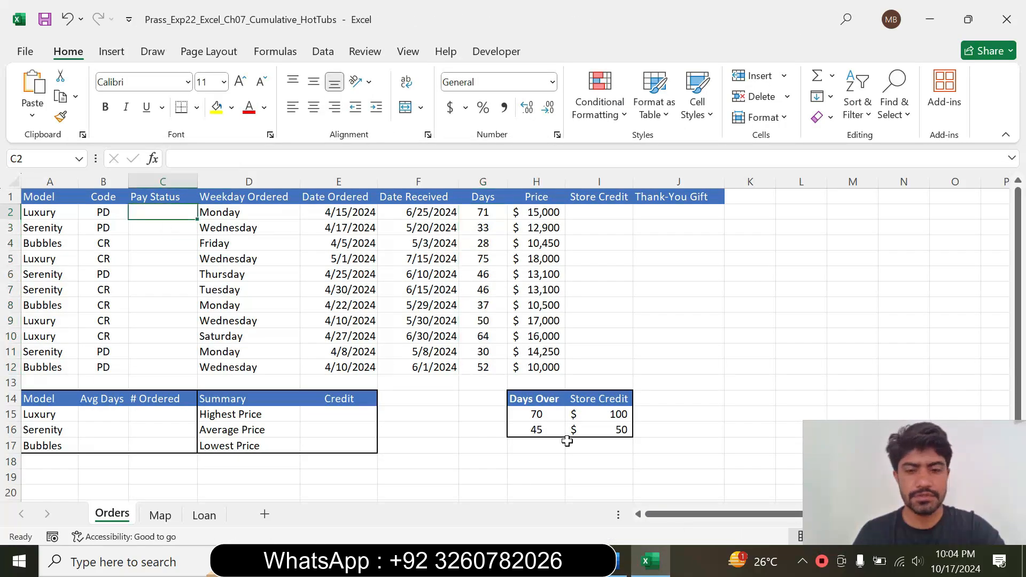
left_click(618, 562)
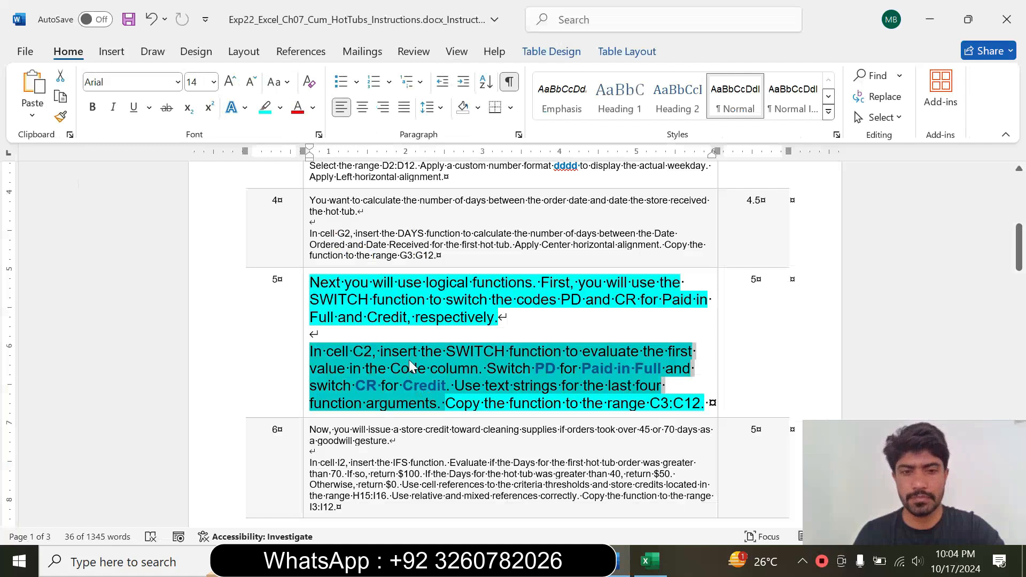
left_click(648, 561)
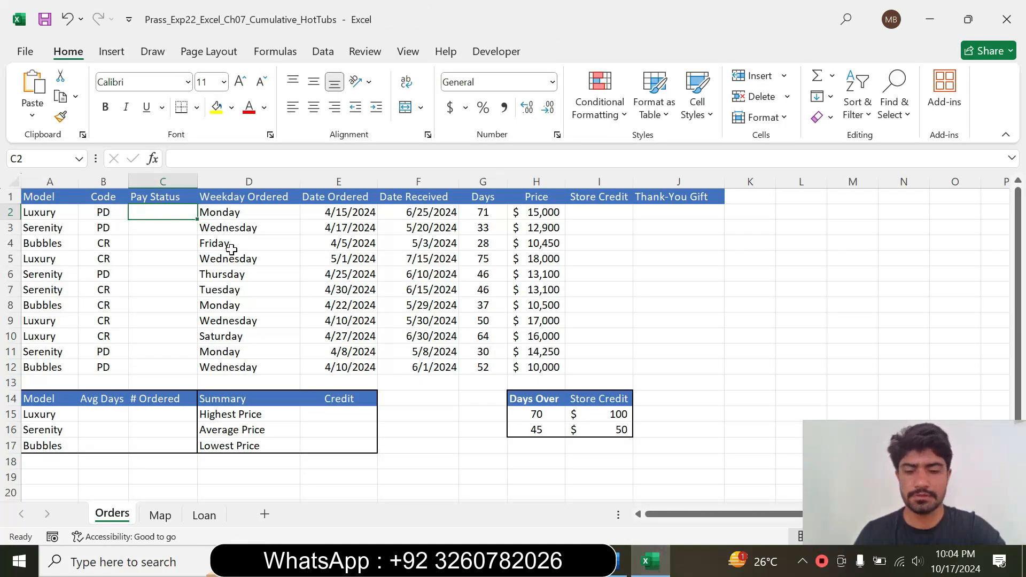
type("=")
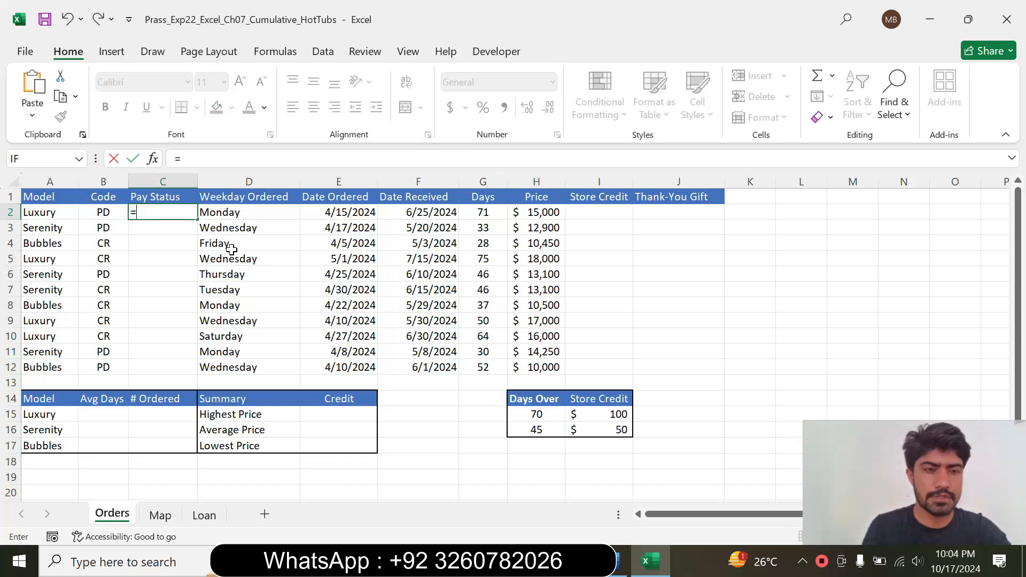
type("sw")
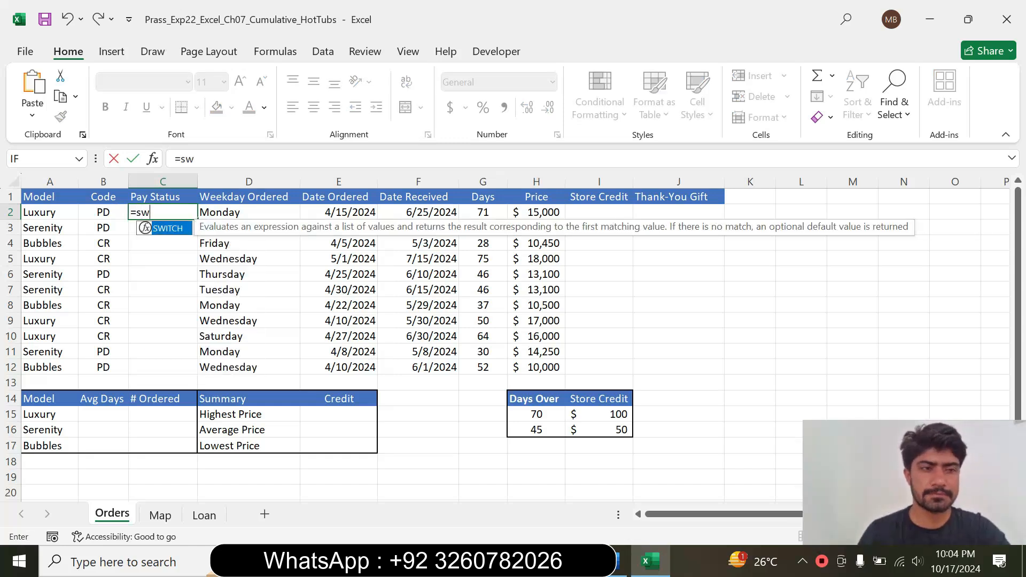
double_click(164, 237)
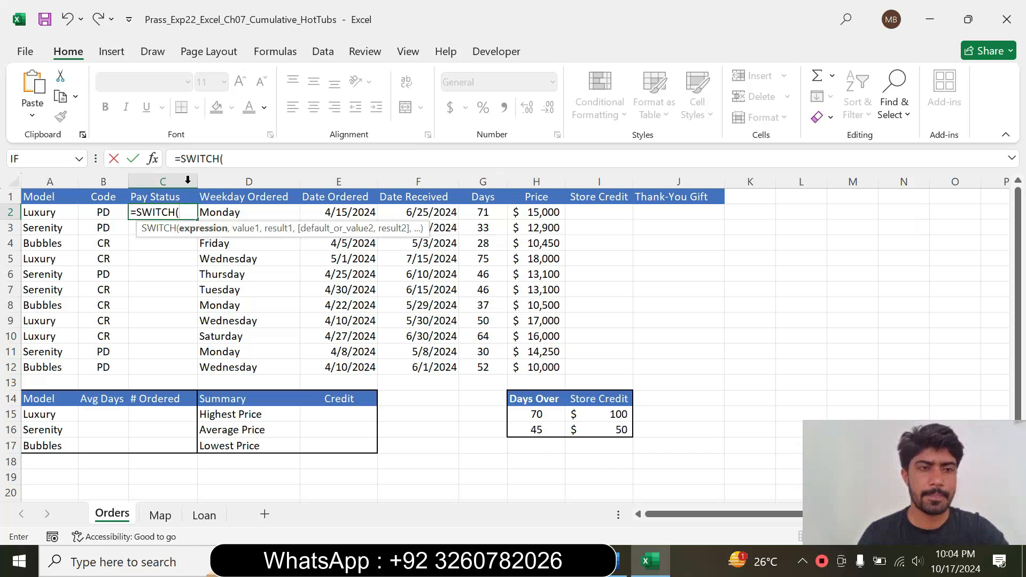
left_click(152, 159)
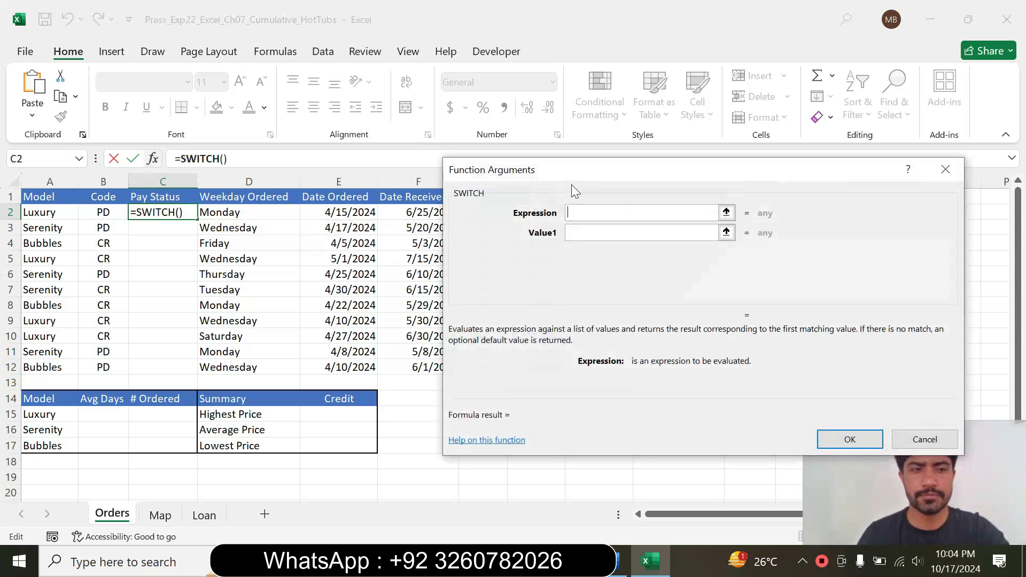
left_click_drag(589, 172, 537, 176)
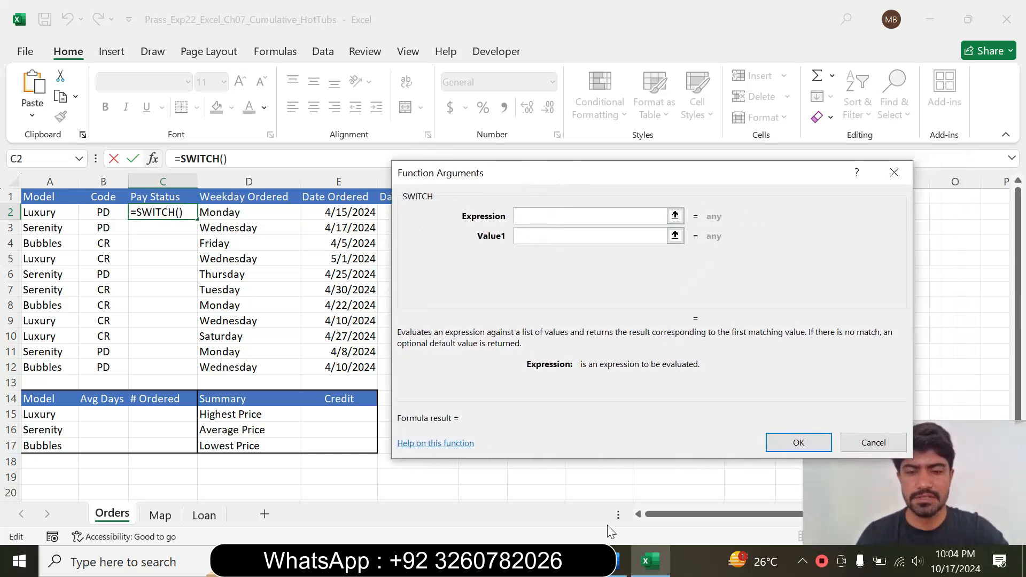
- Check Word's step 5 and, in Excel, set the SWITCH expression to B2 and the first value to "PD"
left_click(621, 561)
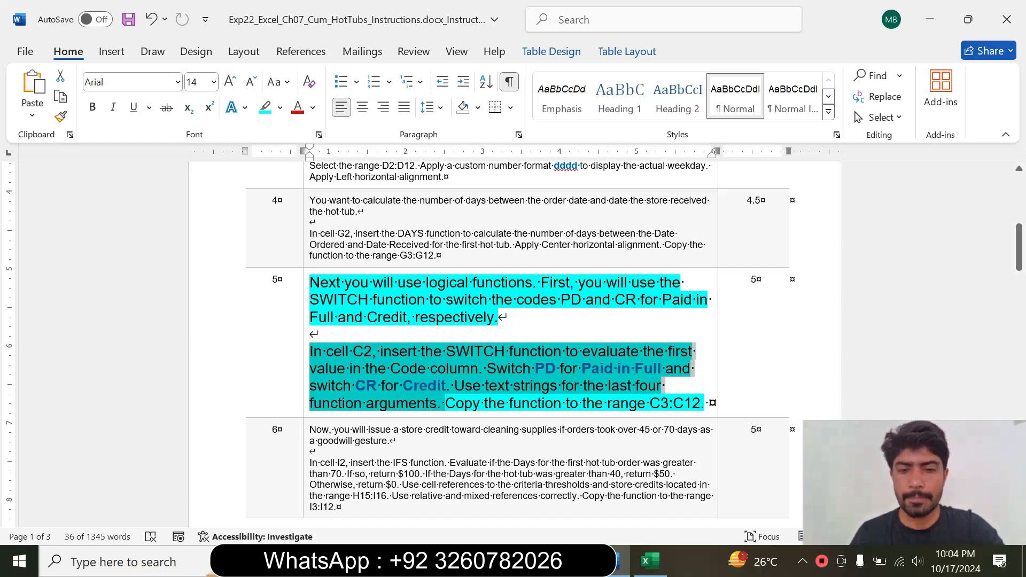
left_click(650, 561)
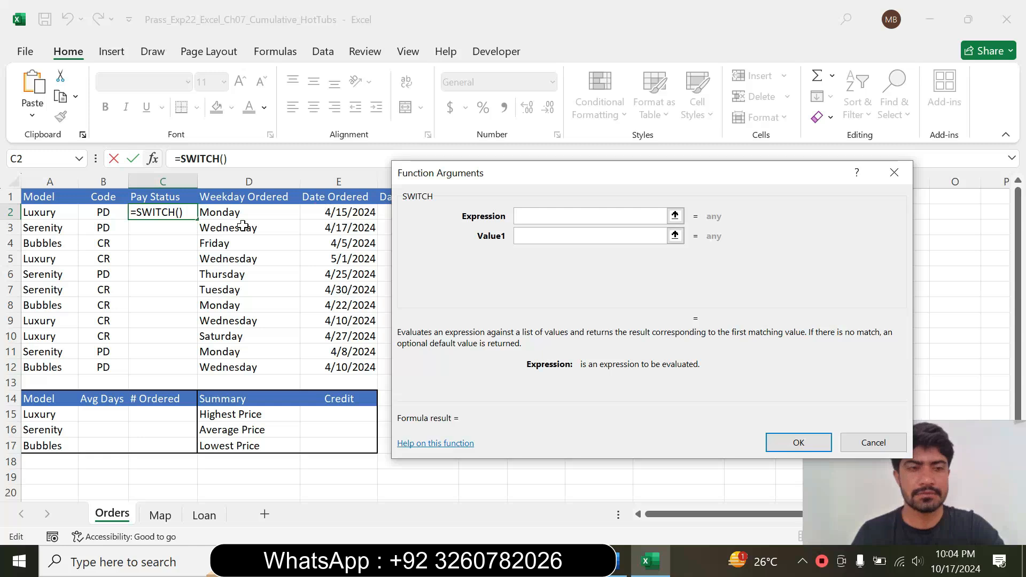
left_click(111, 210)
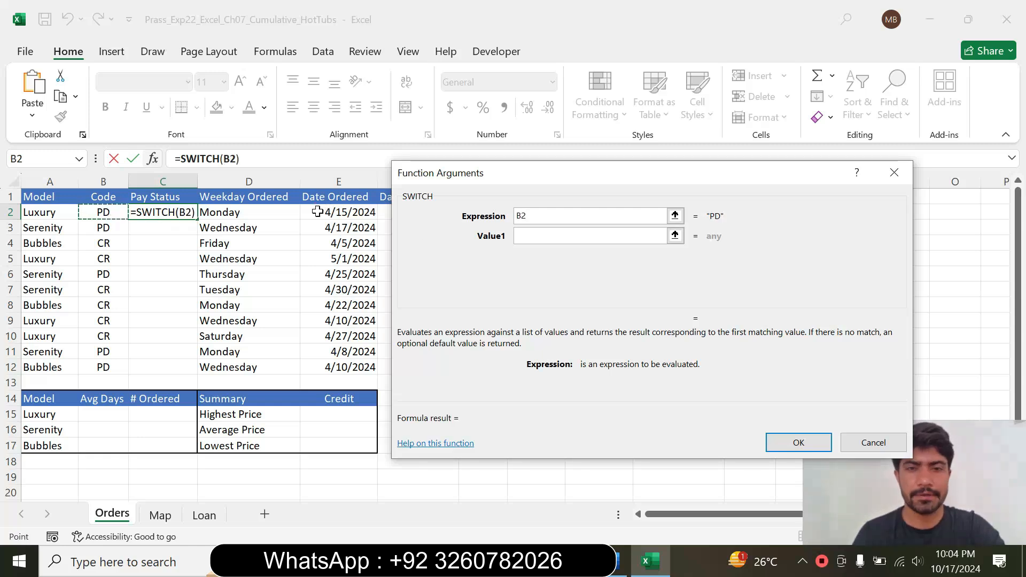
left_click(529, 236)
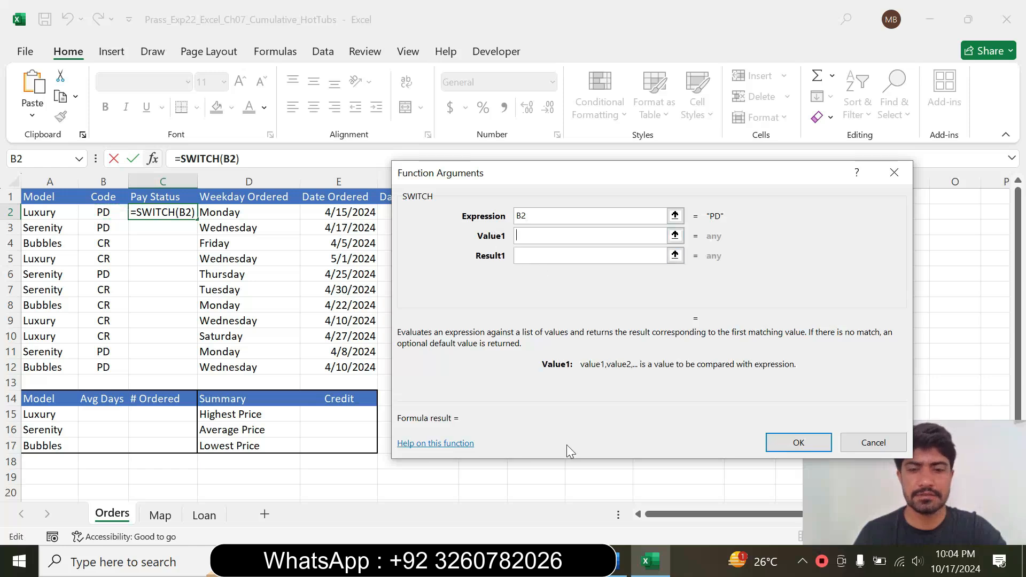
left_click(621, 561)
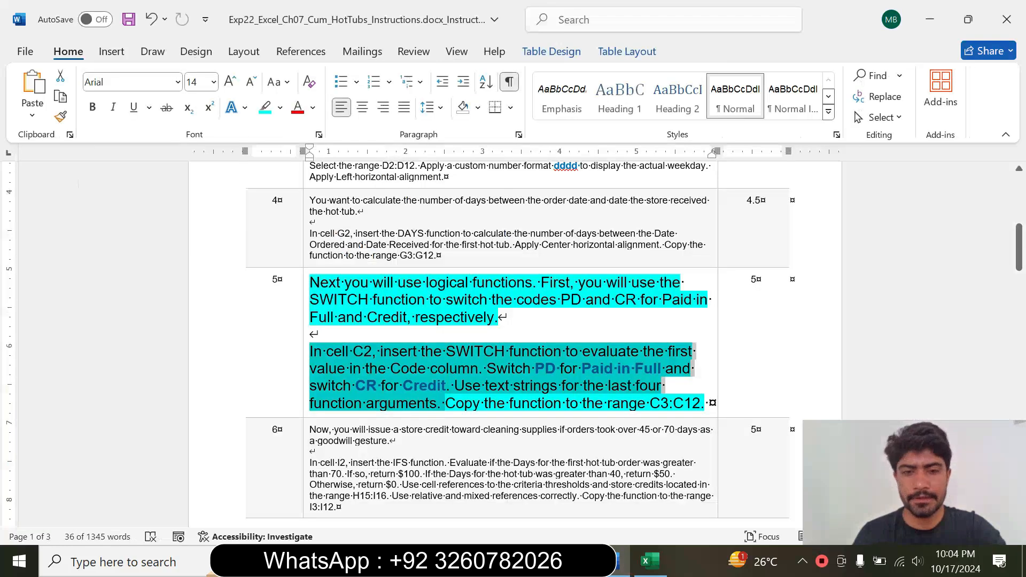
left_click(650, 561)
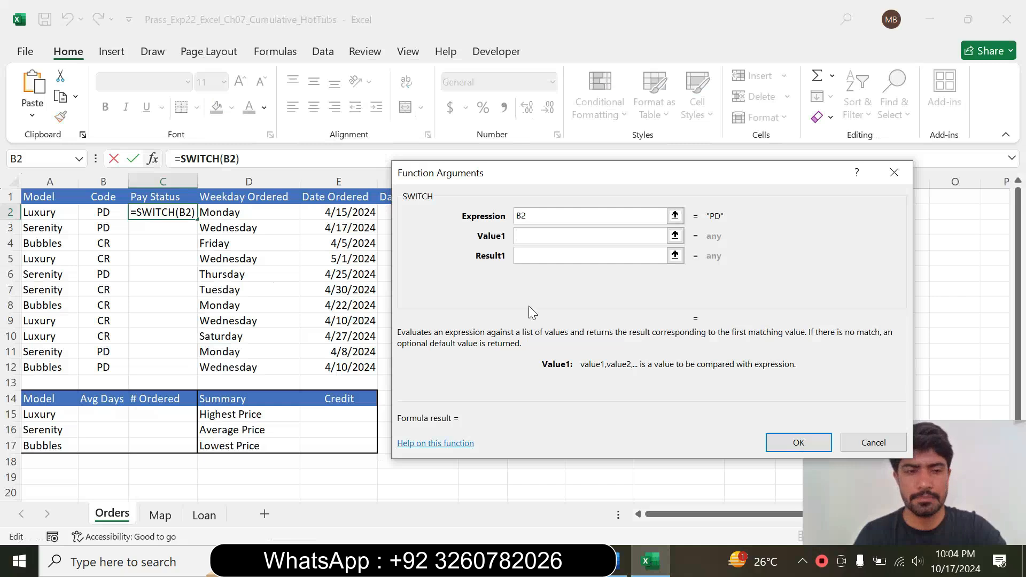
type("\"P")
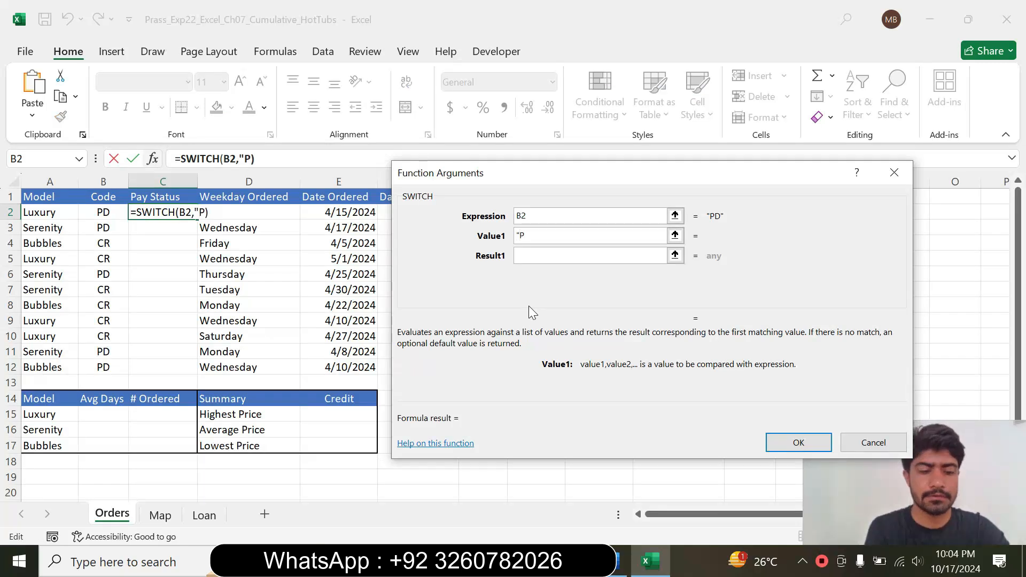
type("D\"")
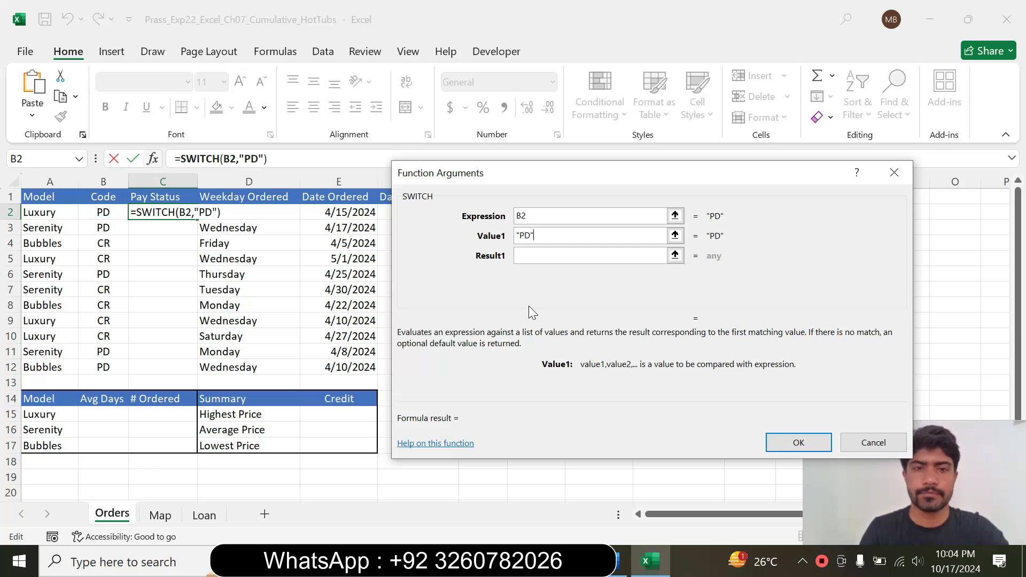
key("Tab")
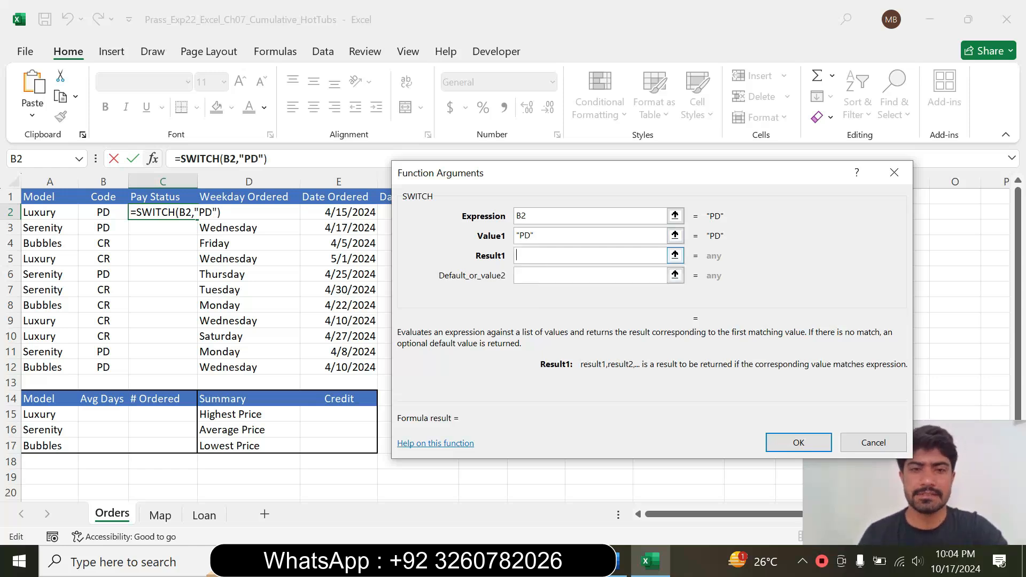
- Check the PD replacement text in Word and set the first SWITCH result to "Paid in Full" in Excel
left_click(620, 564)
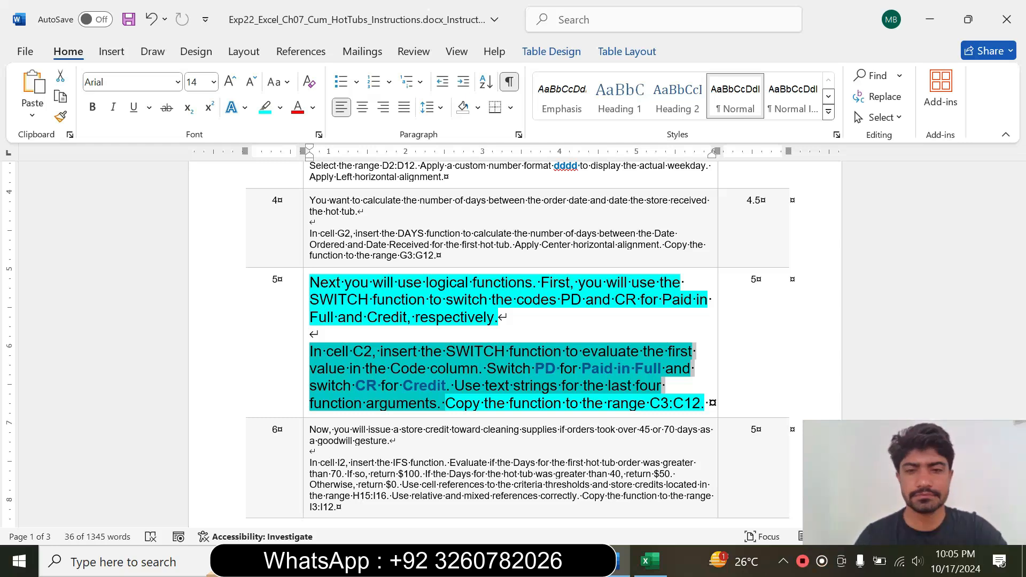
key("alt+Tab")
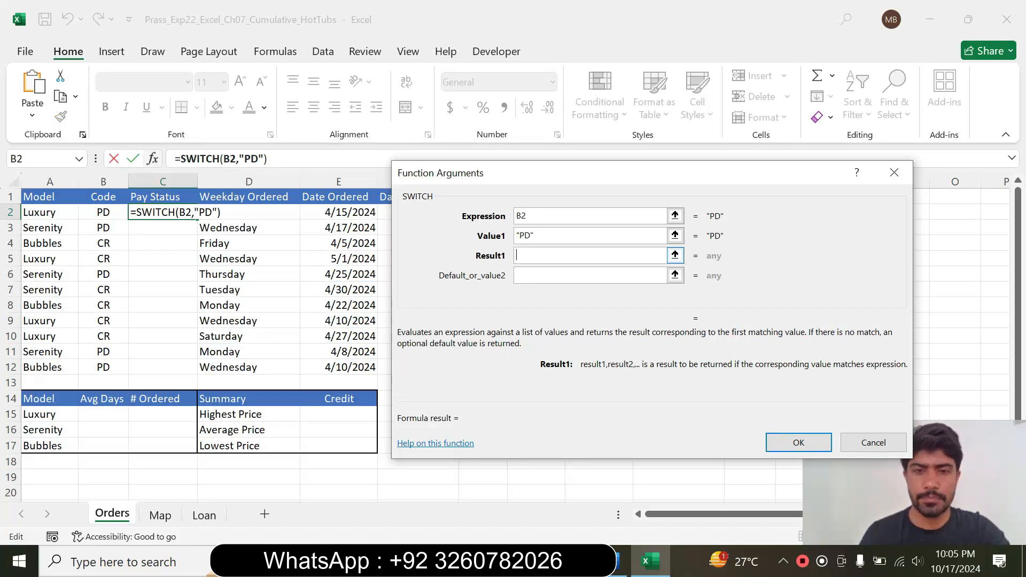
type("\"")
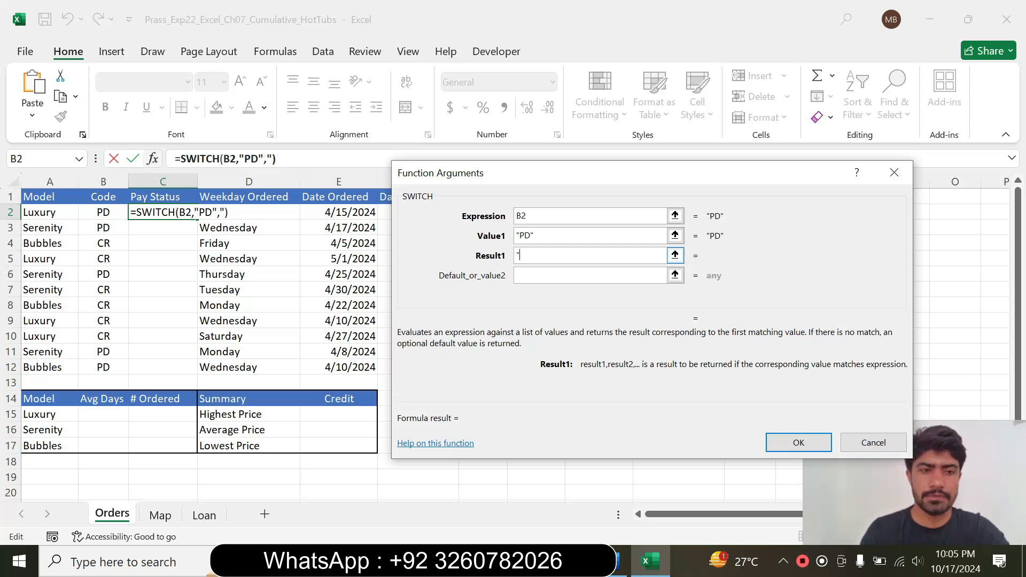
left_click(616, 571)
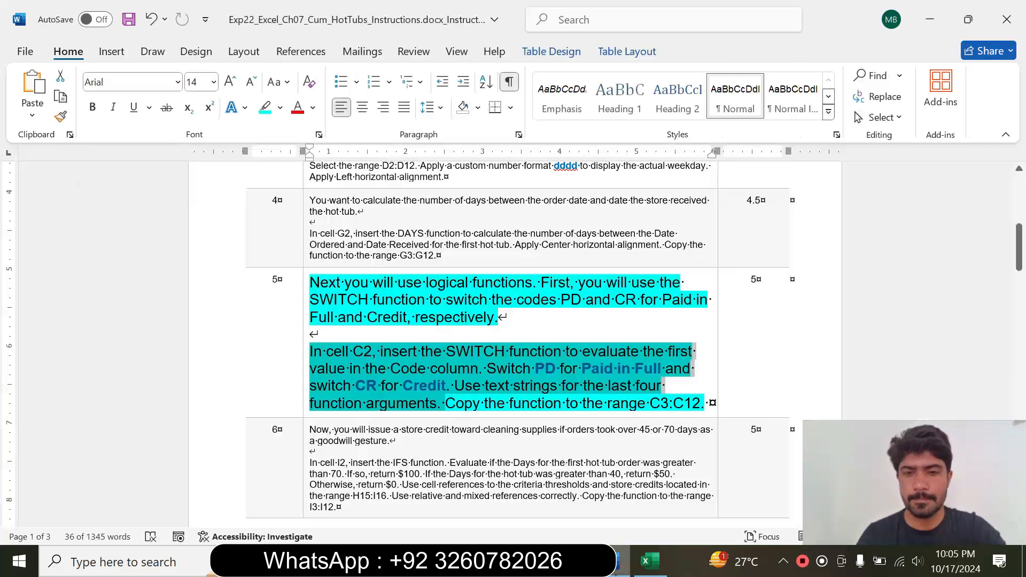
left_click(648, 561)
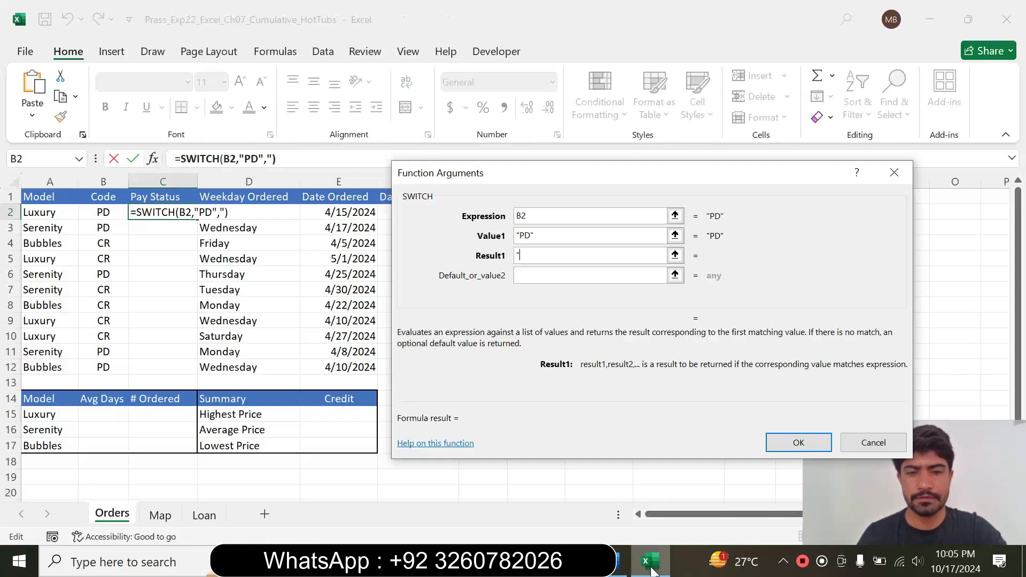
type("Paid")
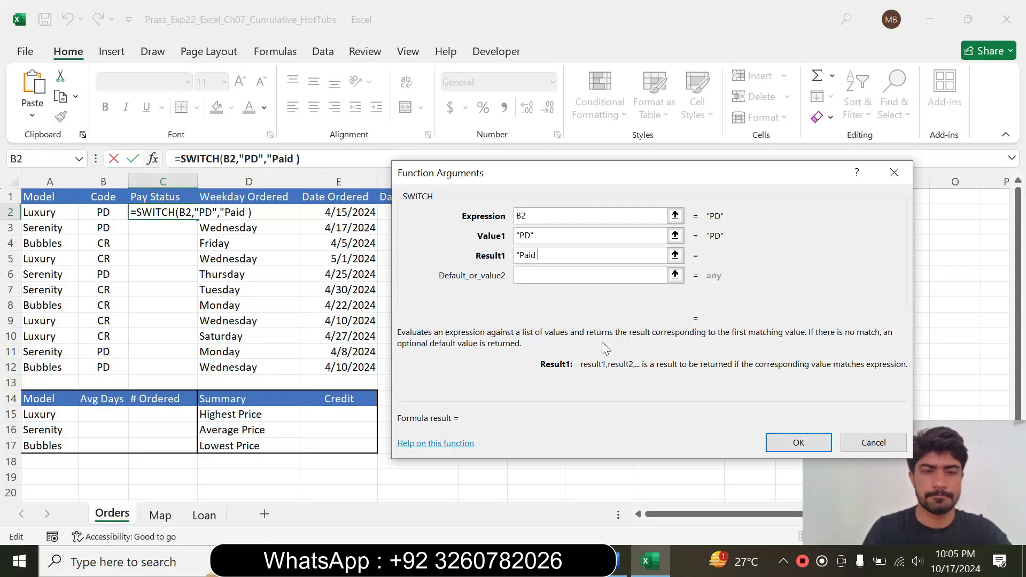
type(" in ")
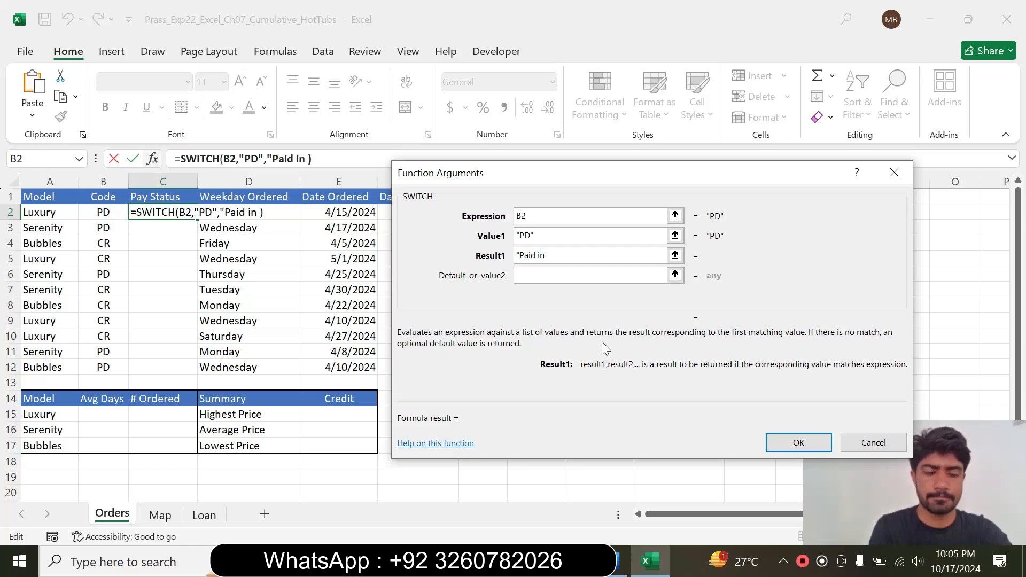
type("Full")
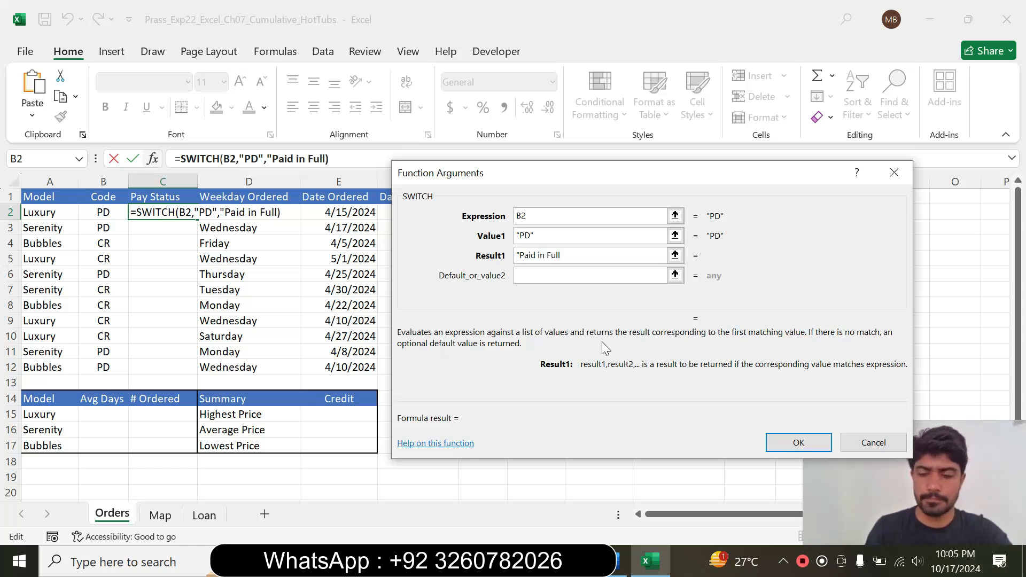
type("\"")
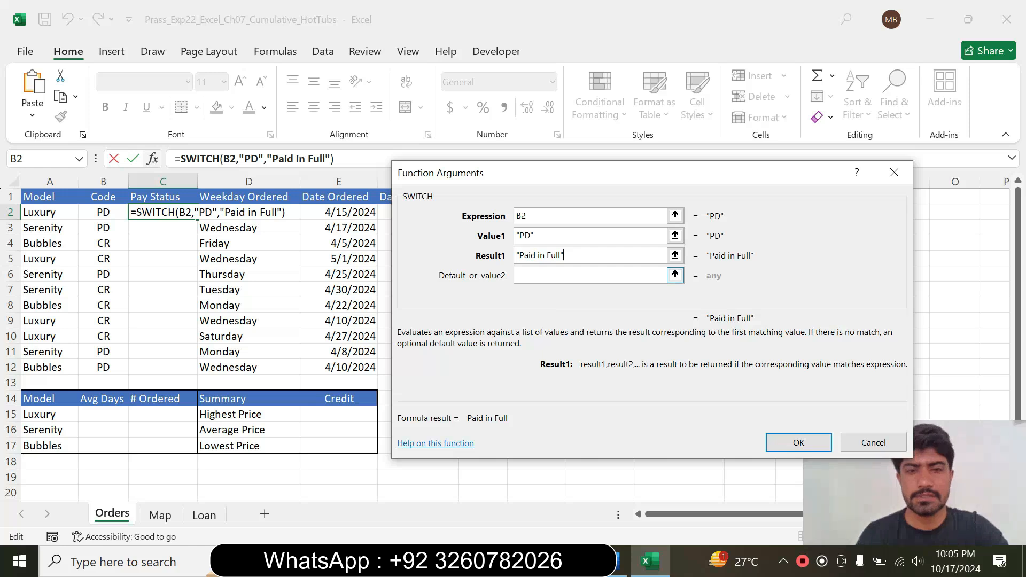
key("Tab")
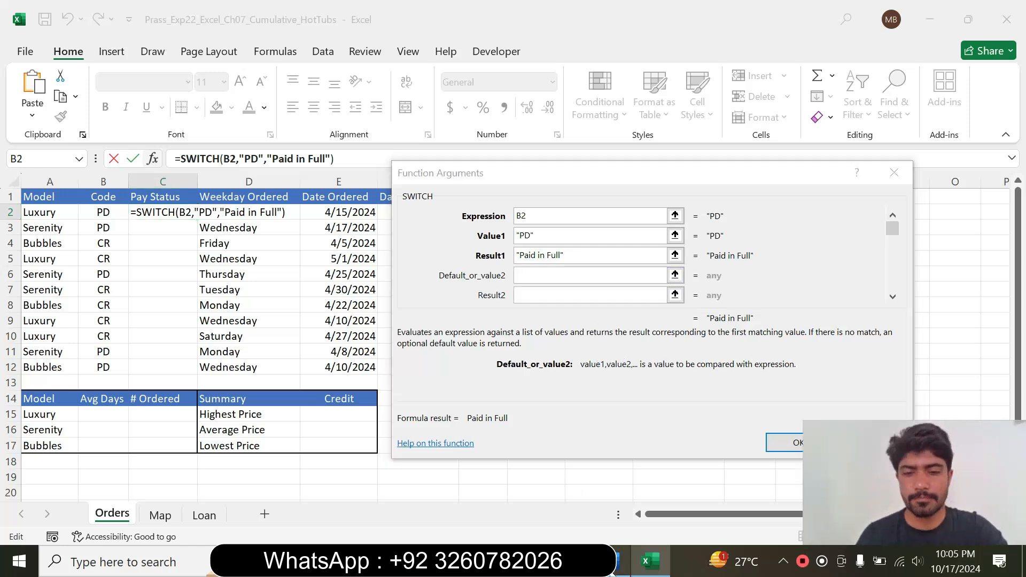
- Check the CR code in Word's step 5 and set the second SWITCH value to "CR" in Excel
left_click(613, 573)
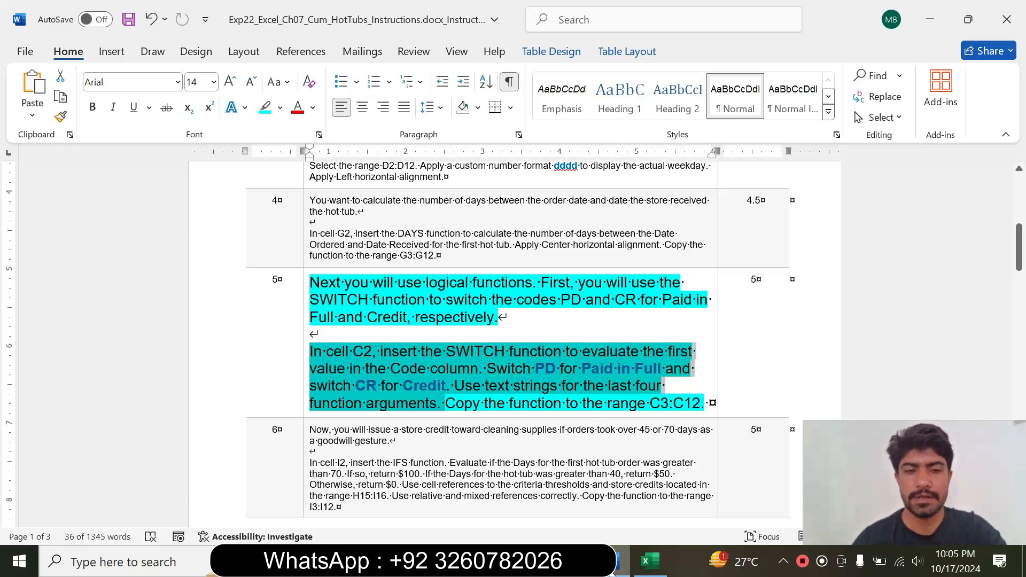
left_click(648, 561)
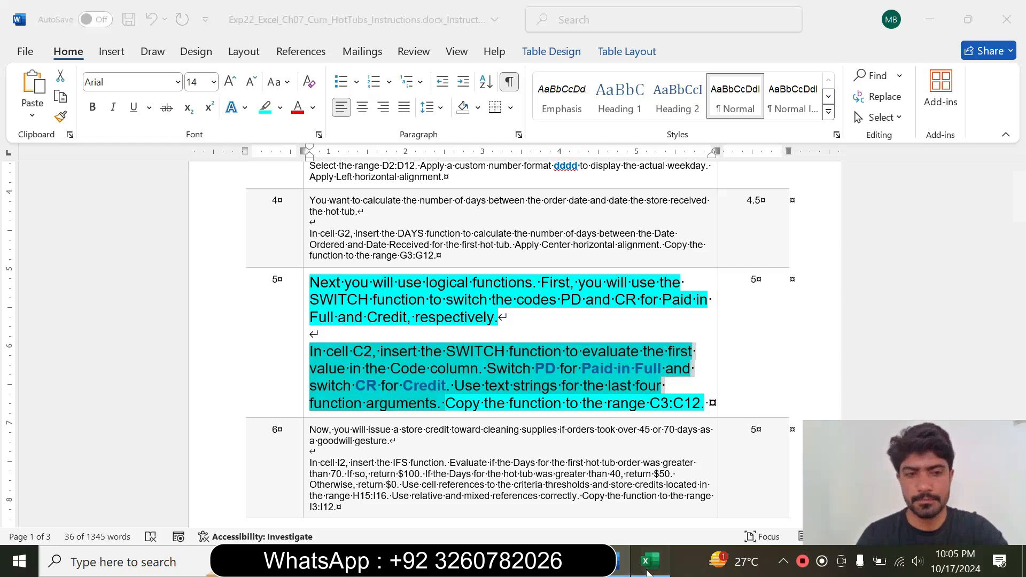
type("\"")
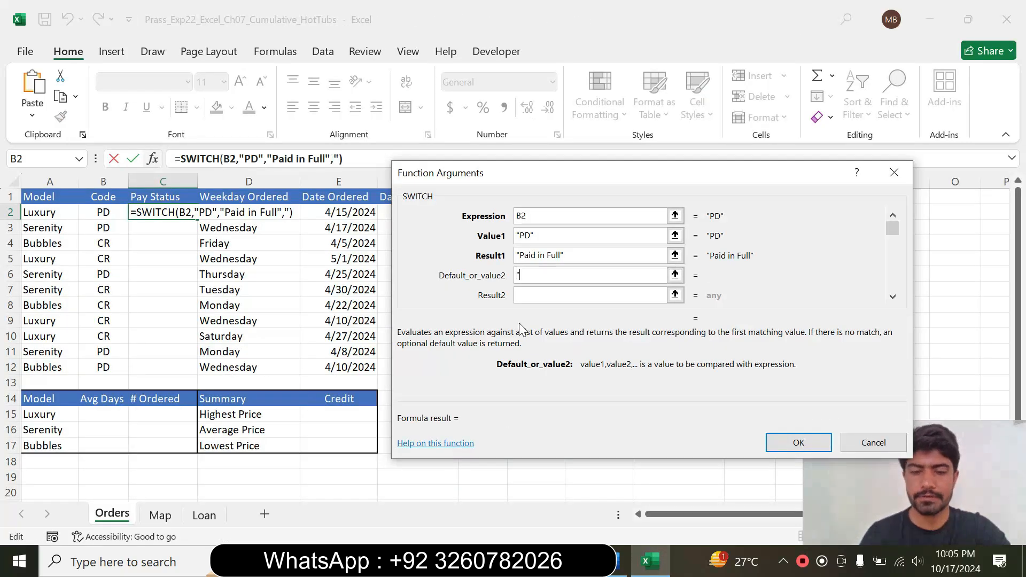
type("CR")
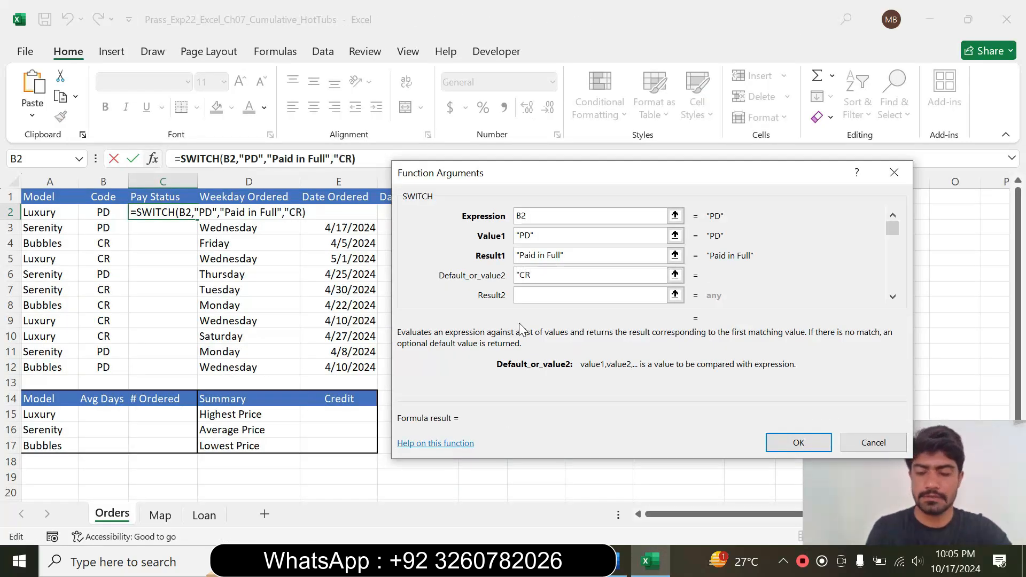
type("\"")
key("Tab")
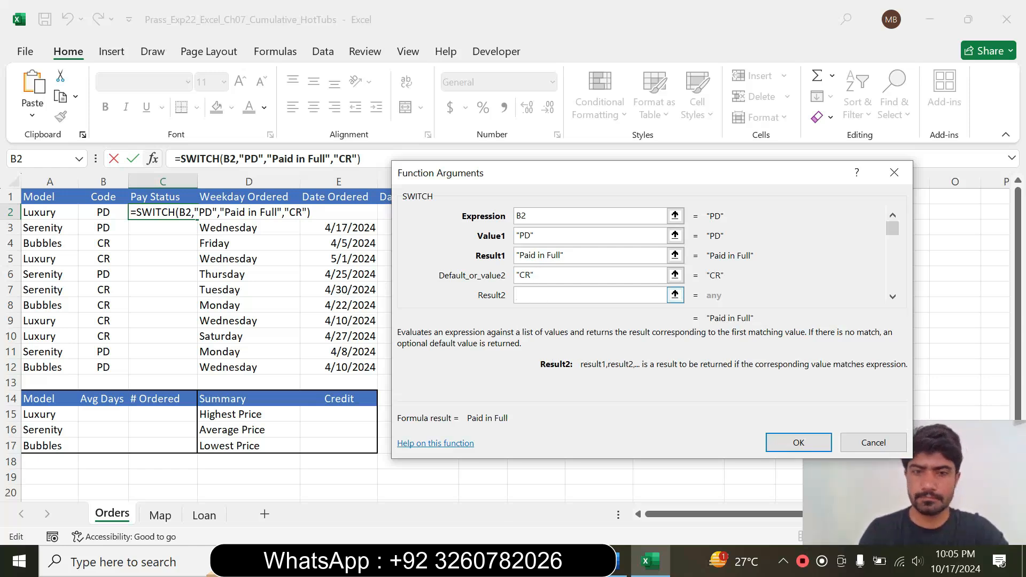
- Set the second SWITCH result to "Cridit" and accept the function in cell C2
type("\"Cr")
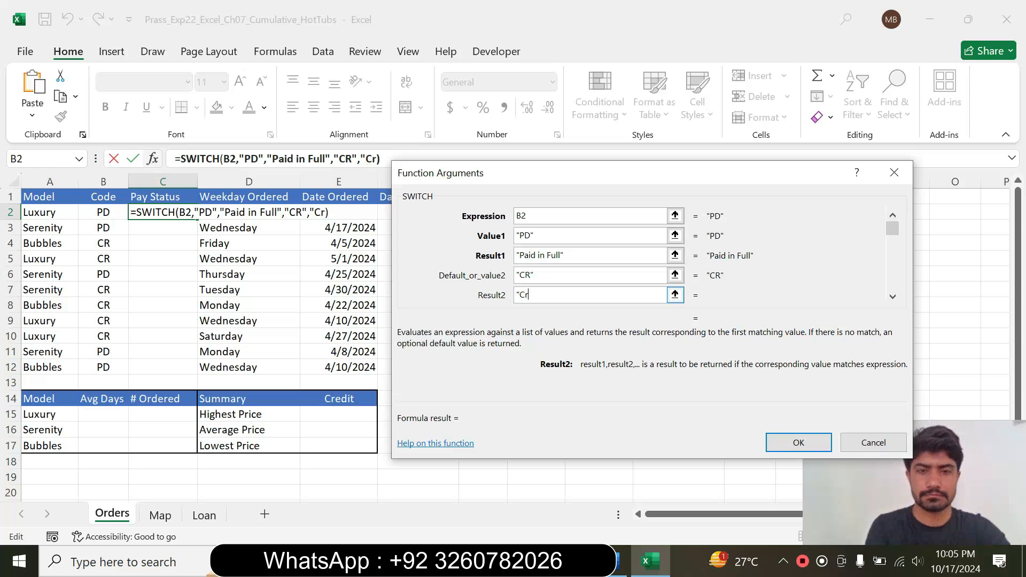
type("idit")
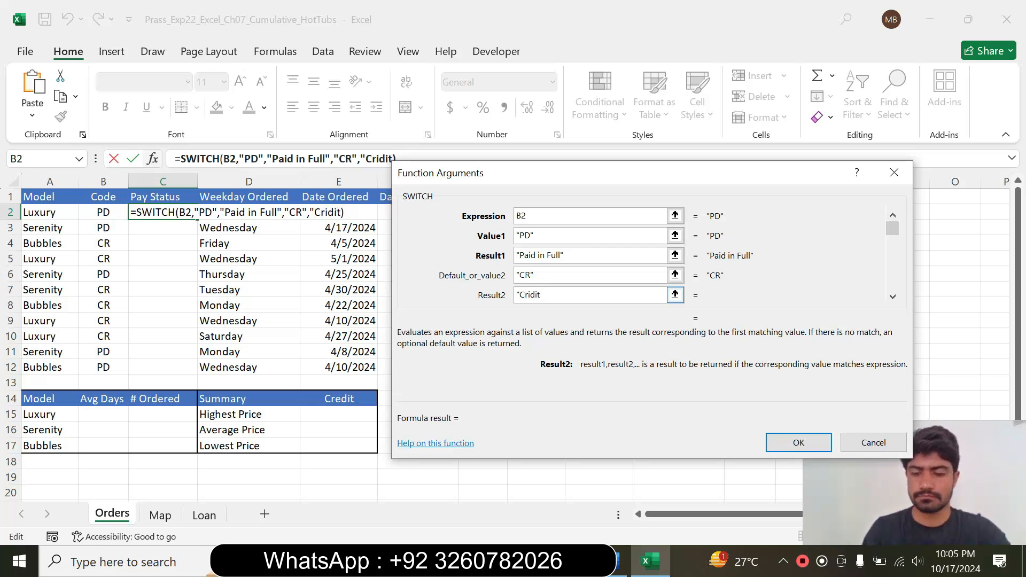
type("\"")
left_click(799, 442)
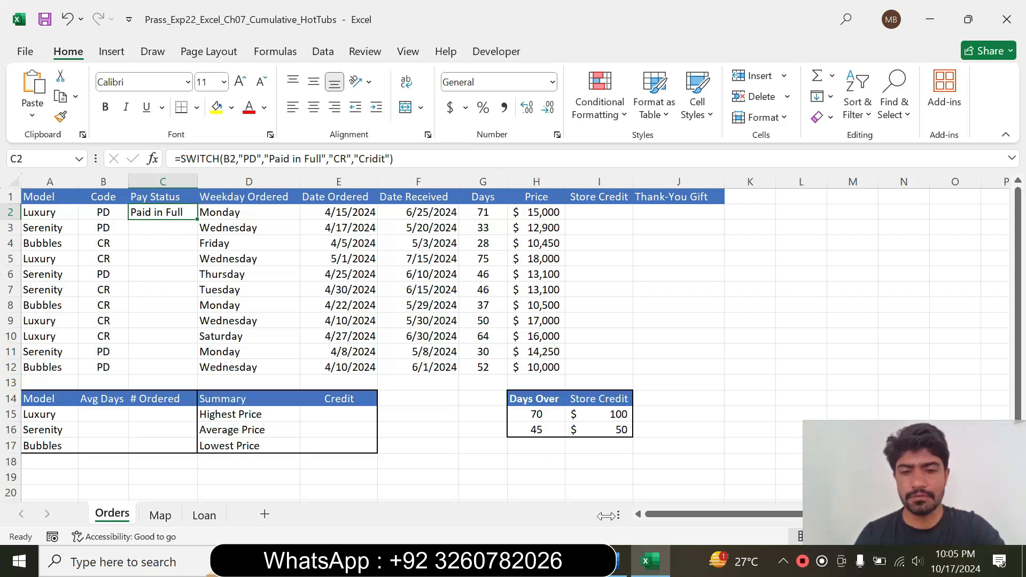
- Check the copy instruction in Word's step 5 and, in Excel, copy the SWITCH function from C2 to the range C3:C12
left_click(620, 561)
left_click_drag(445, 403, 702, 404)
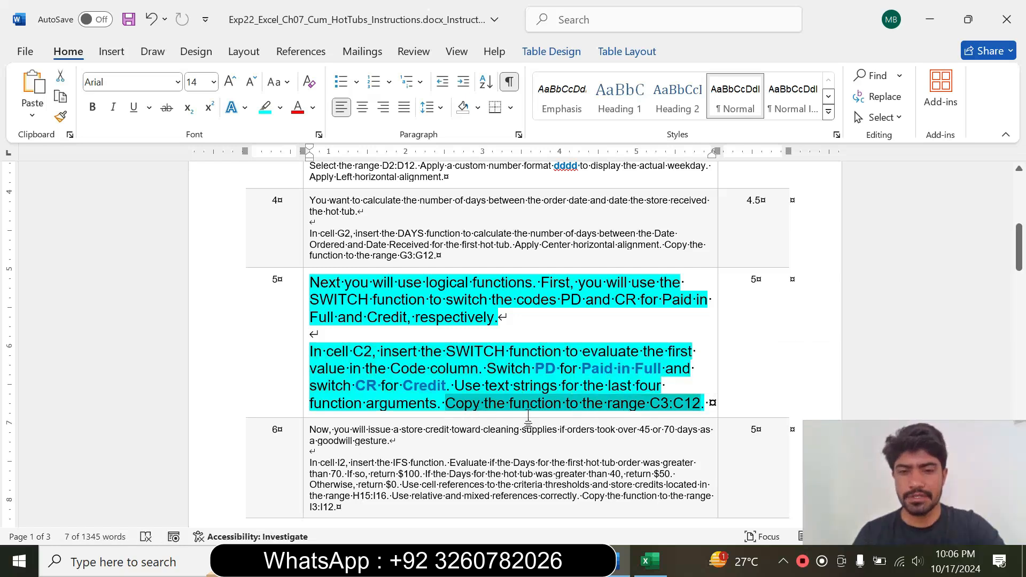
left_click(646, 561)
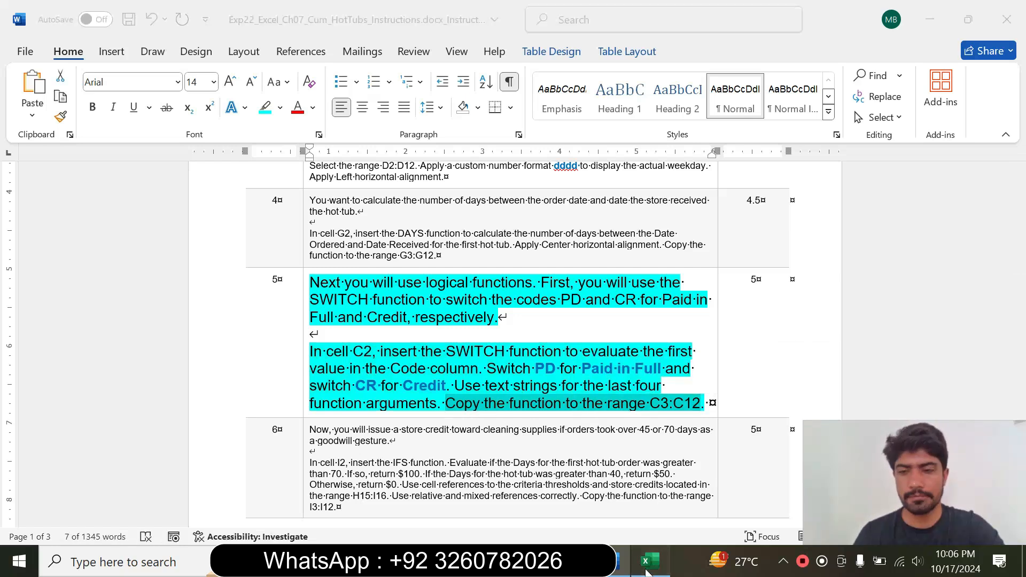
left_click_drag(198, 220, 194, 381)
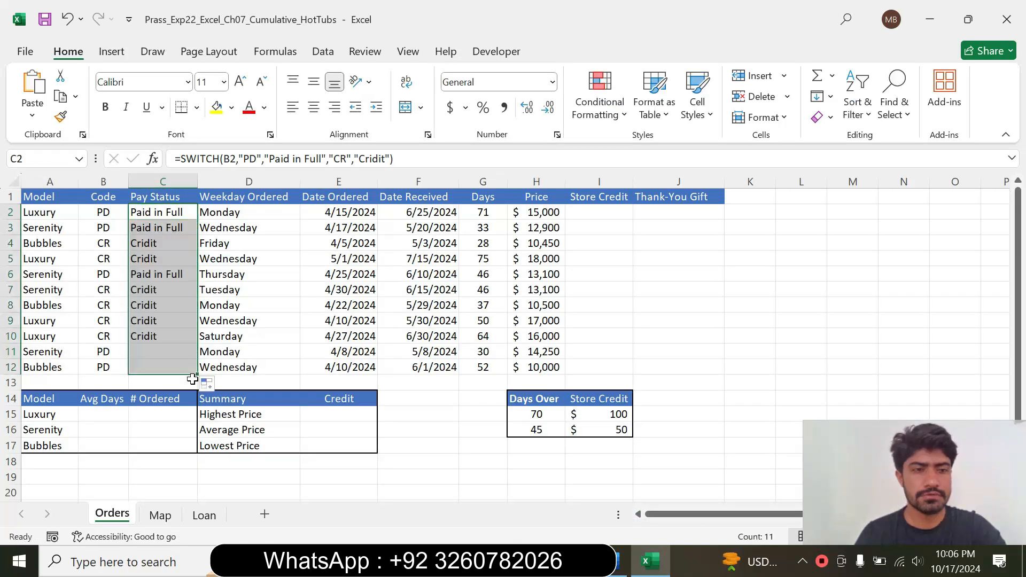
left_click(353, 294)
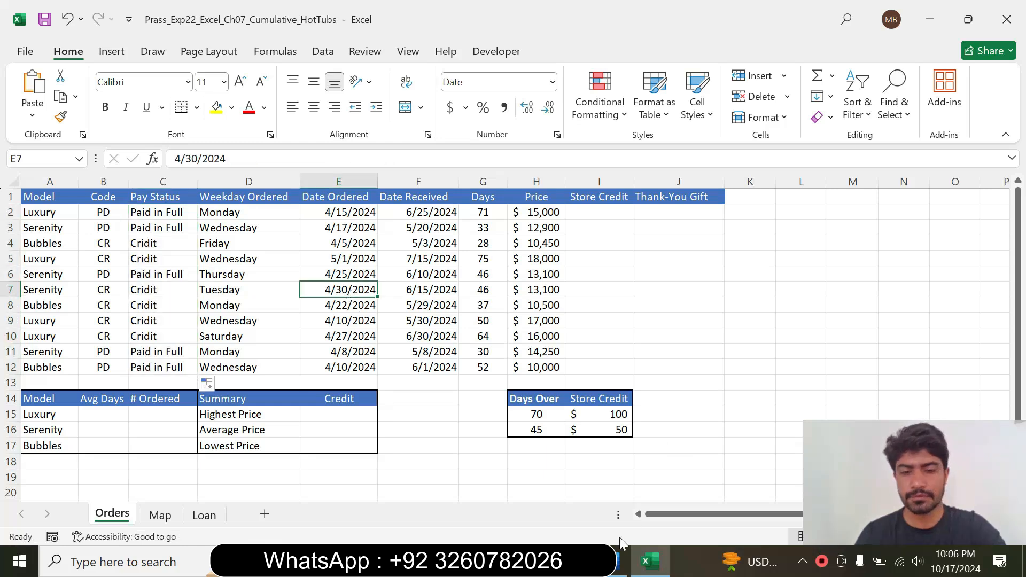
- Switch to Word, return the step 5 instruction text to 9 points and remove its highlighting
left_click(621, 561)
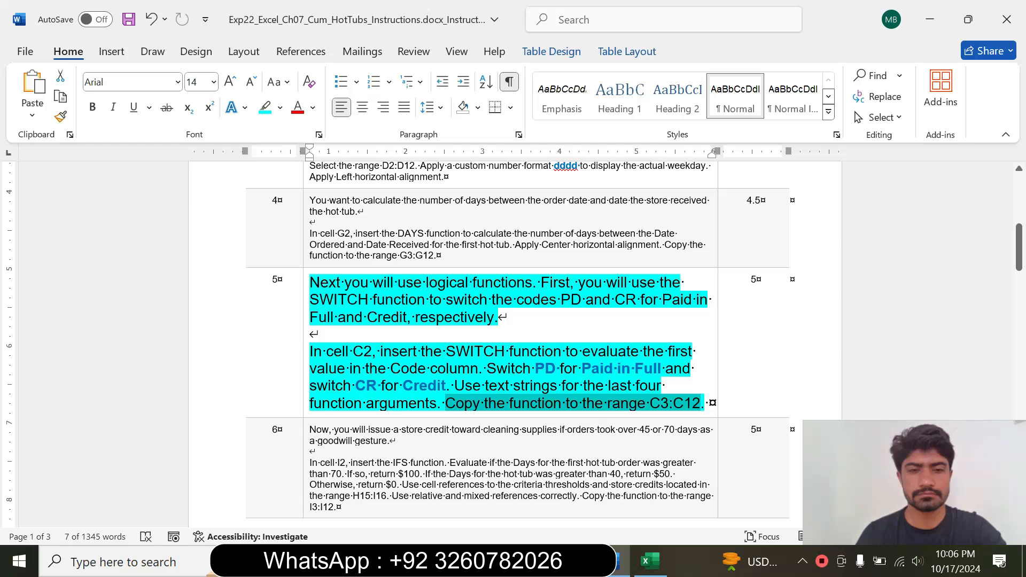
left_click(307, 375)
left_click(401, 322)
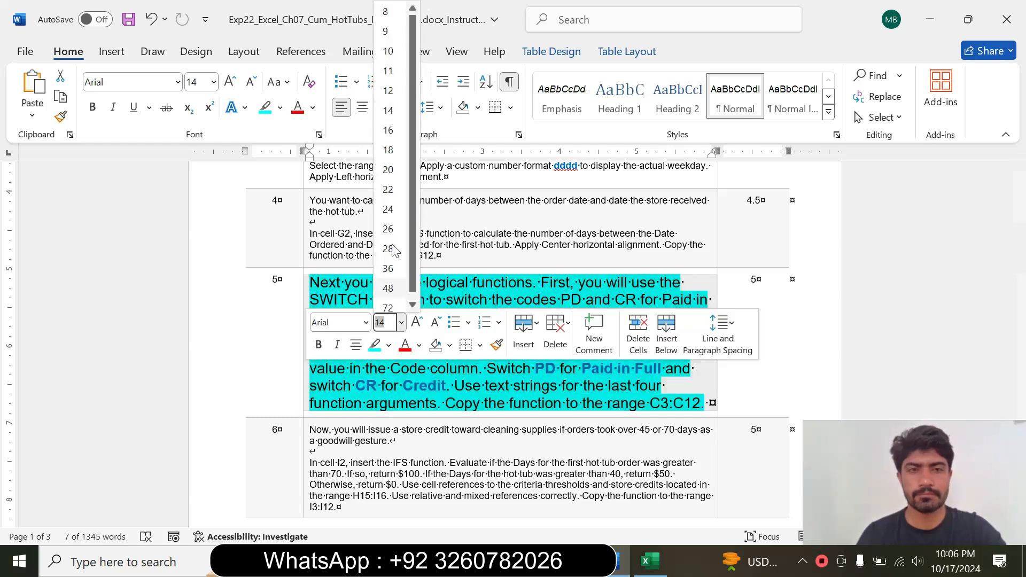
left_click(394, 32)
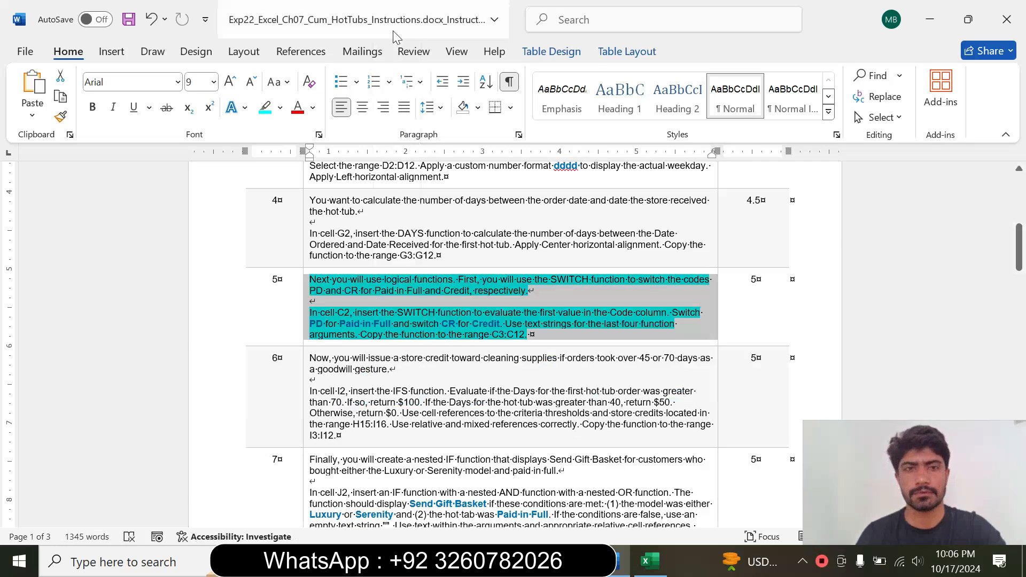
left_click(281, 109)
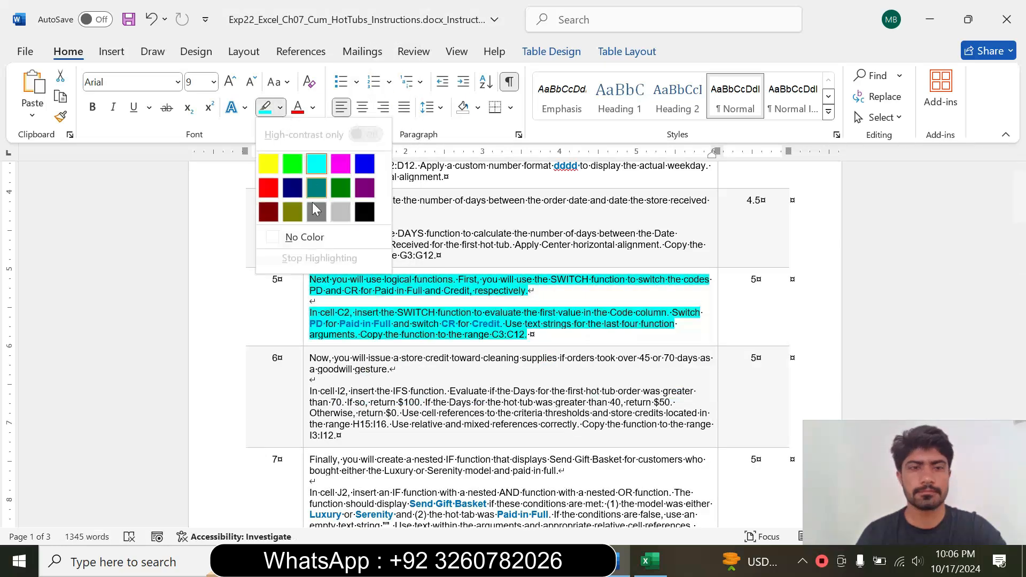
left_click(305, 235)
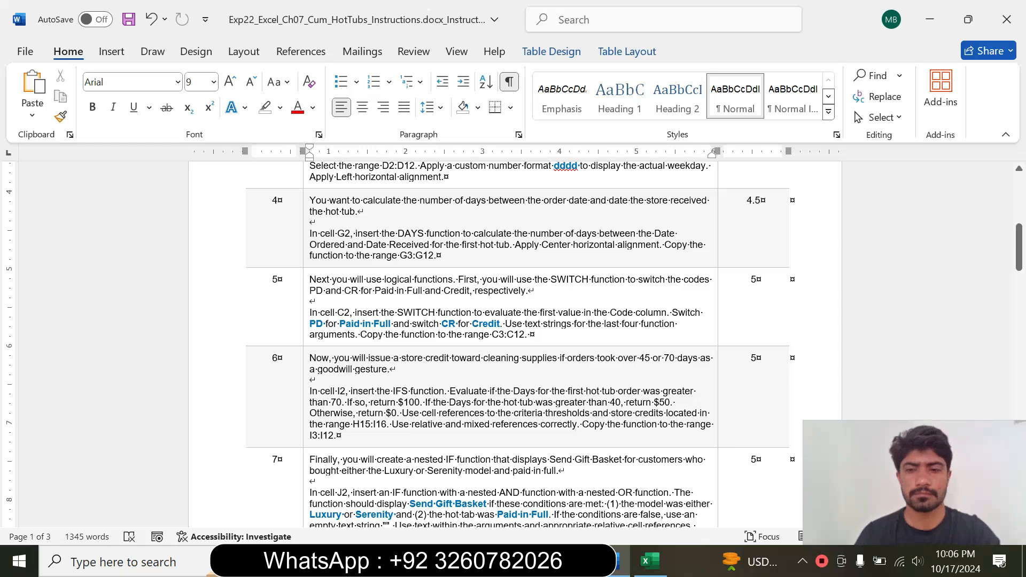
- Format the step 6 instruction text at 14 points with turquoise highlighting and read through the IFS function task
left_click(307, 398)
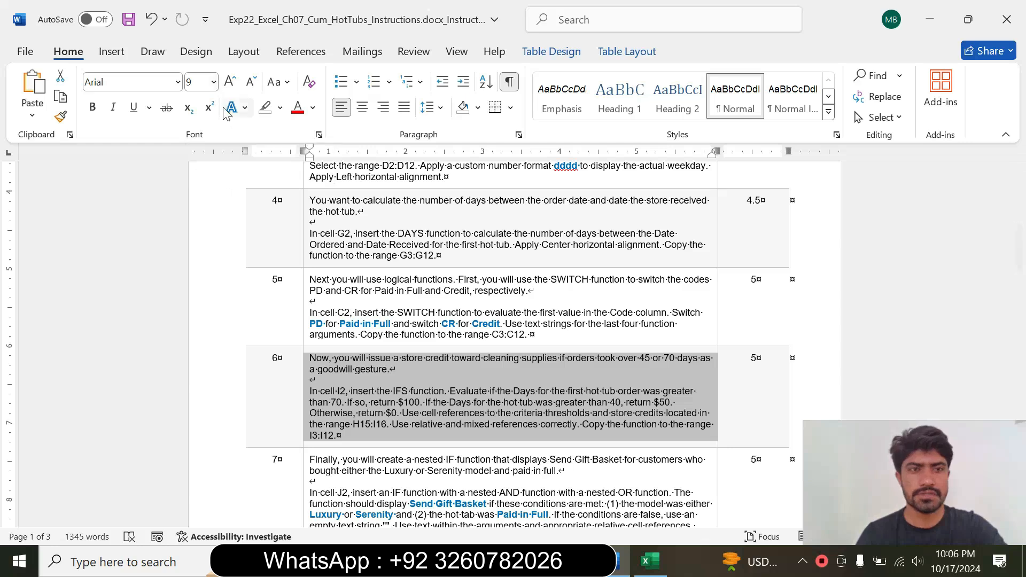
left_click(214, 81)
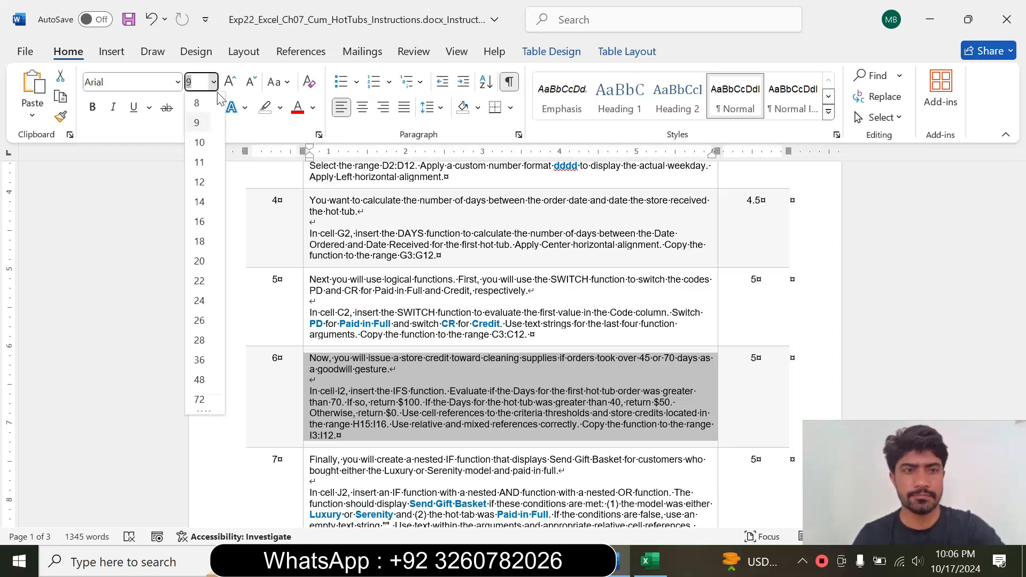
left_click(195, 203)
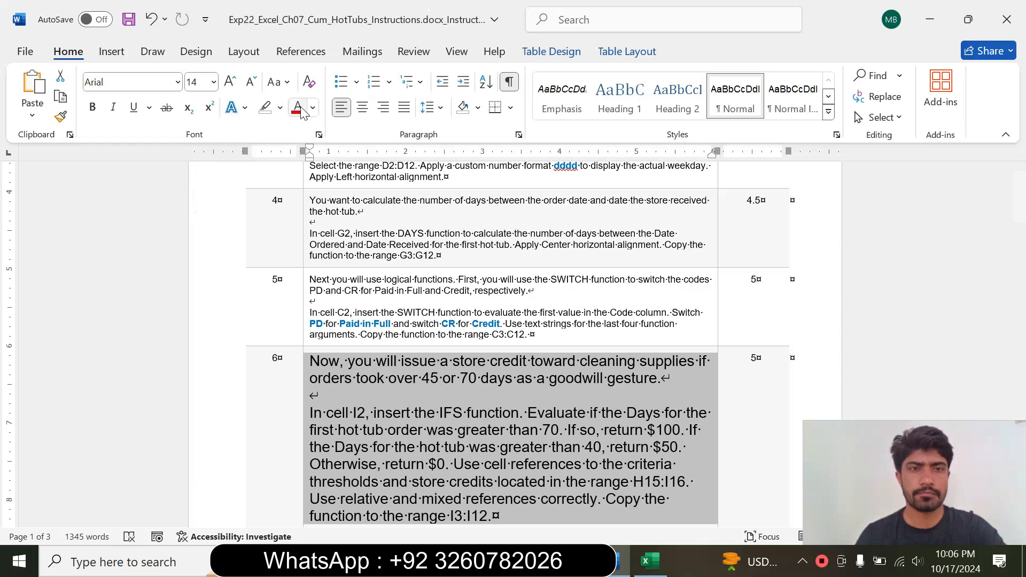
left_click(279, 107)
left_click(320, 164)
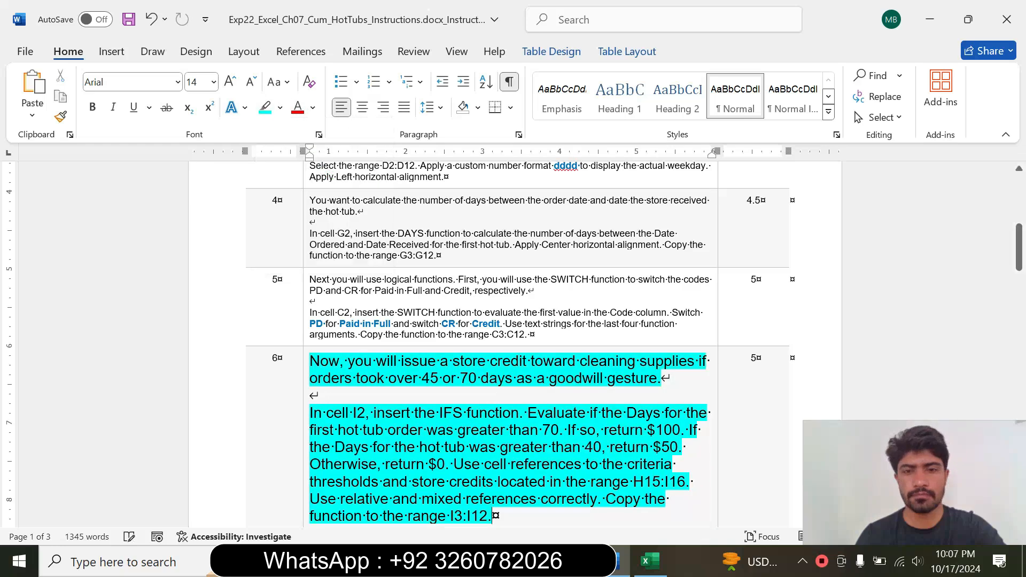
left_click_drag(1019, 248, 1021, 275)
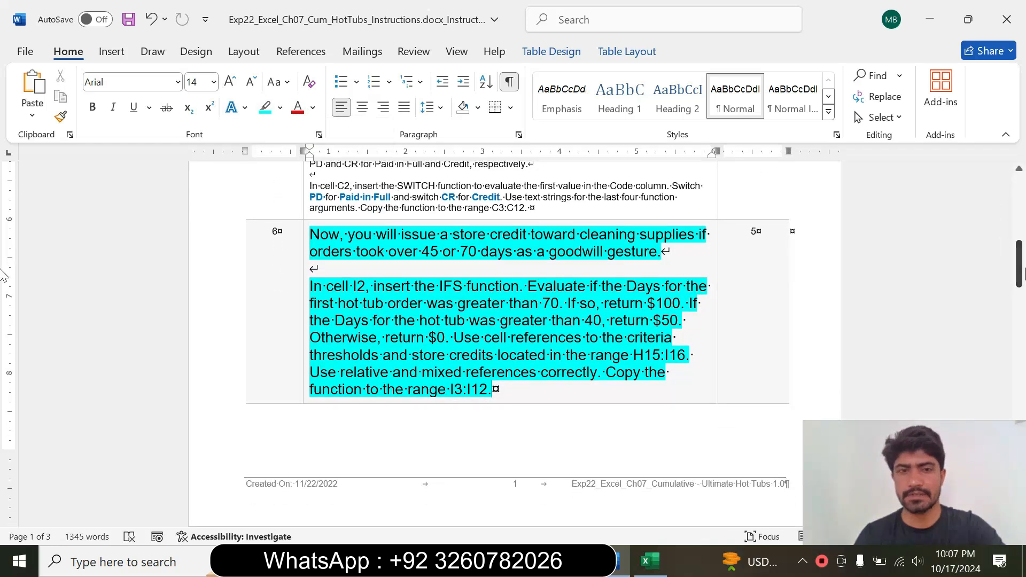
left_click_drag(310, 287, 598, 372)
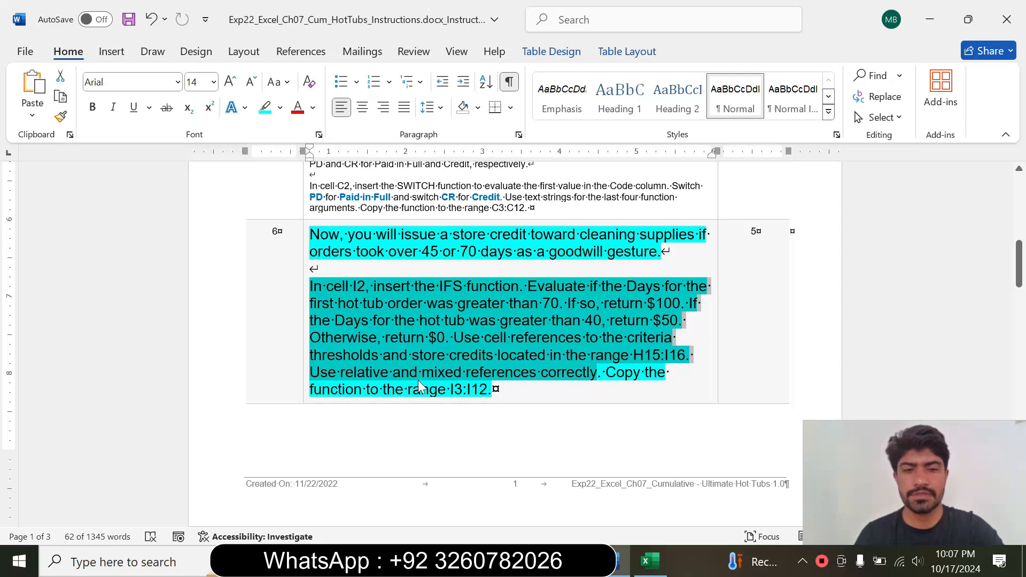
left_click(598, 387)
left_click_drag(326, 287, 518, 287)
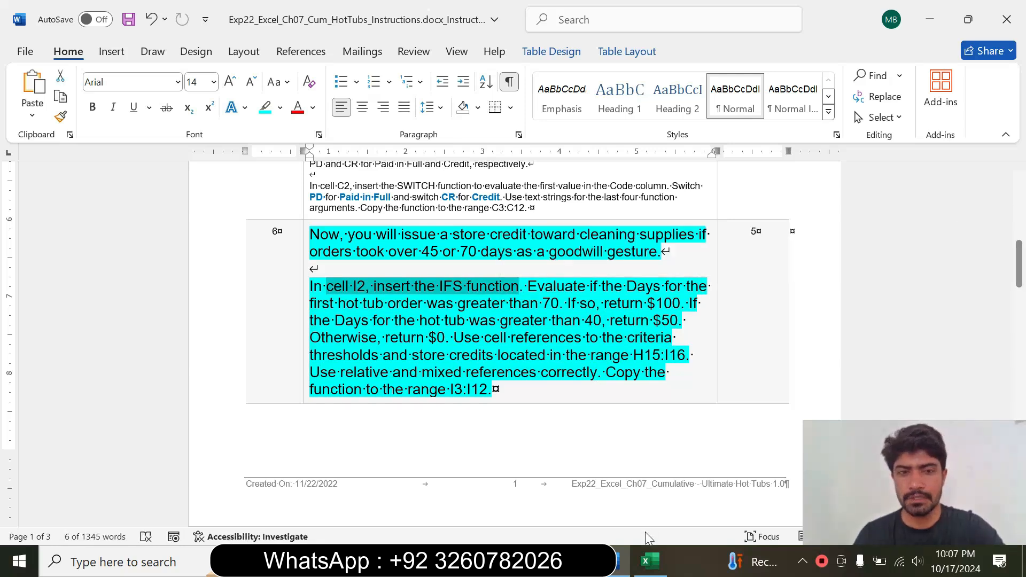
- Switch to Excel, start an IFS function in cell I2 and open its function arguments, consulting Word's step 6
left_click(649, 561)
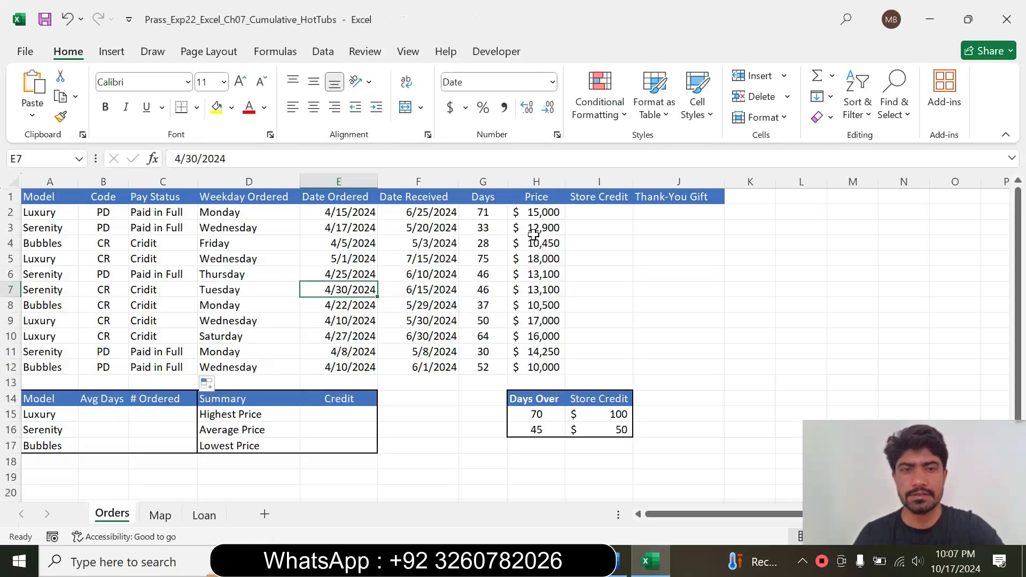
left_click(603, 211)
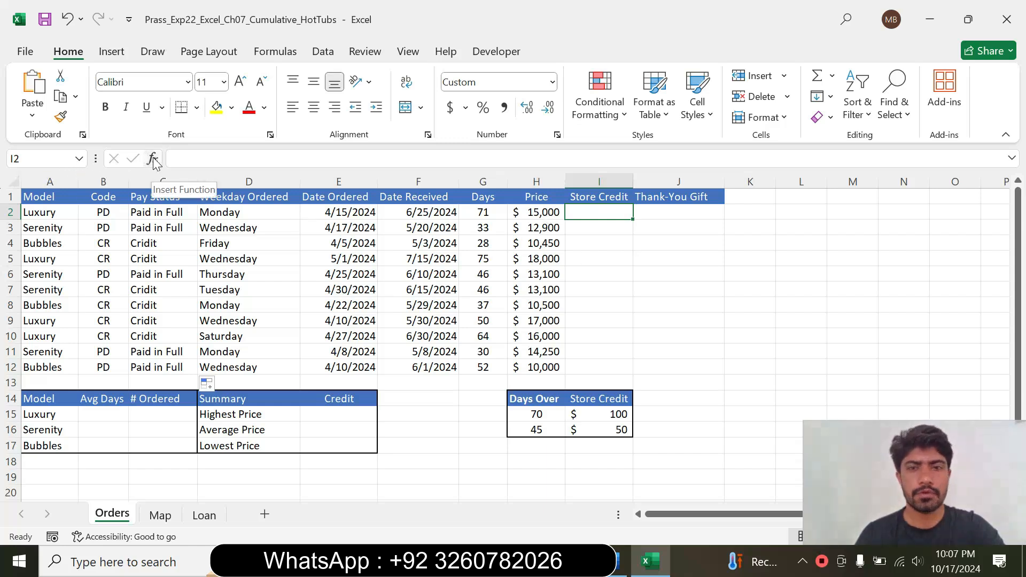
left_click(619, 561)
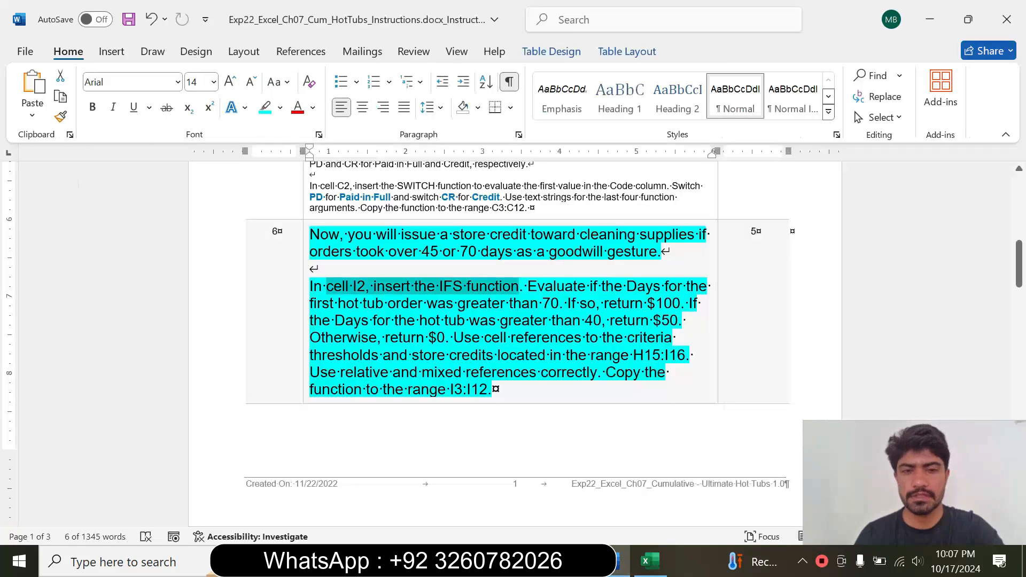
left_click(650, 561)
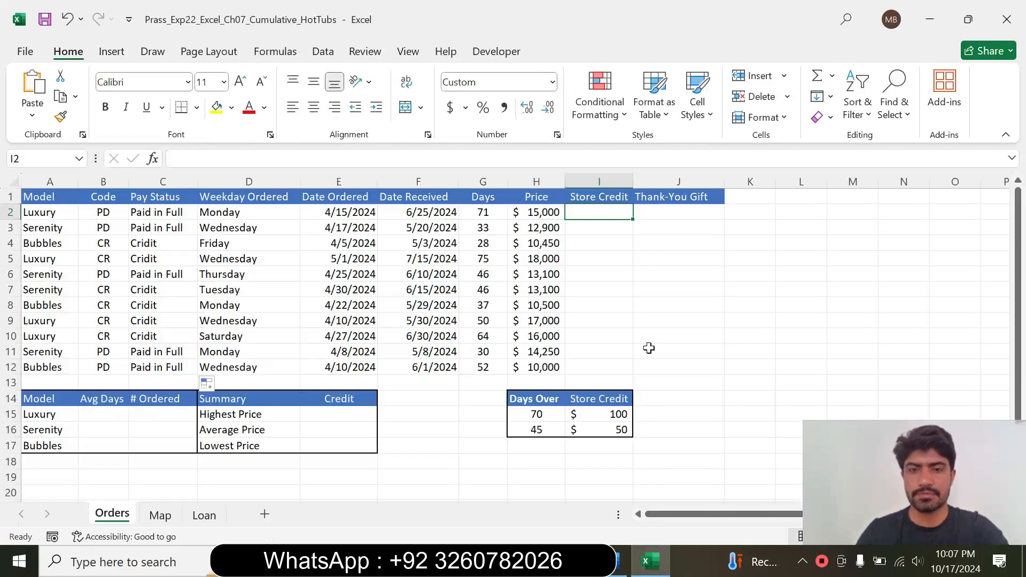
type("=ifs")
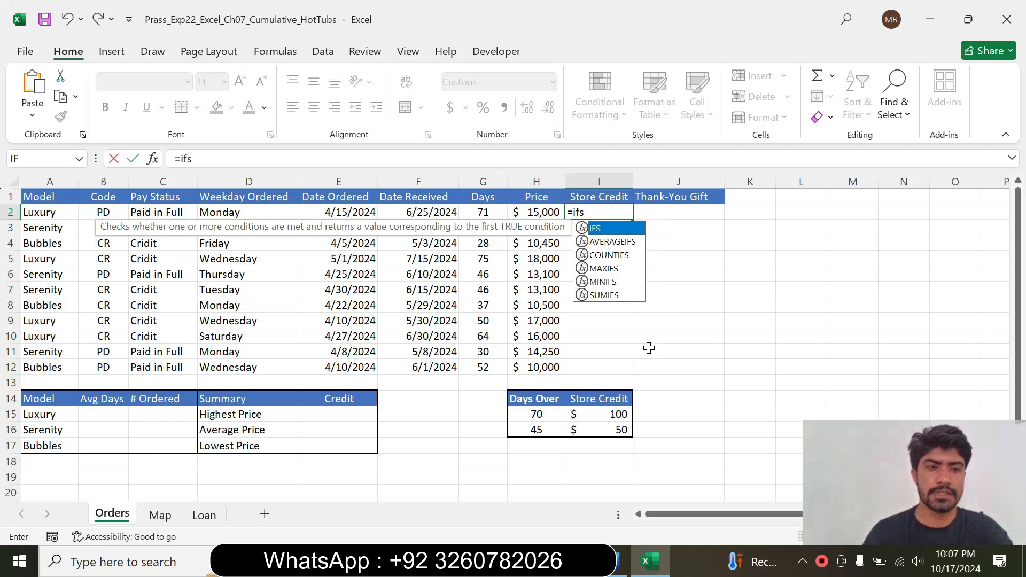
double_click(594, 229)
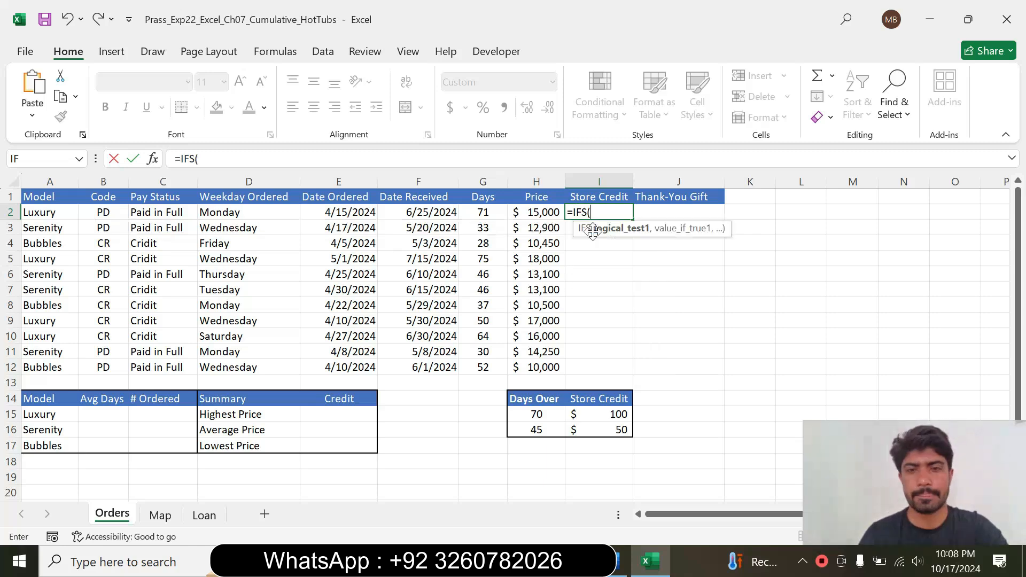
left_click(152, 158)
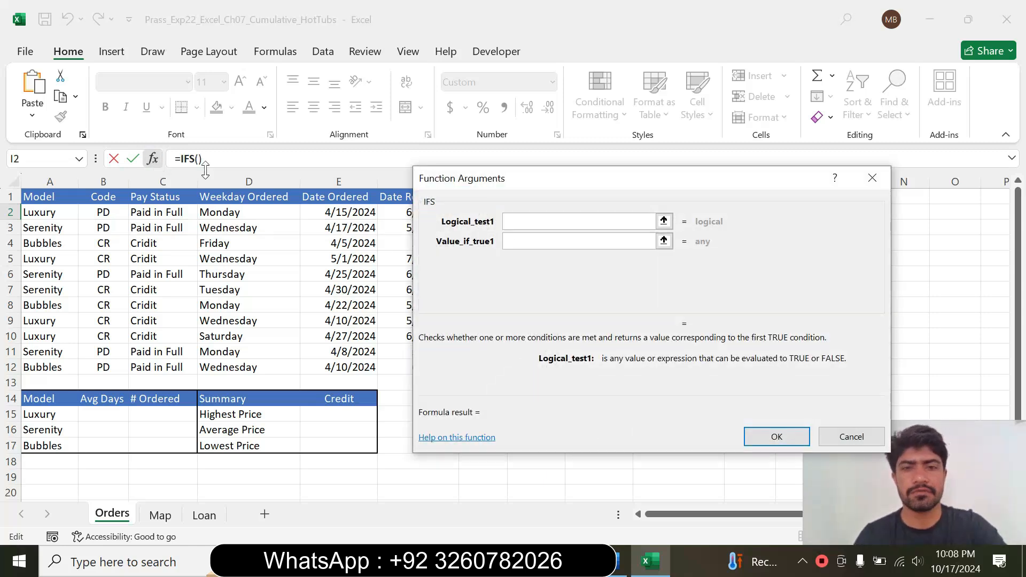
left_click_drag(534, 185, 534, 178)
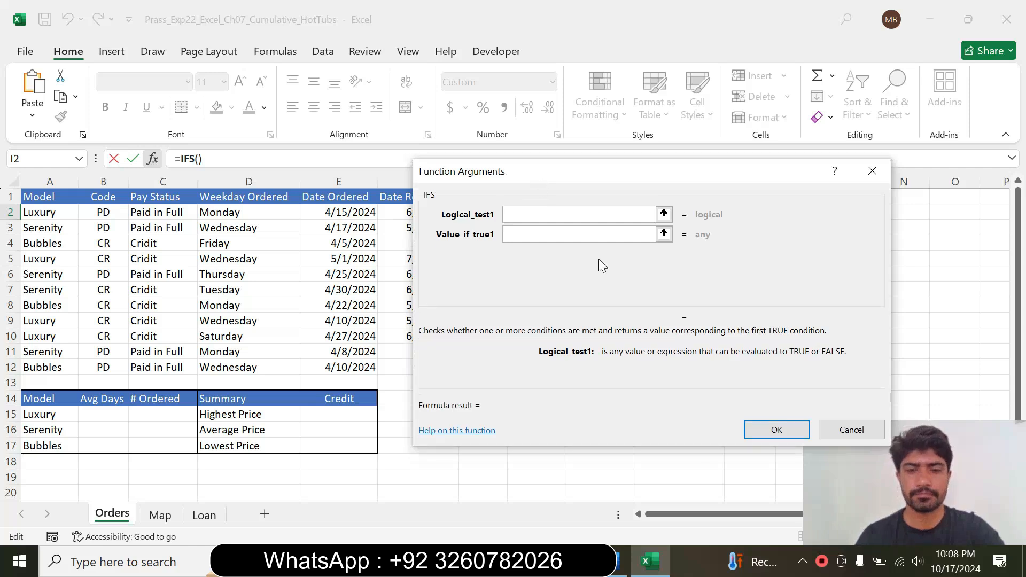
- Check the IFS criteria in Word and, in Excel, move the function arguments dialog clear of the Days and Price columns
left_click(618, 565)
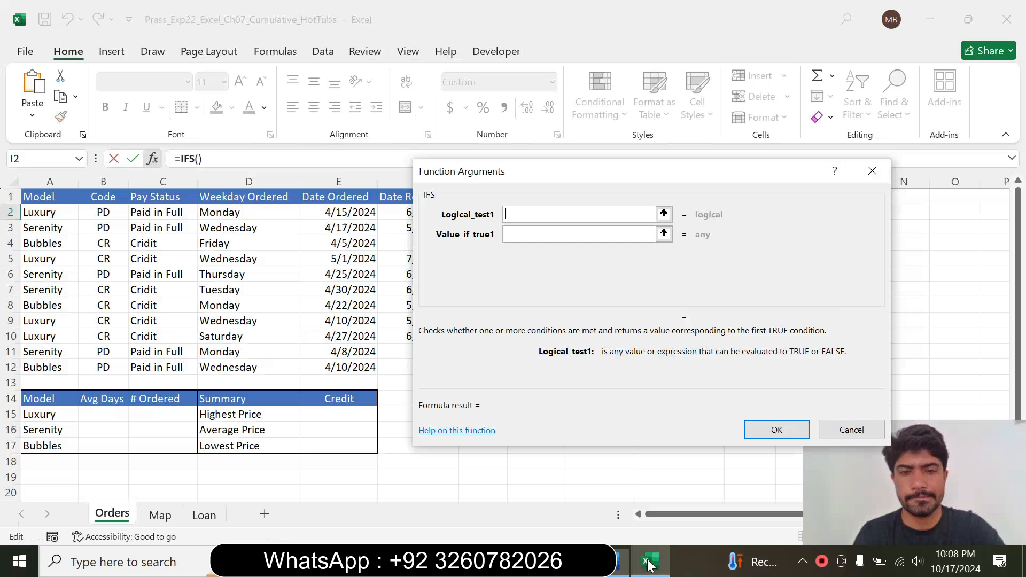
left_click(650, 561)
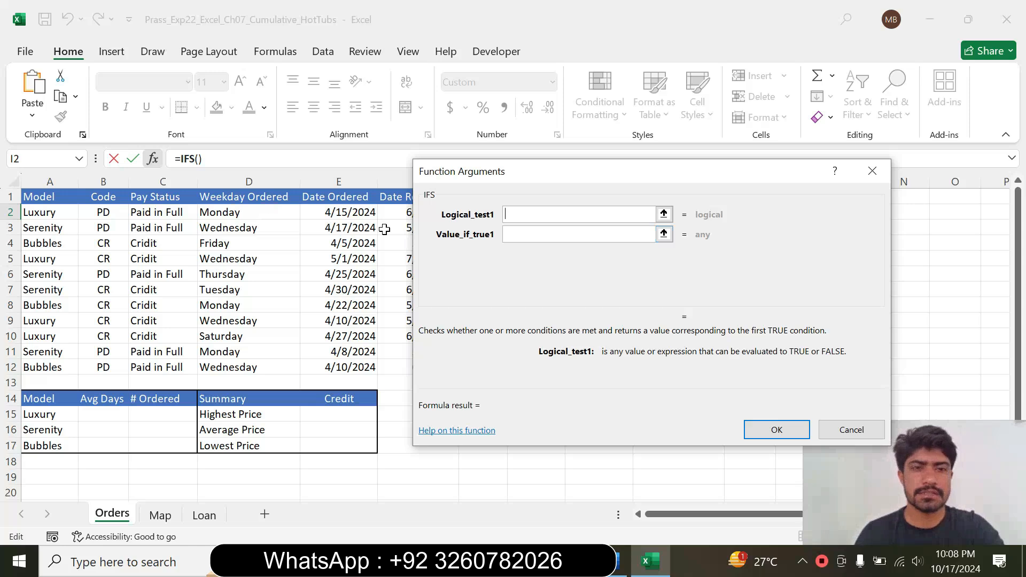
left_click_drag(485, 171, 647, 214)
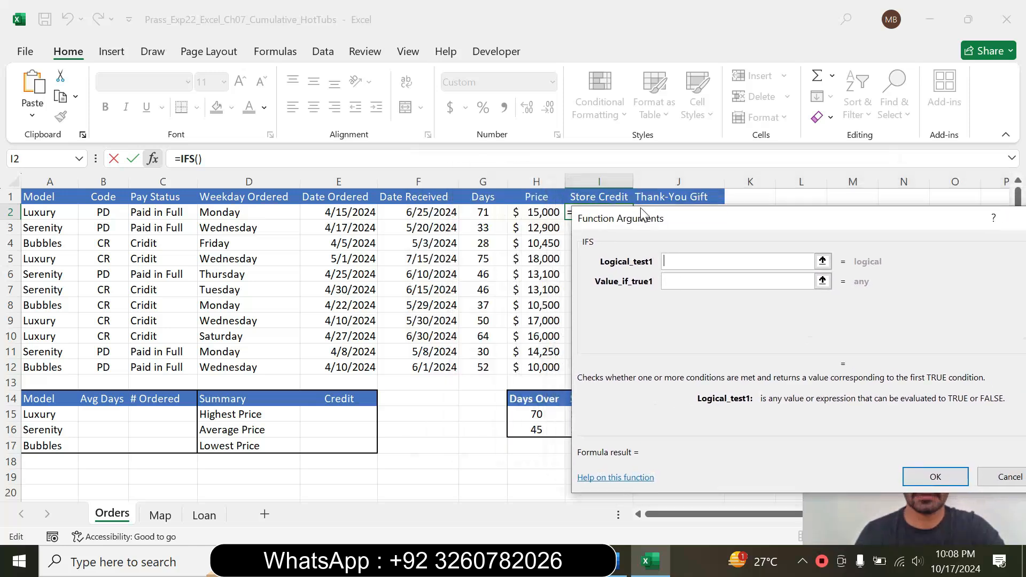
- Set the first IFS condition to G2>$H$15 with $I$15 as its value if true, using absolute references for the threshold and credit
left_click(488, 212)
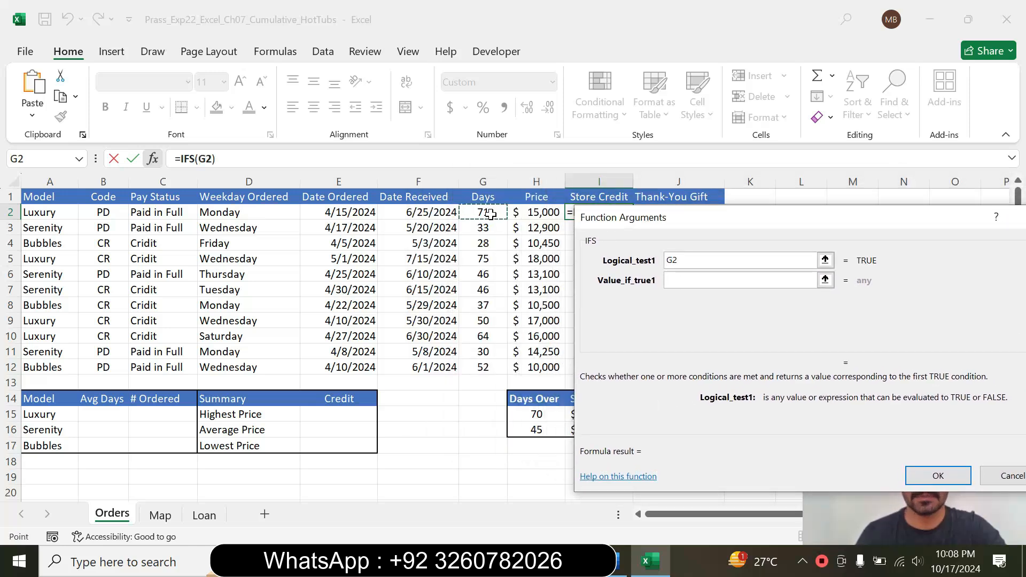
type(">")
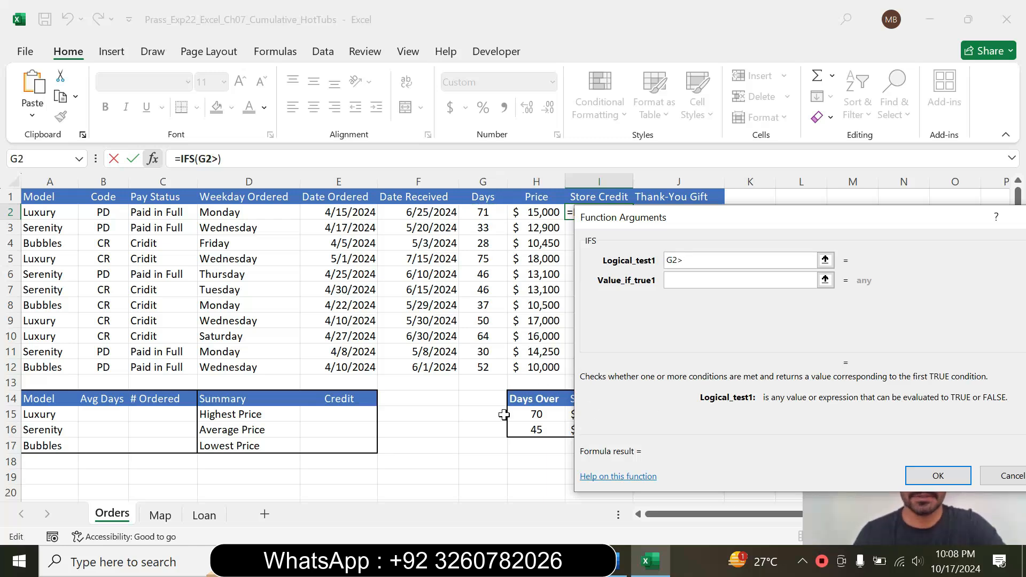
left_click(535, 415)
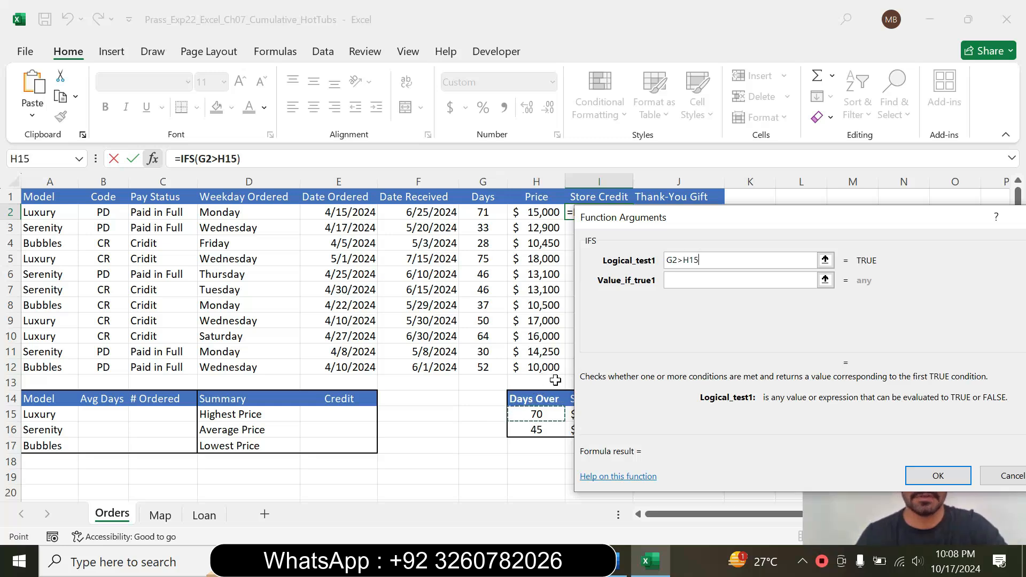
key("F4")
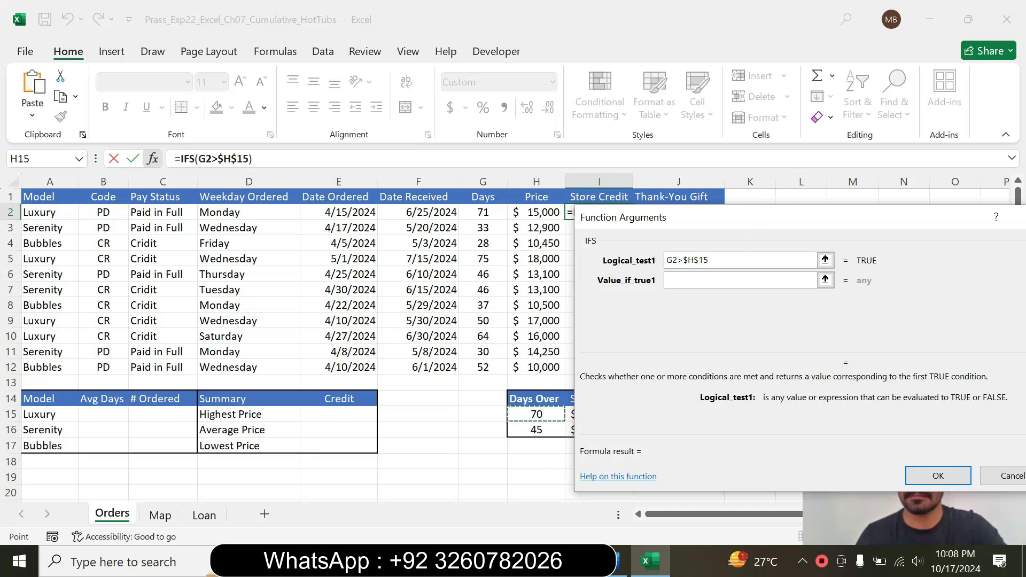
left_click_drag(768, 225, 754, 130)
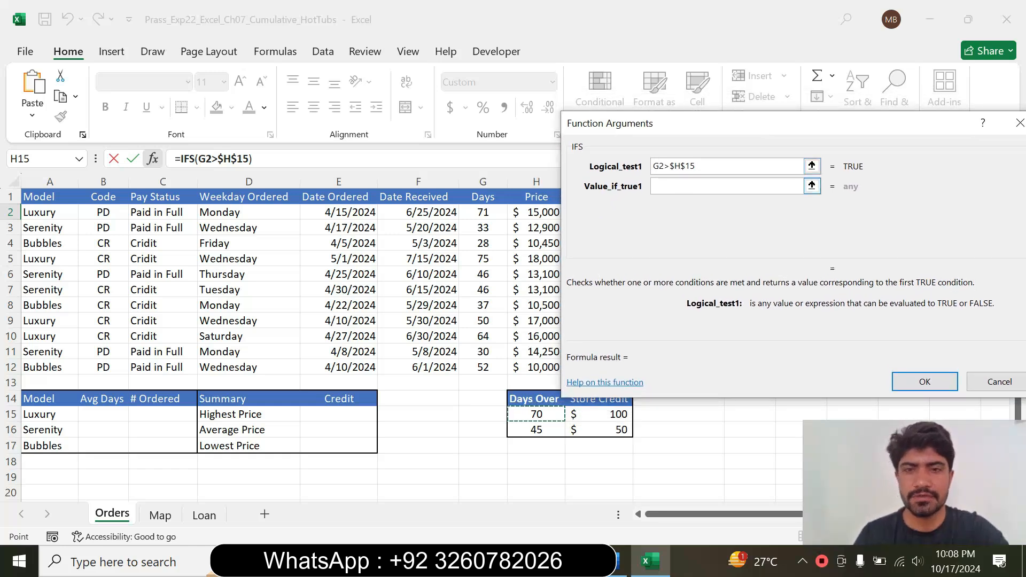
key("Tab")
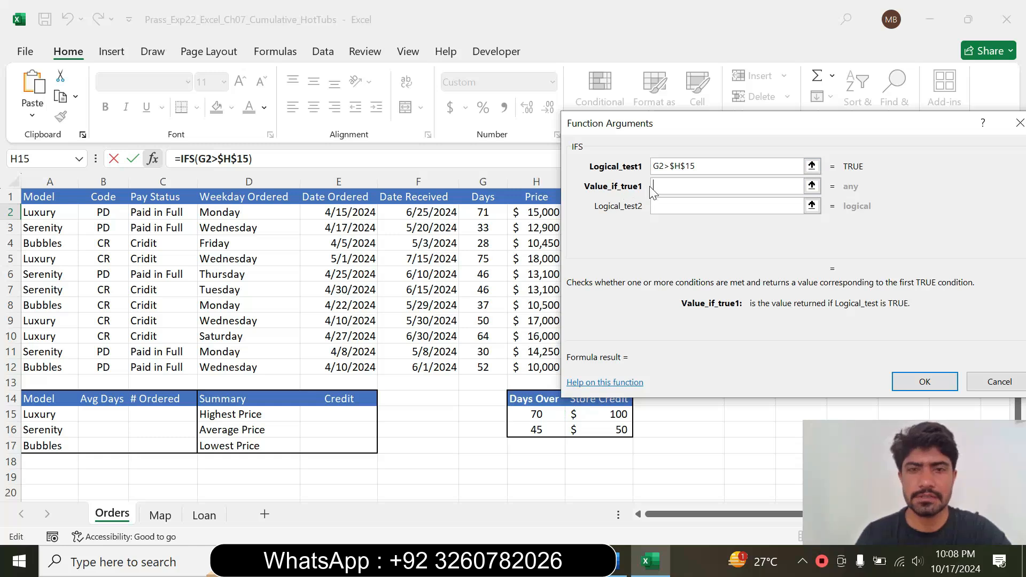
left_click_drag(657, 133, 734, 113)
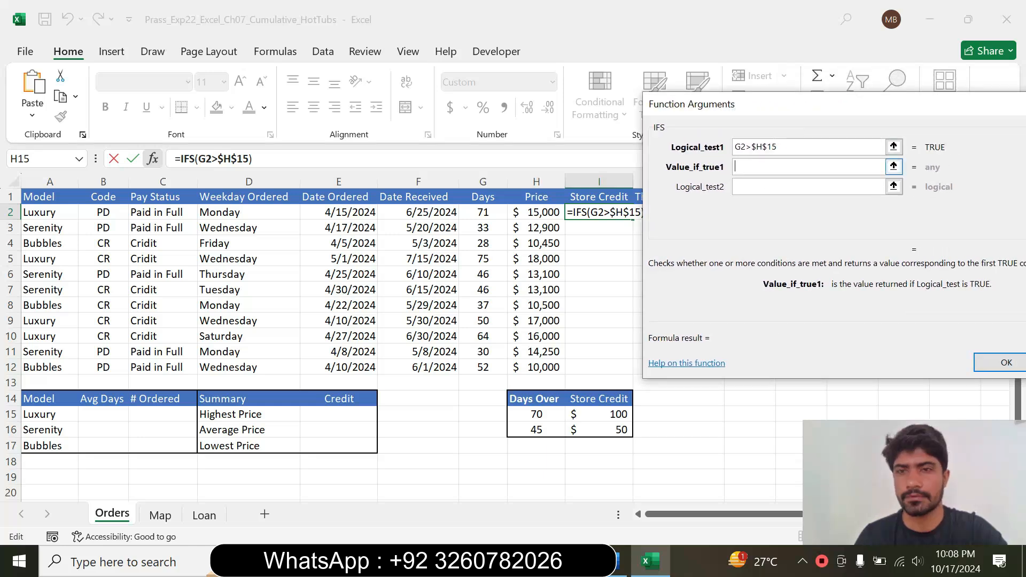
left_click(588, 413)
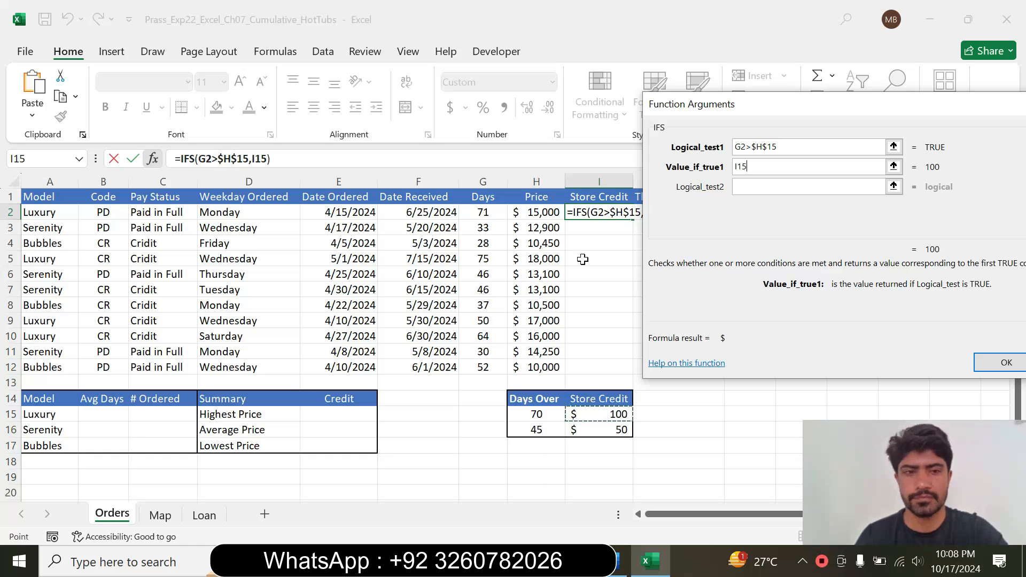
key("F4")
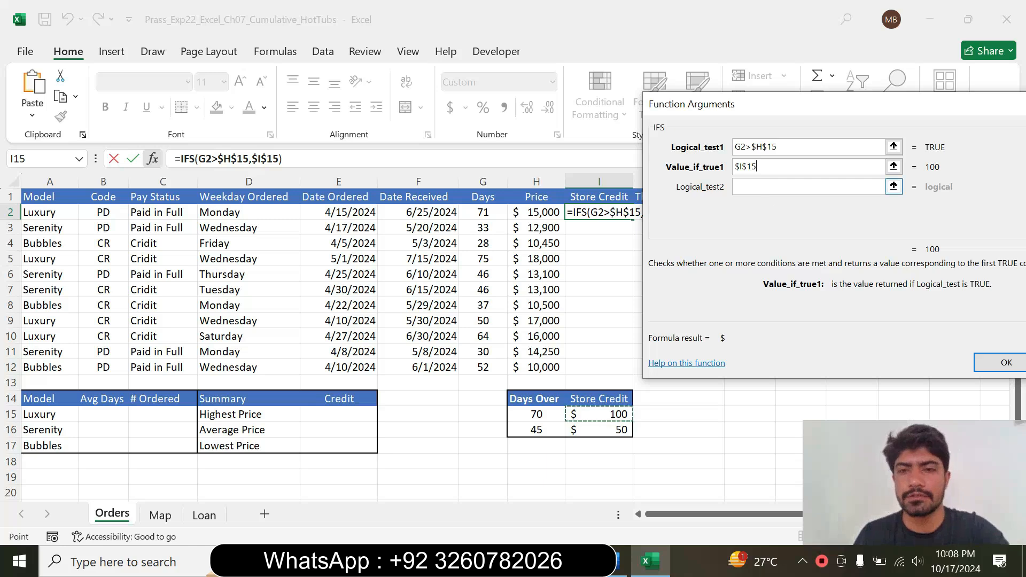
- Set the second IFS condition to G2>$H$16 and return the store credit in $I$16 when it is true
left_click(755, 190)
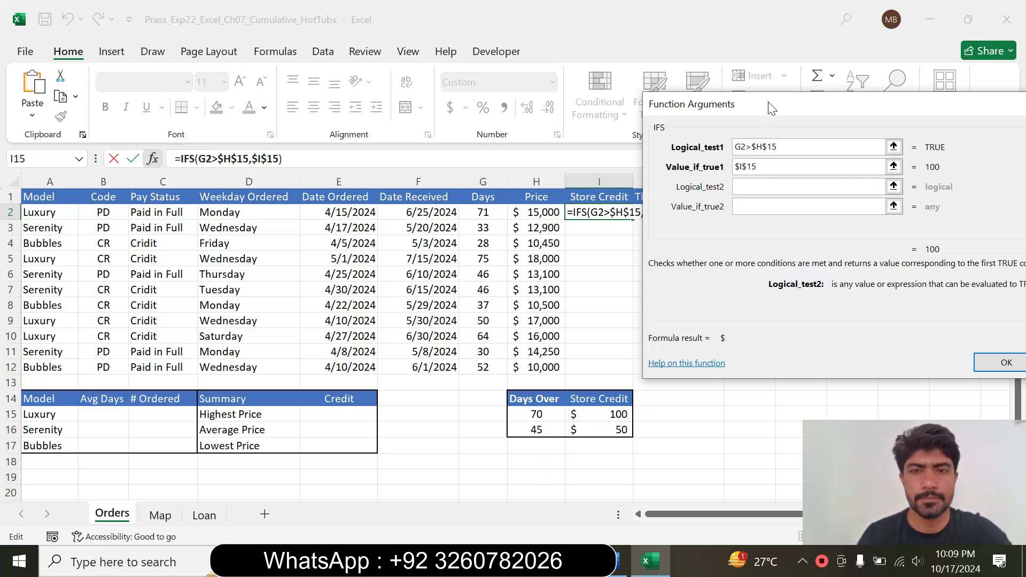
left_click_drag(746, 119, 666, 159)
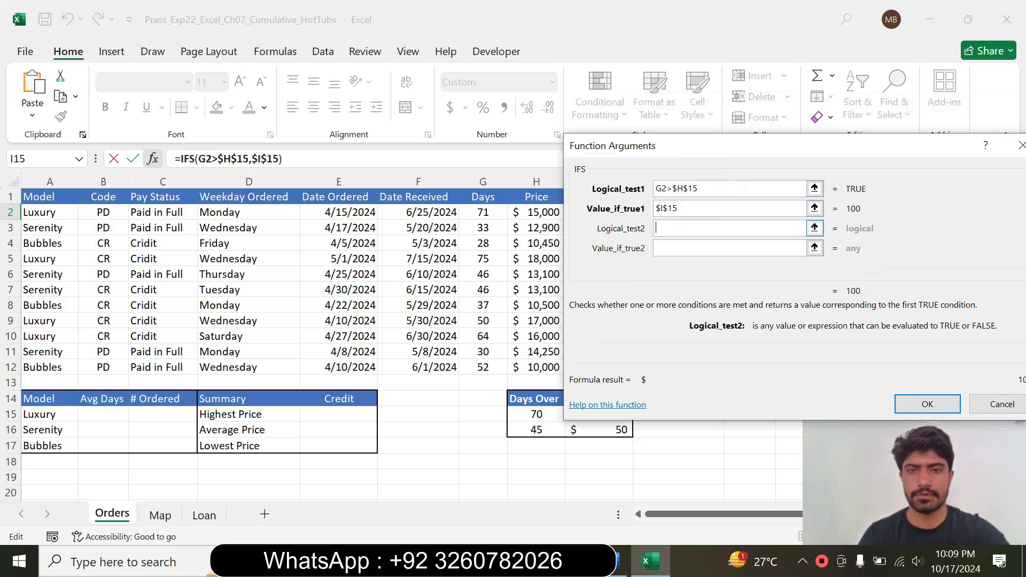
left_click(483, 213)
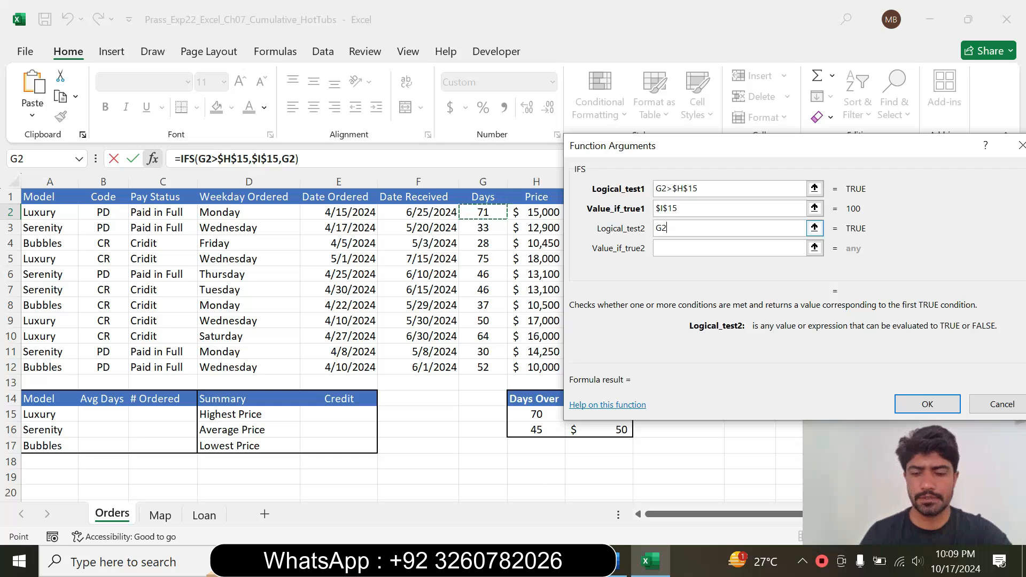
type(">")
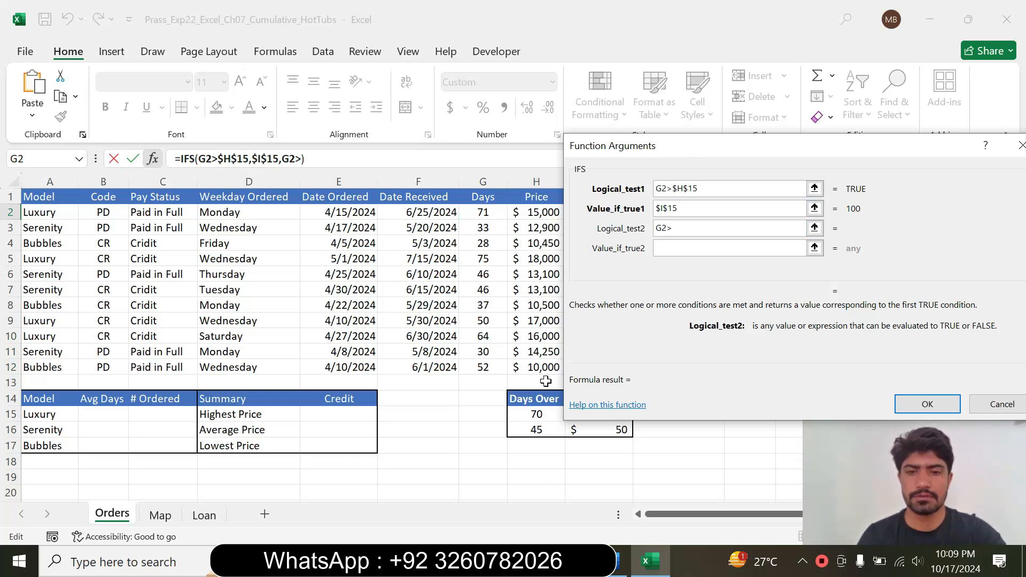
left_click(541, 427)
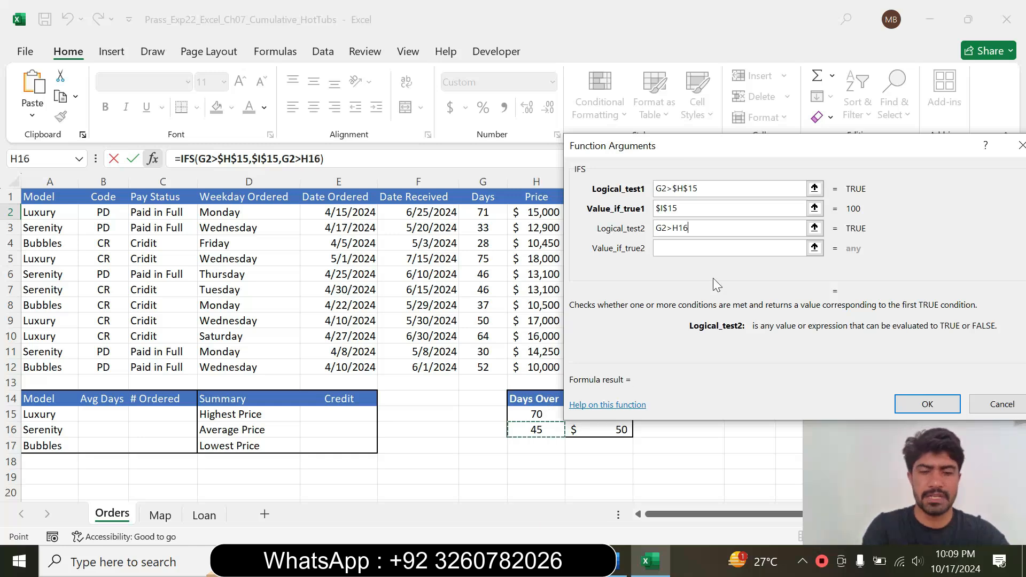
key("F4")
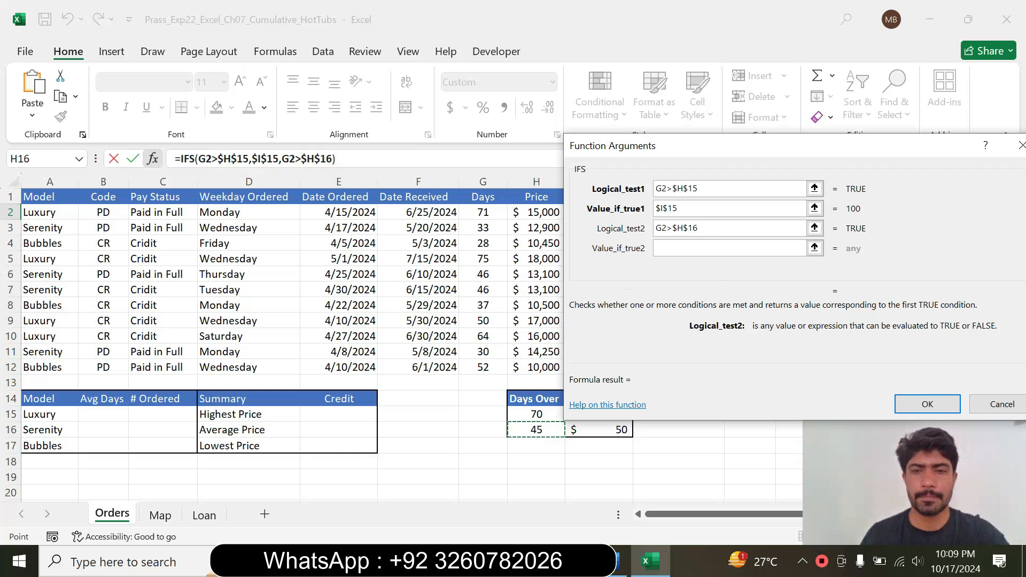
key("Tab")
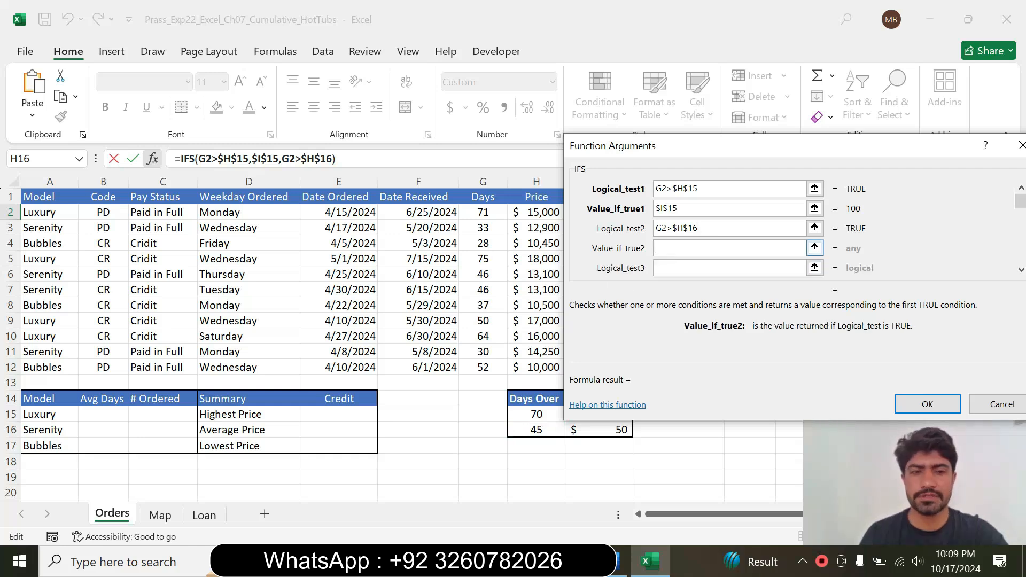
left_click_drag(673, 157, 739, 126)
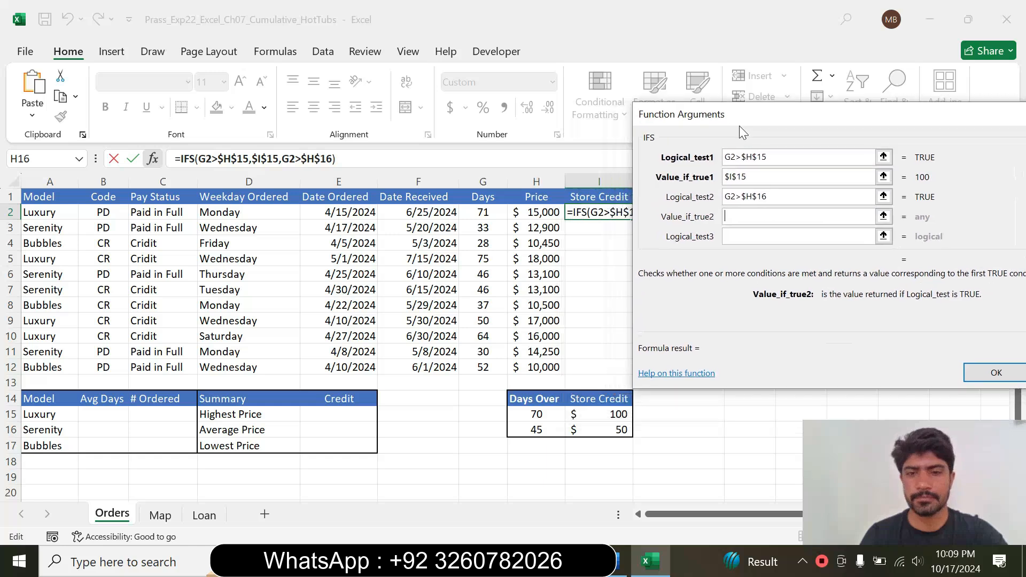
left_click(613, 432)
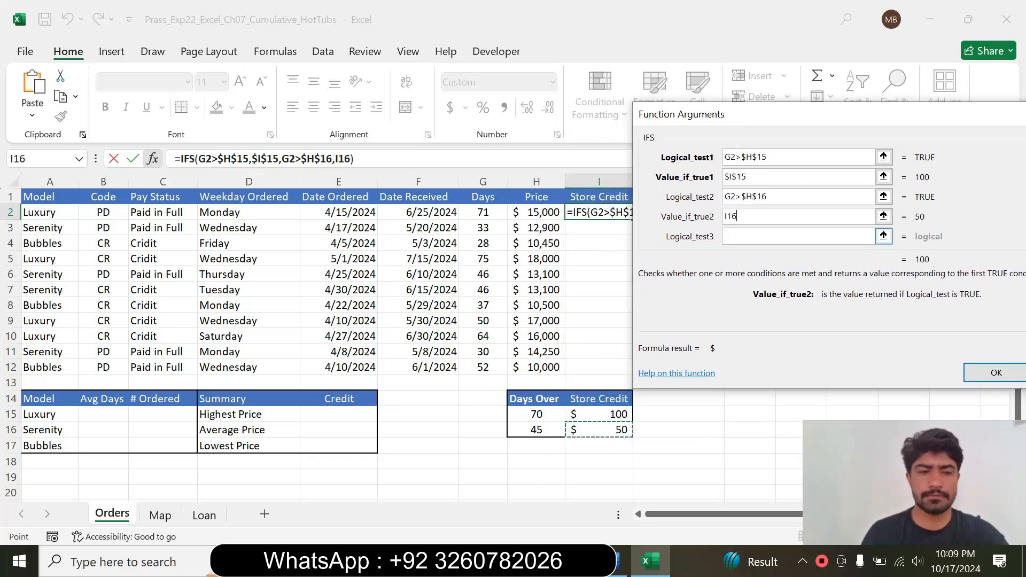
key("F4")
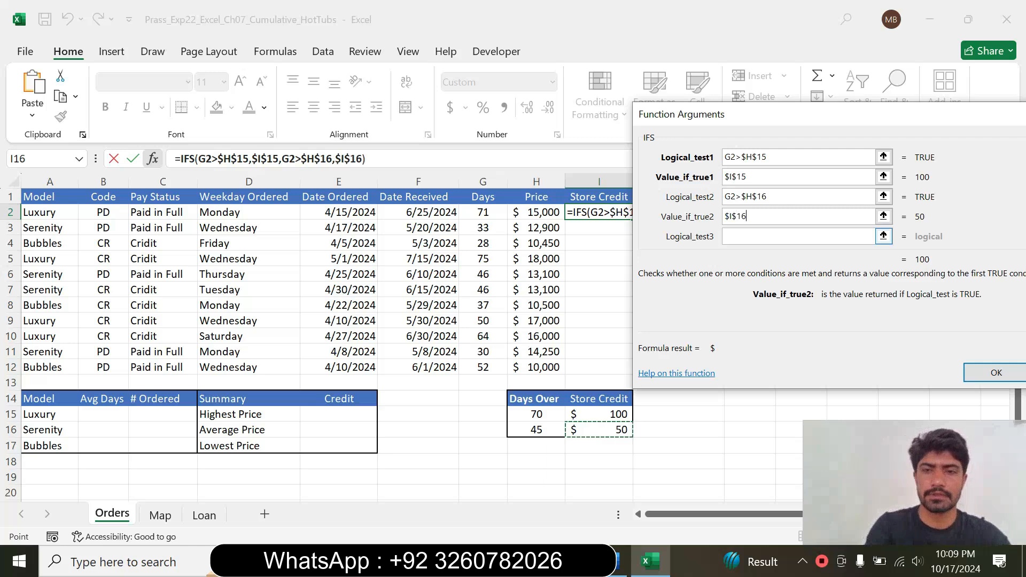
- Define the third IFS logical test as G2<$H$16, with an absolute reference to the 45-day threshold
left_click(798, 236)
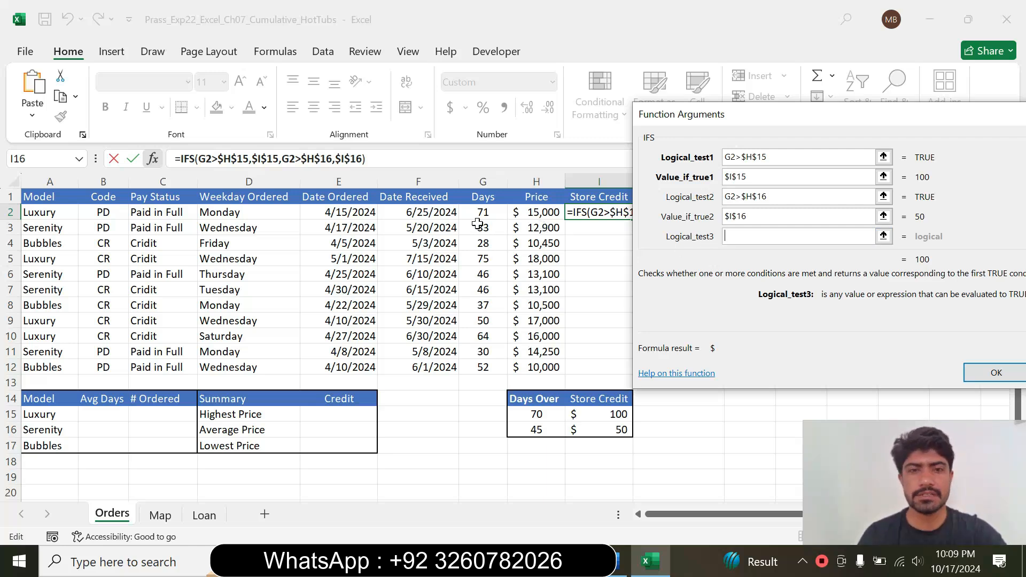
left_click(490, 213)
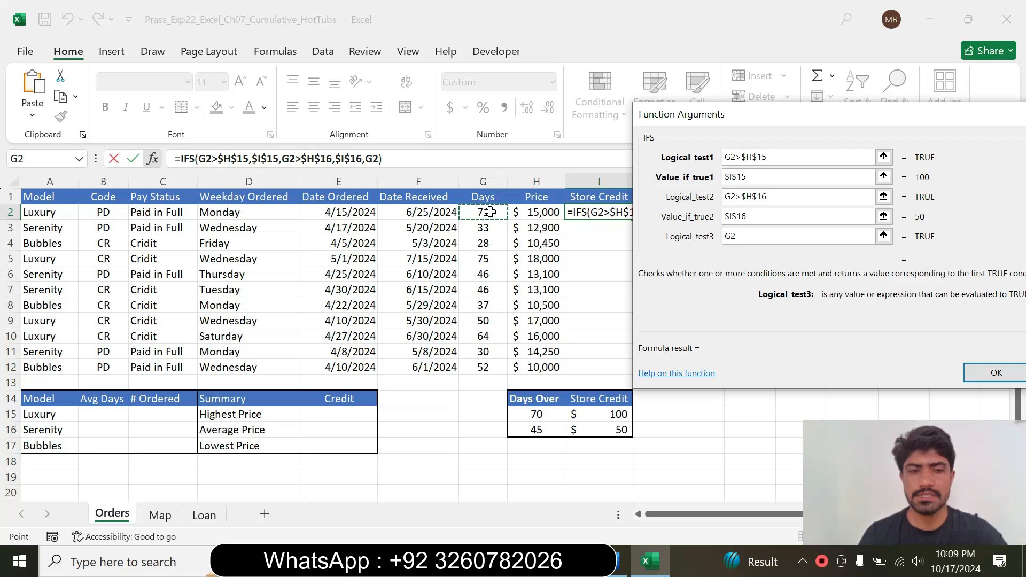
type("<")
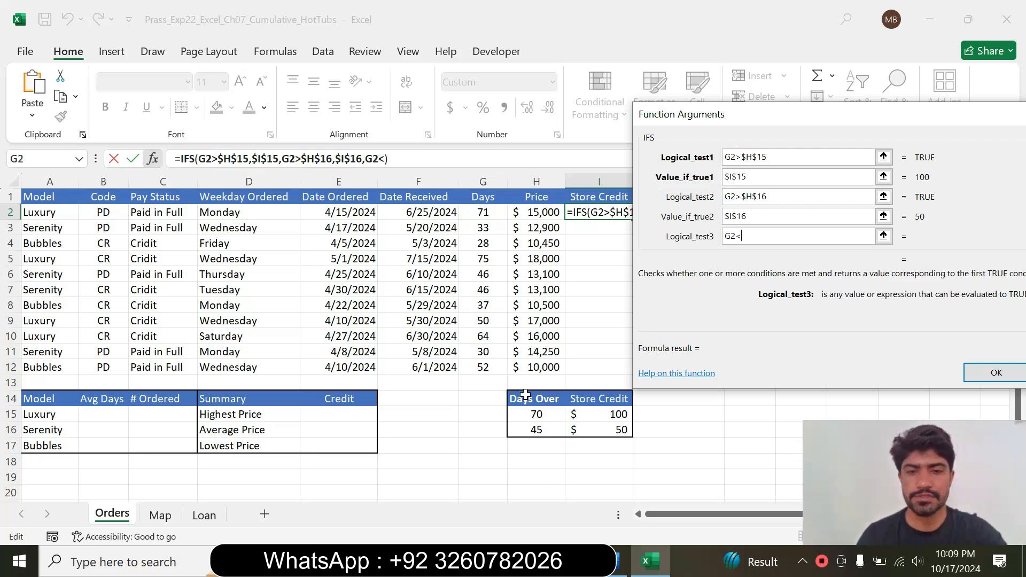
left_click(537, 415)
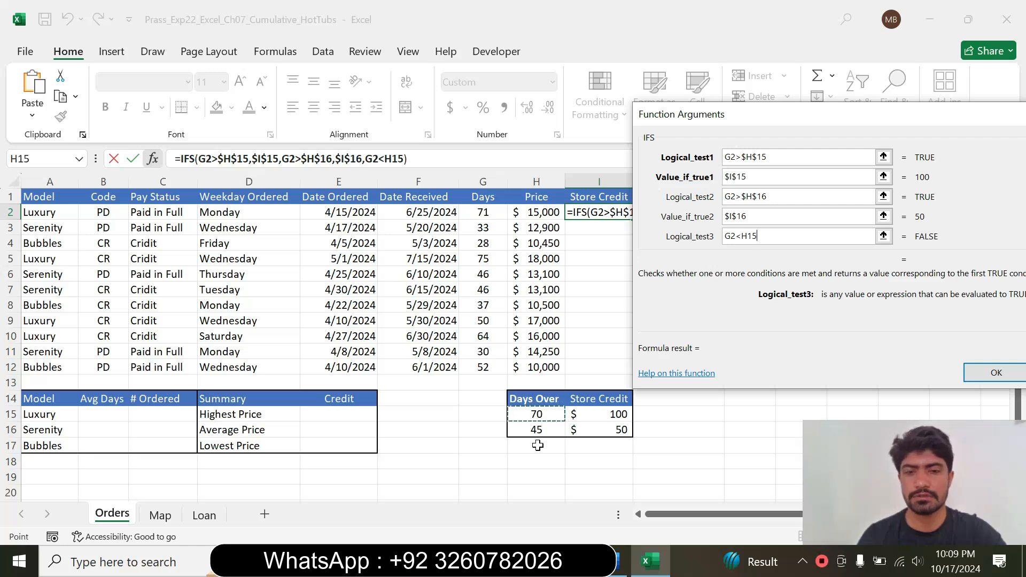
left_click(540, 430)
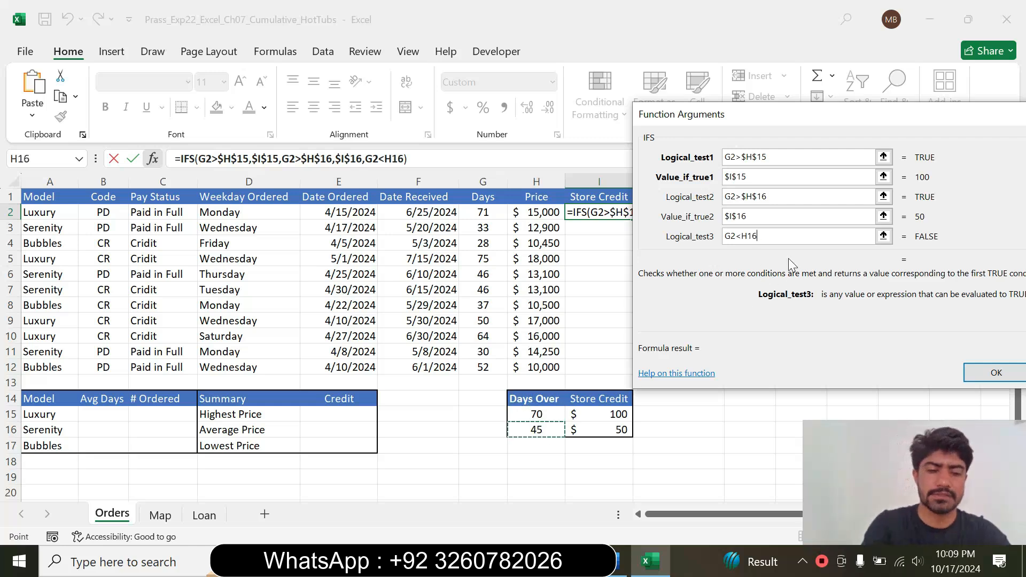
key("F4")
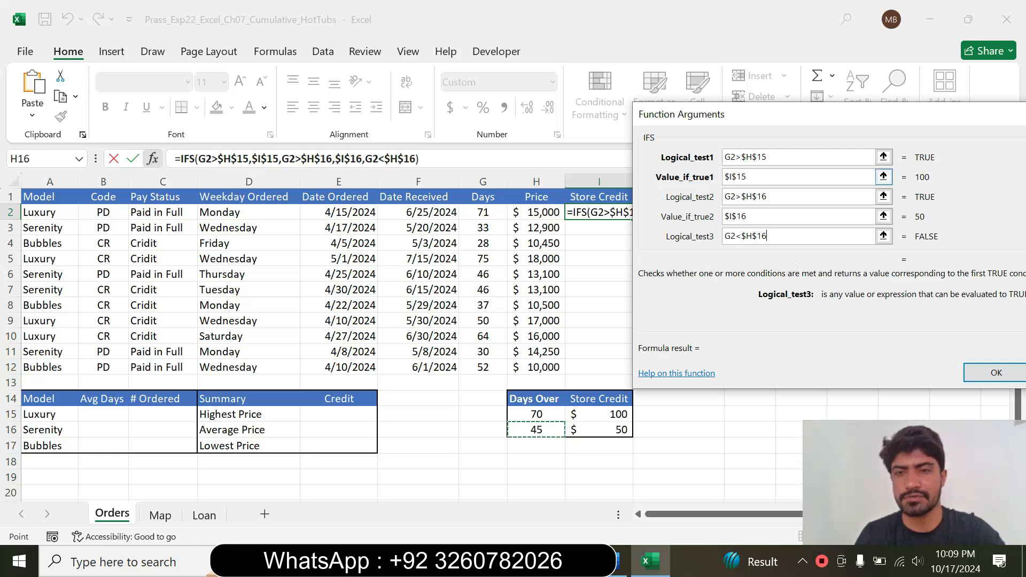
- Enter "$0" in quotation marks as the third value if true and complete the IFS function in I2
left_click_drag(816, 120, 665, 137)
left_click(939, 254)
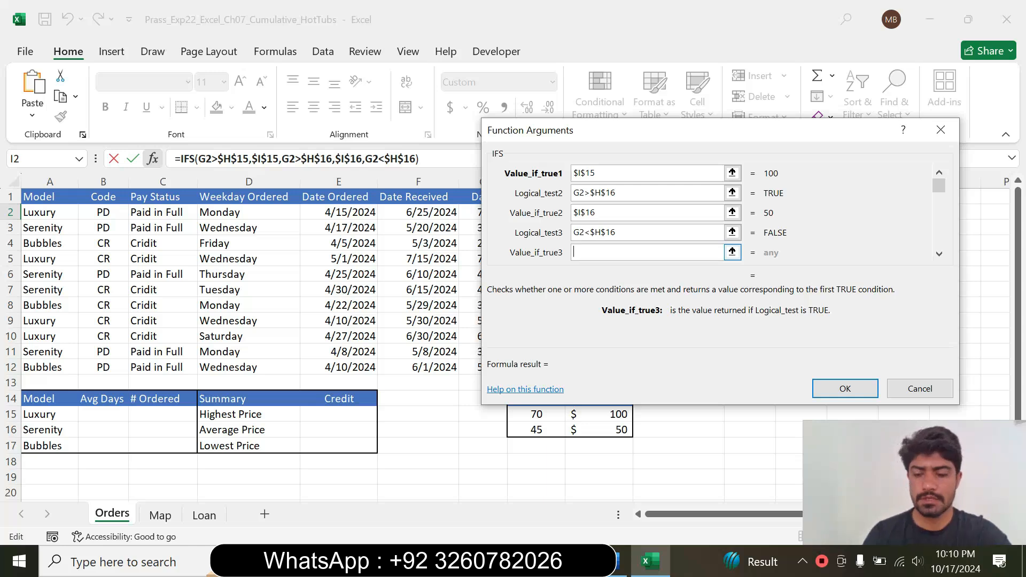
type("\"$0")
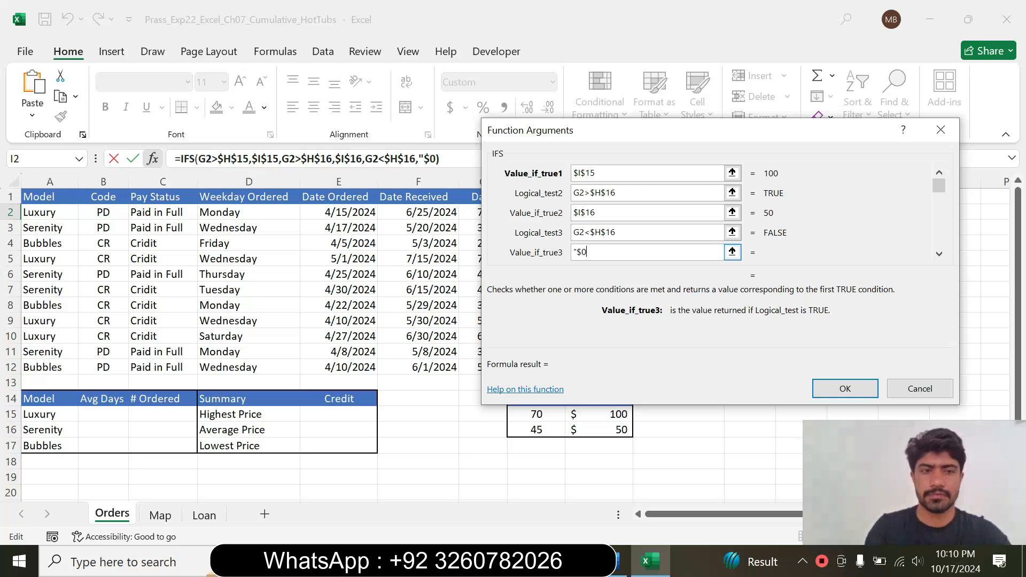
type("\"")
left_click(846, 388)
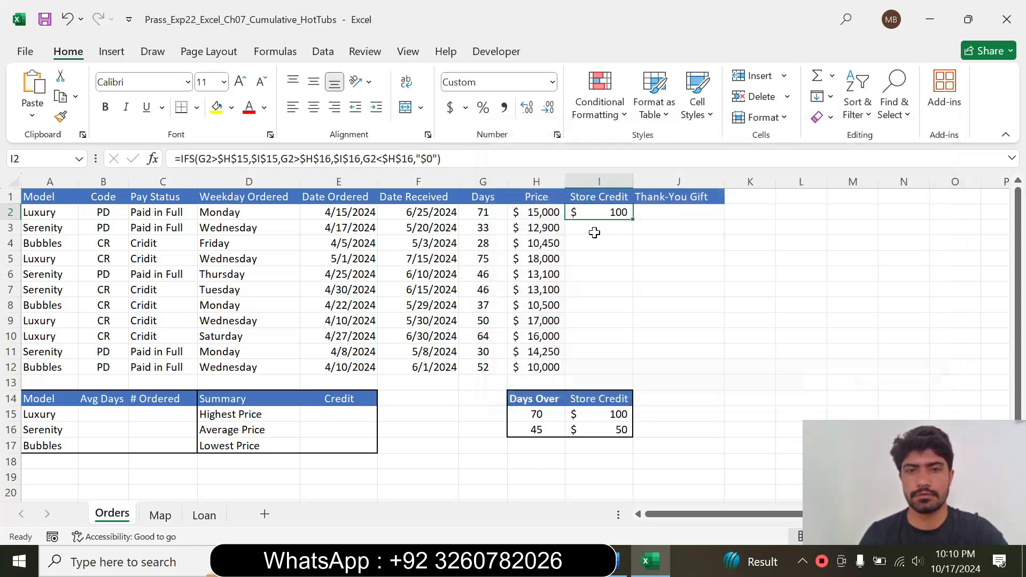
- Check the copy range in Word's step 6 and, in Excel, copy the IFS formula from I2 to I3:I12
left_click(606, 227)
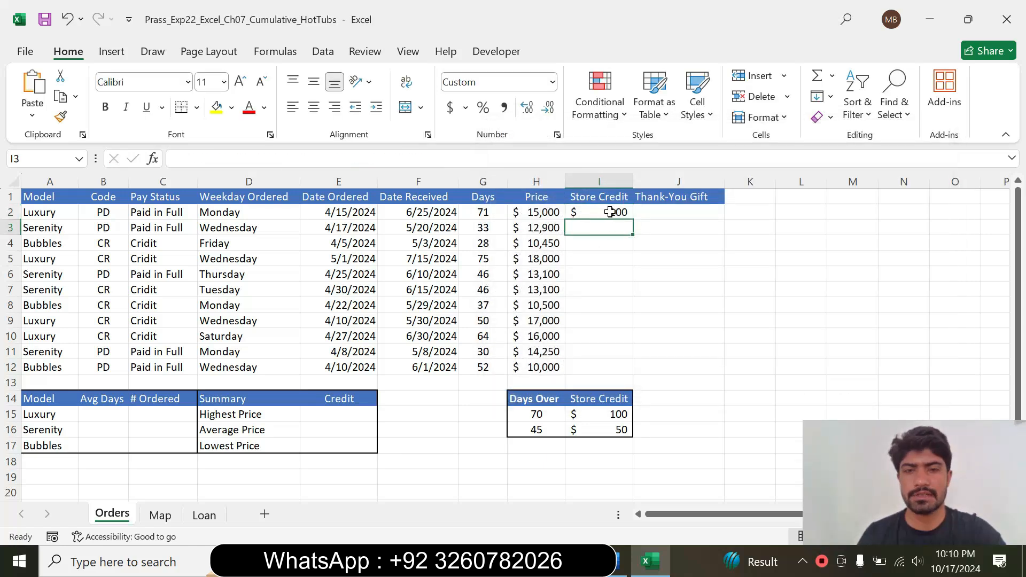
left_click(612, 212)
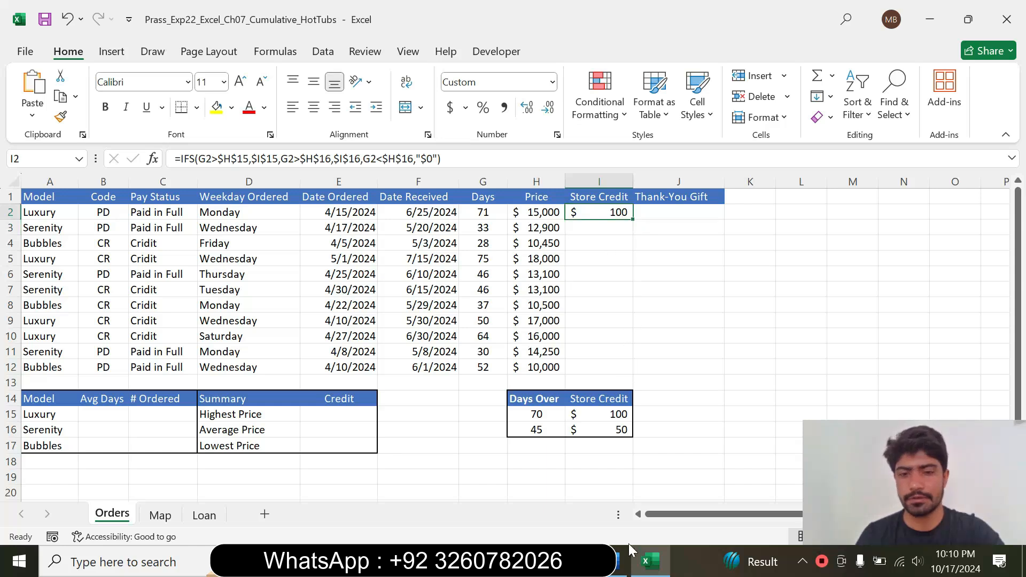
left_click(621, 561)
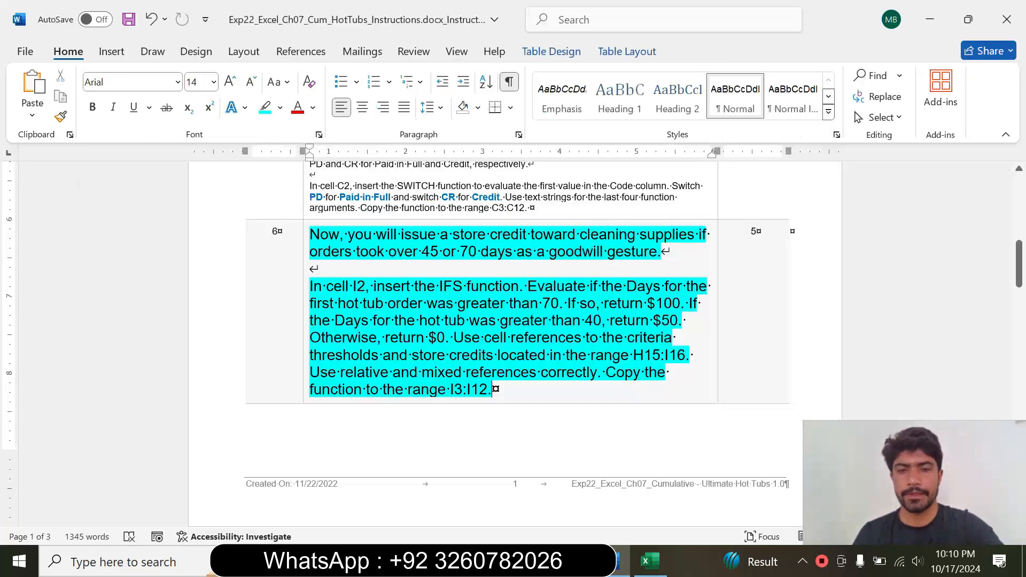
left_click_drag(492, 391, 309, 391)
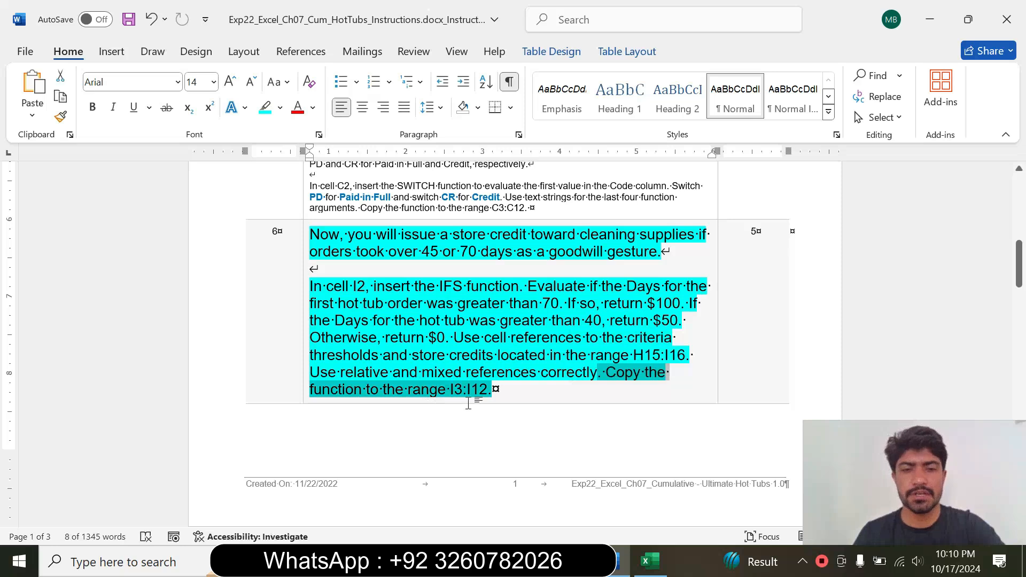
left_click(651, 564)
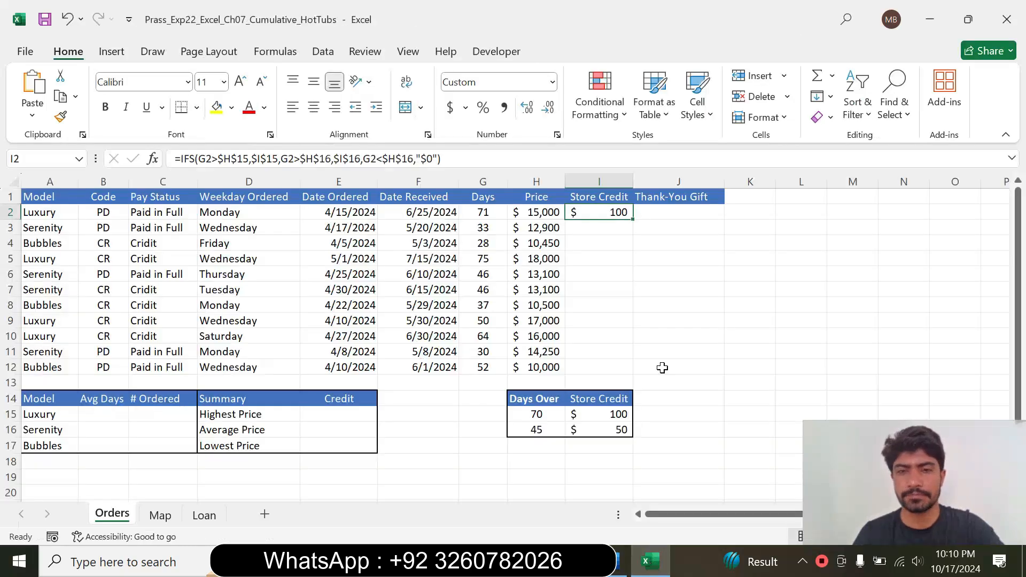
left_click_drag(632, 219, 642, 373)
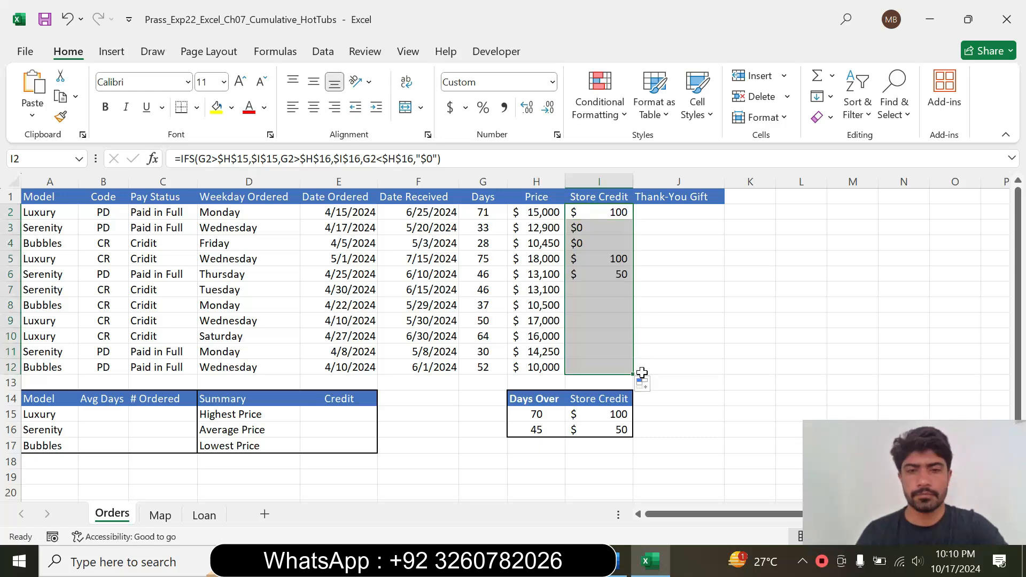
left_click(659, 304)
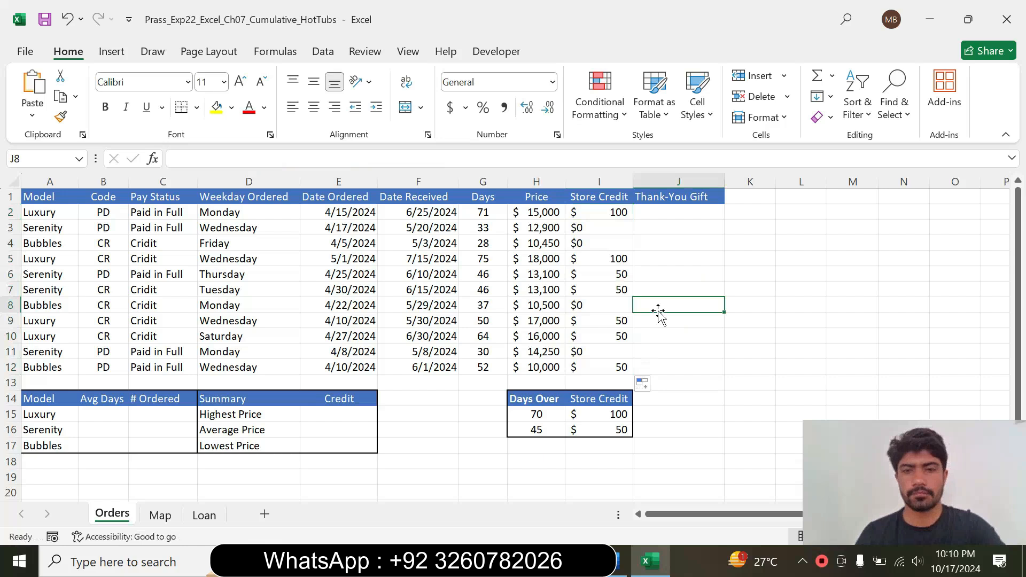
- Switch to the Word instructions, return step 6's text to 9 pt and remove its highlighting
left_click(620, 561)
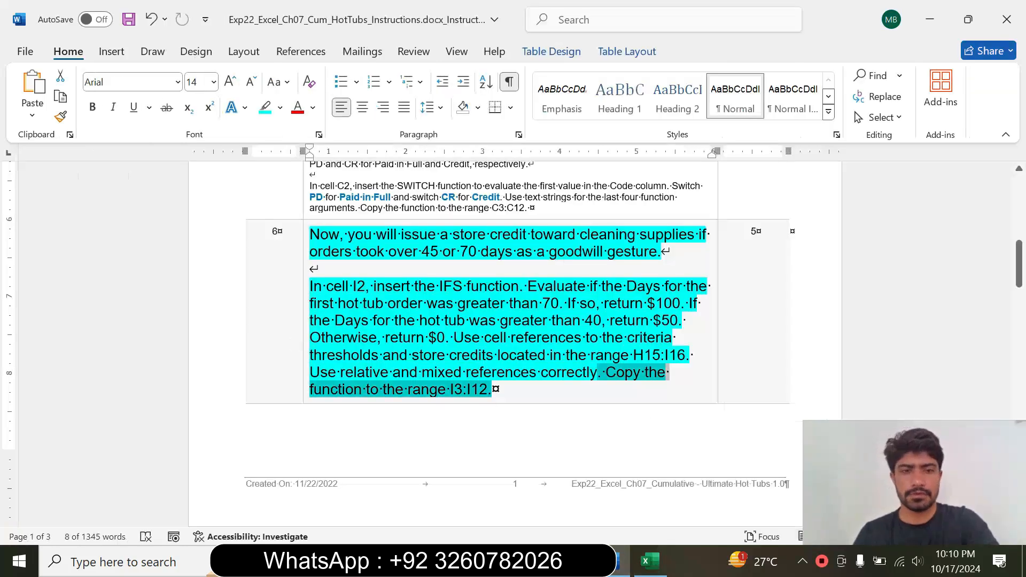
left_click(304, 339)
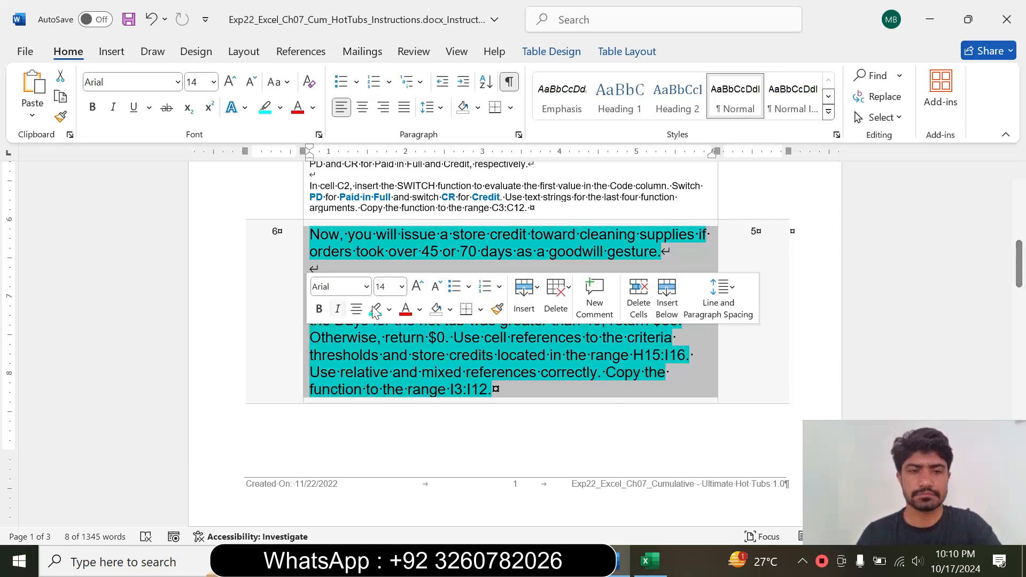
left_click(401, 288)
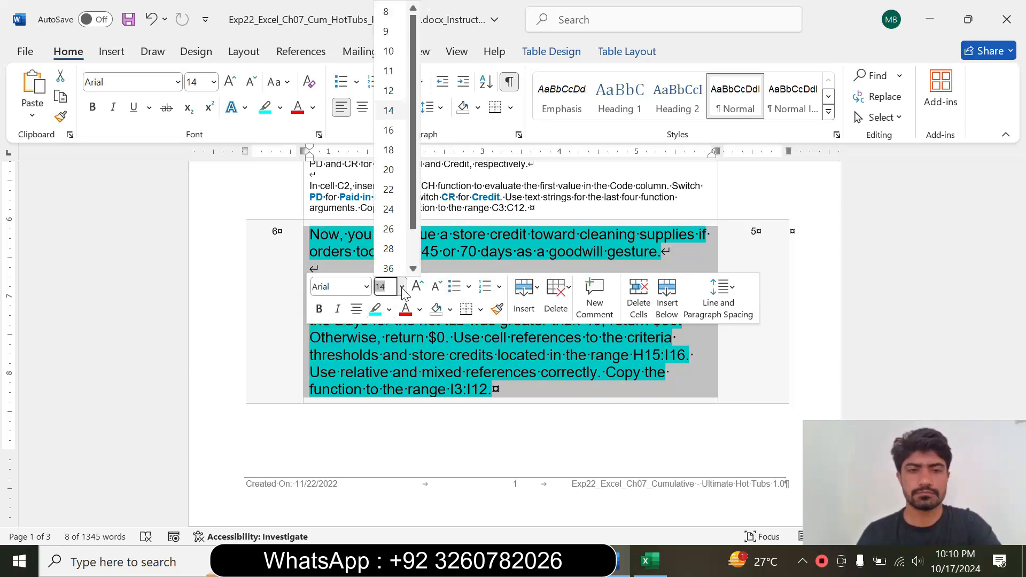
left_click(392, 32)
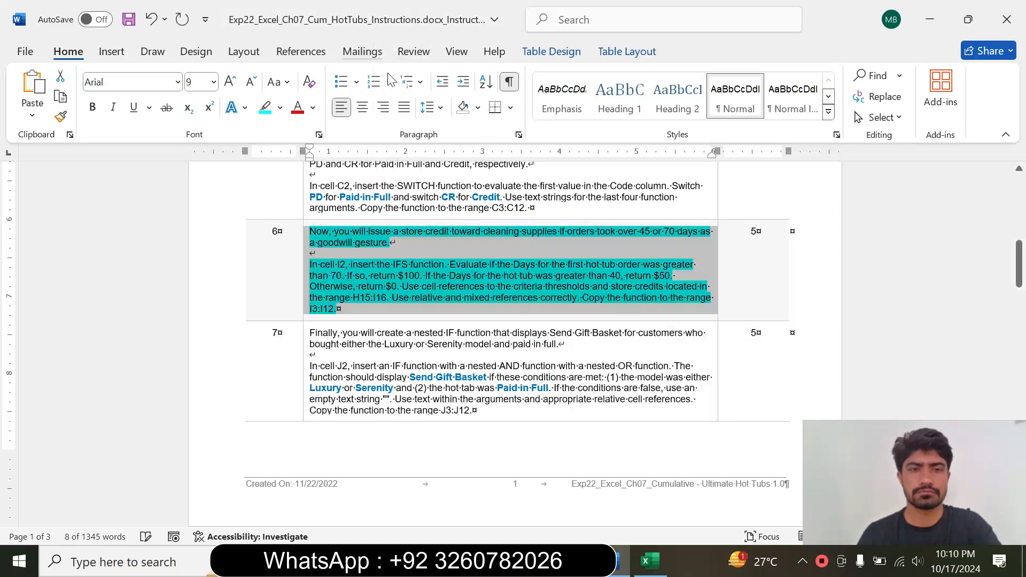
left_click(280, 108)
left_click(300, 236)
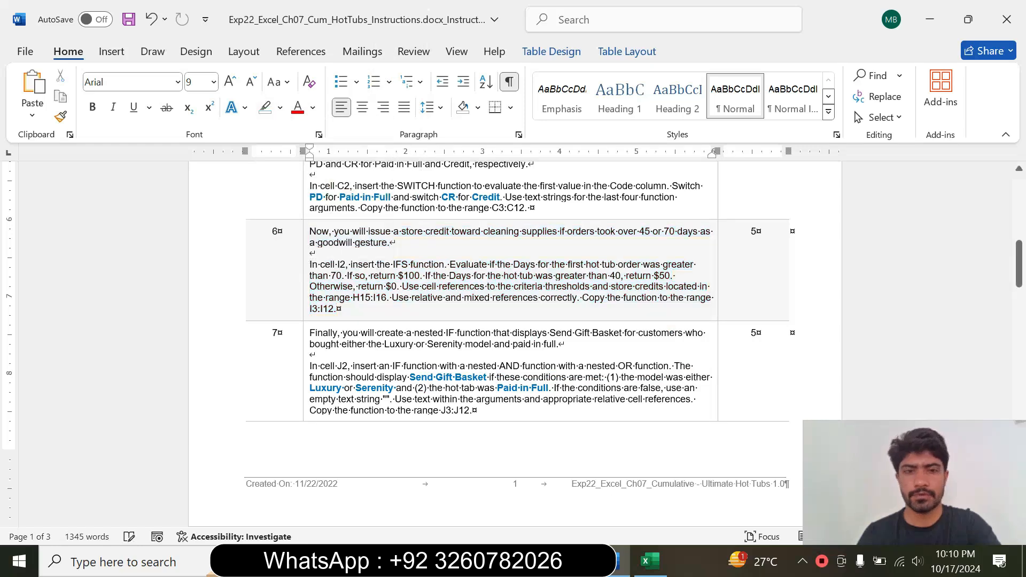
- Enlarge step 7's instruction text to 14 pt and highlight it in turquoise
left_click_drag(1020, 274, 1022, 287)
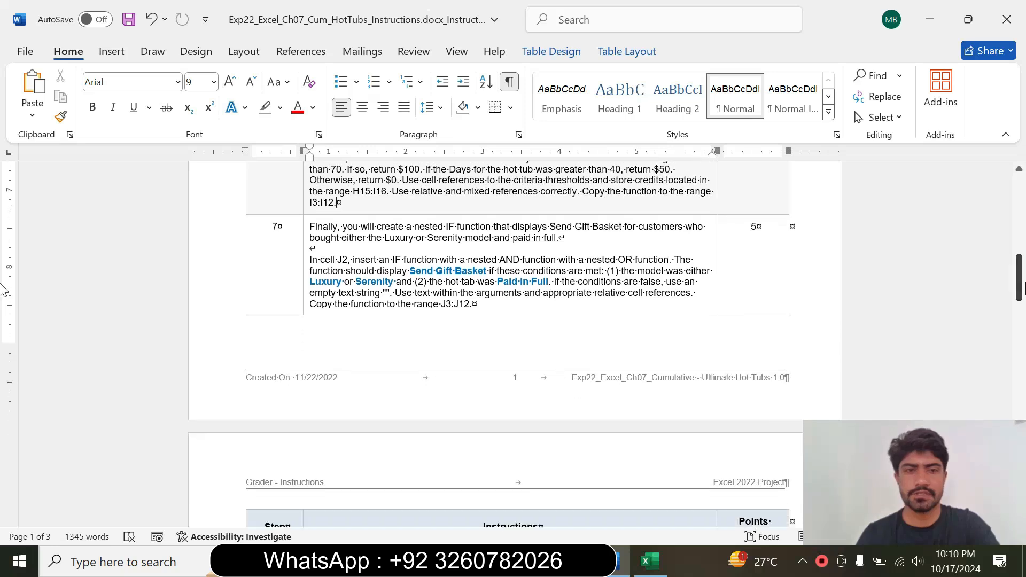
left_click(306, 293)
left_click(402, 242)
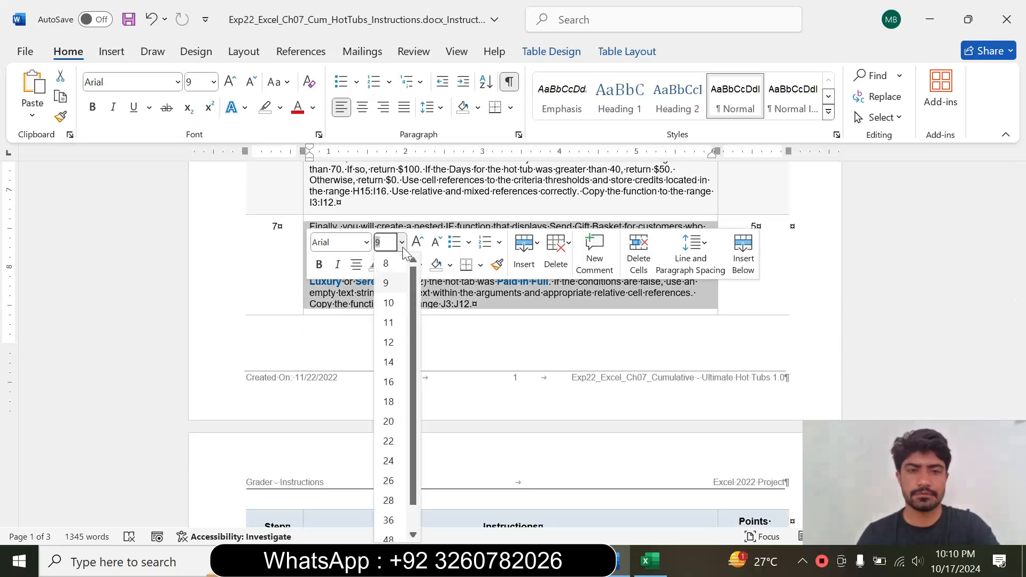
left_click(388, 362)
left_click(388, 265)
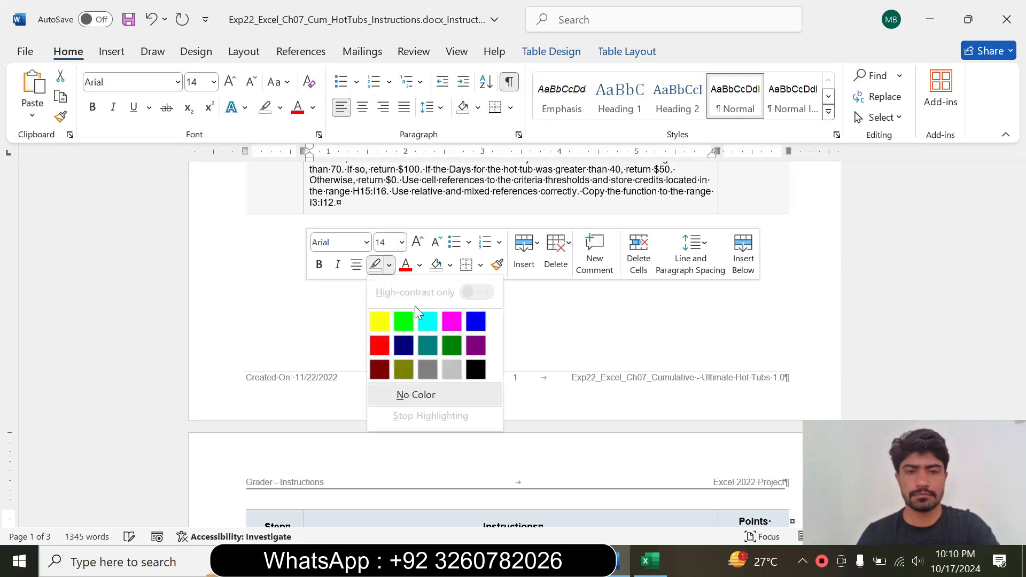
left_click(428, 321)
- Read step 7's gift basket conditions in Word and select cell J2 on the Orders sheet in Excel
left_click_drag(1019, 264, 1019, 295)
left_click_drag(310, 319, 700, 388)
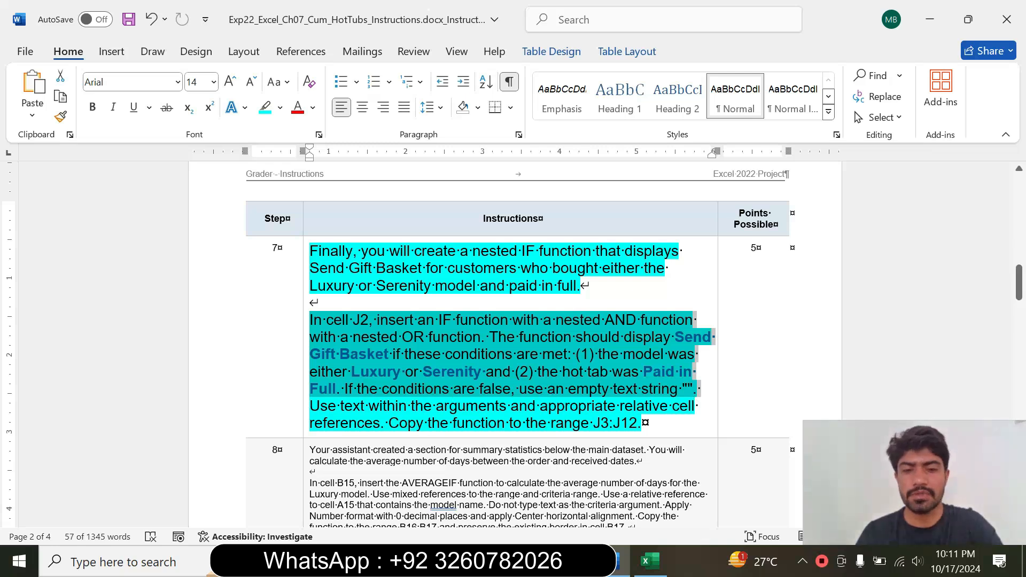
left_click(551, 423)
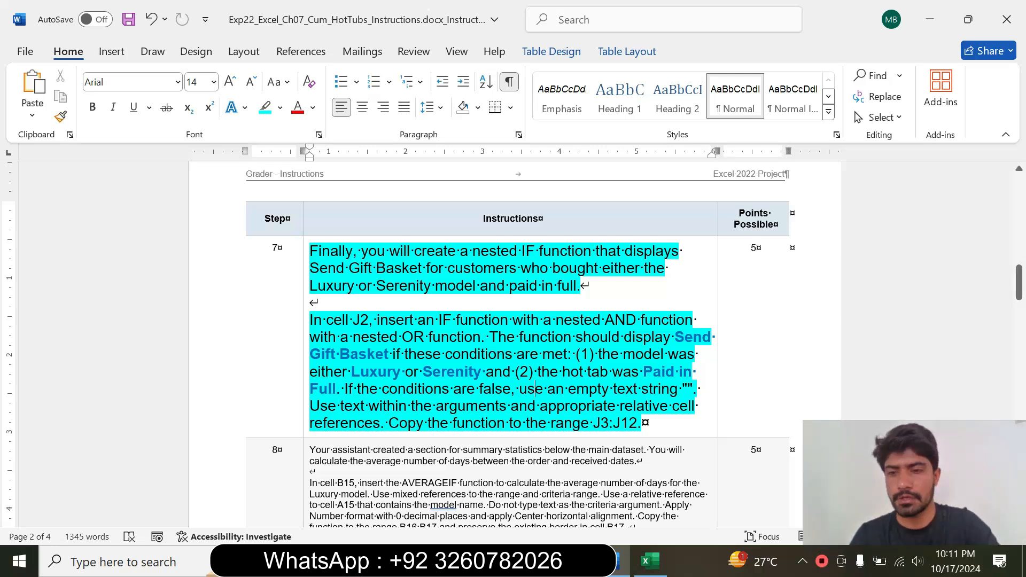
left_click(650, 561)
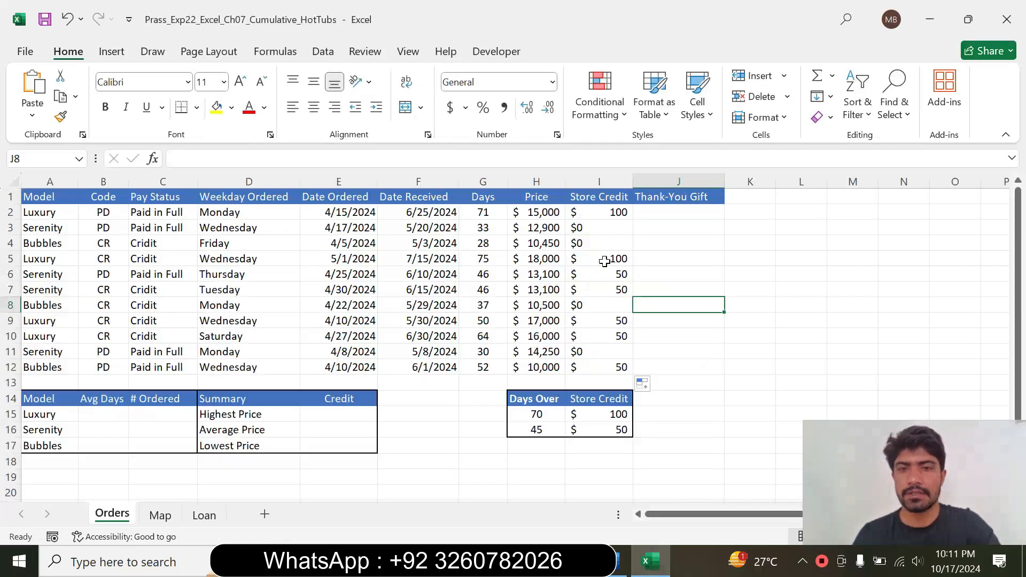
left_click(637, 211)
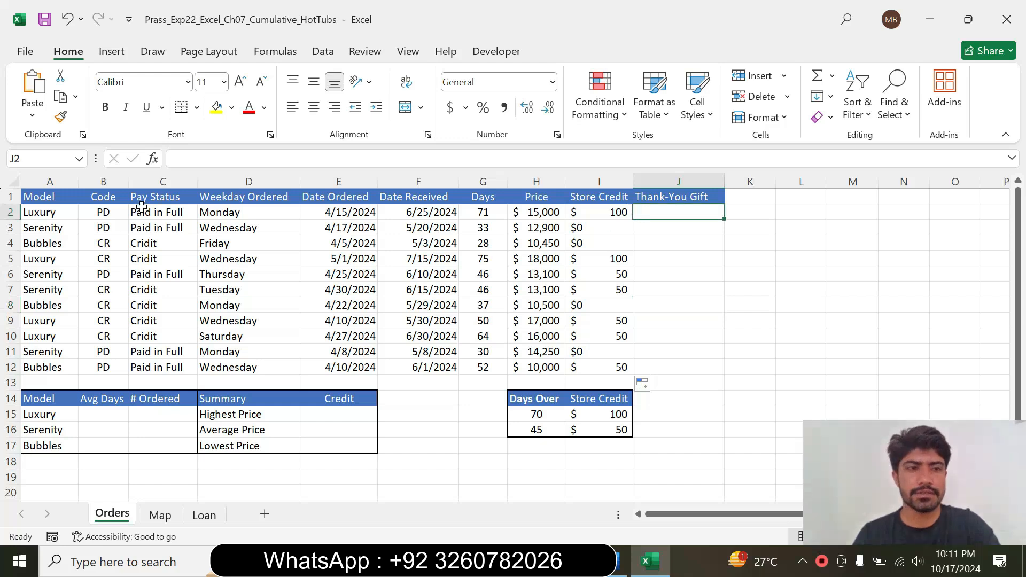
left_click(616, 570)
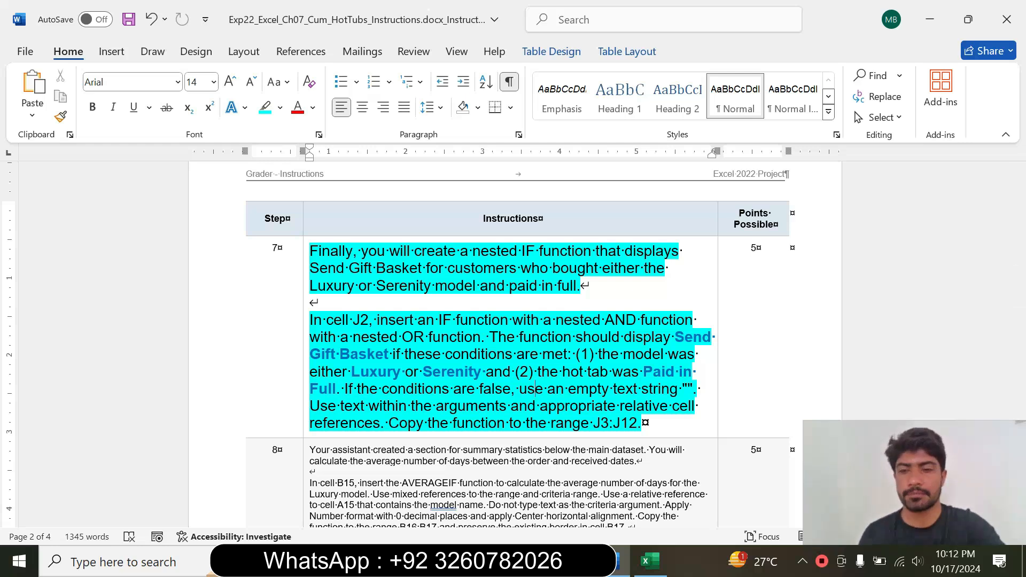
left_click(646, 561)
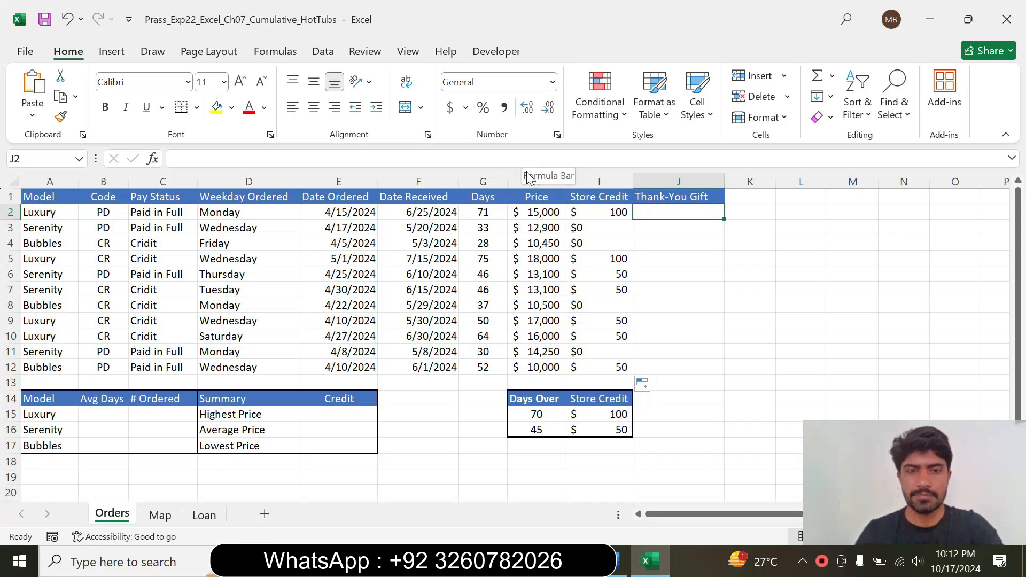
- Start an IF function in J2 with a nested AND function that contains a nested OR function
type("=if")
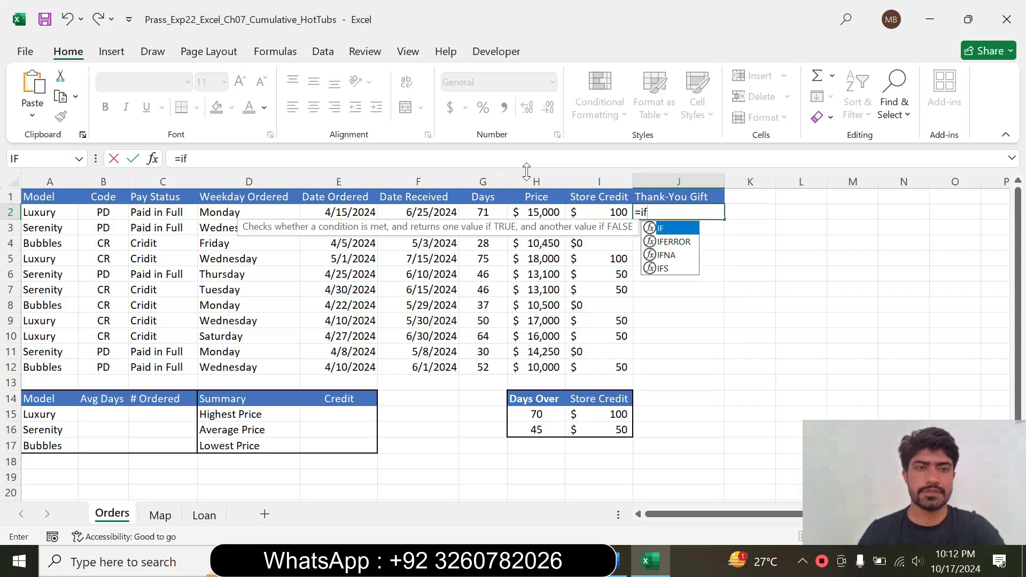
double_click(685, 234)
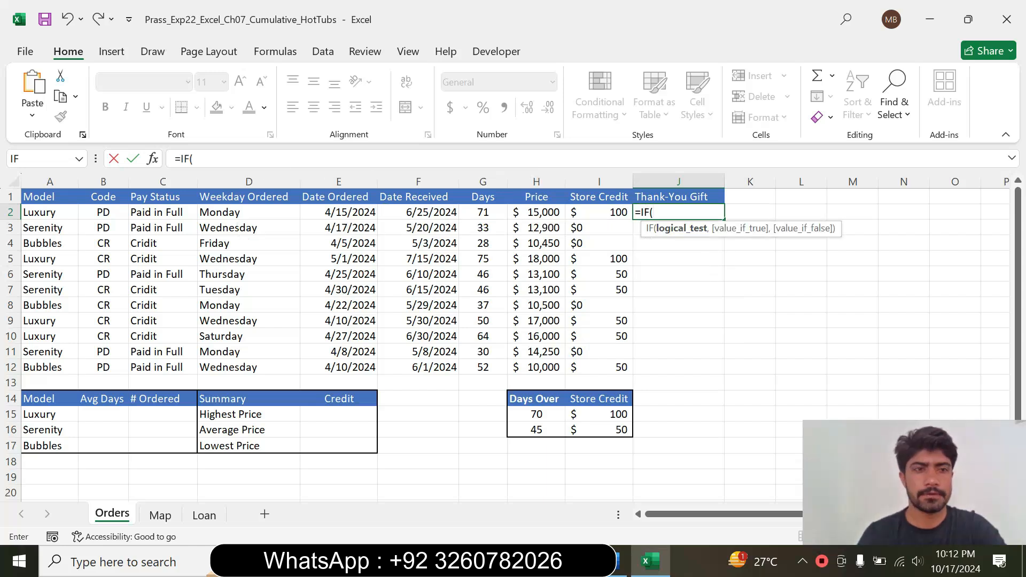
type("AND")
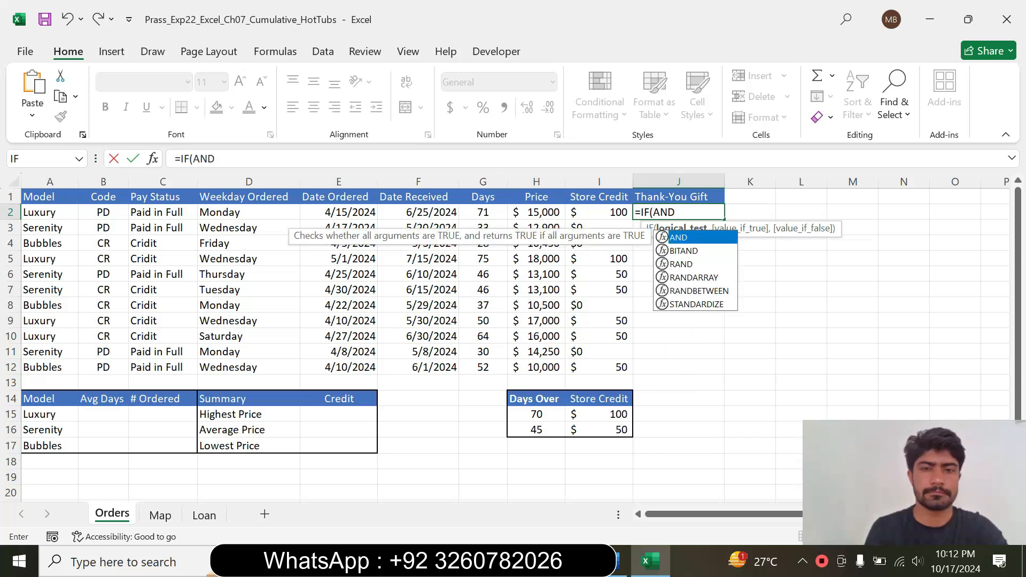
double_click(691, 235)
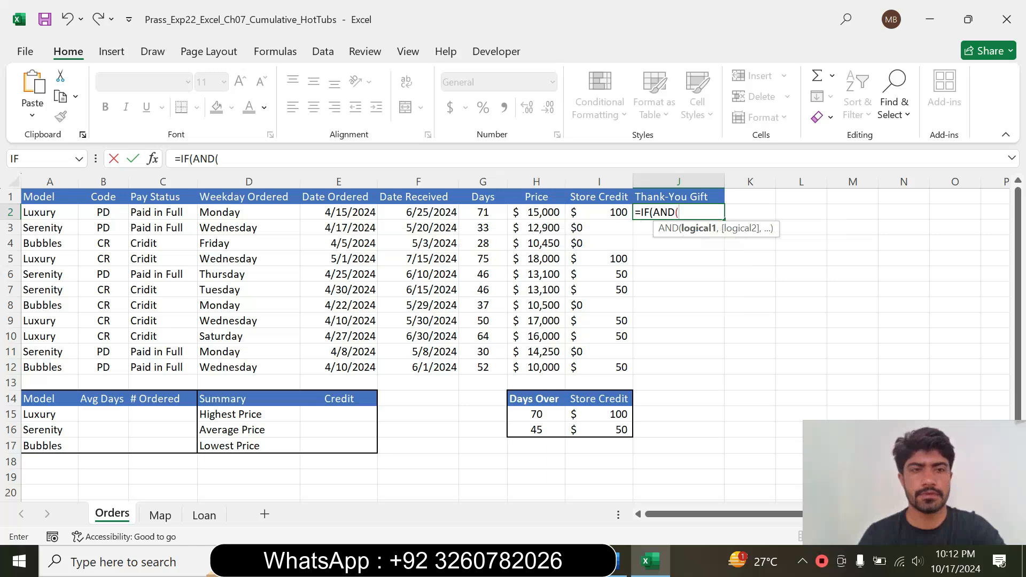
type("O")
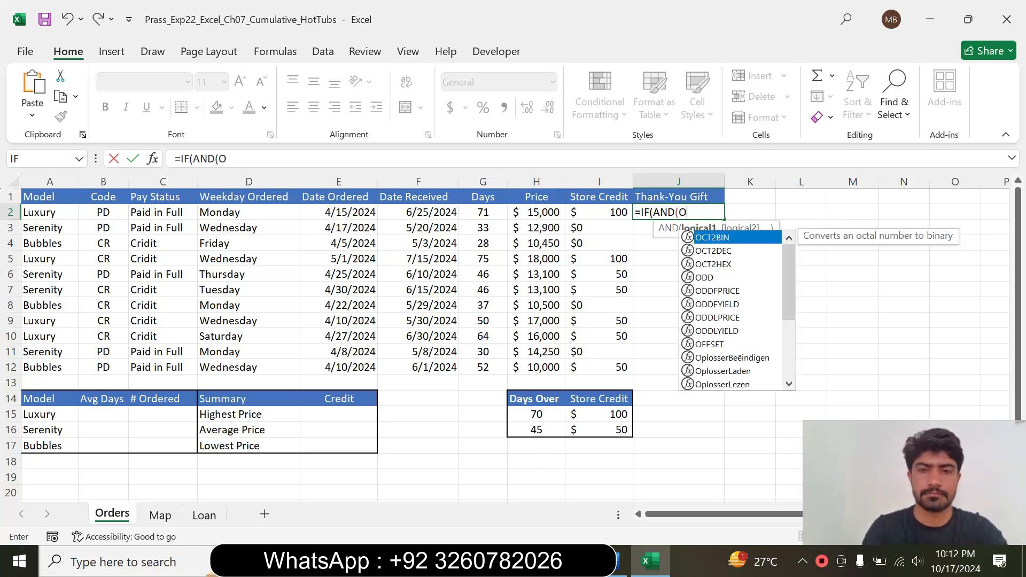
type("r")
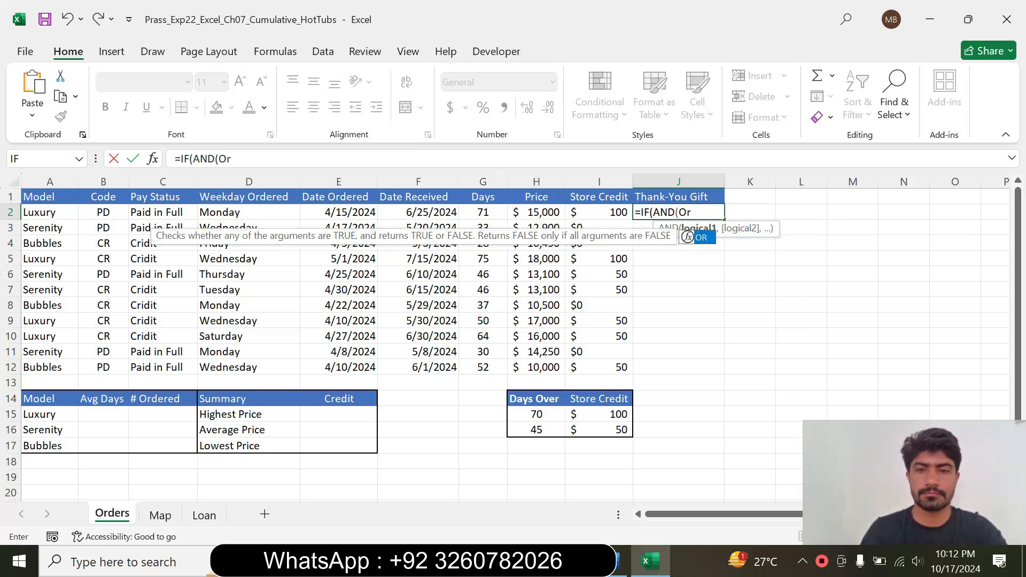
double_click(710, 239)
left_click(259, 159)
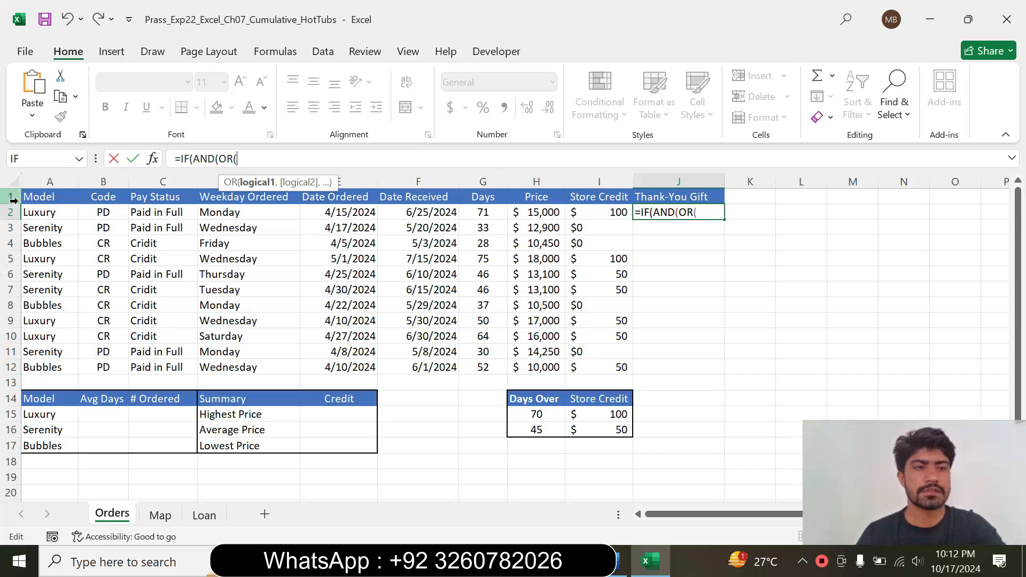
- Set the first OR condition to A2="Luxury"
left_click(50, 214)
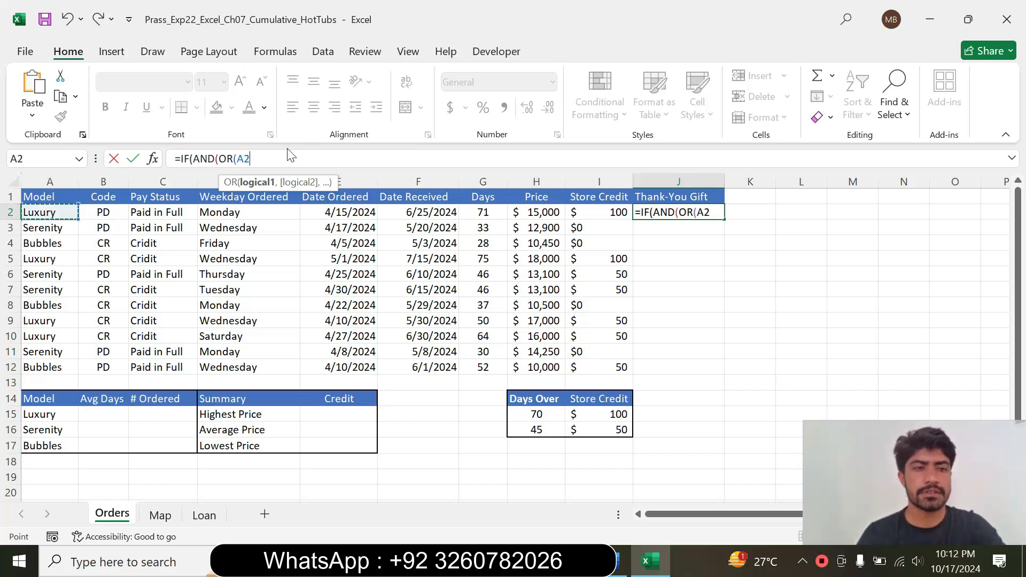
type("=\"")
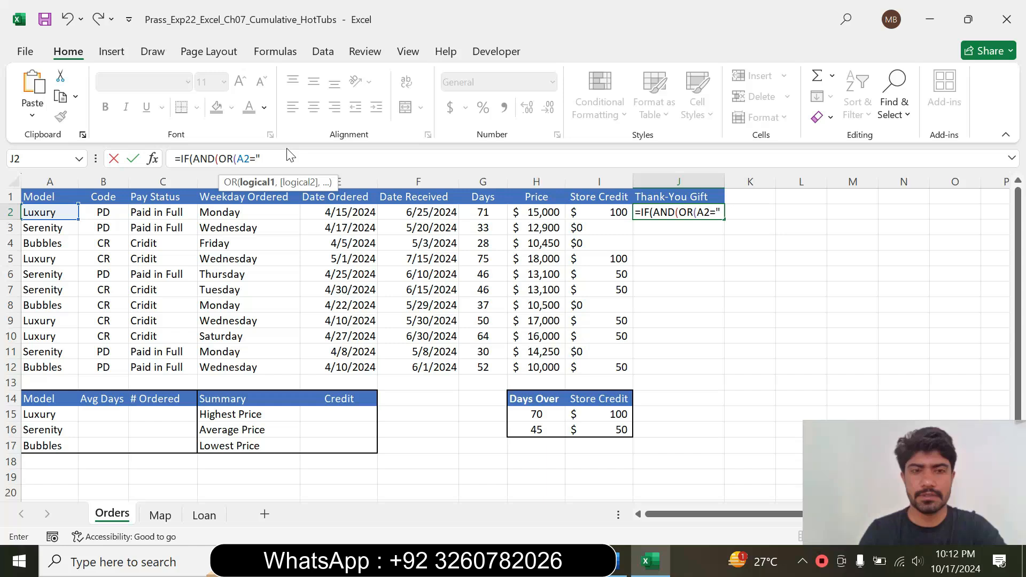
type("Lux")
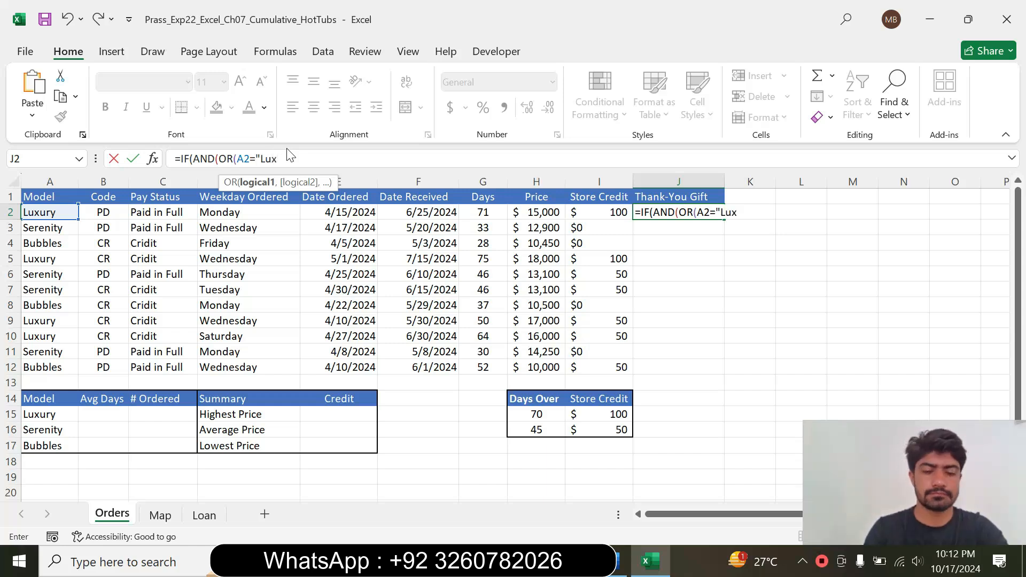
type("ury")
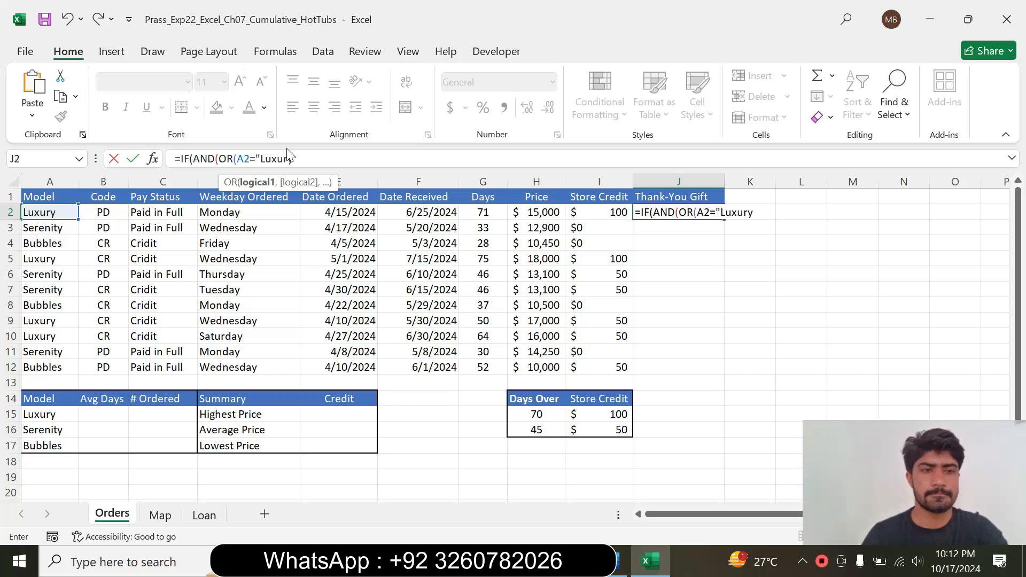
type("\"")
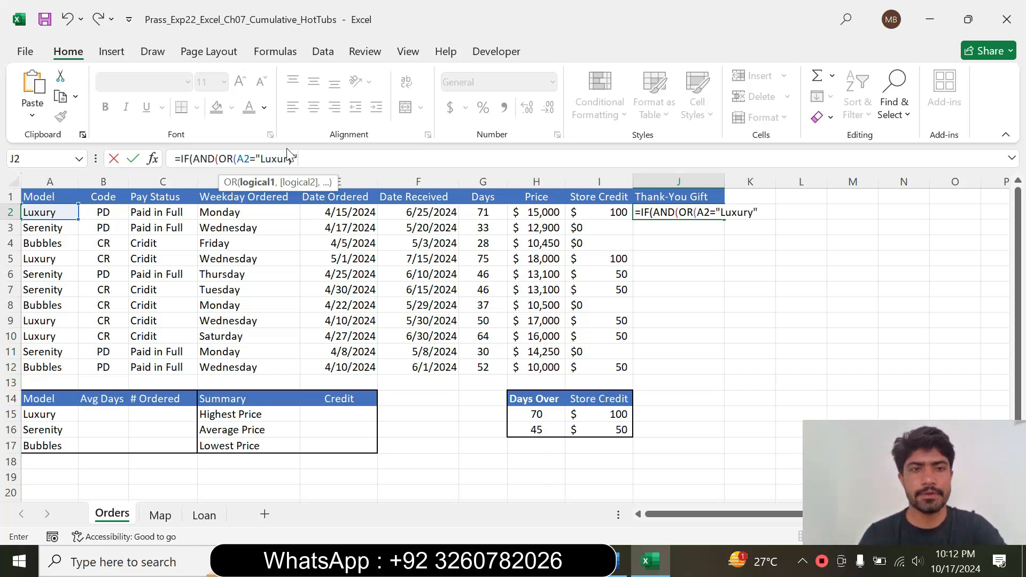
type(",")
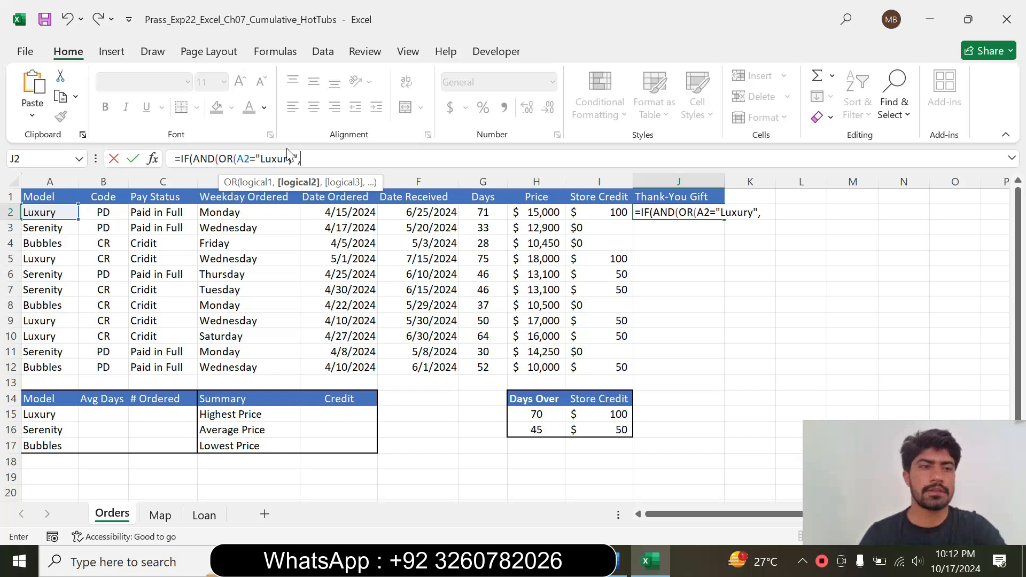
- Set the second OR condition to A2="Serenity" and close the OR function
left_click(46, 214)
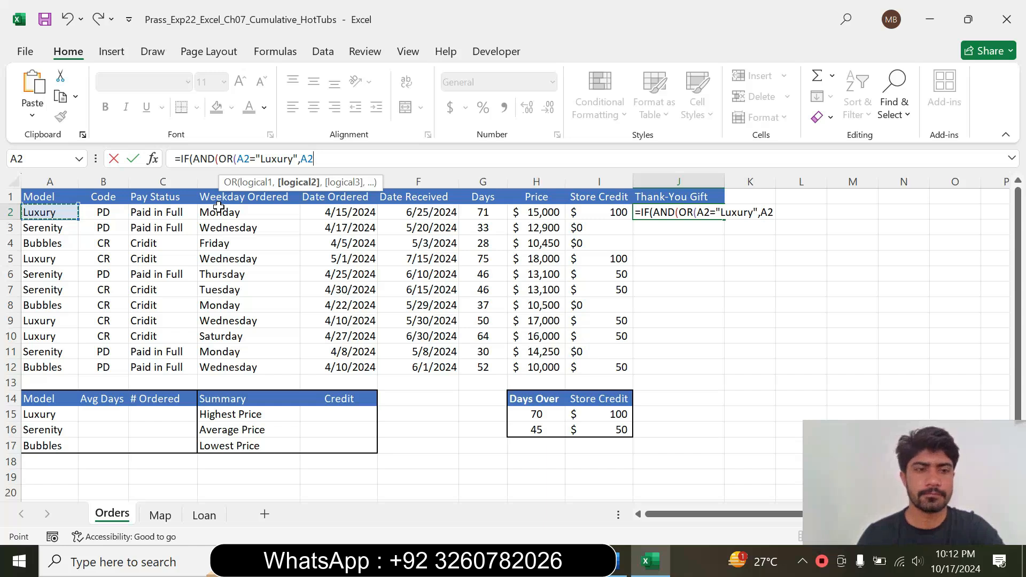
type("=")
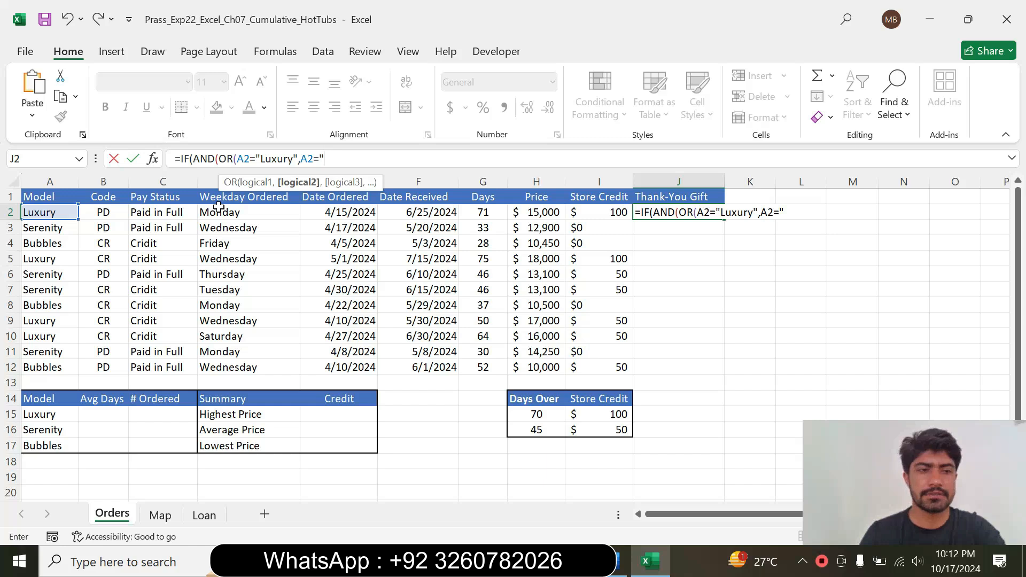
type("\"Ser")
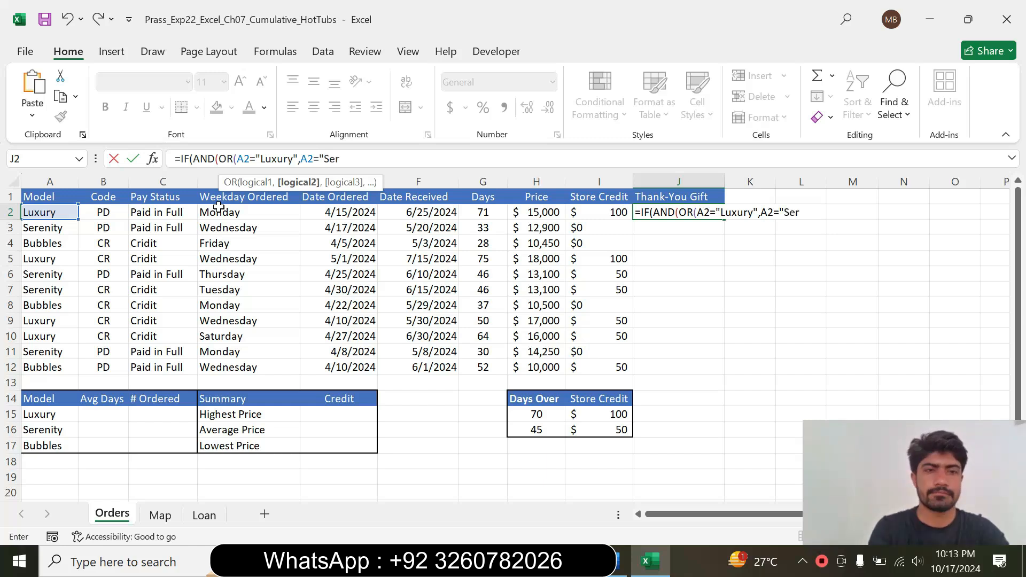
type("e")
type("nit")
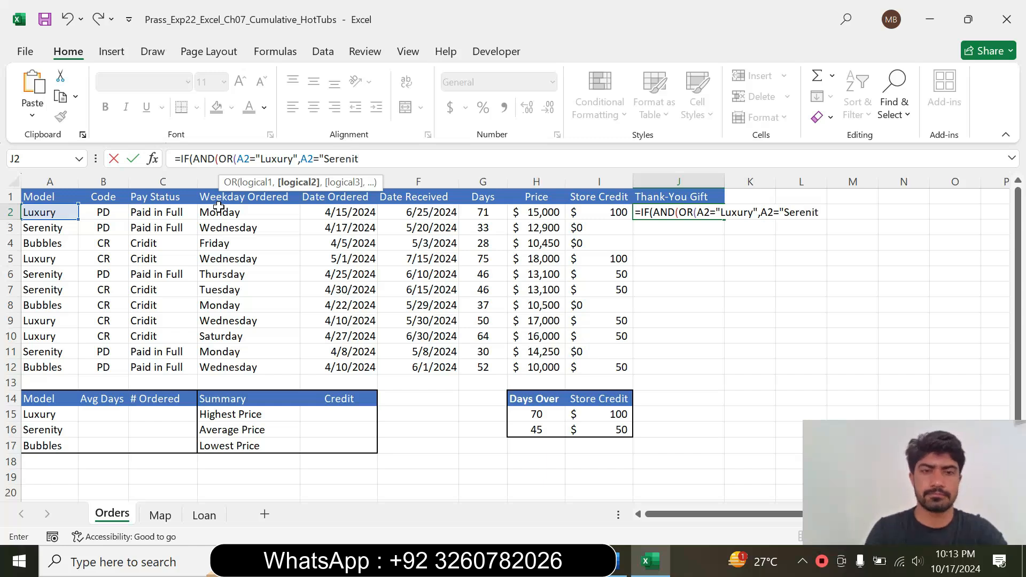
type("y\"")
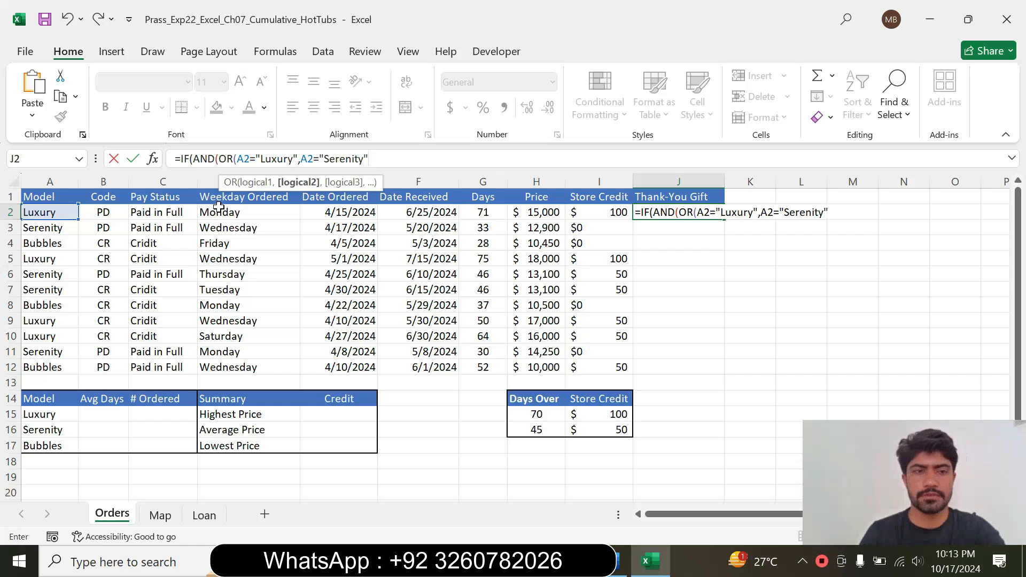
type(")")
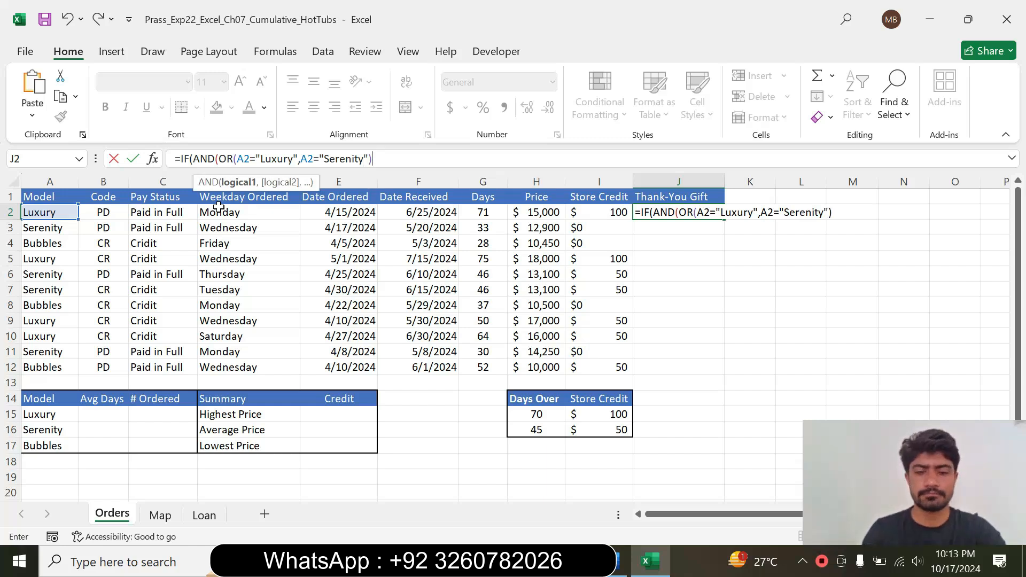
- Add C2="Paid in Full" as the second AND condition in J2's formula and close the AND function
type(",")
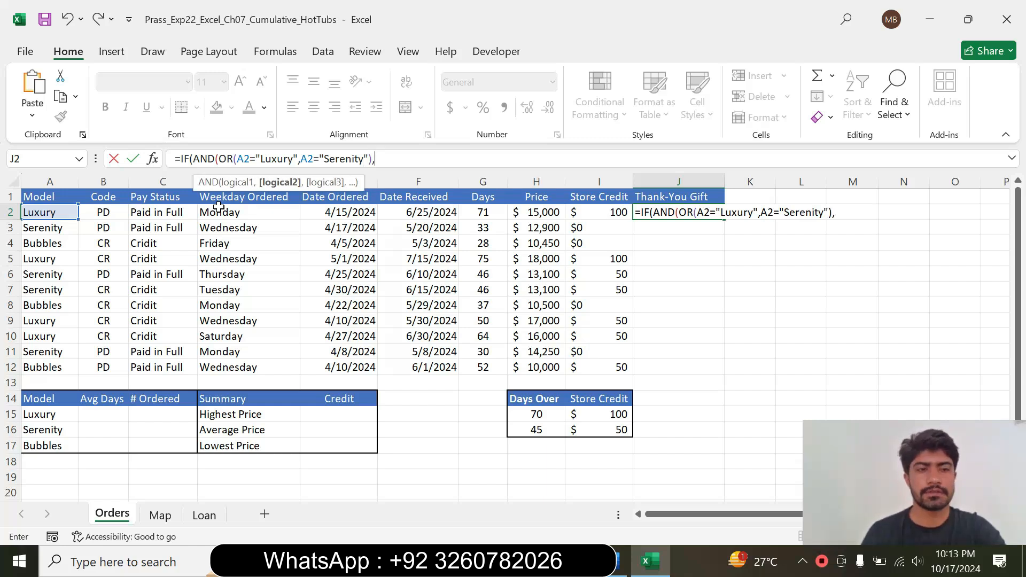
left_click(154, 212)
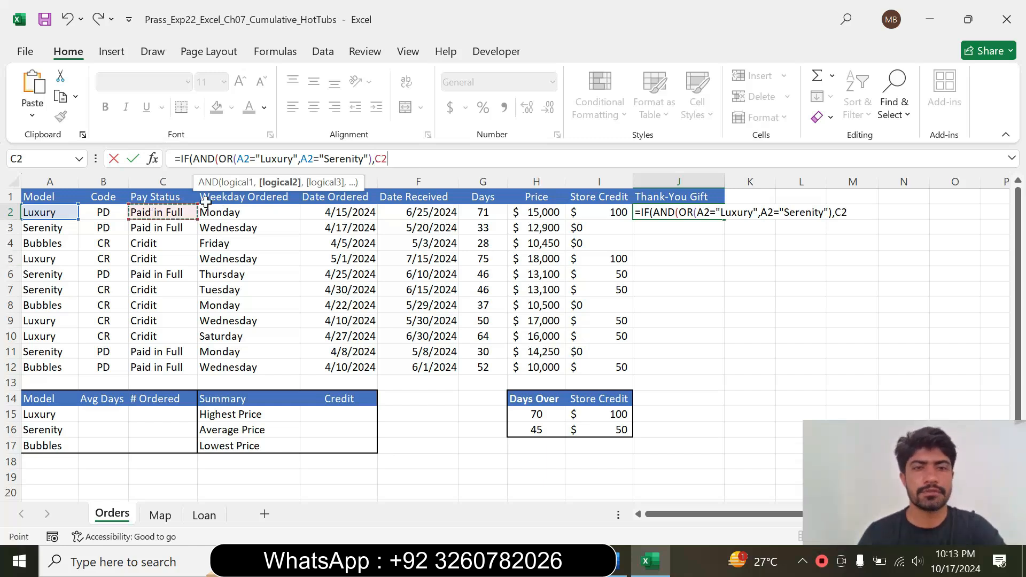
type("=")
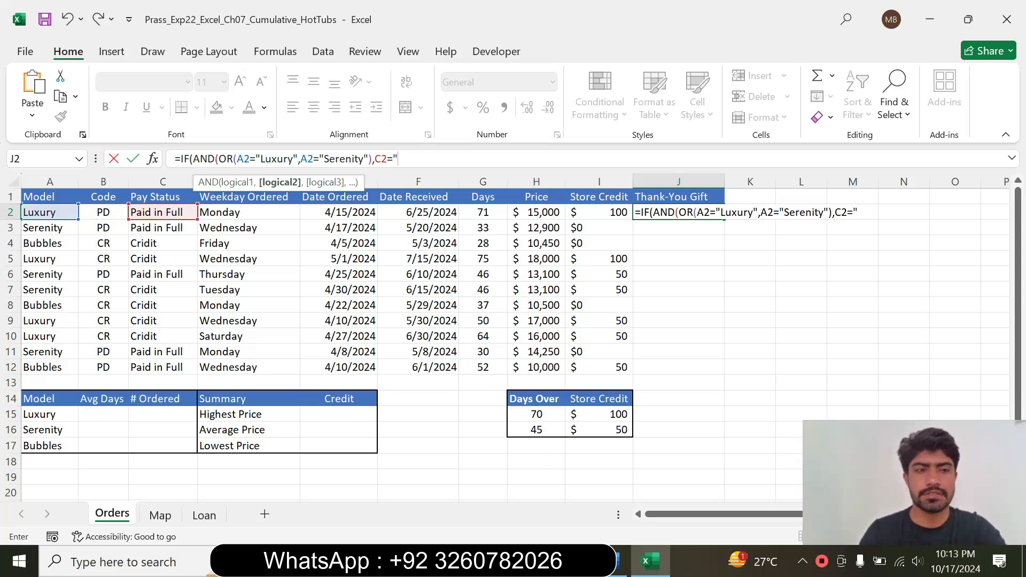
type("\"Pa")
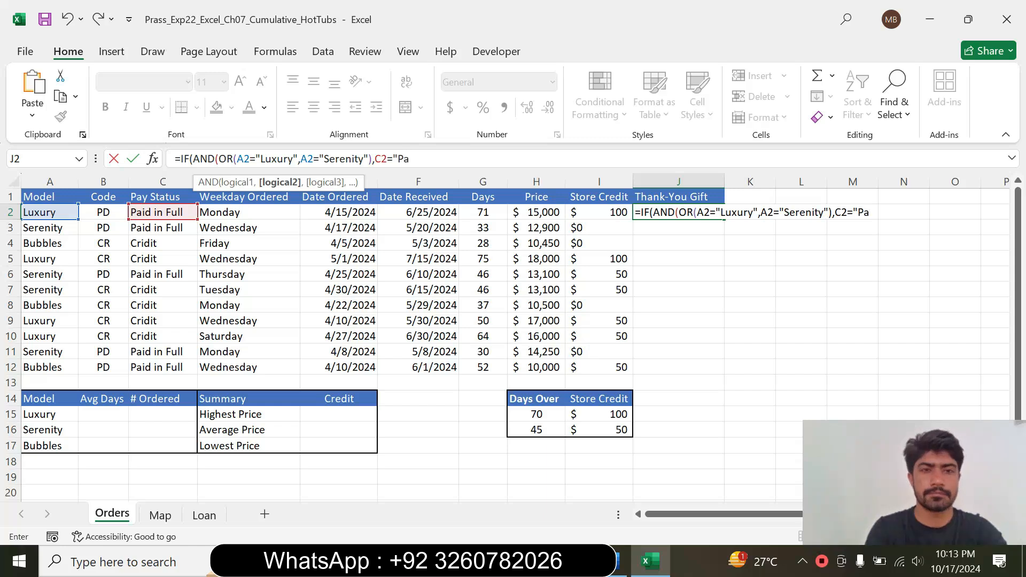
type("ii")
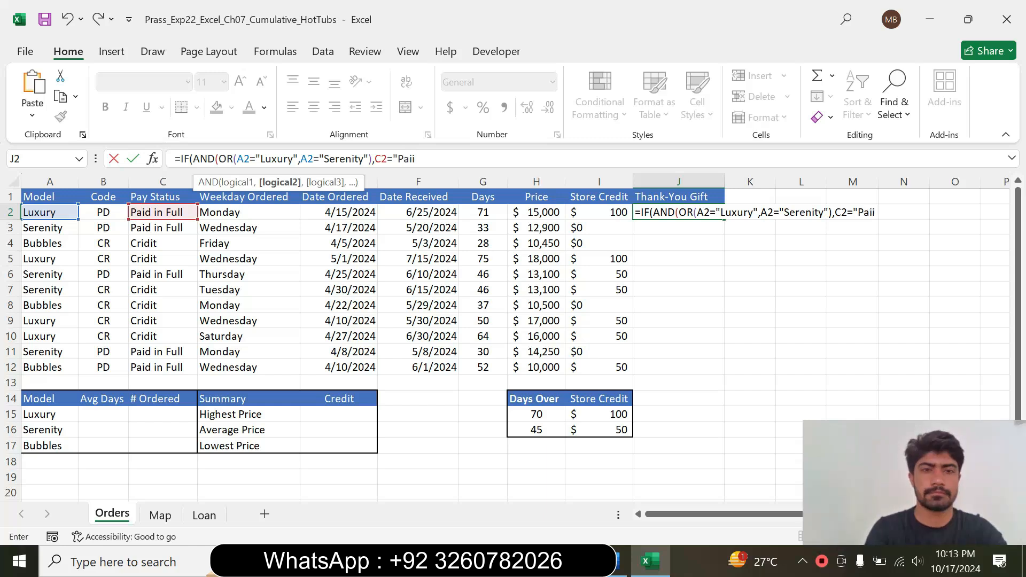
key("BackSpace")
type("d")
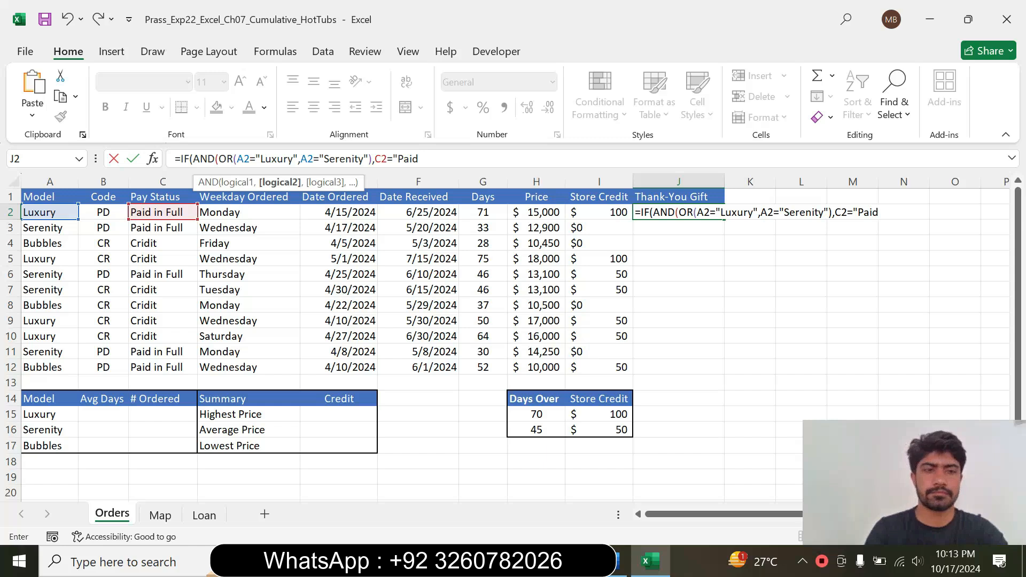
type(" in")
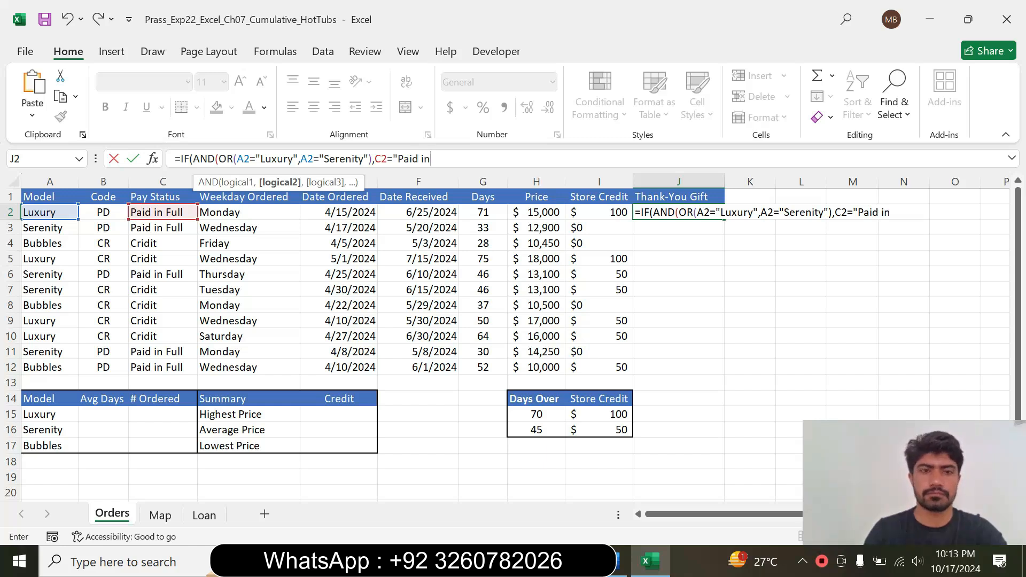
type(" Full\"")
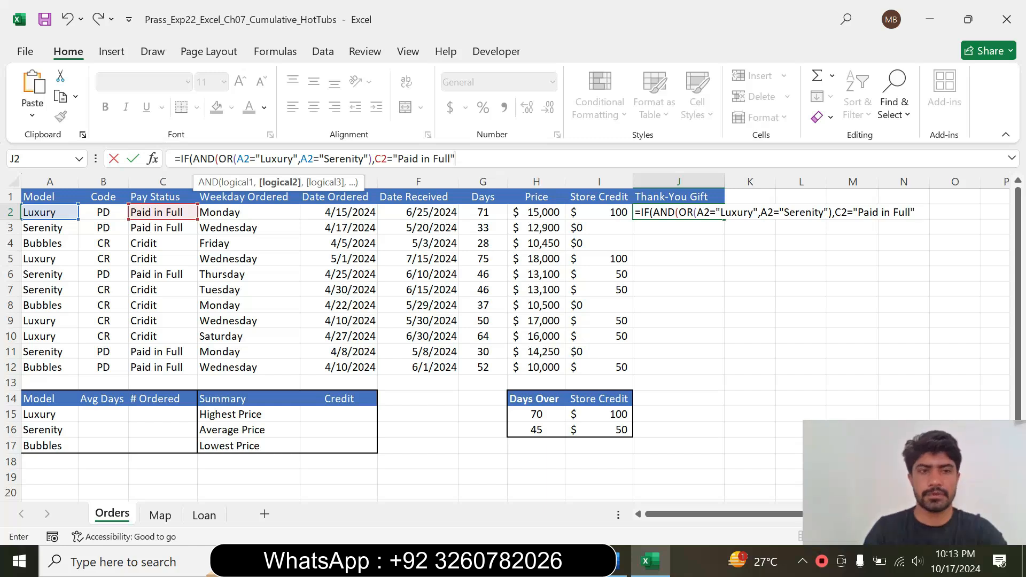
type(")")
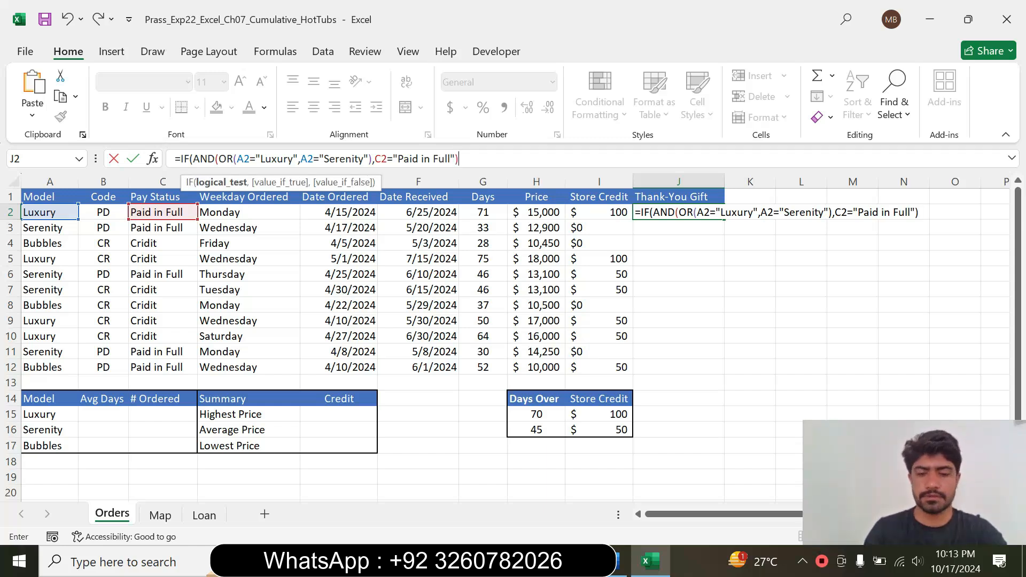
- Check step 7's outputs in Word, then finish J2's IF with "Send Gift Basket" if true and an empty string "" if false
type(",")
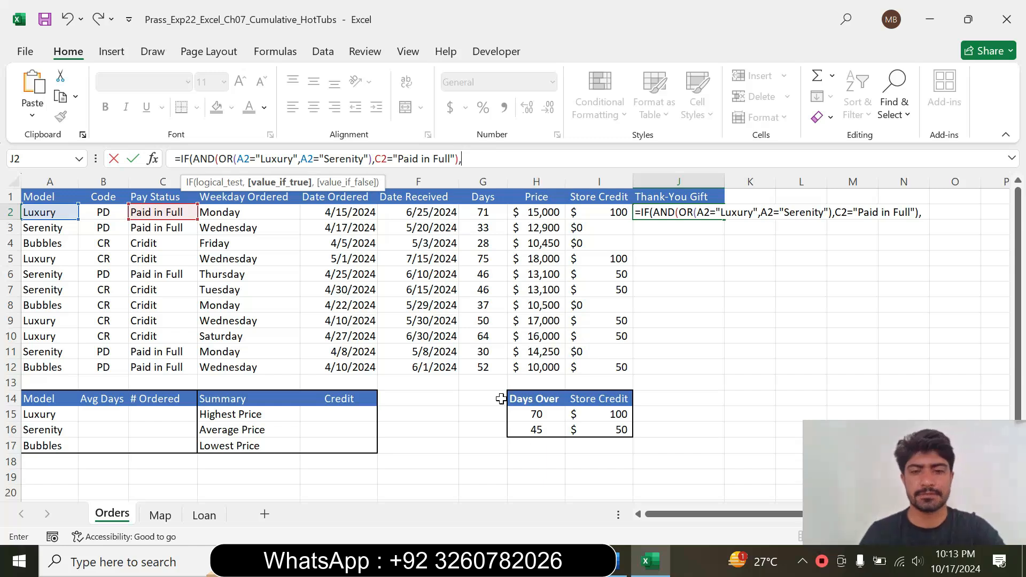
left_click(619, 560)
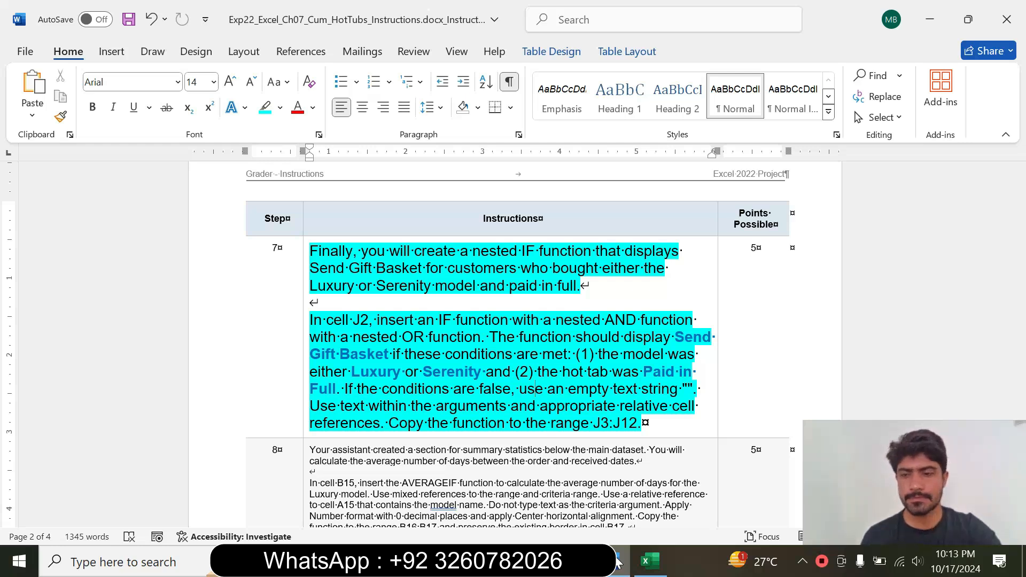
left_click(649, 561)
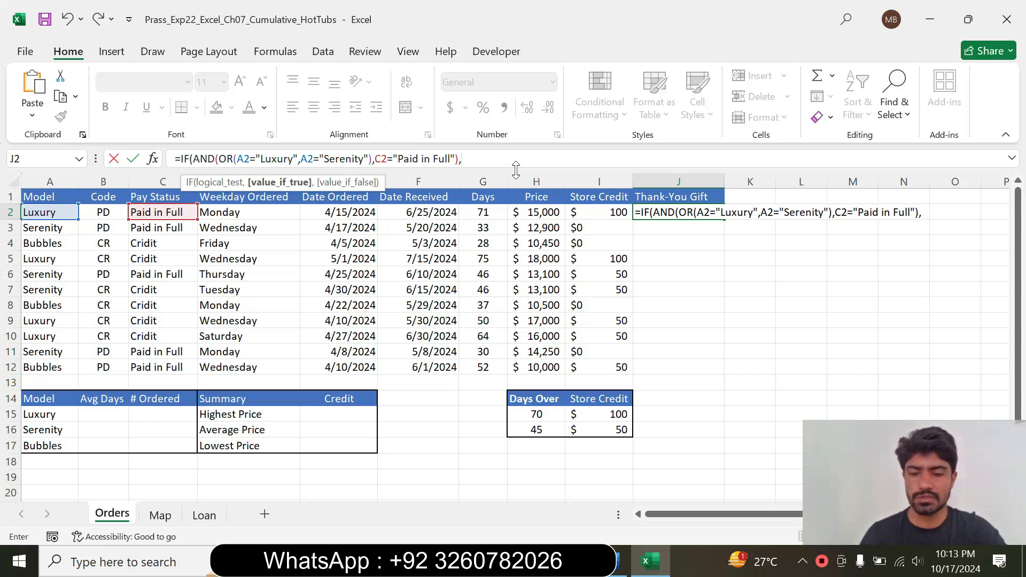
type("Se")
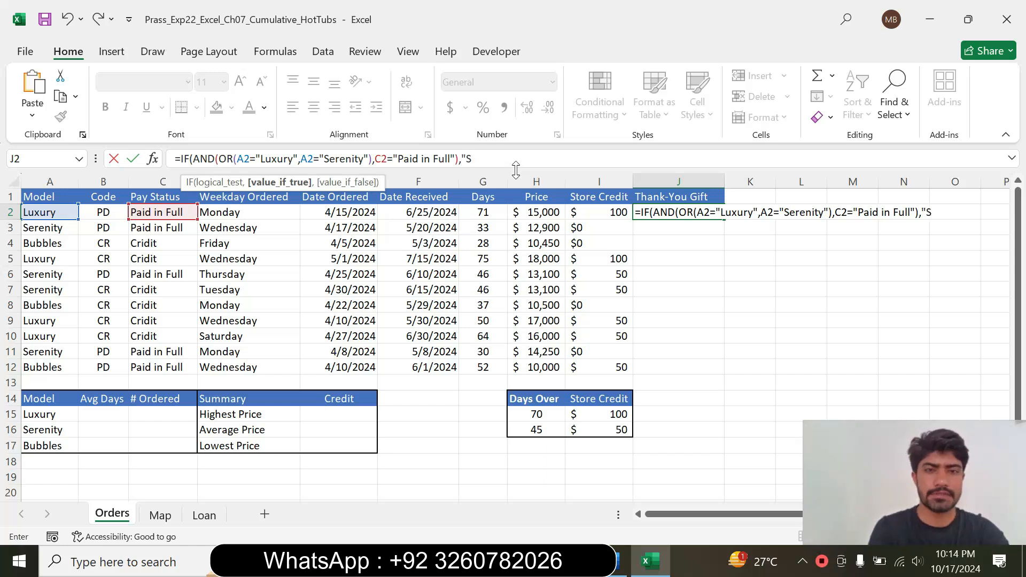
type("nd")
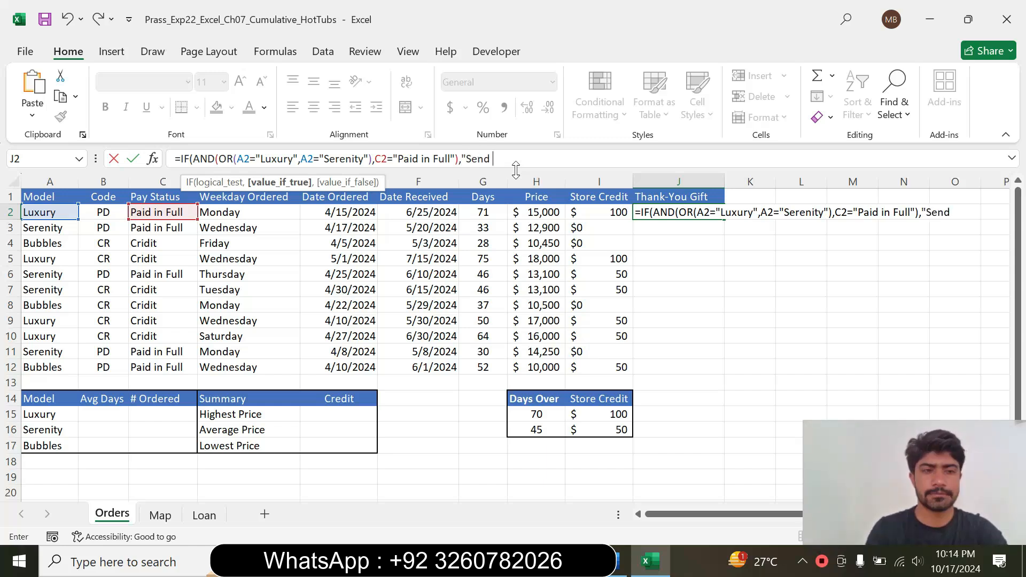
type(" Gift")
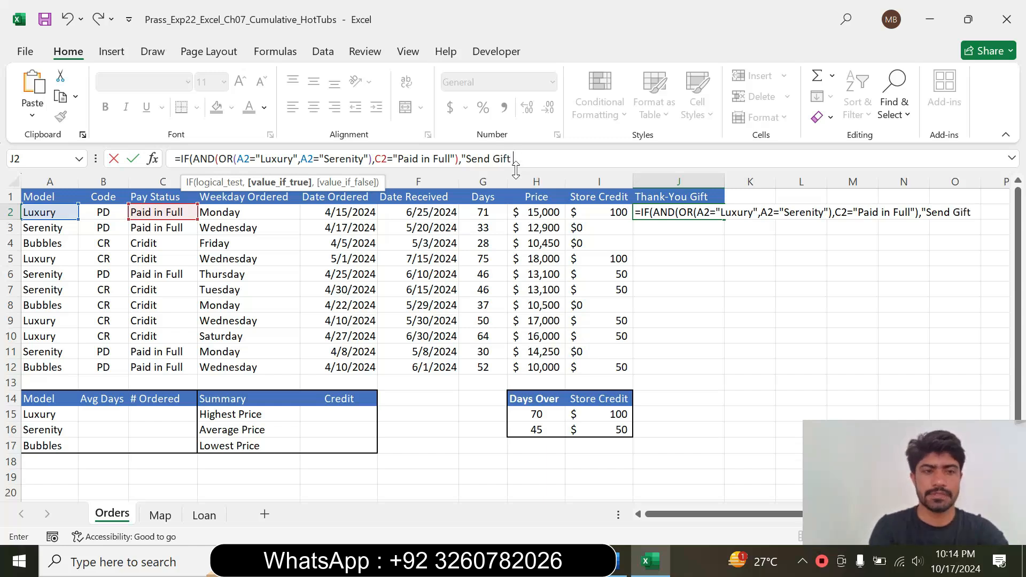
type(" Basket\",")
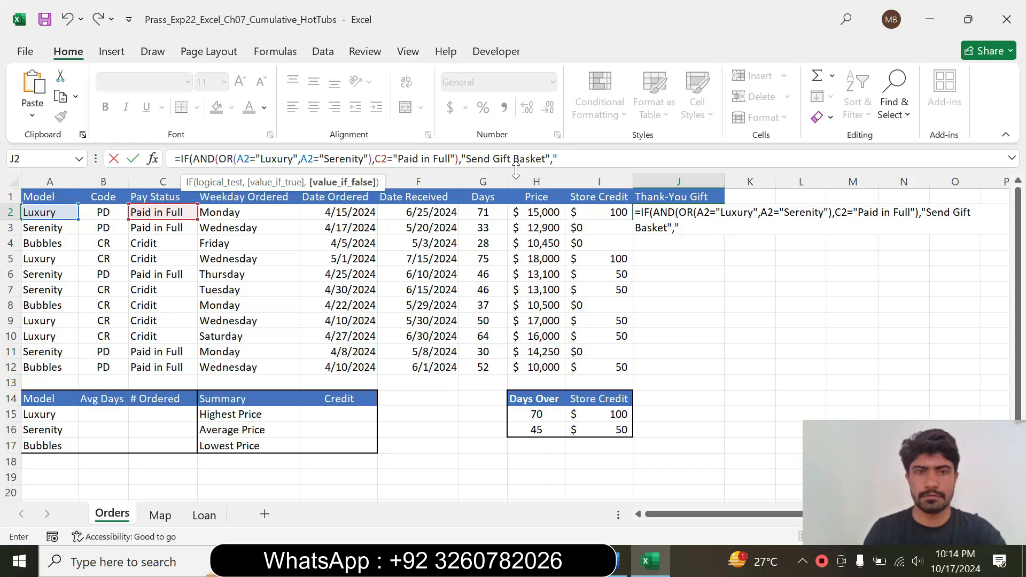
type("\"\")")
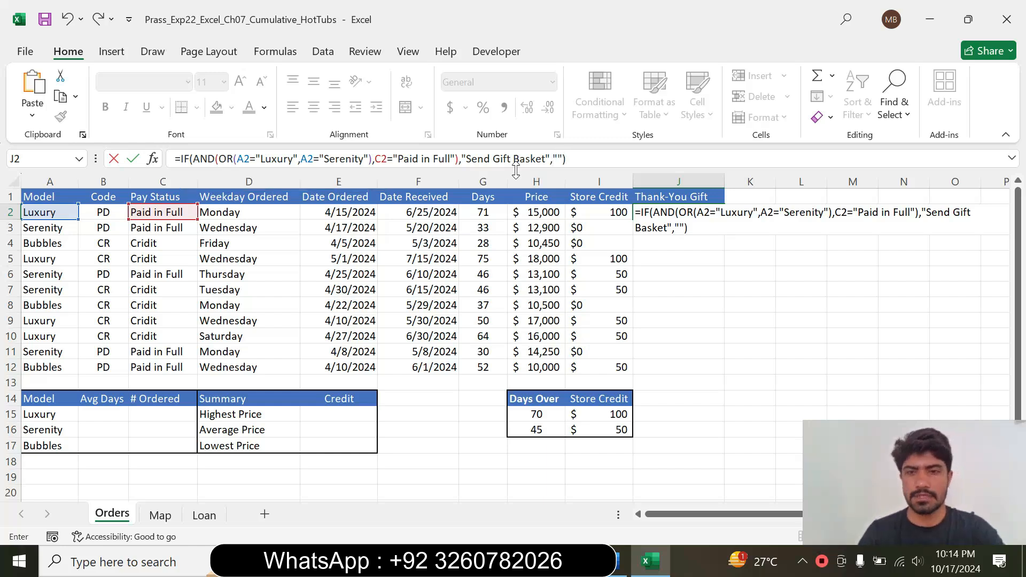
key("Return")
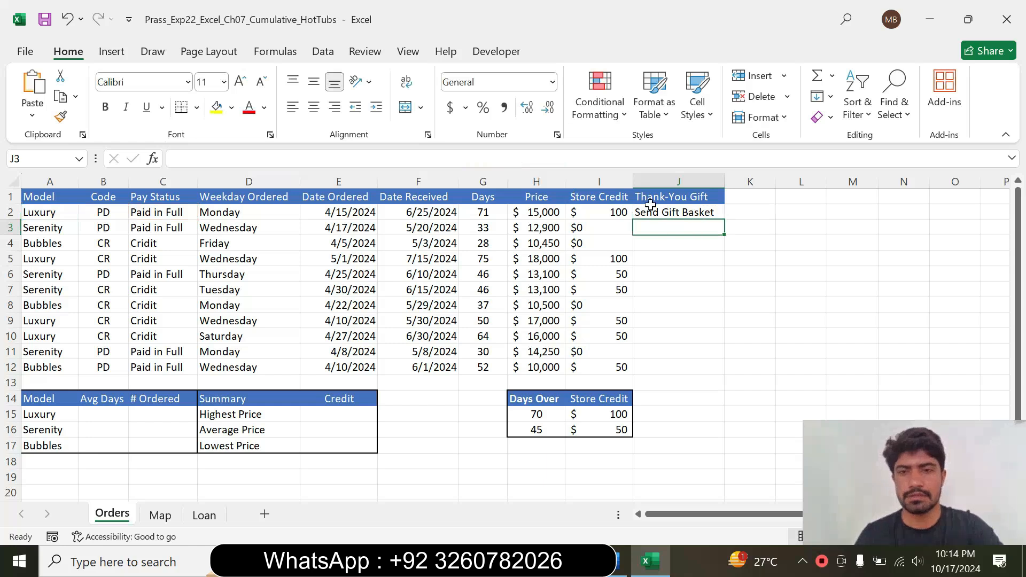
- Check step 7's copy range in Word and copy the J2 function down to J3:J12 on the Orders sheet
left_click(680, 212)
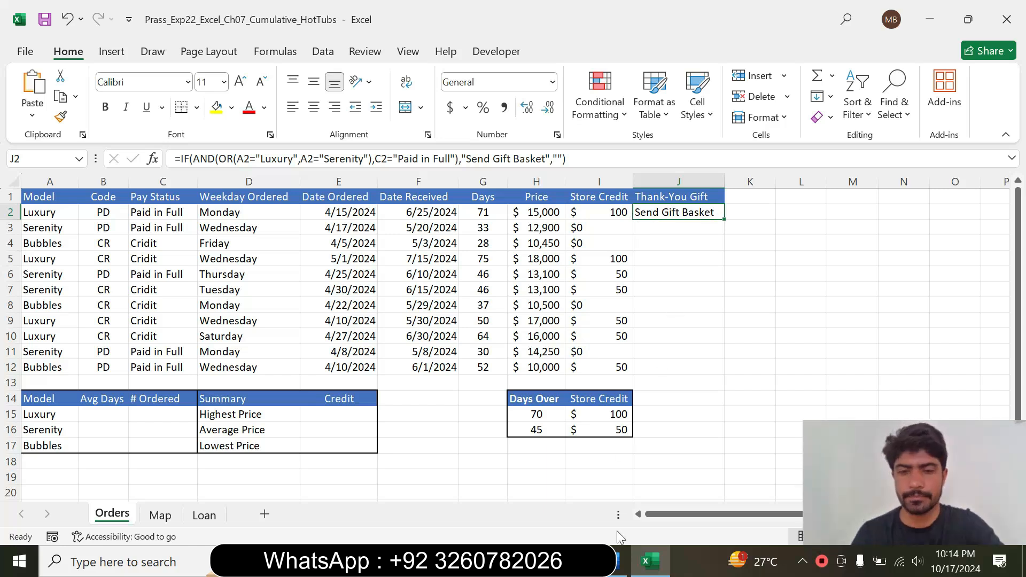
left_click(621, 560)
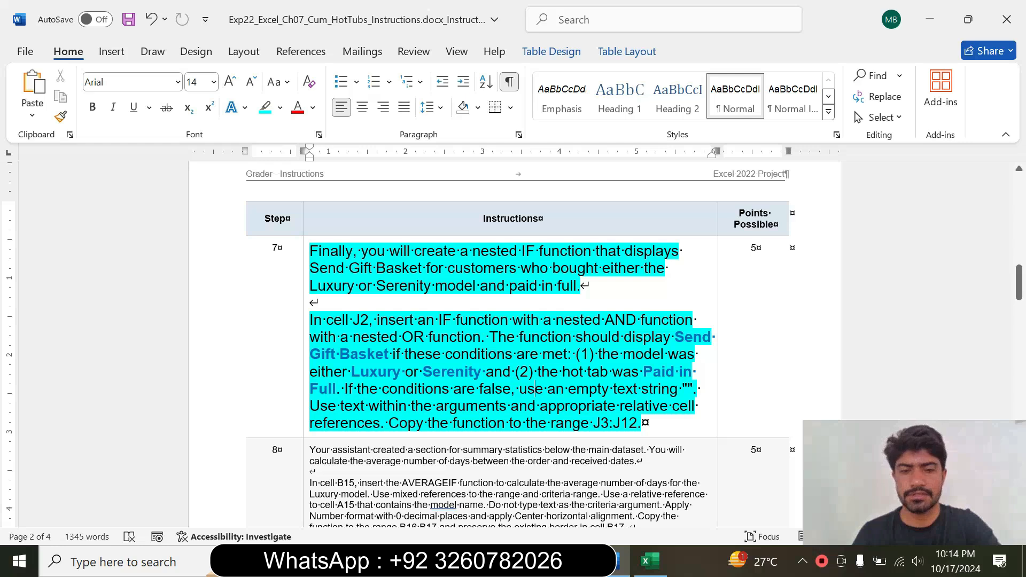
left_click_drag(389, 423, 640, 423)
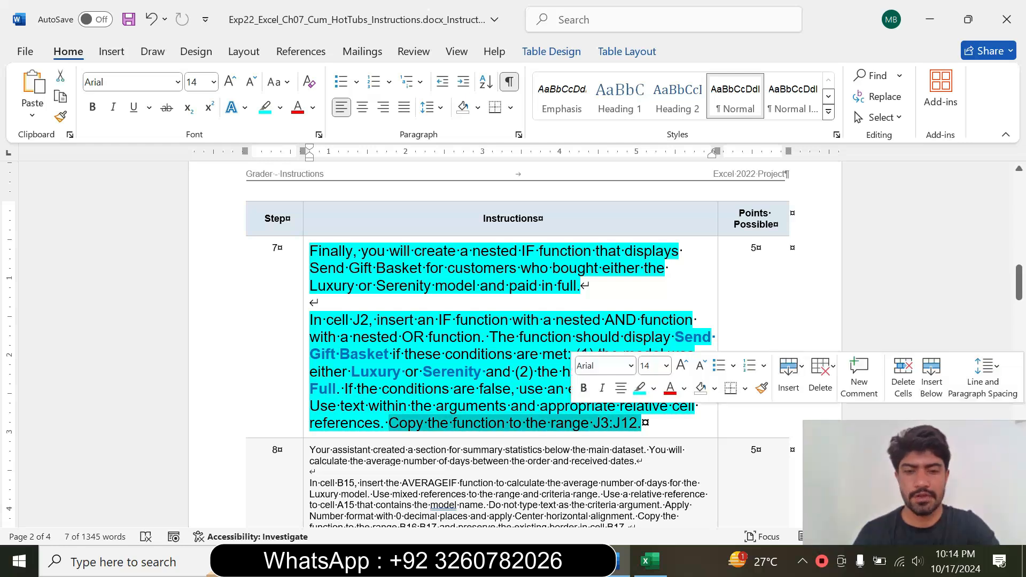
left_click(573, 427)
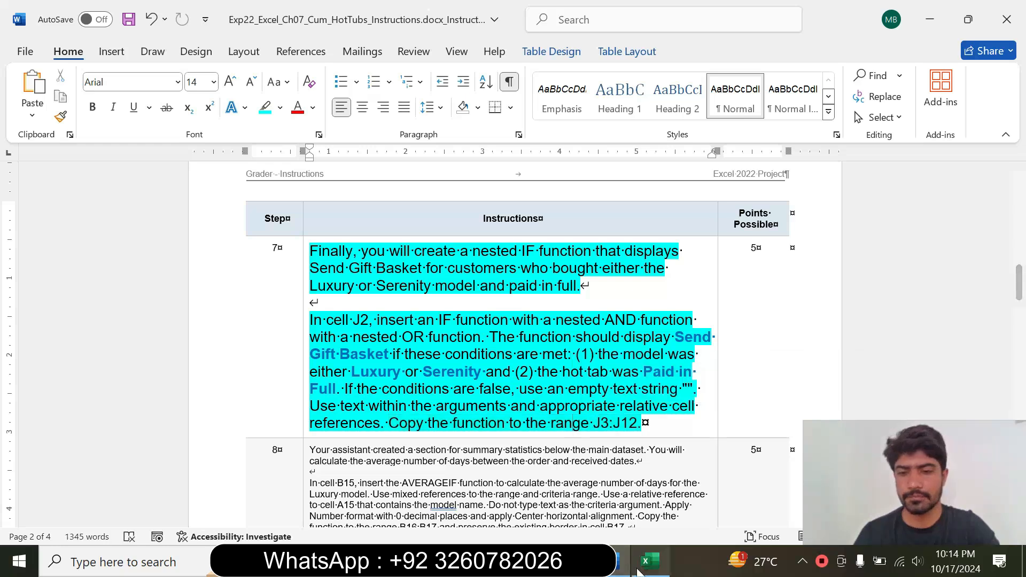
left_click(649, 560)
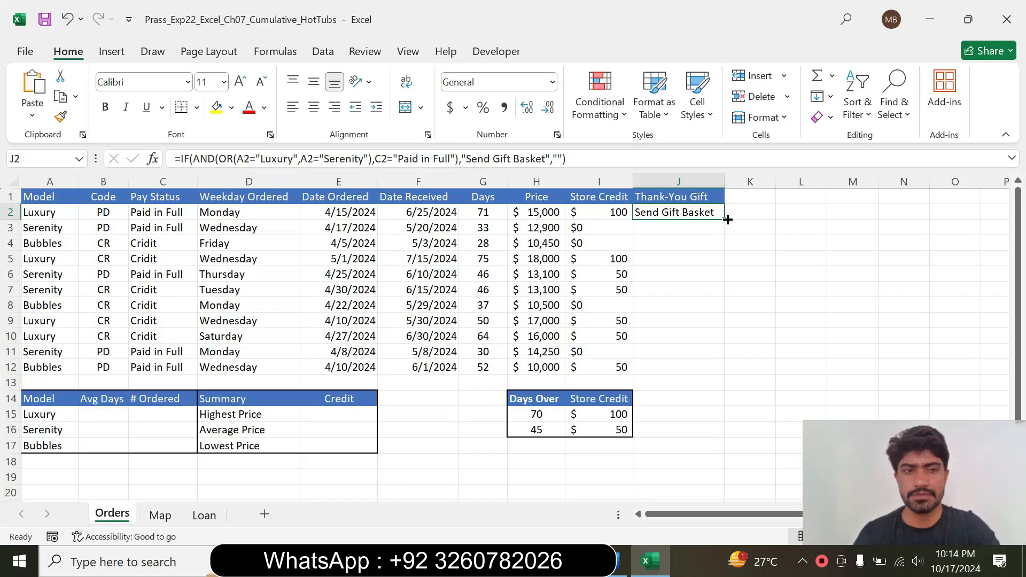
left_click_drag(724, 220, 717, 377)
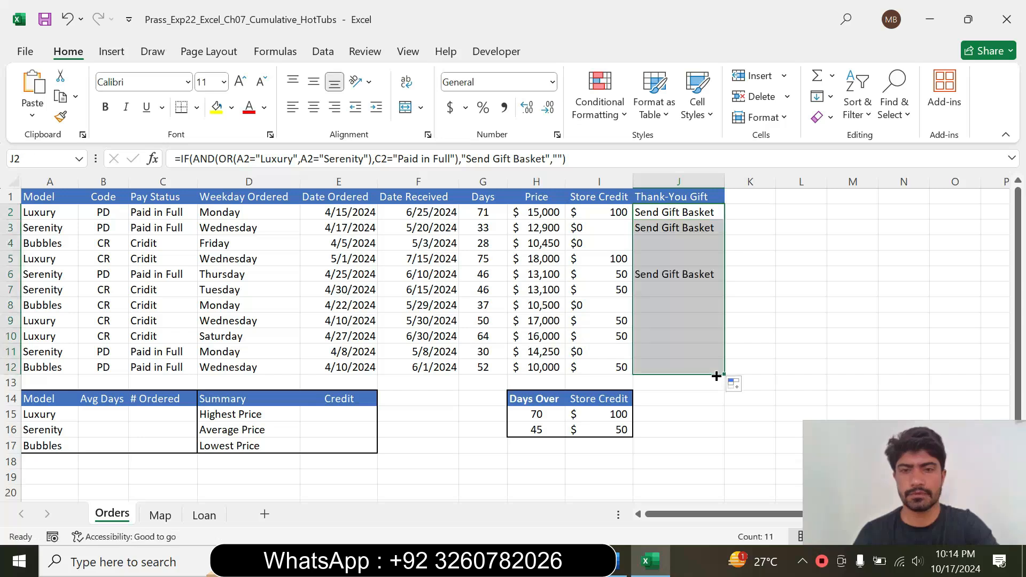
left_click(754, 303)
left_click_drag(1017, 274, 1017, 273)
- Switch to the Word instructions, reduce step 7's text to 9 pt and remove its highlighting
left_click(621, 559)
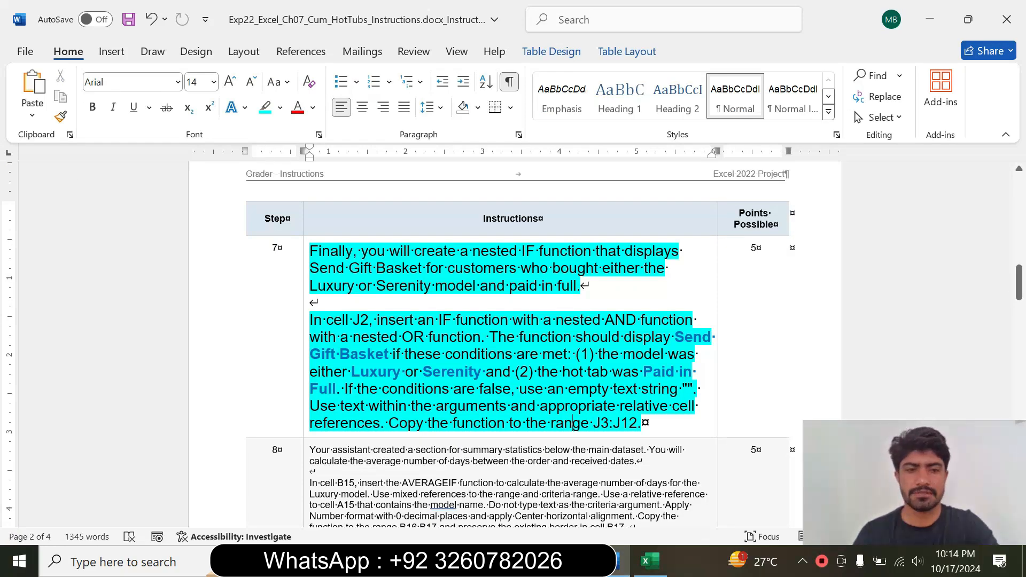
left_click(305, 383)
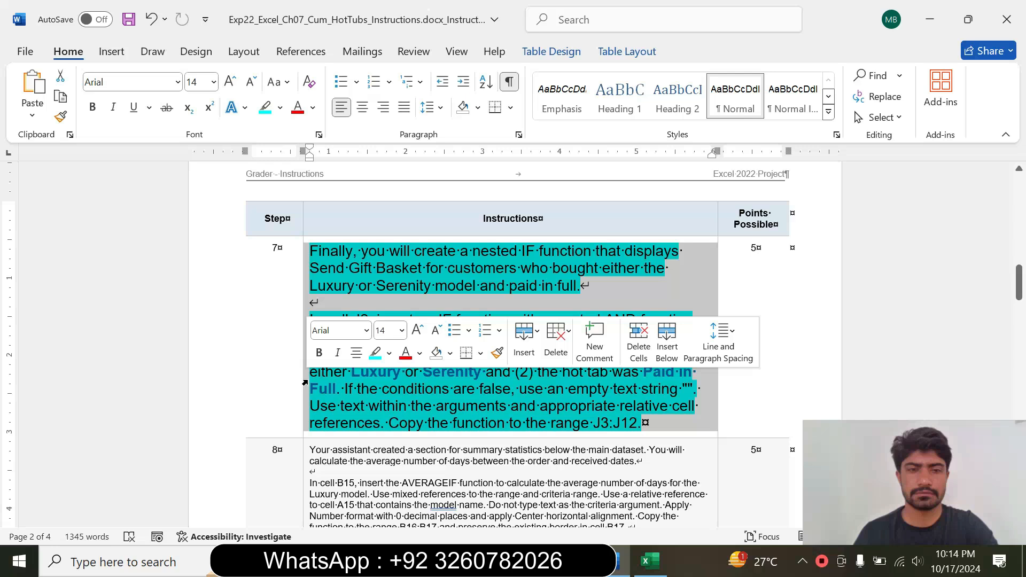
left_click(401, 330)
left_click(386, 33)
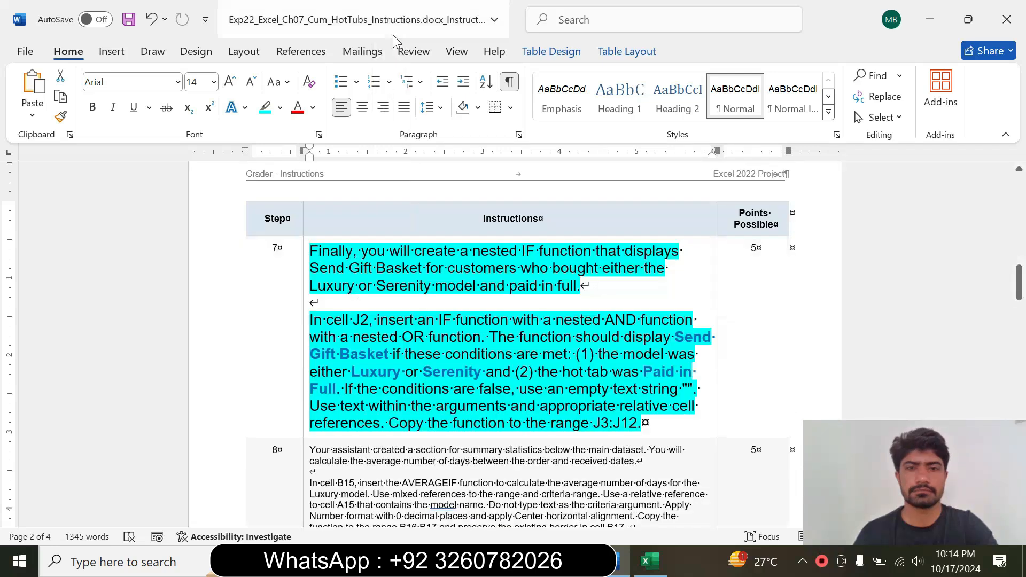
left_click_drag(1022, 315, 1021, 276)
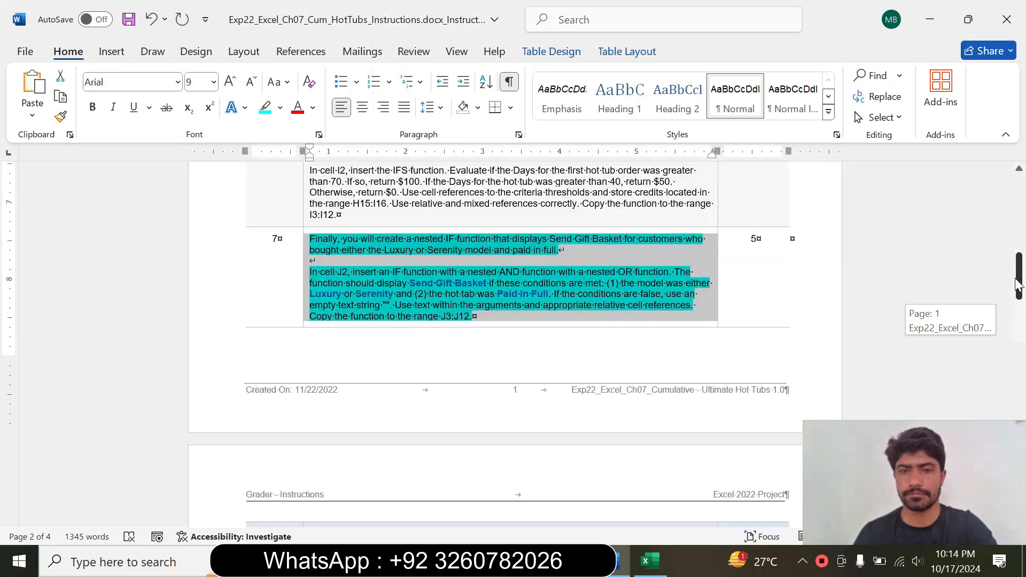
left_click(280, 108)
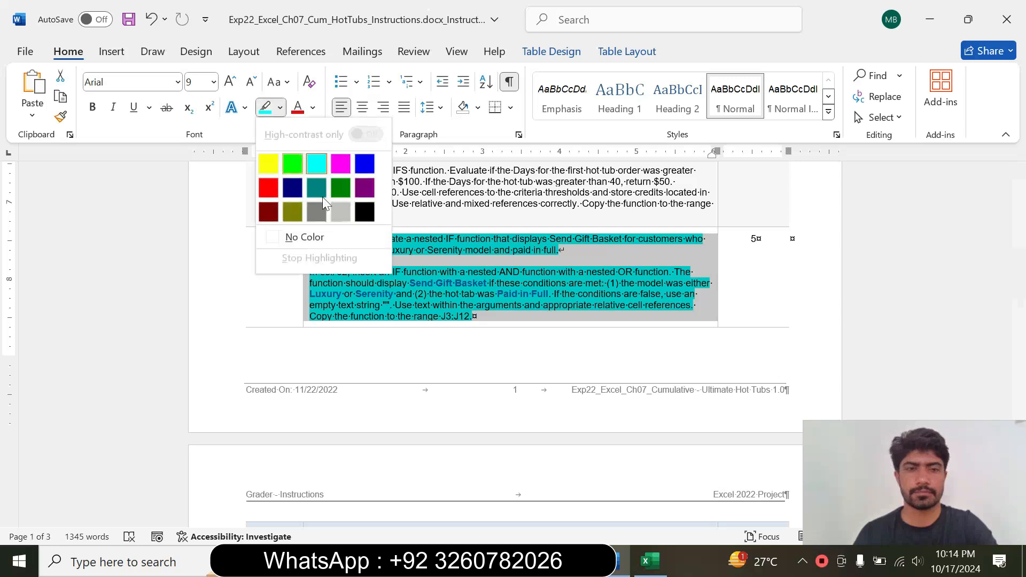
left_click(321, 236)
key("Right")
left_click_drag(1022, 285, 1022, 321)
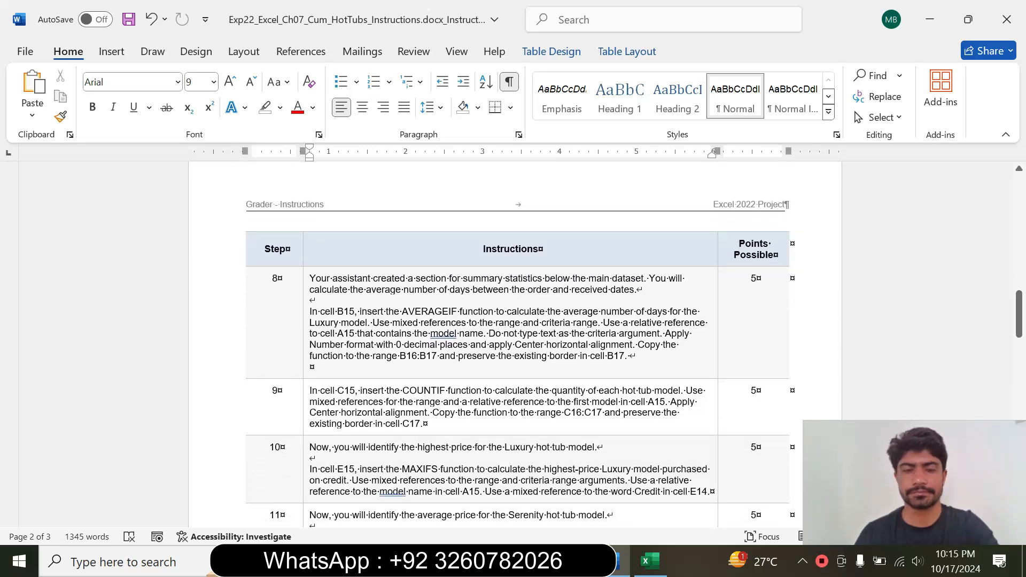
- Format step 8's instructions at 14 pt with turquoise highlighting and select the AVERAGEIF requirements for cell B15 to read them
left_click(306, 350)
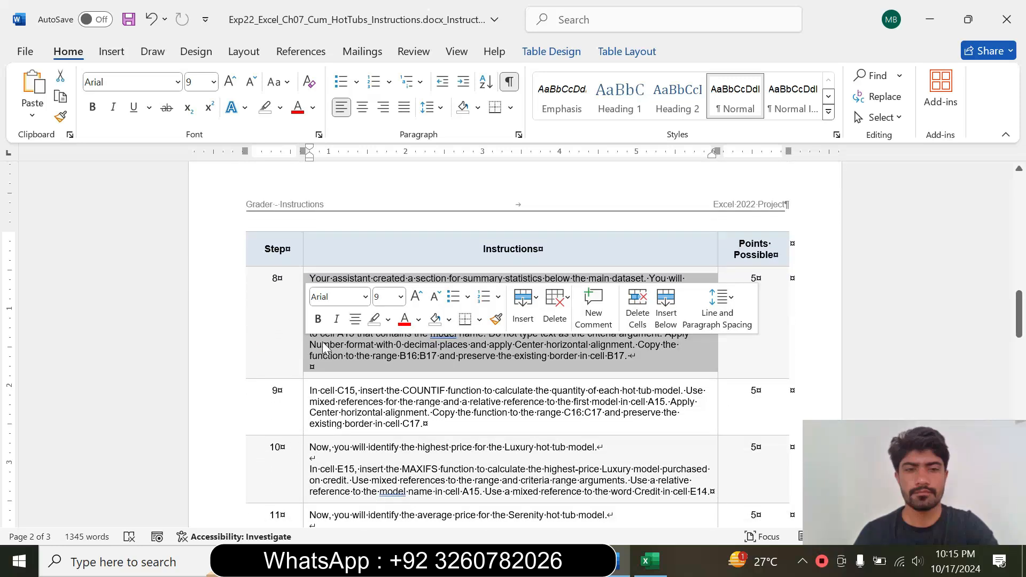
left_click(401, 297)
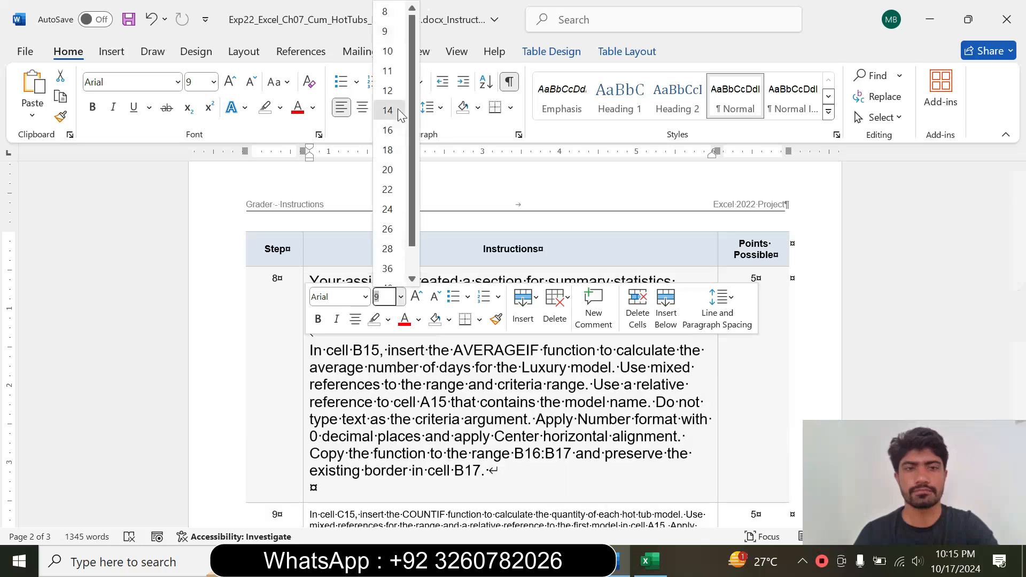
left_click(387, 111)
left_click(280, 107)
left_click(312, 162)
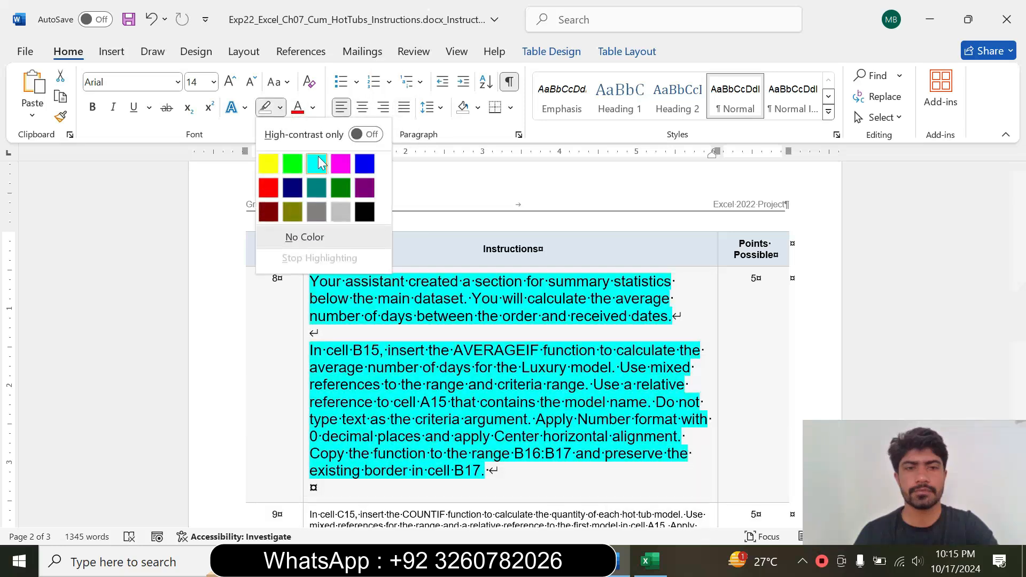
left_click_drag(1022, 299, 1020, 305)
left_click_drag(310, 306, 528, 375)
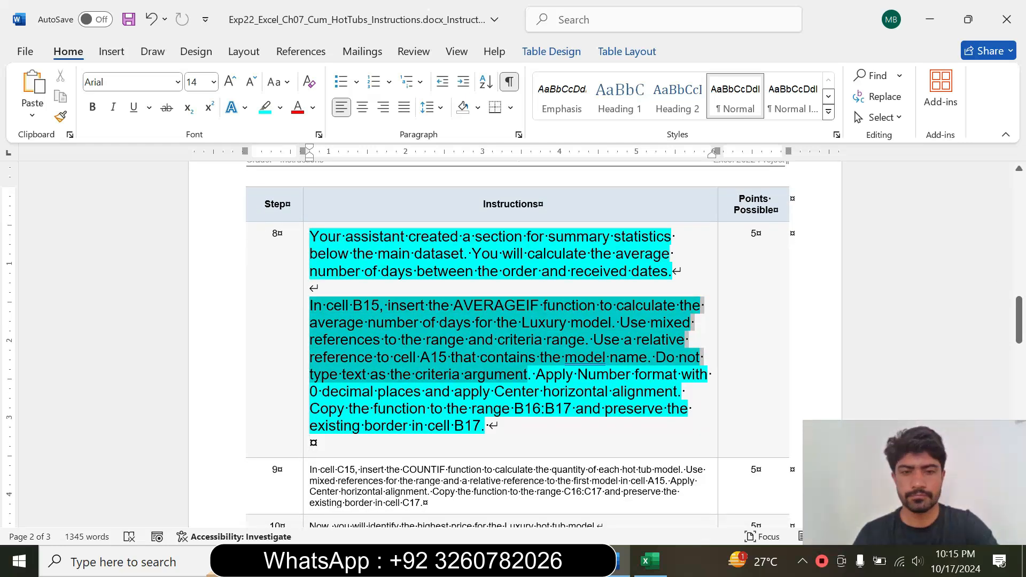
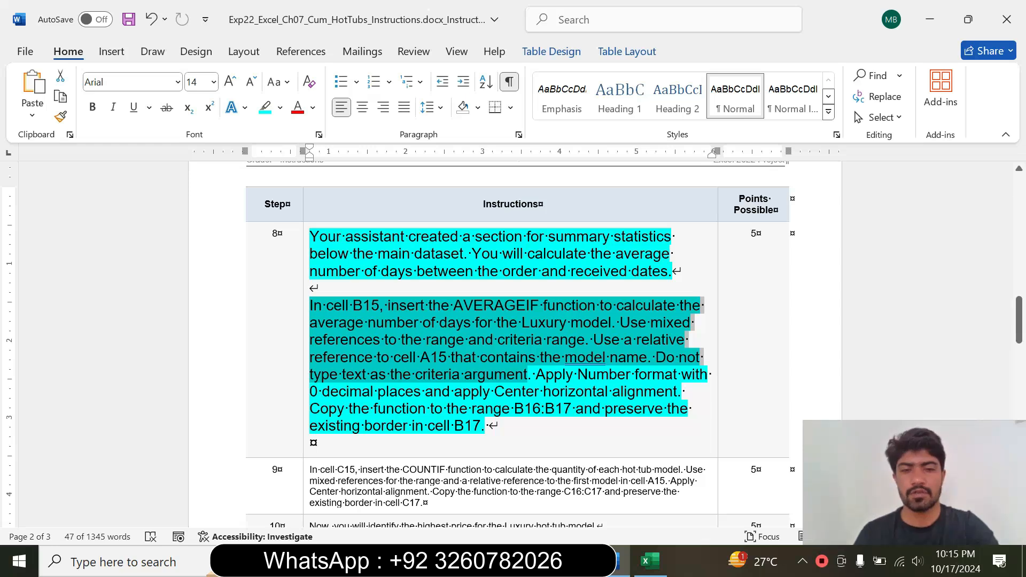
- Check step 8's function requirement in Word, then start an AVERAGEIF function in B15 of the Excel Orders sheet and open its arguments
left_click(564, 409)
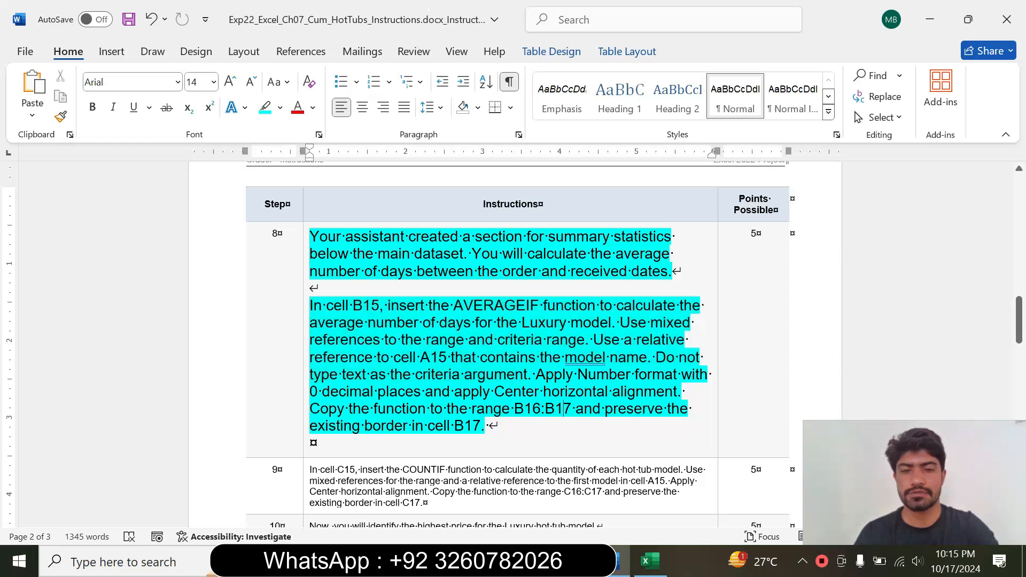
left_click_drag(325, 305, 543, 305)
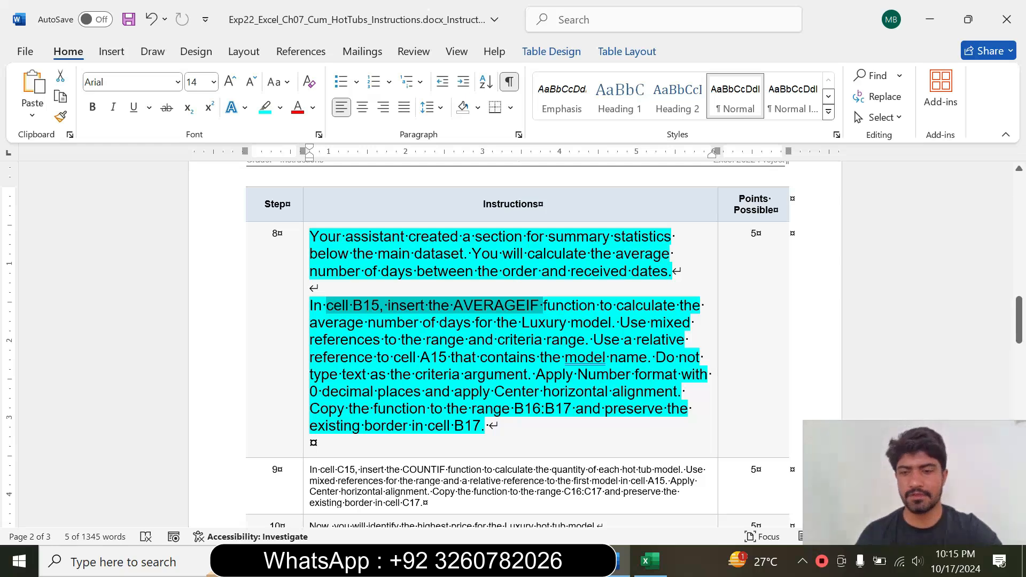
left_click(649, 568)
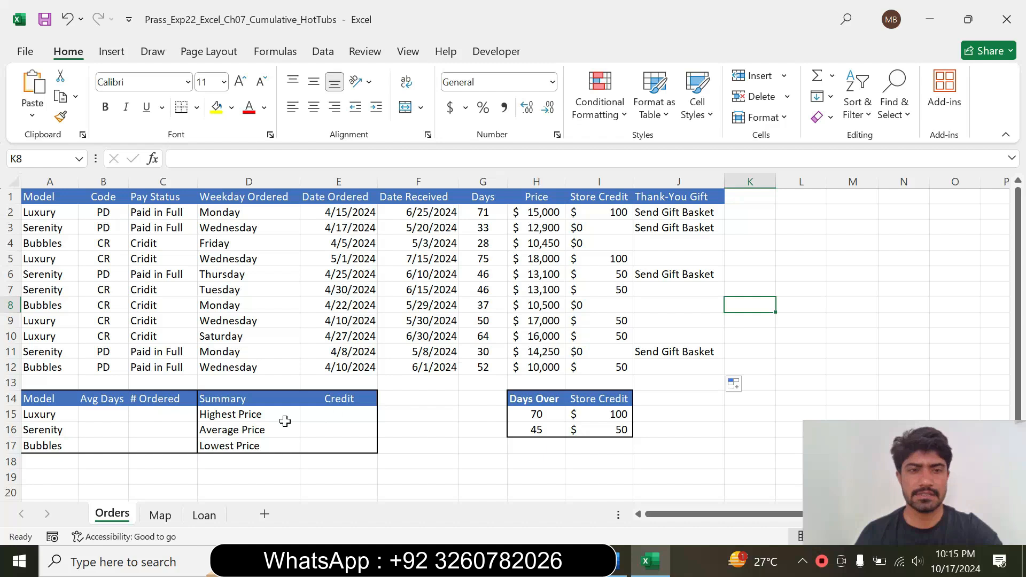
left_click(103, 413)
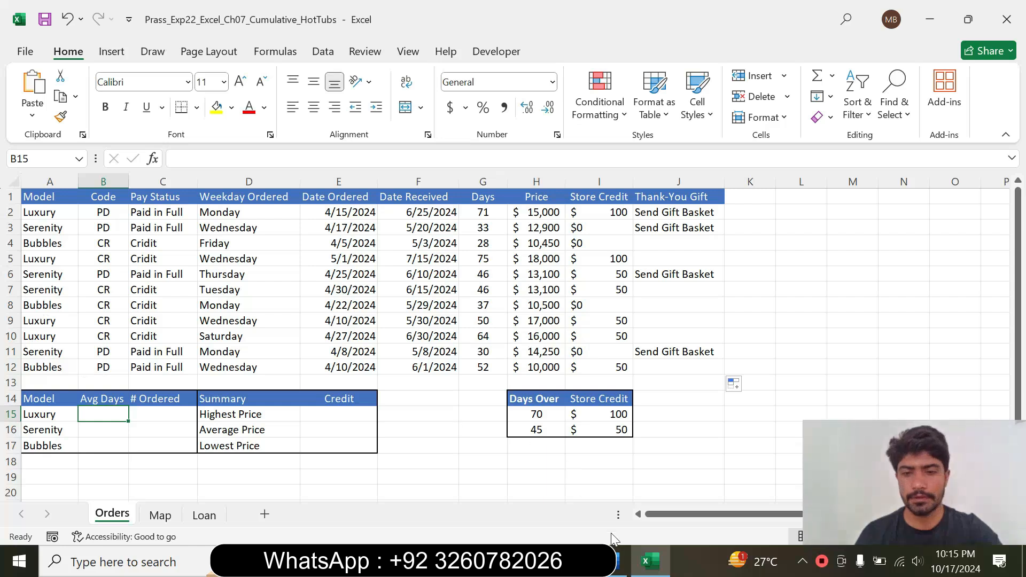
left_click(620, 561)
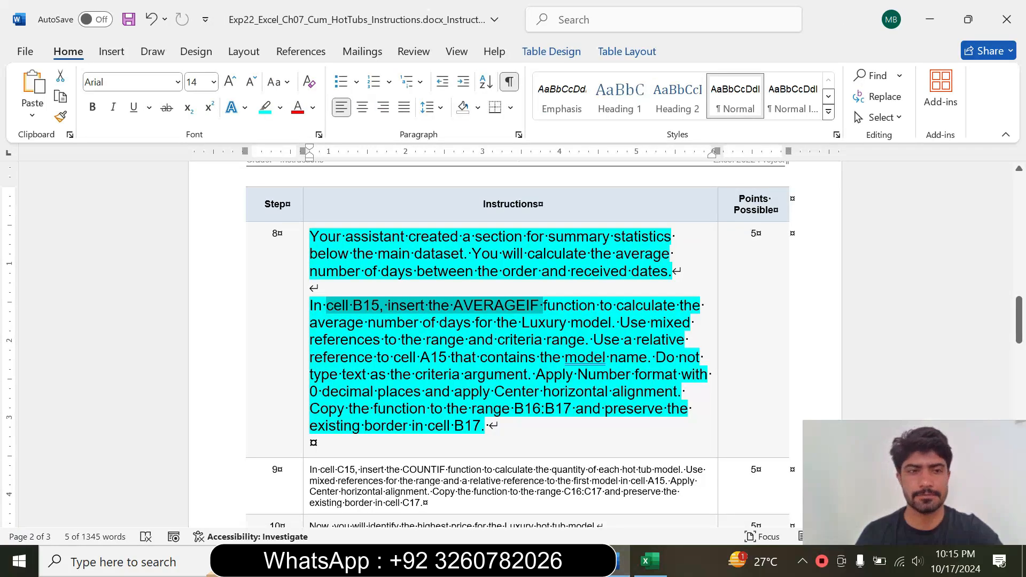
left_click(649, 561)
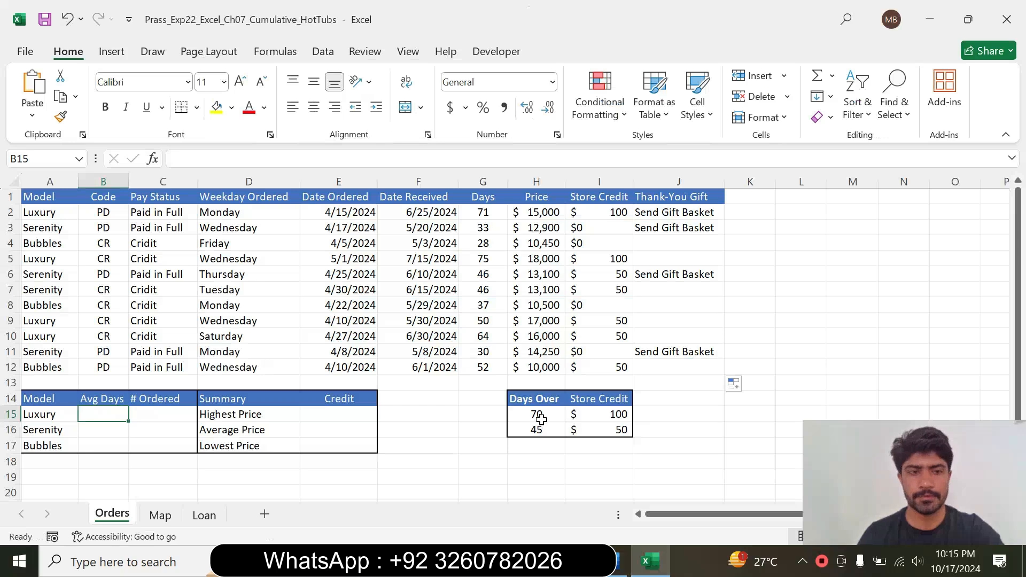
type("=")
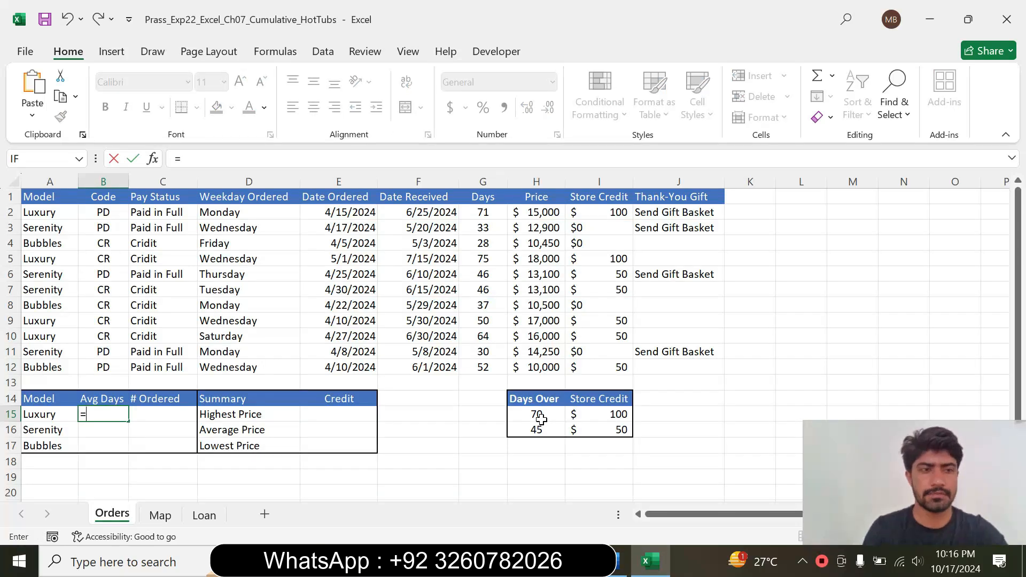
type("aver")
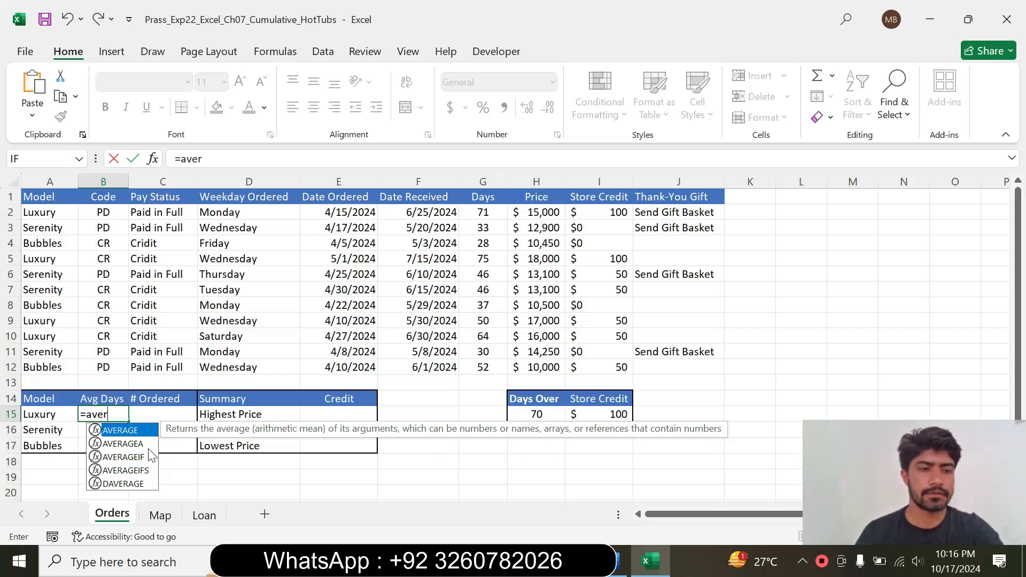
double_click(124, 457)
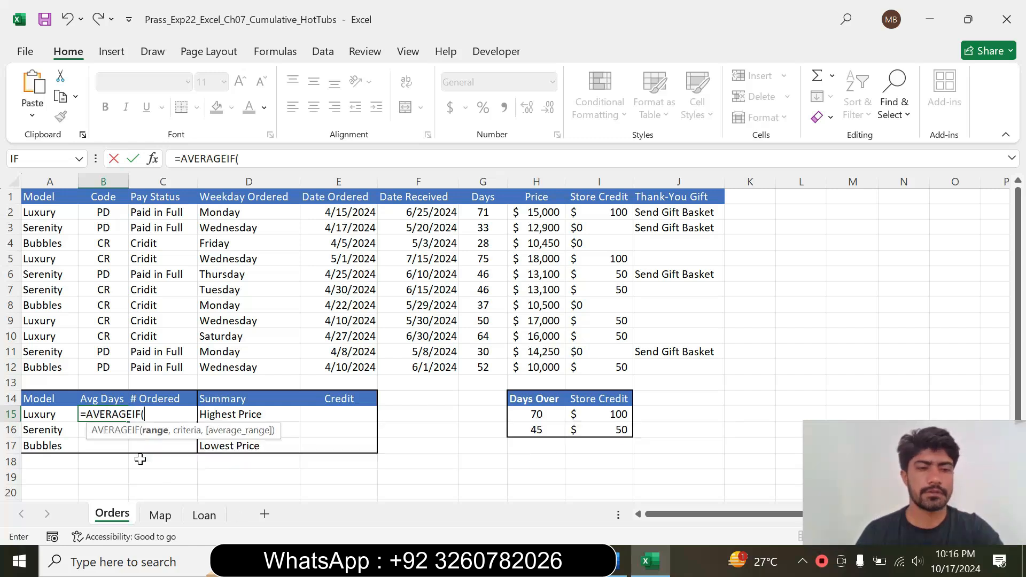
left_click(153, 162)
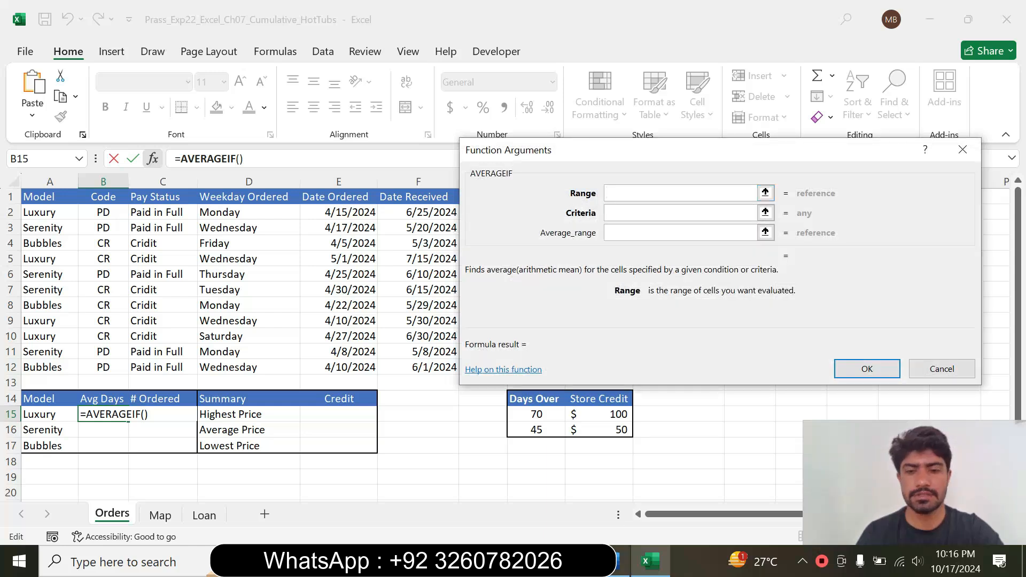
- Recheck step 8 in Word, then set AVERAGEIF's range to $A$2:$A$12 and its criteria to A15 in Excel
left_click(620, 562)
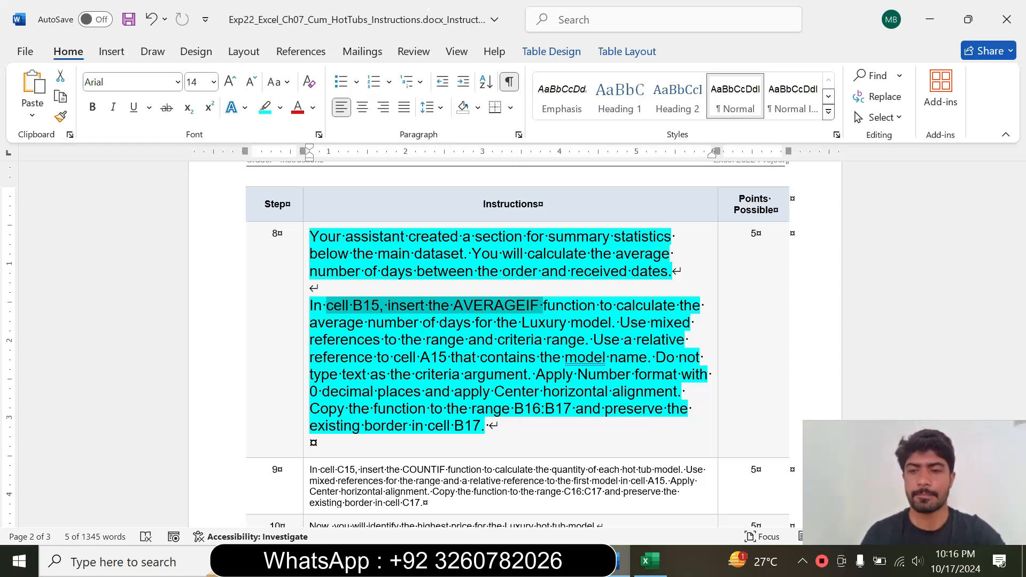
left_click(650, 561)
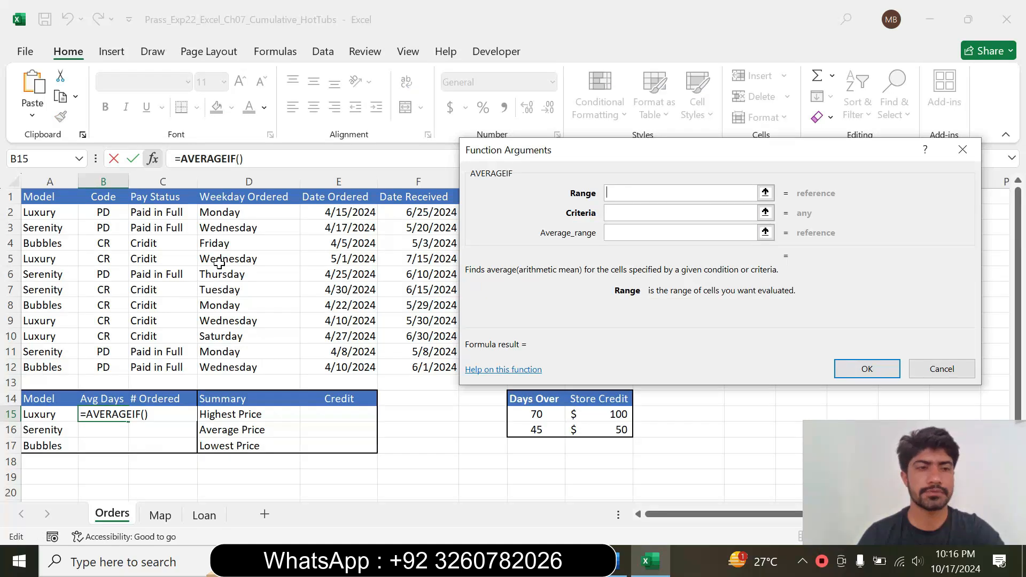
left_click_drag(57, 214, 41, 369)
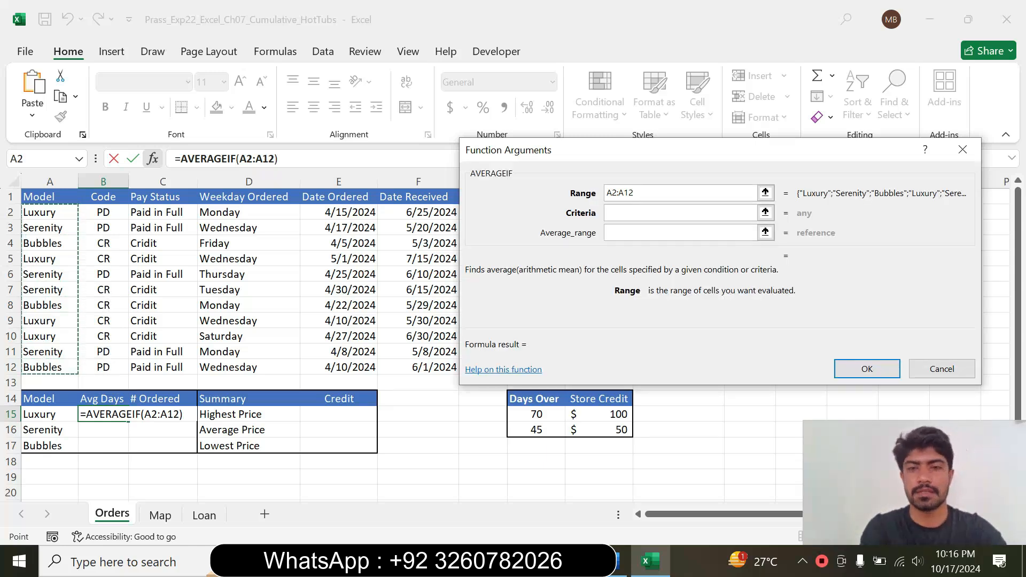
key("F4")
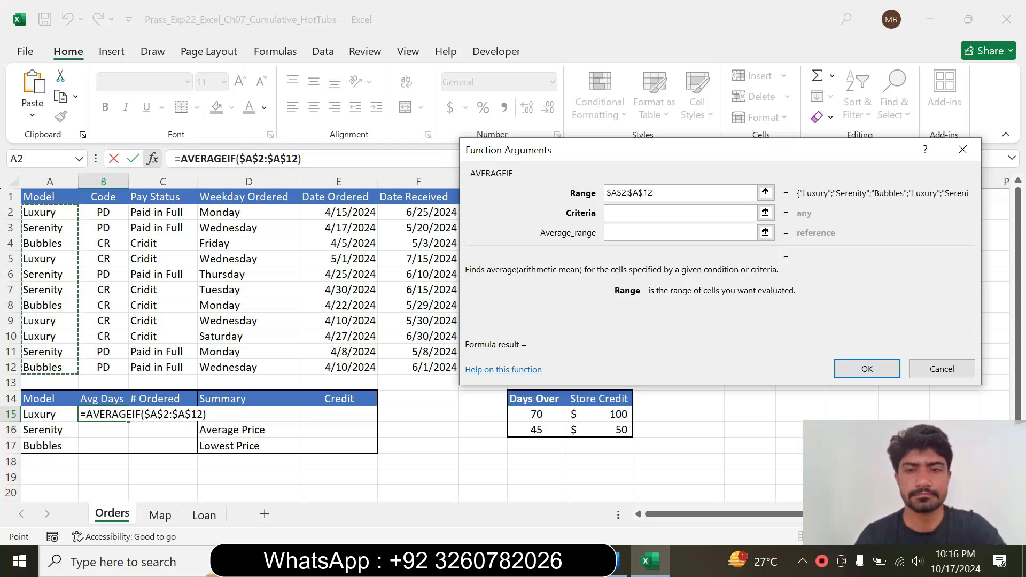
left_click(648, 215)
left_click(614, 561)
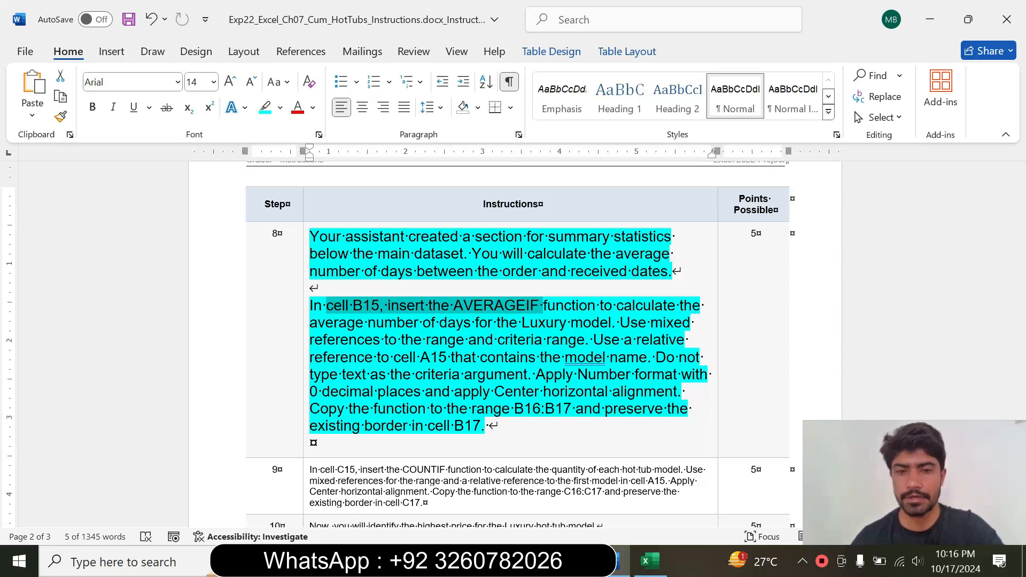
left_click(649, 561)
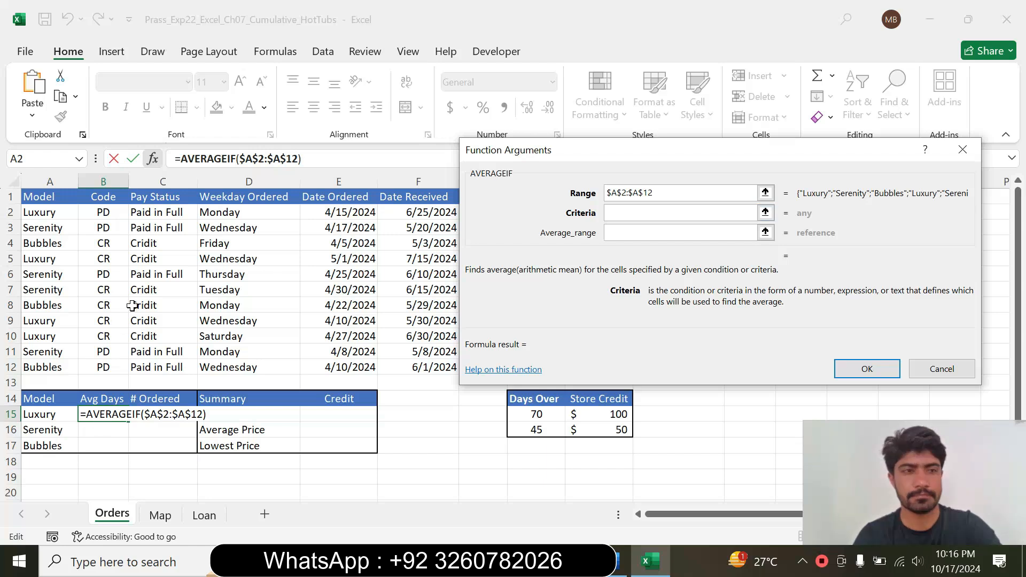
left_click(46, 416)
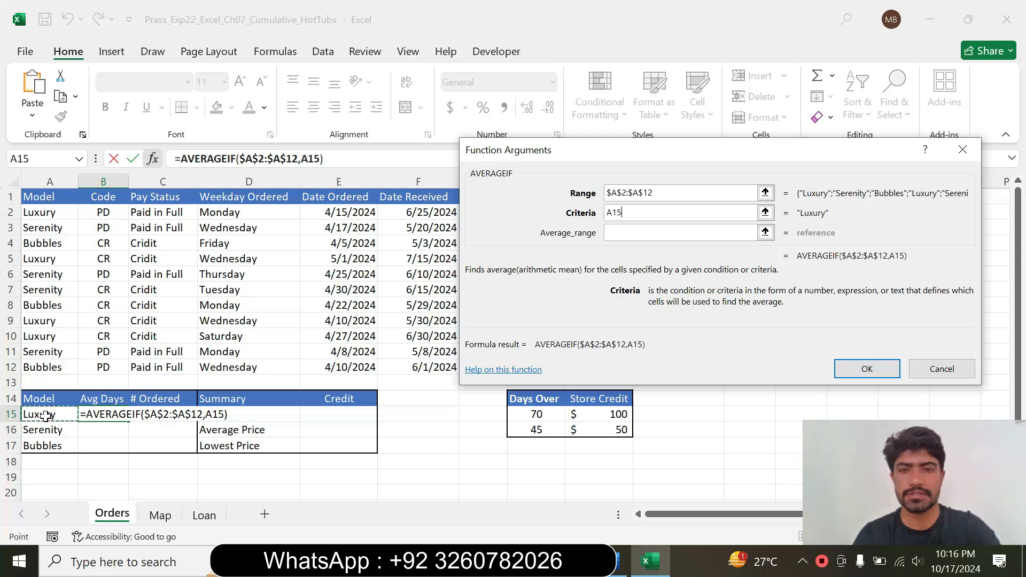
- Set AVERAGEIF's average range to the Days values as $G$2:$G$12 and complete the function in B15
left_click(679, 232)
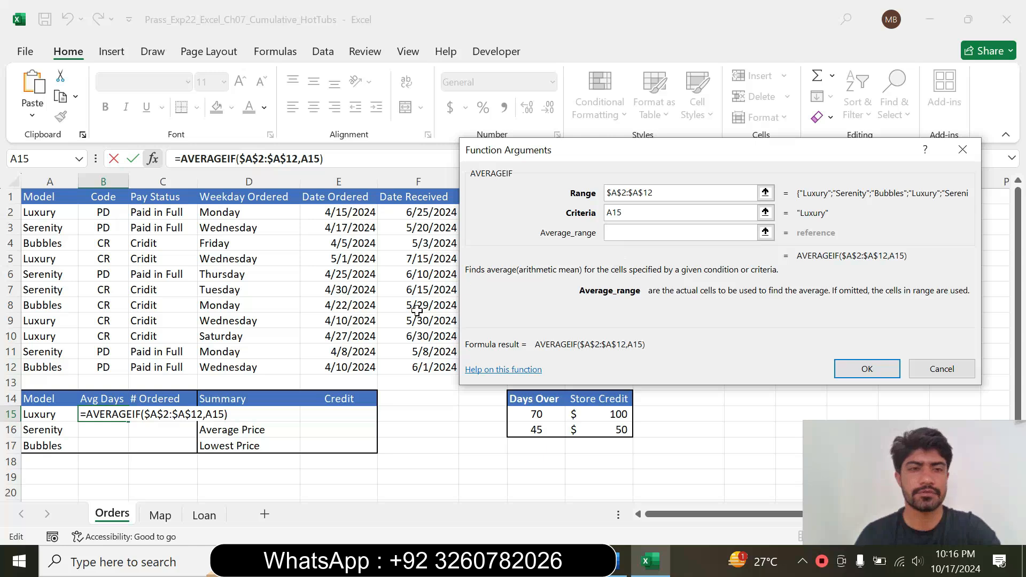
left_click_drag(557, 155, 631, 205)
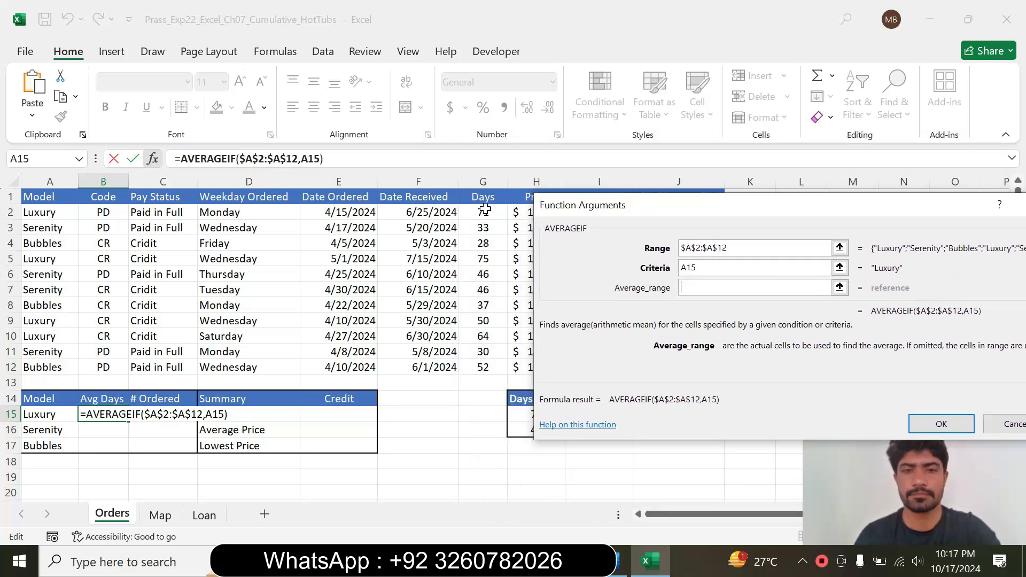
left_click_drag(485, 210, 486, 364)
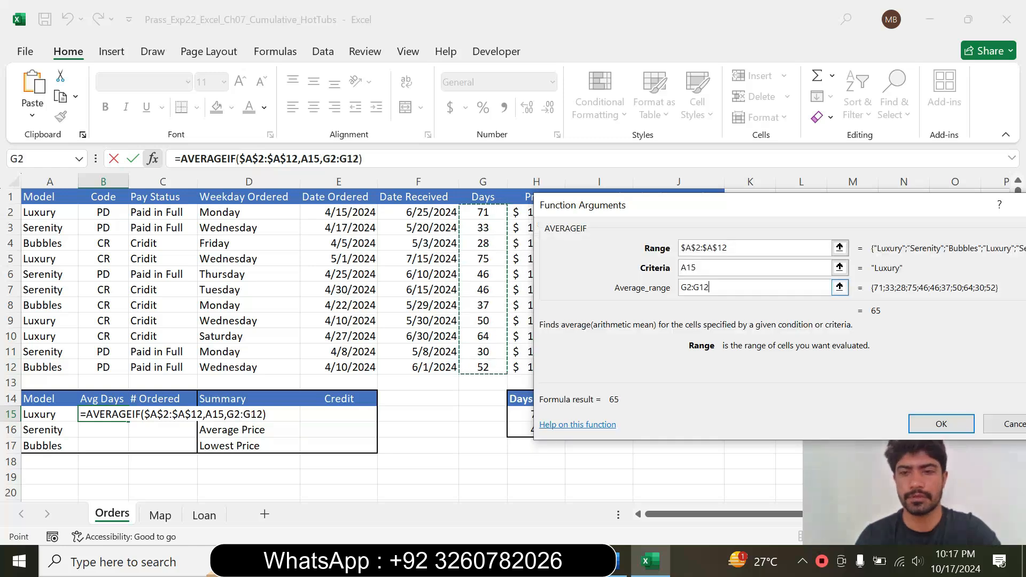
key("F4")
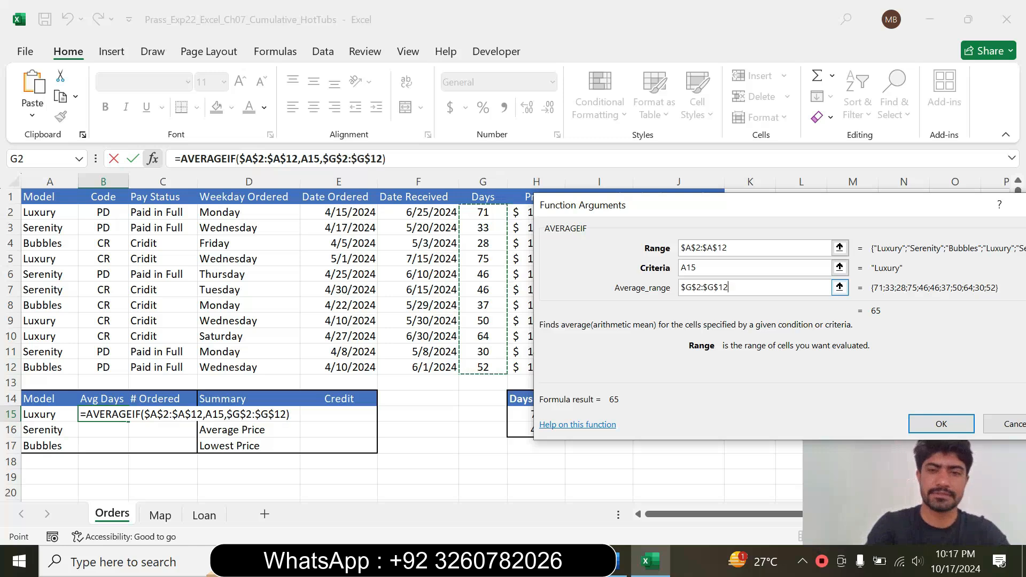
left_click(940, 423)
- Check step 8's formatting requirements in Word, then apply the Number format with 0 decimal places to B15 in Excel
key("alt+Tab")
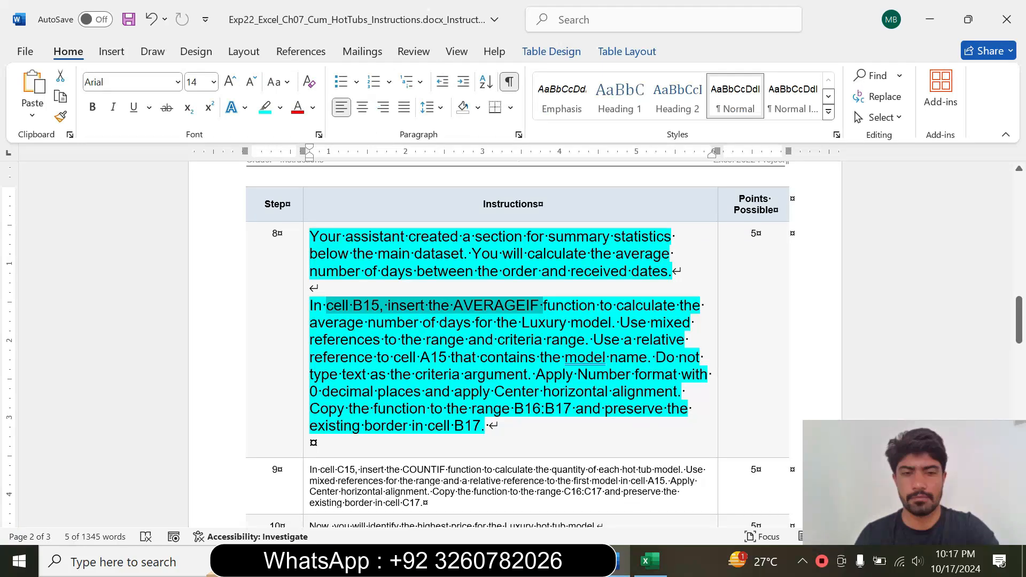
left_click_drag(536, 374, 679, 392)
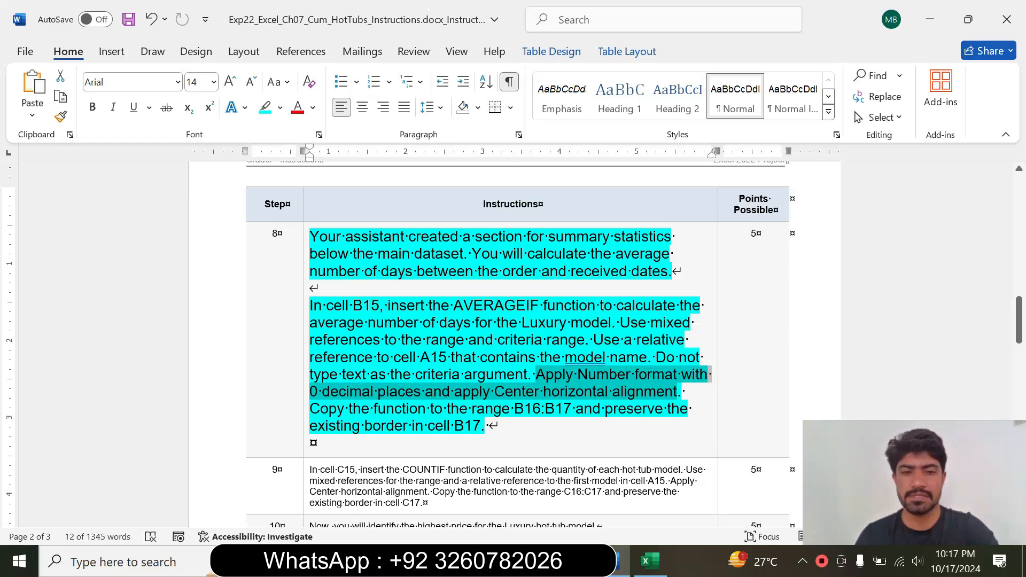
left_click(651, 561)
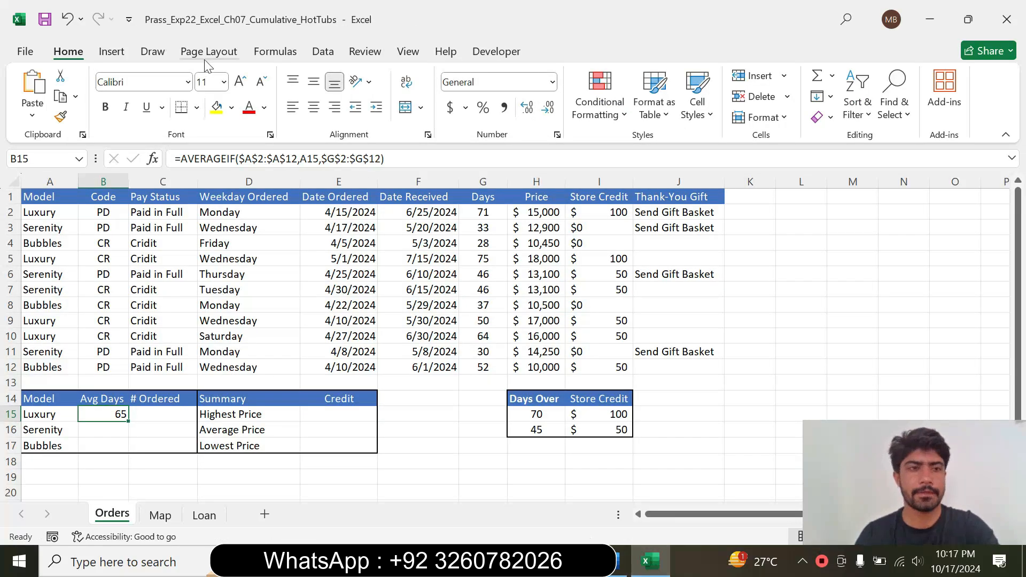
left_click(557, 135)
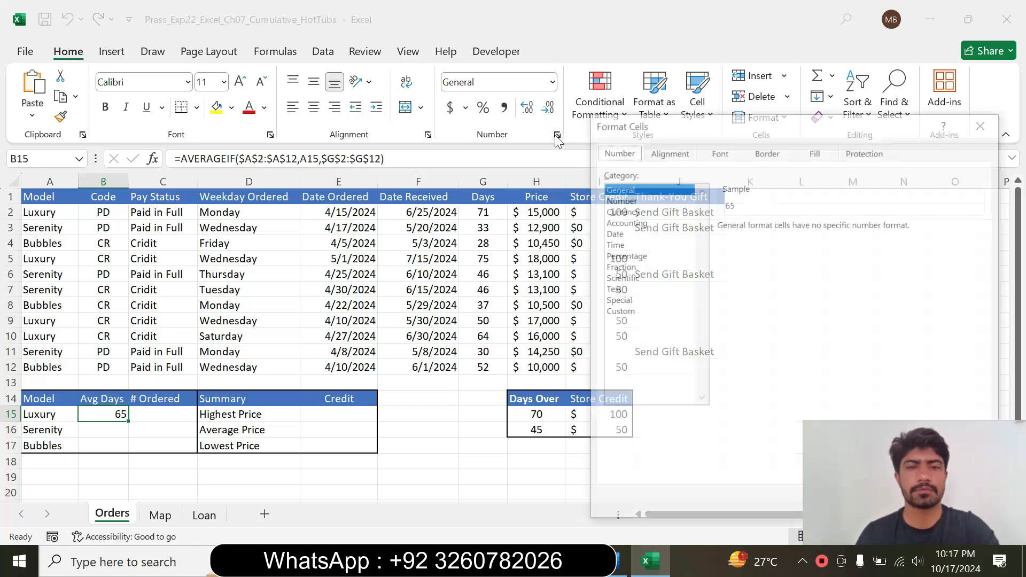
left_click(635, 201)
left_click(824, 228)
left_click(823, 229)
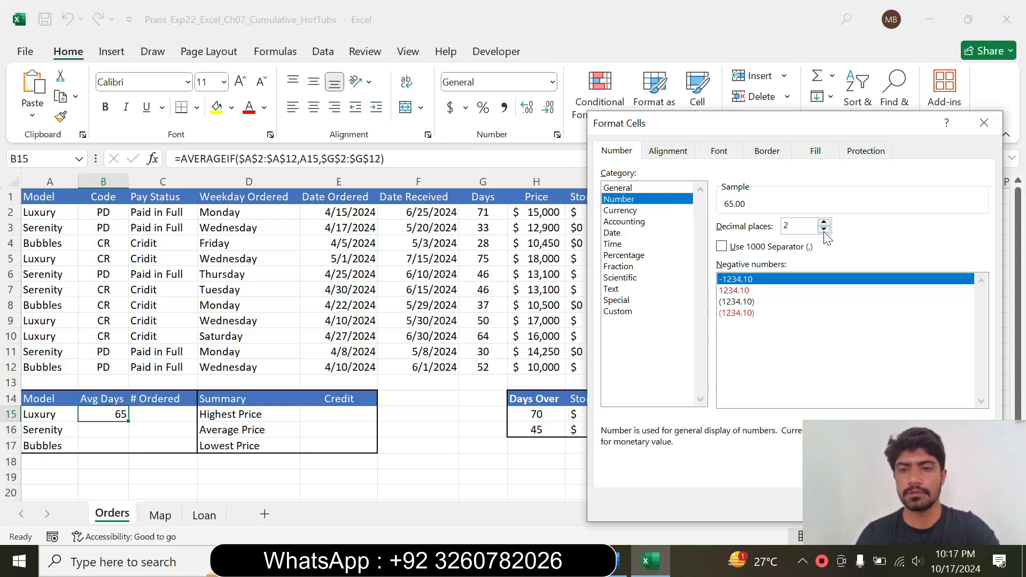
left_click_drag(781, 133, 598, 169)
left_click(710, 533)
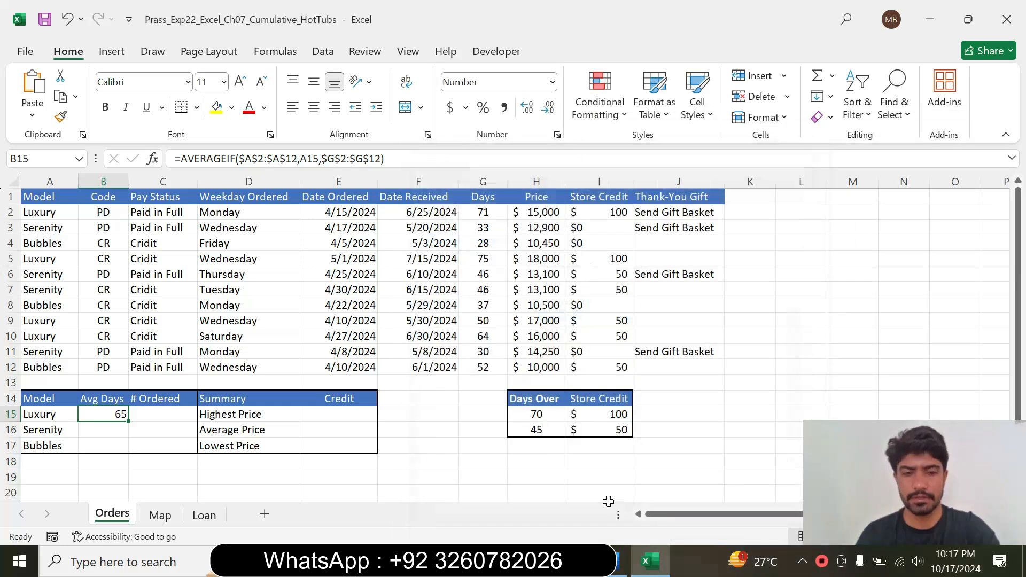
- Recheck step 8's alignment requirement in Word and center B15 horizontally in Excel
left_click(619, 562)
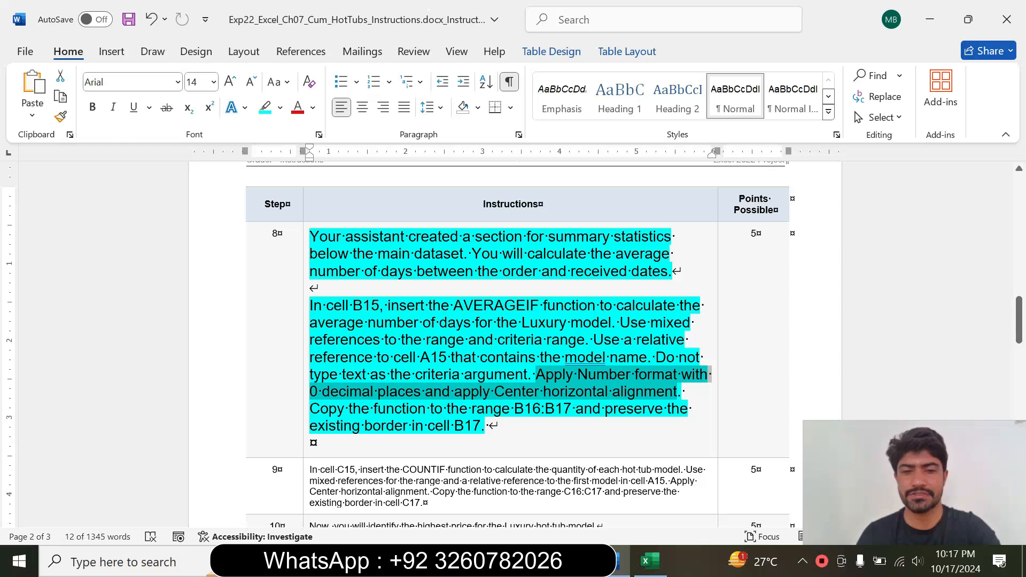
left_click(650, 562)
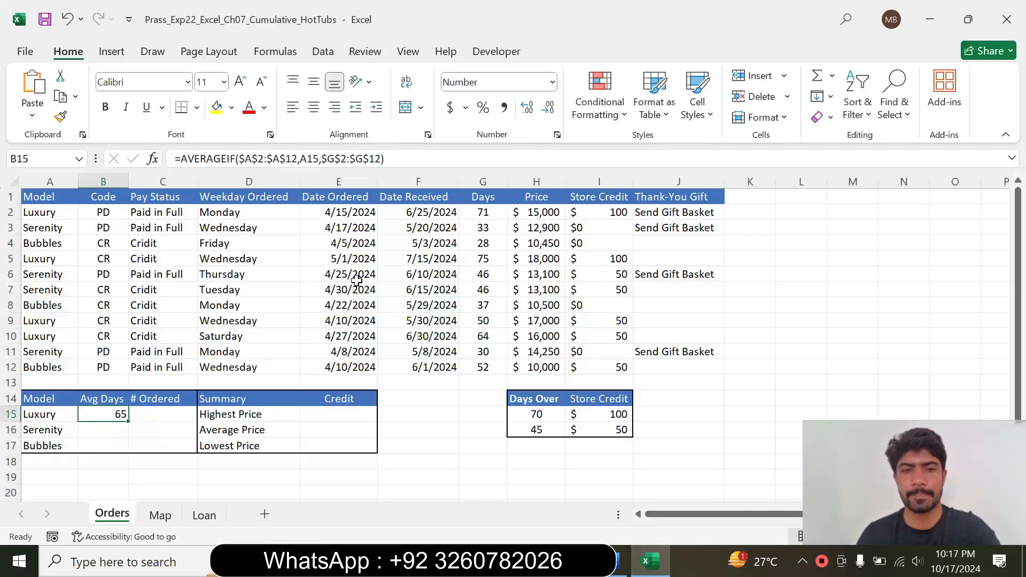
left_click(314, 107)
- Check step 8 in Word, copy B15's function down to B16:B17 in Excel using Fill Without Formatting, and return to the Word instructions
left_click(620, 561)
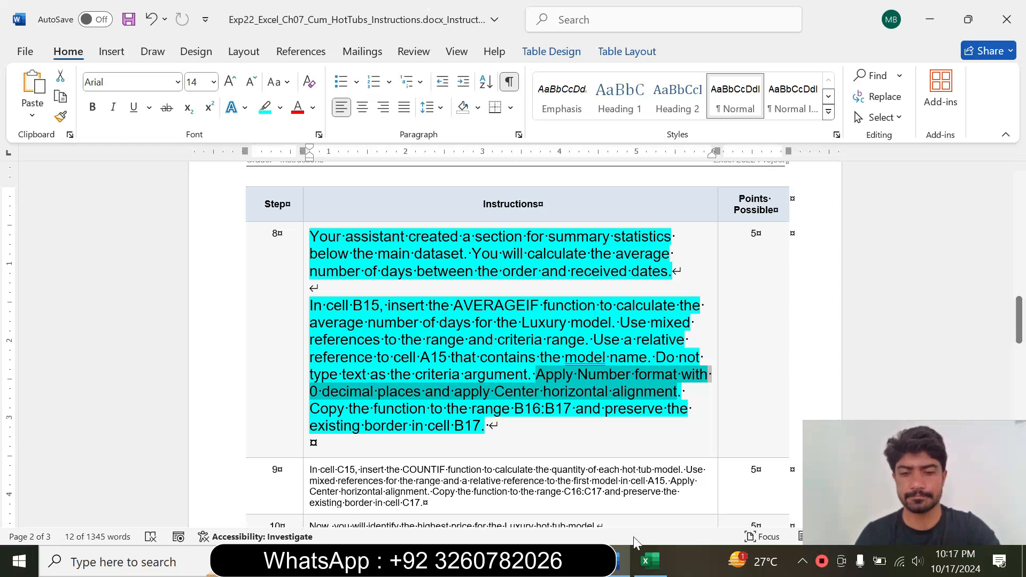
left_click(648, 561)
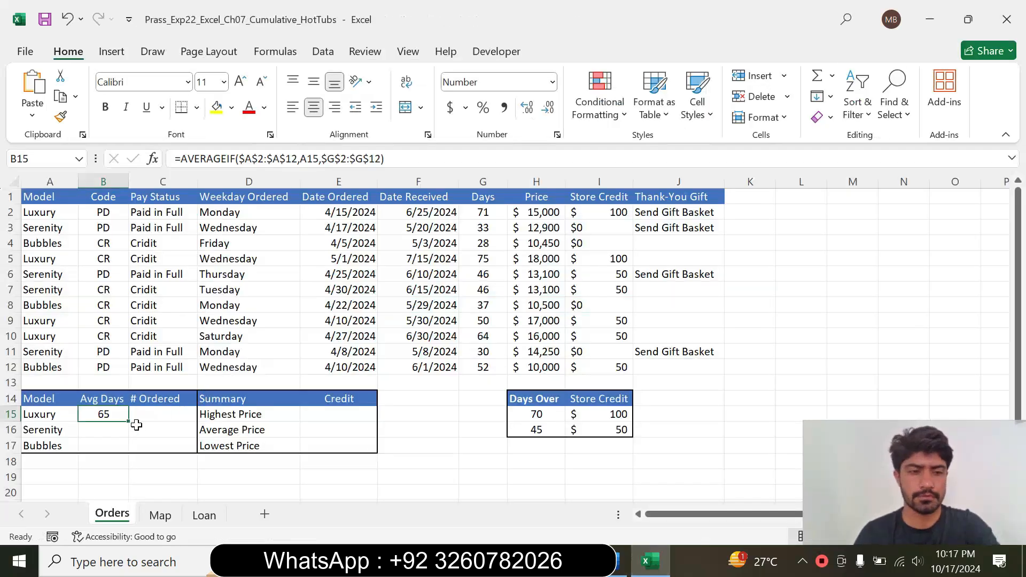
left_click_drag(129, 422, 125, 452)
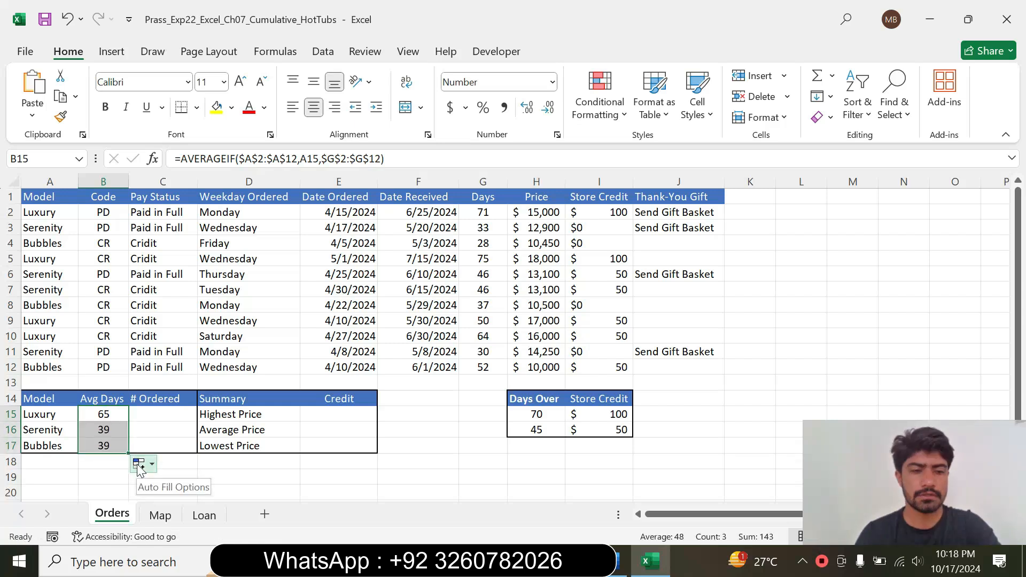
left_click(140, 465)
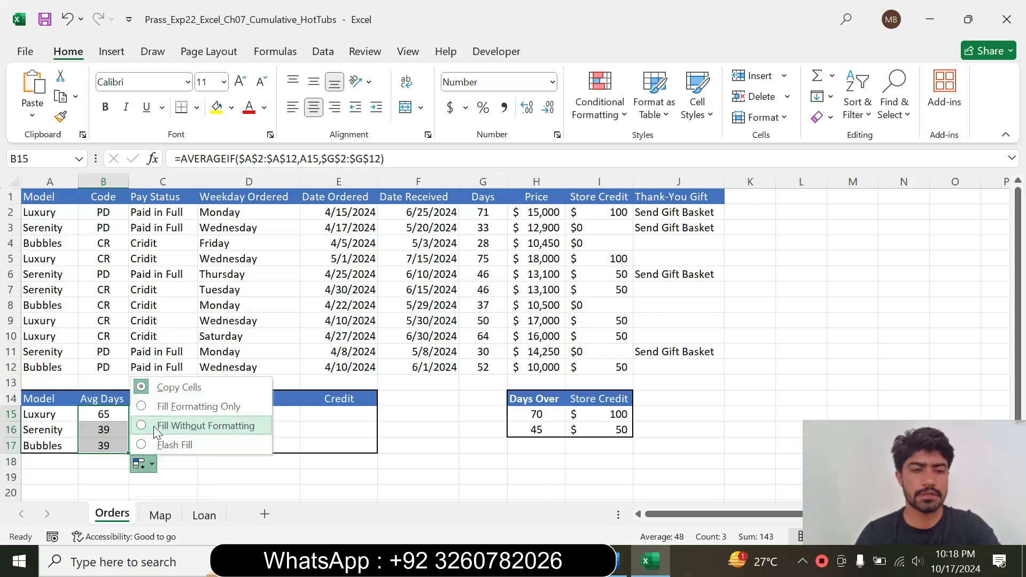
left_click(156, 426)
left_click(182, 461)
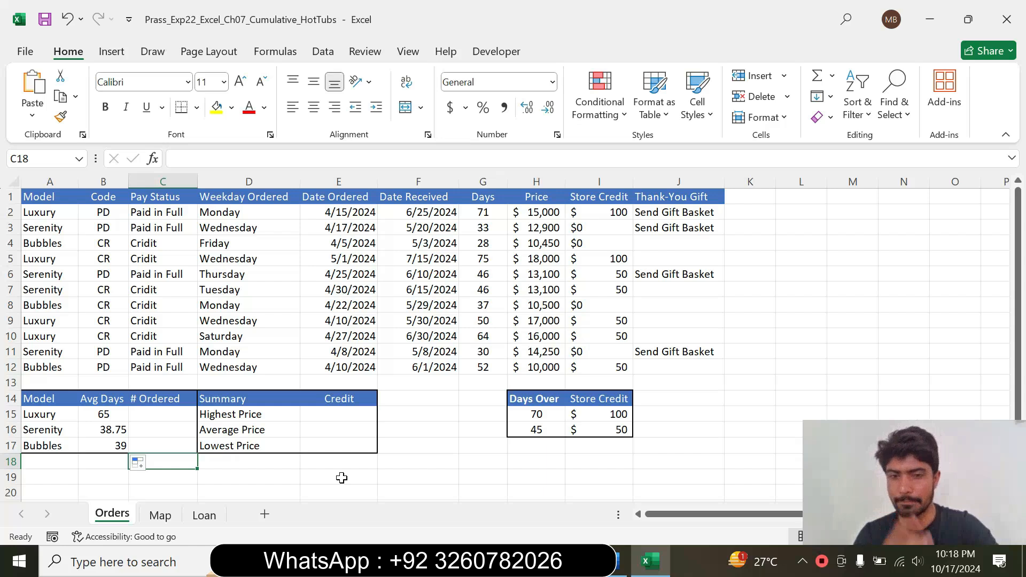
left_click(621, 562)
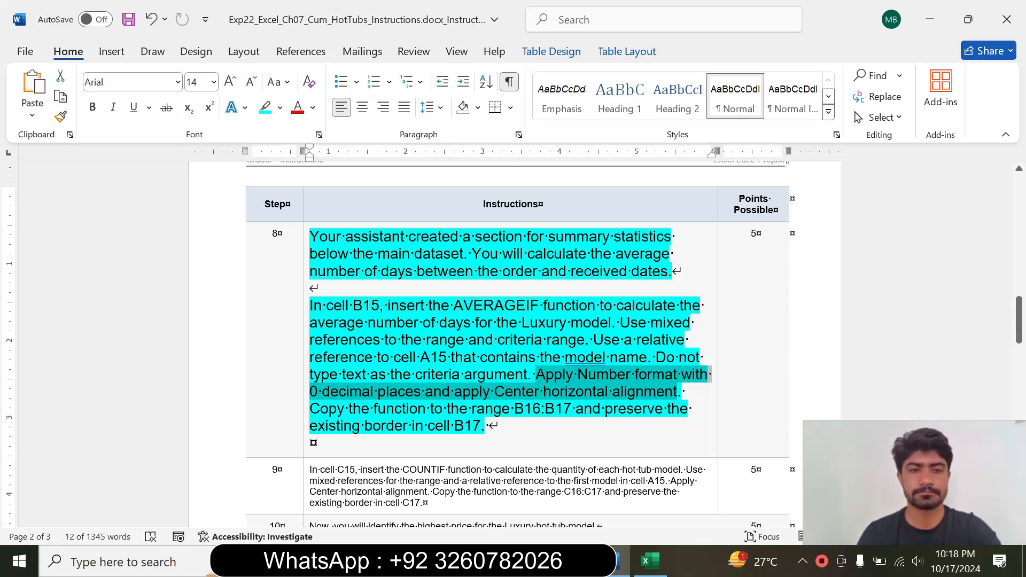
- Set step 8's instruction text in Word to 9 pt and remove its highlighting
left_click(304, 369)
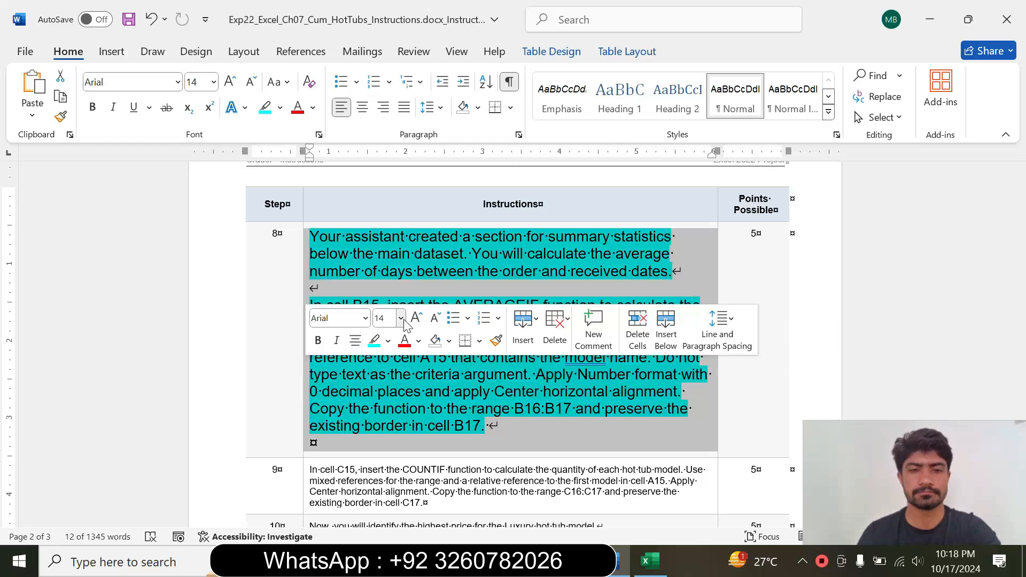
left_click(401, 319)
left_click(390, 30)
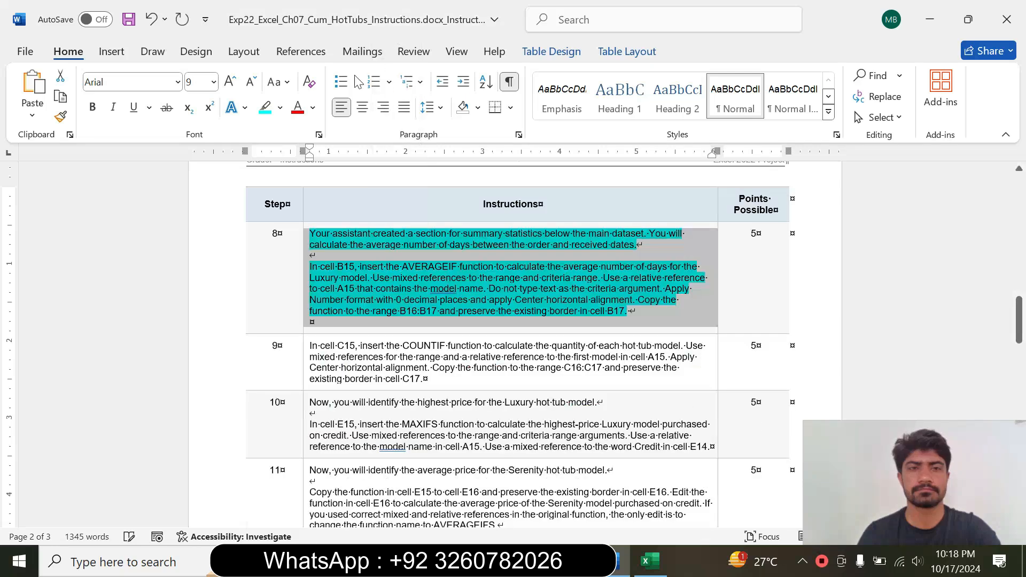
left_click(280, 107)
left_click(298, 236)
left_click(312, 322)
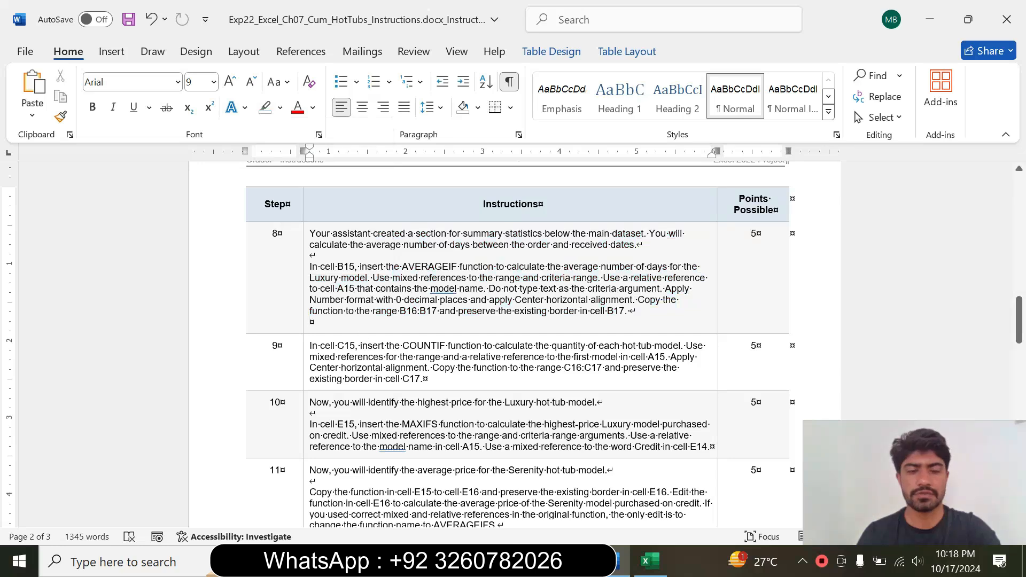
- Enlarge step 9's instruction text to 16 pt, highlight it in turquoise, and read its COUNTIF requirements
left_click(307, 372)
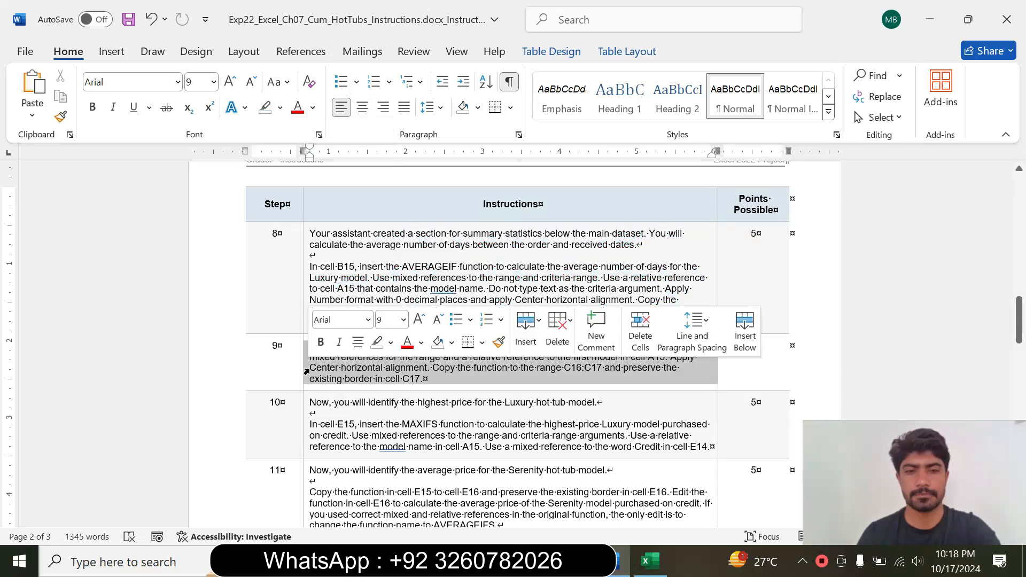
left_click(405, 330)
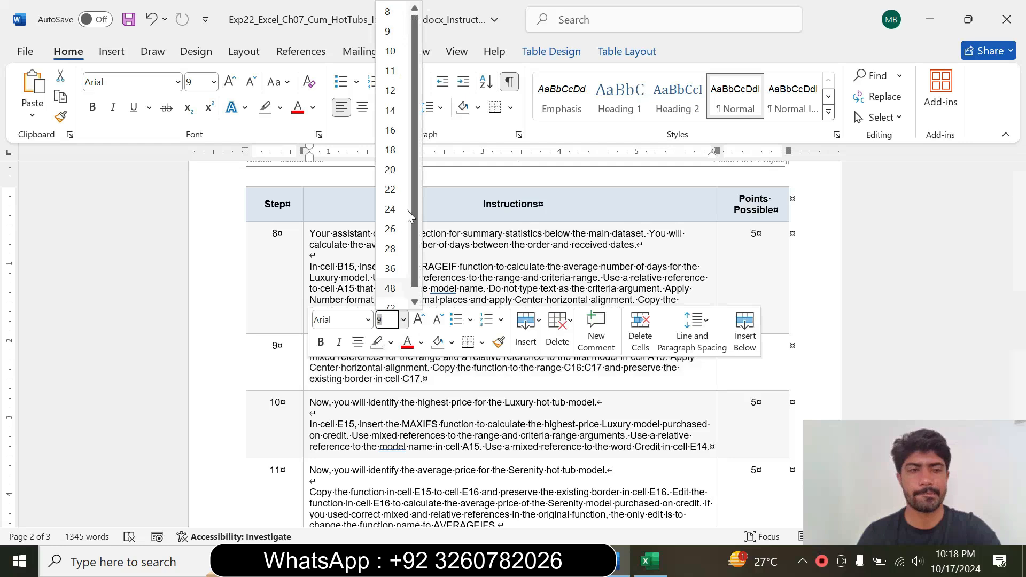
left_click(399, 134)
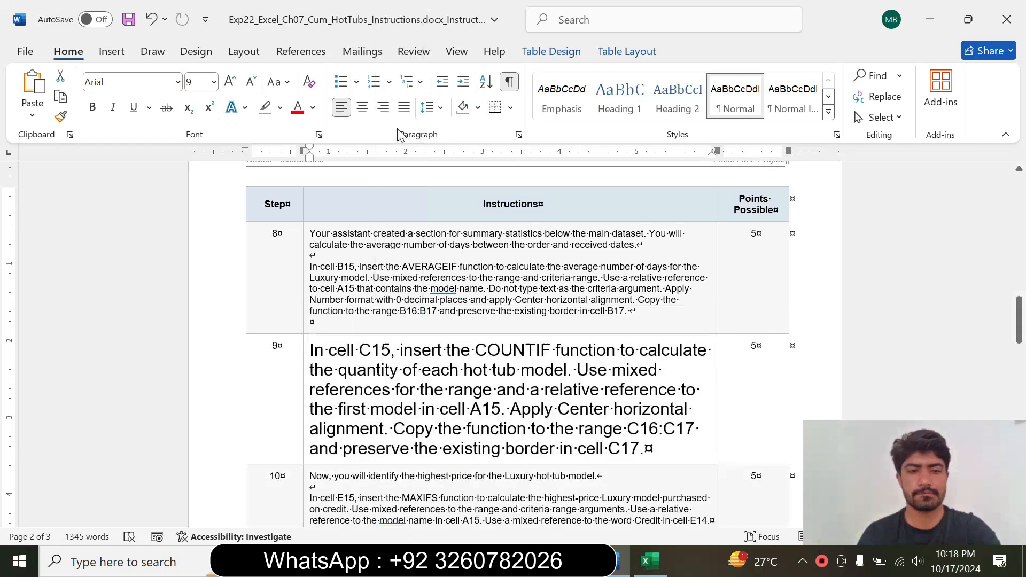
left_click(281, 107)
left_click(316, 160)
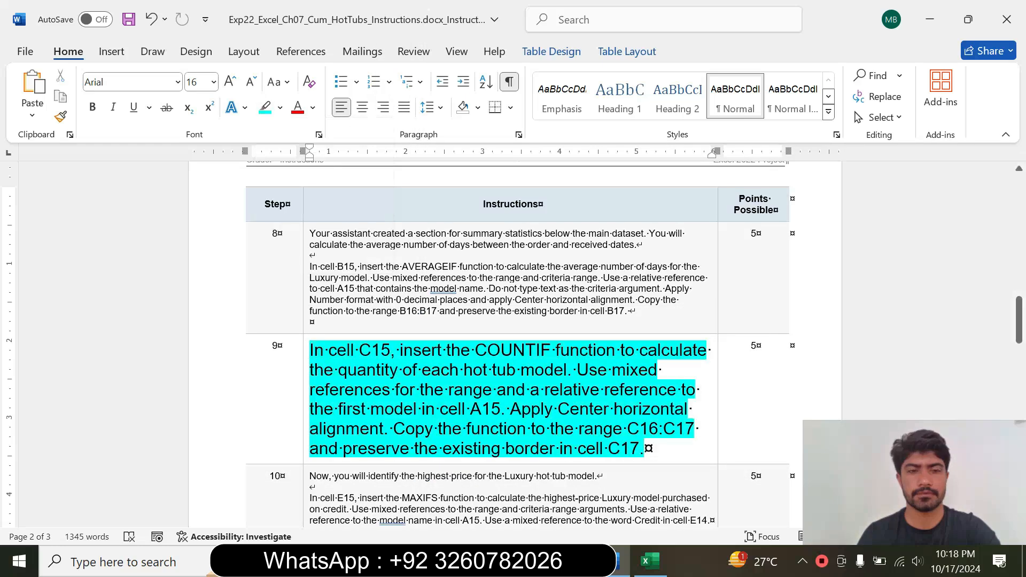
left_click_drag(310, 350, 394, 428)
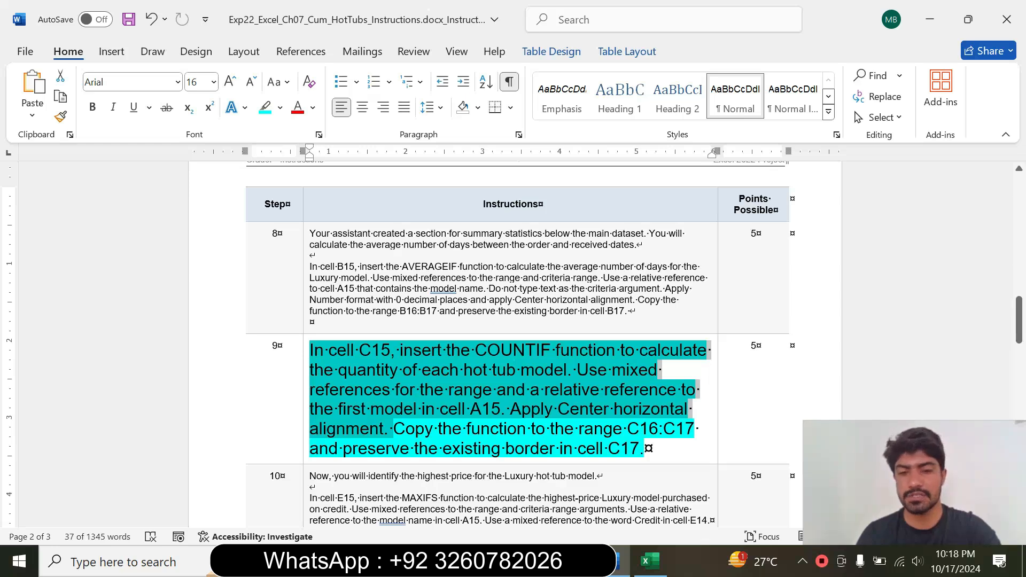
left_click(631, 448)
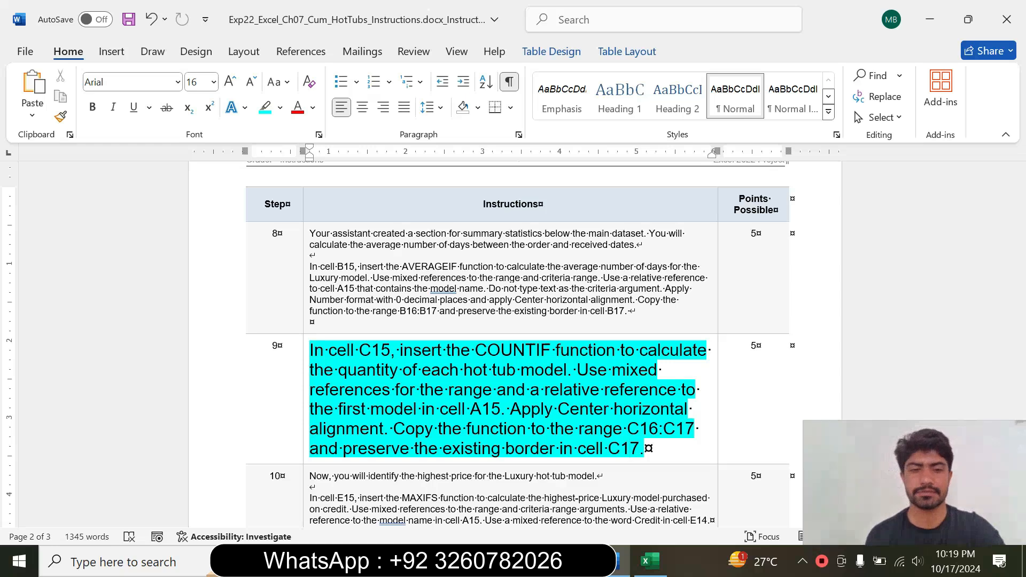
- Switch to Excel and start a COUNTIF function in C15 with its function arguments open, rechecking step 9 in Word for the function
left_click(650, 561)
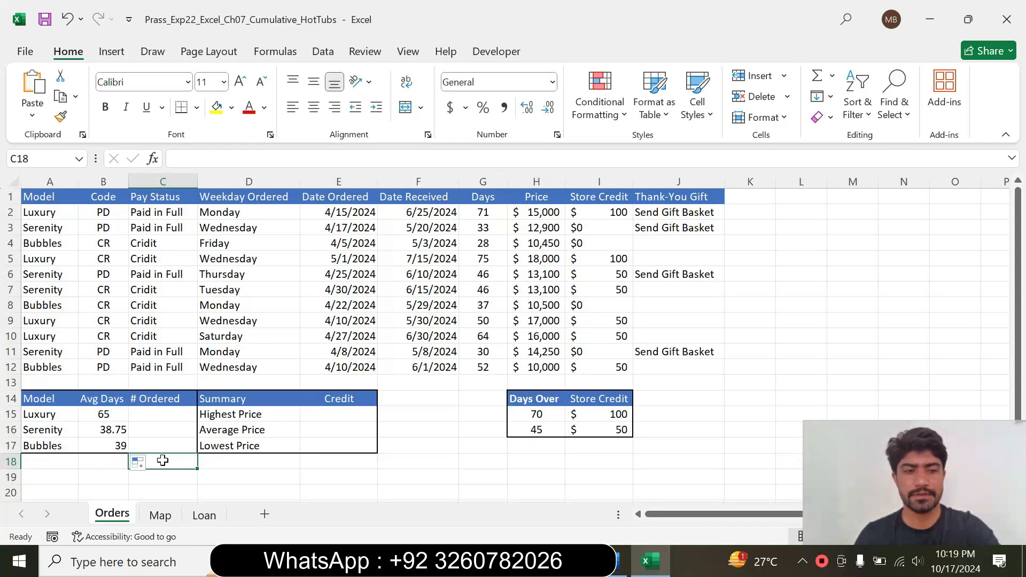
left_click(164, 412)
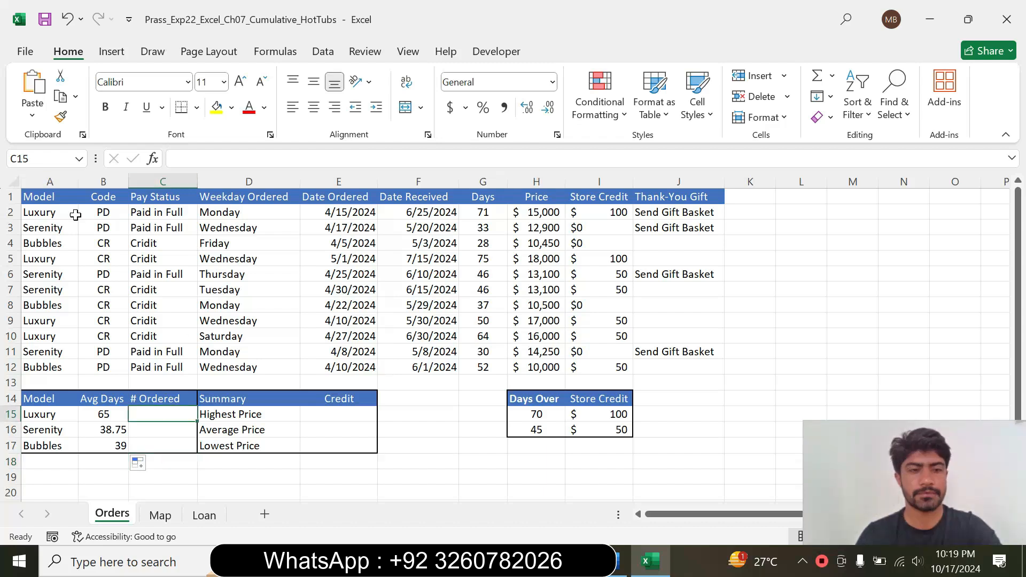
type("=")
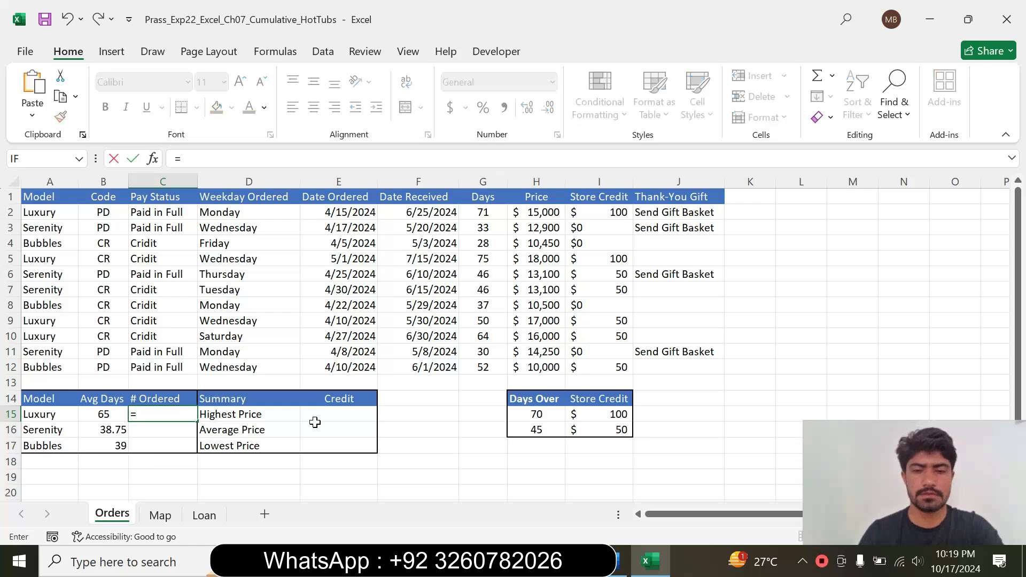
left_click(621, 561)
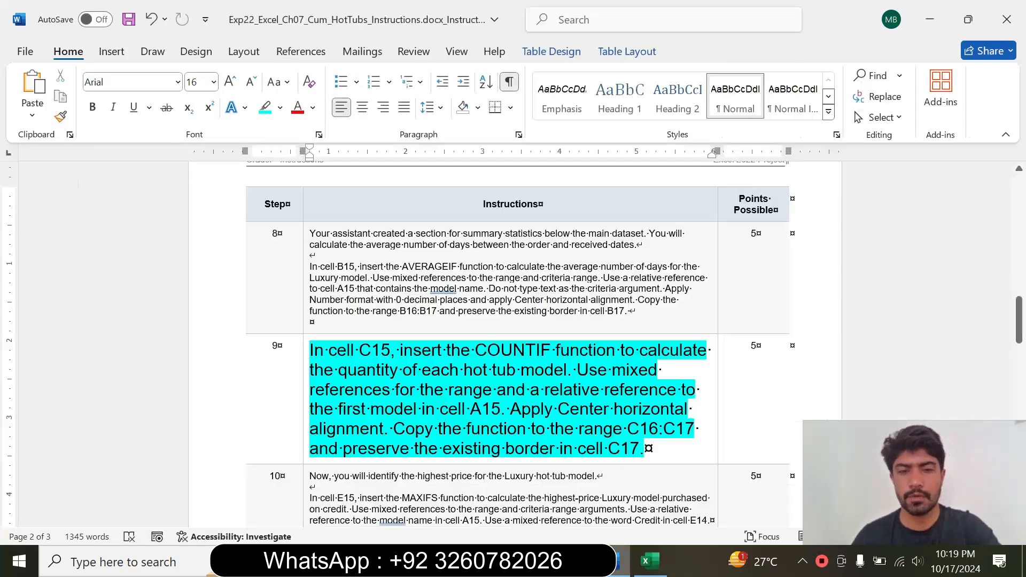
left_click(650, 561)
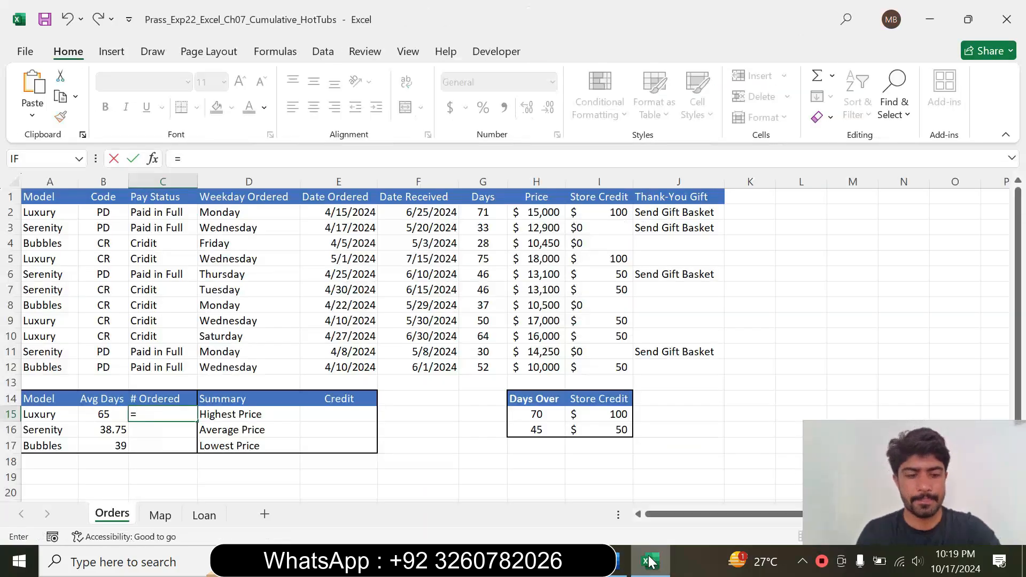
type("coun")
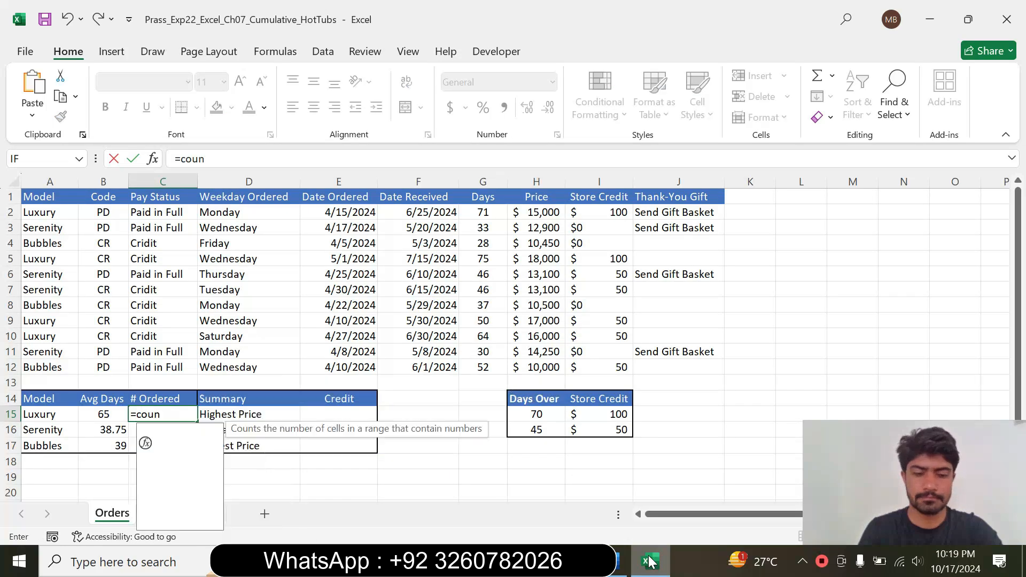
type("t")
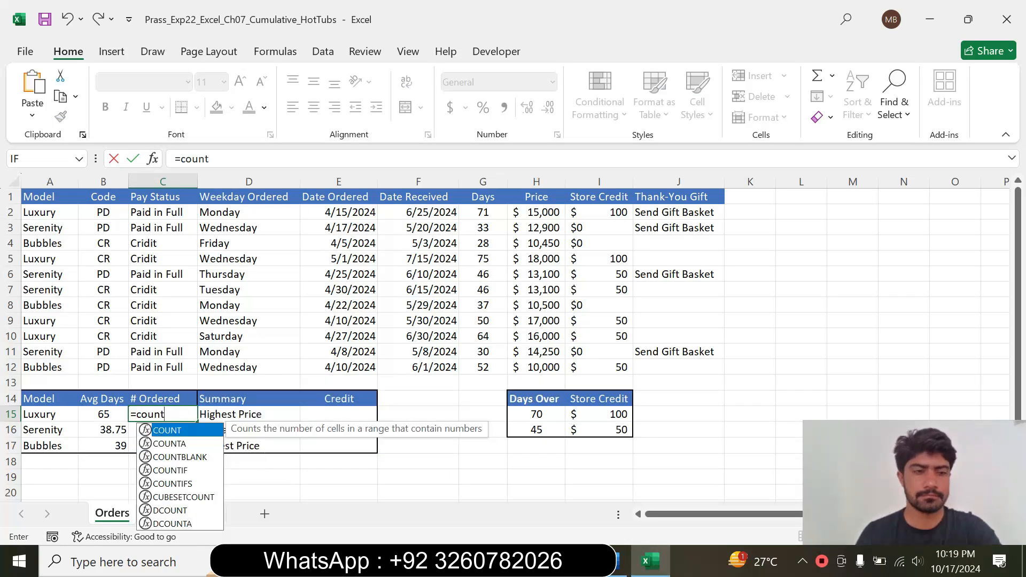
double_click(187, 475)
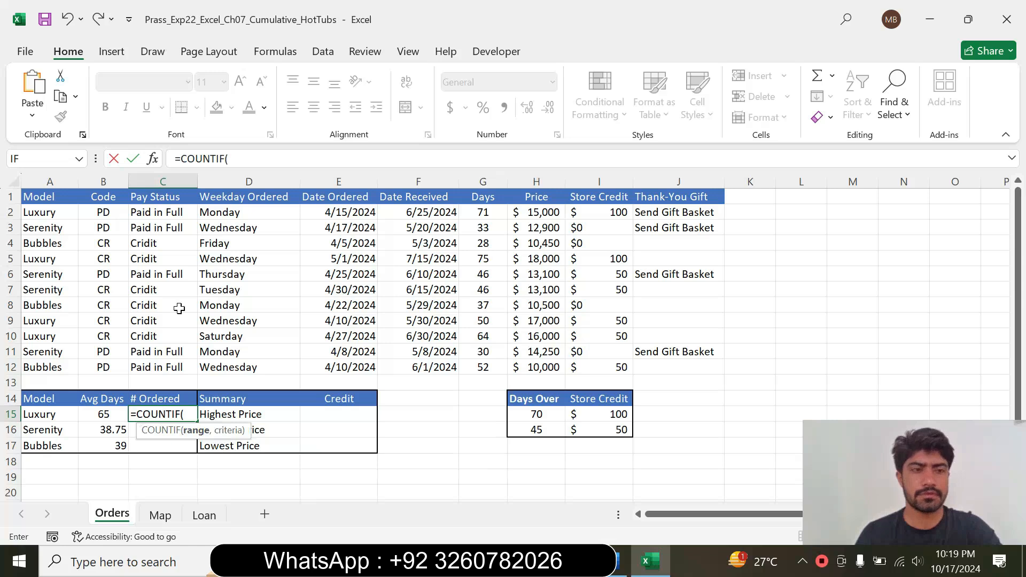
left_click(153, 159)
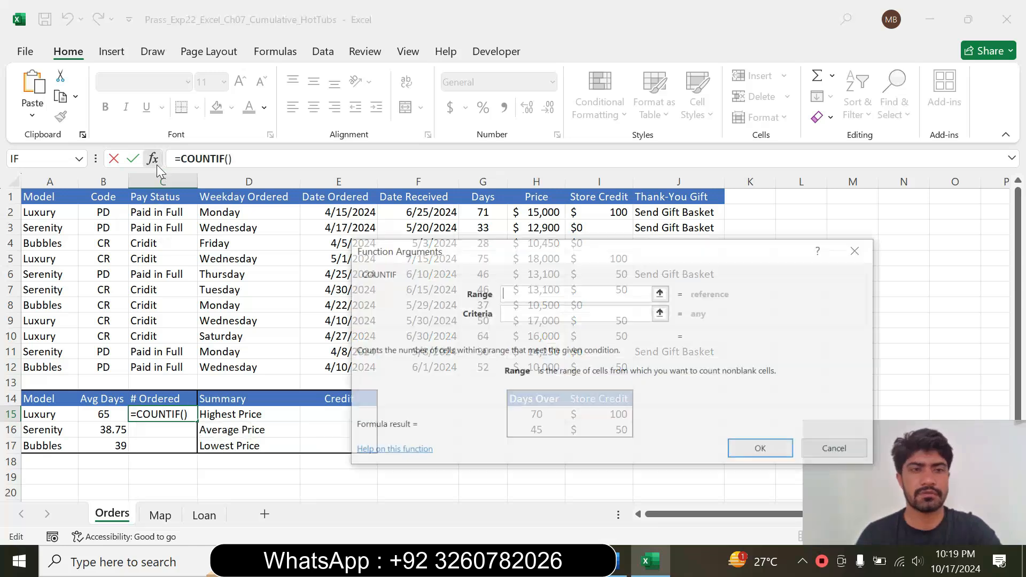
left_click_drag(507, 250, 480, 172)
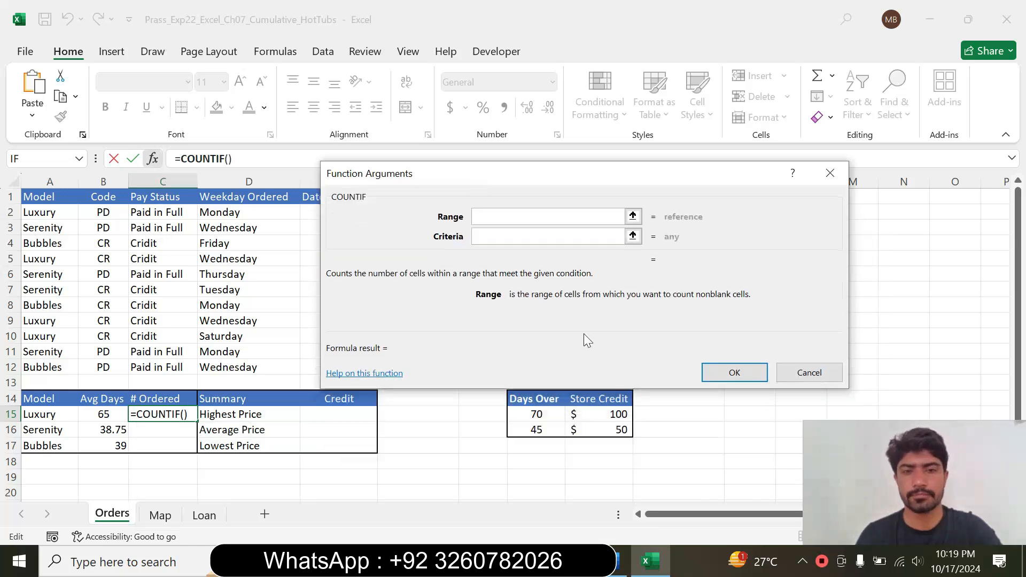
- Recheck step 9's reference requirements in Word, then set COUNTIF's range in Excel to the Model values as $A$2:$A$12
left_click(620, 561)
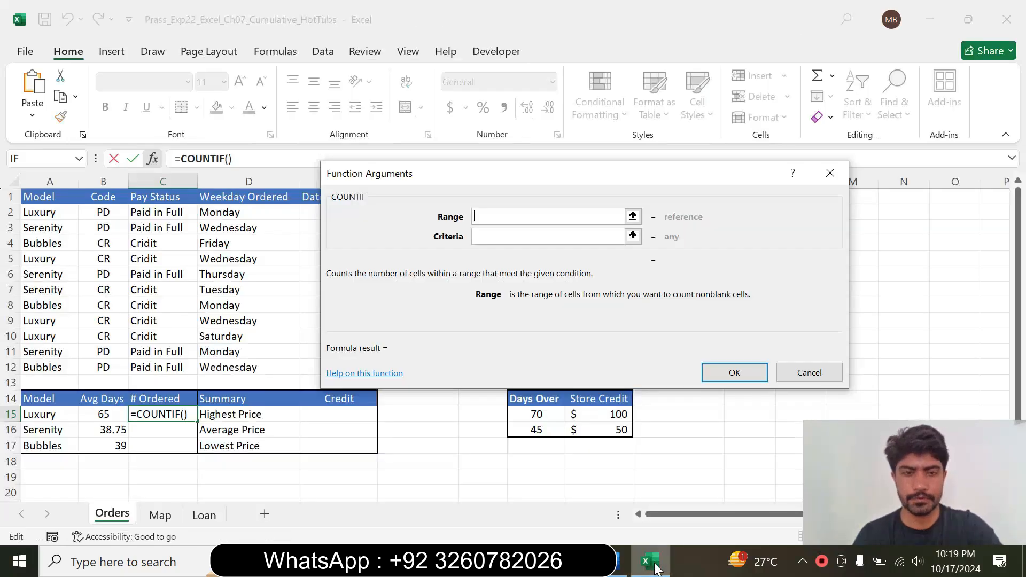
left_click(650, 560)
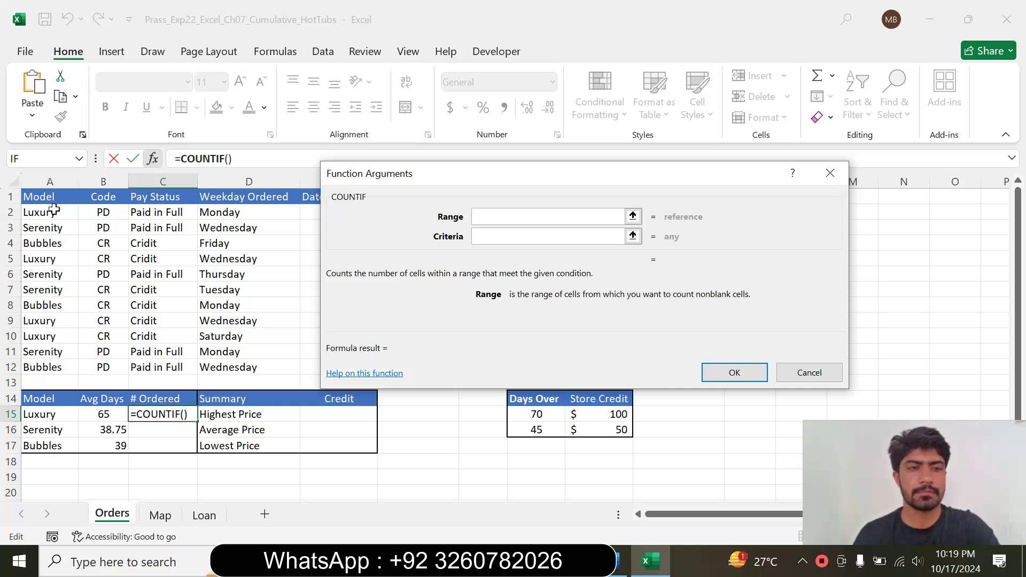
left_click_drag(54, 212, 52, 368)
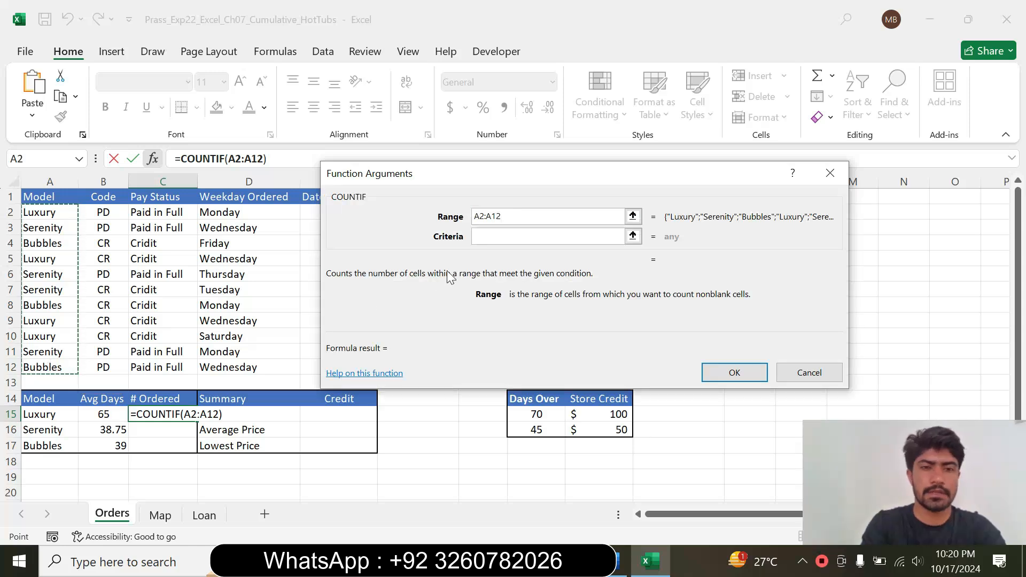
key("F4")
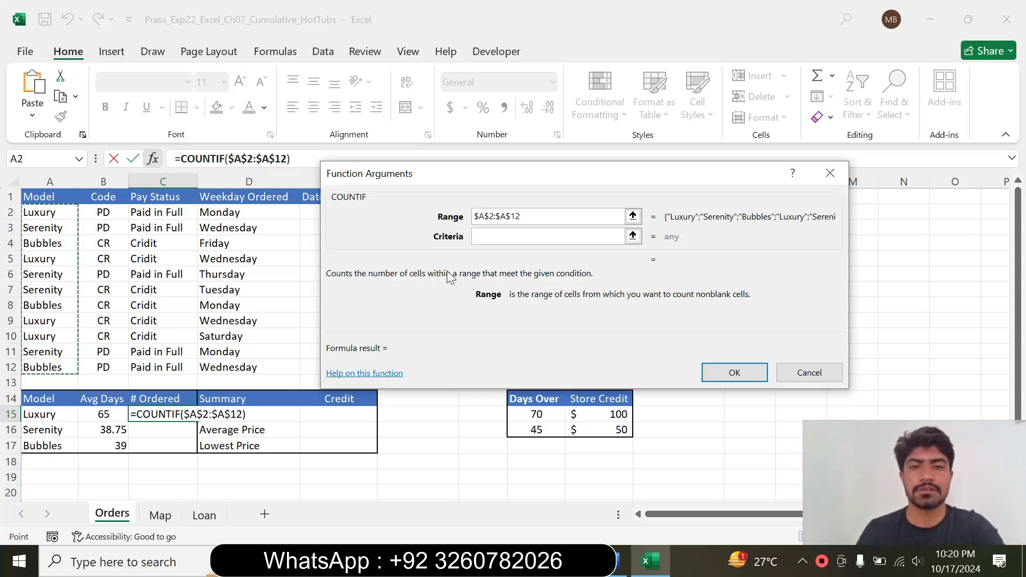
- Check the criteria requirement in Word, then set COUNTIF's criteria to A15 in Excel and complete the function in C15
left_click(511, 236)
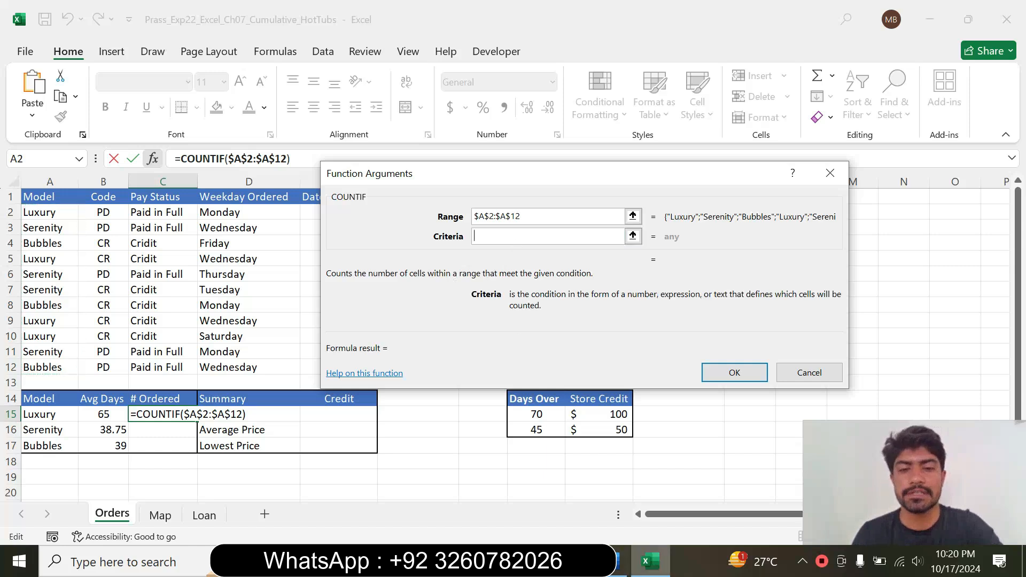
left_click(622, 562)
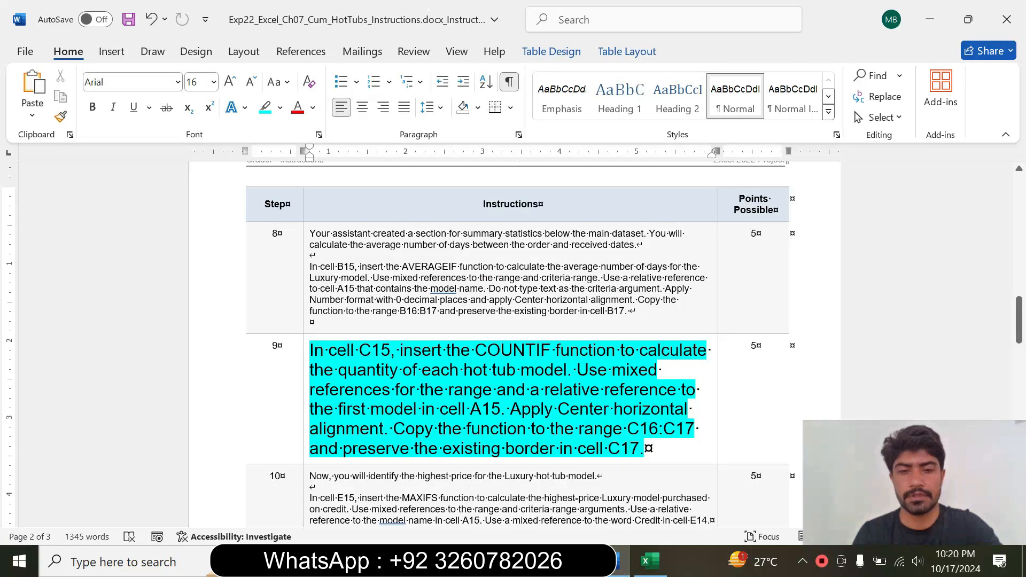
left_click_drag(394, 409, 502, 409)
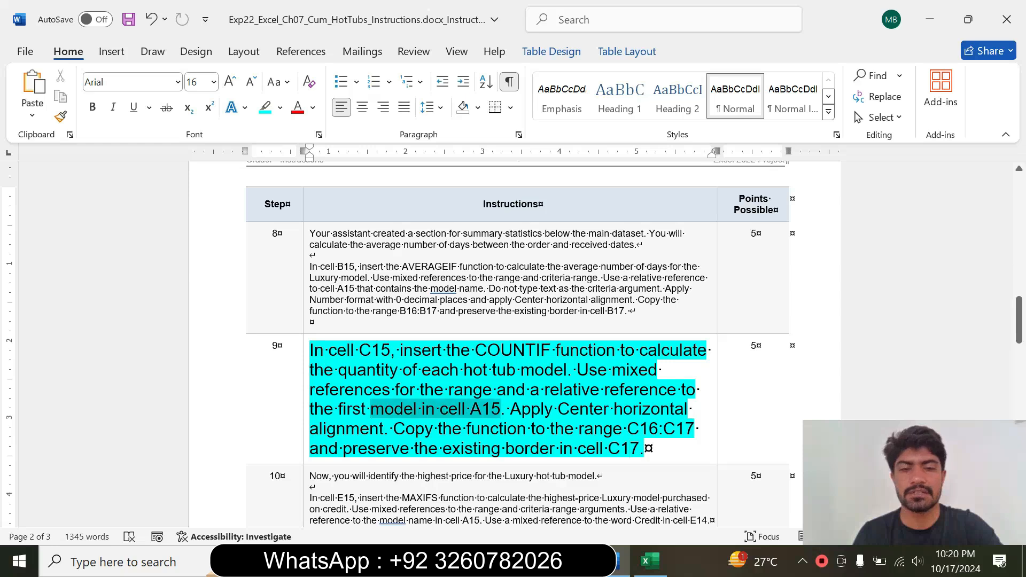
left_click(650, 562)
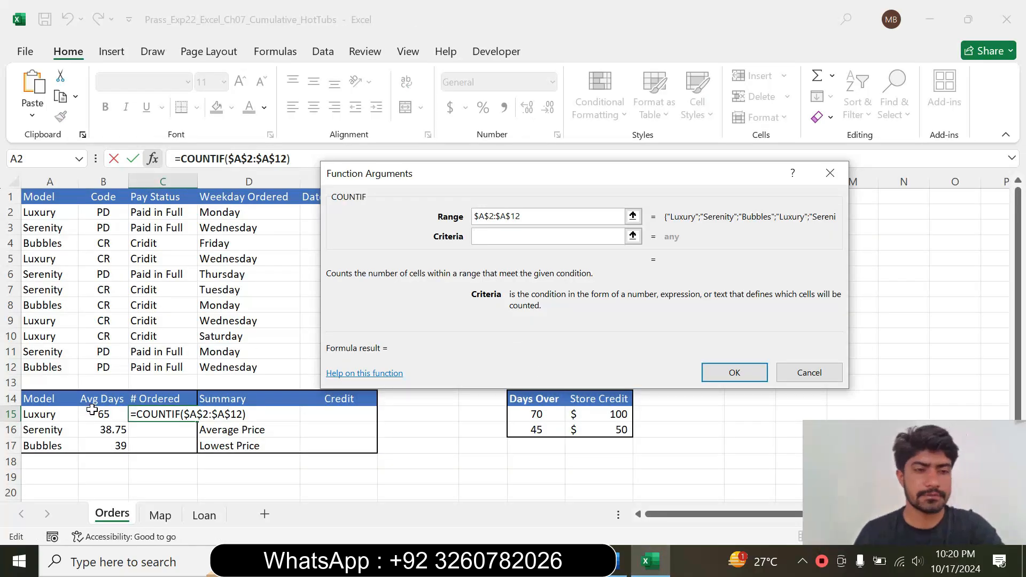
left_click(48, 418)
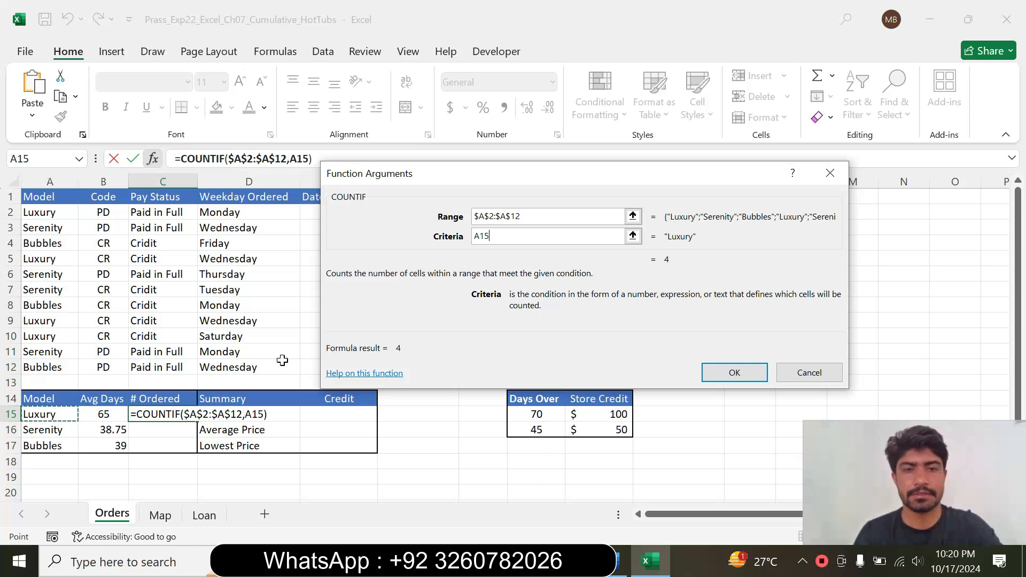
left_click(740, 374)
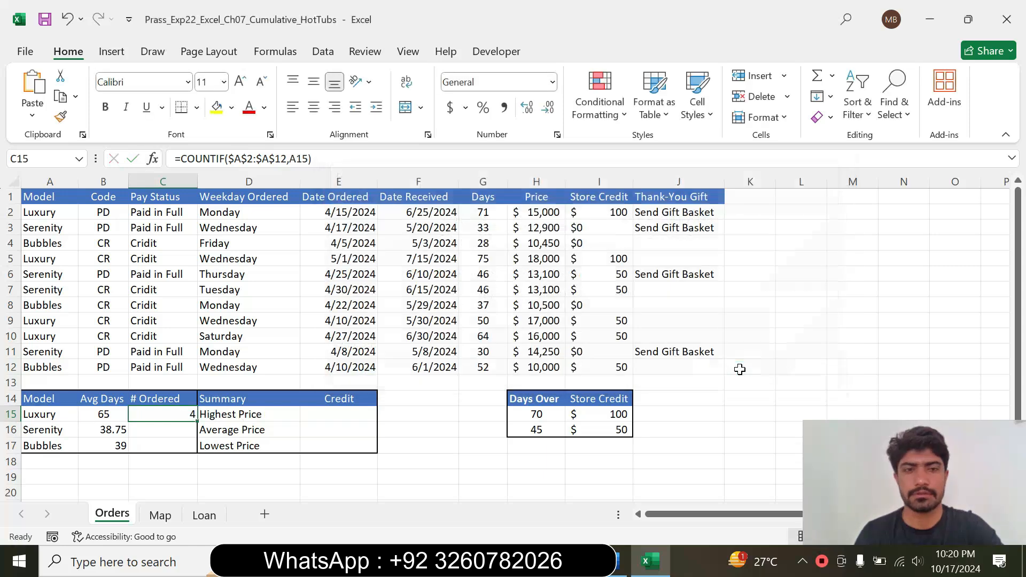
left_click(412, 467)
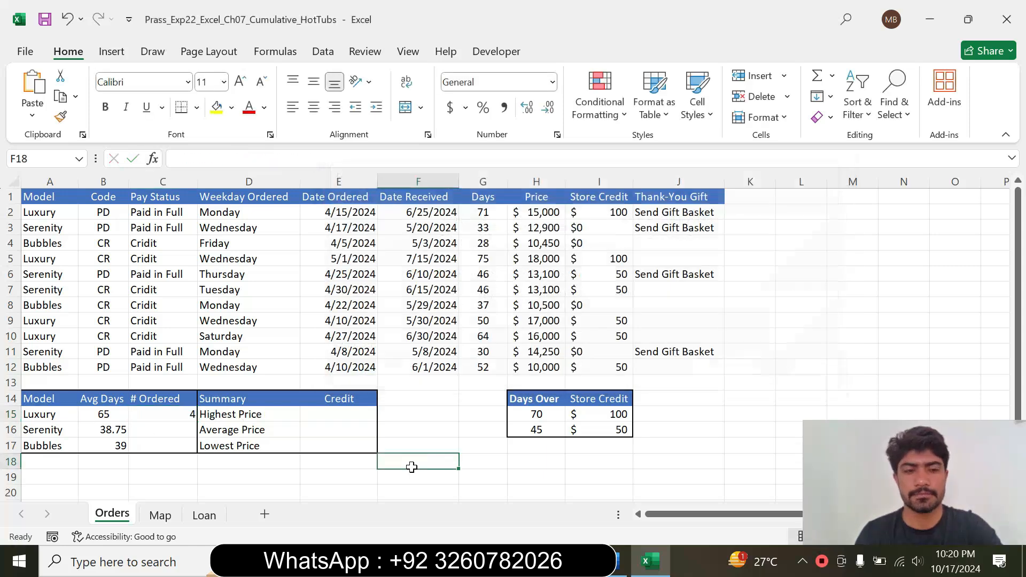
- Select C15, check step 9's alignment requirement in Word, then center C15 horizontally in Excel
left_click(177, 414)
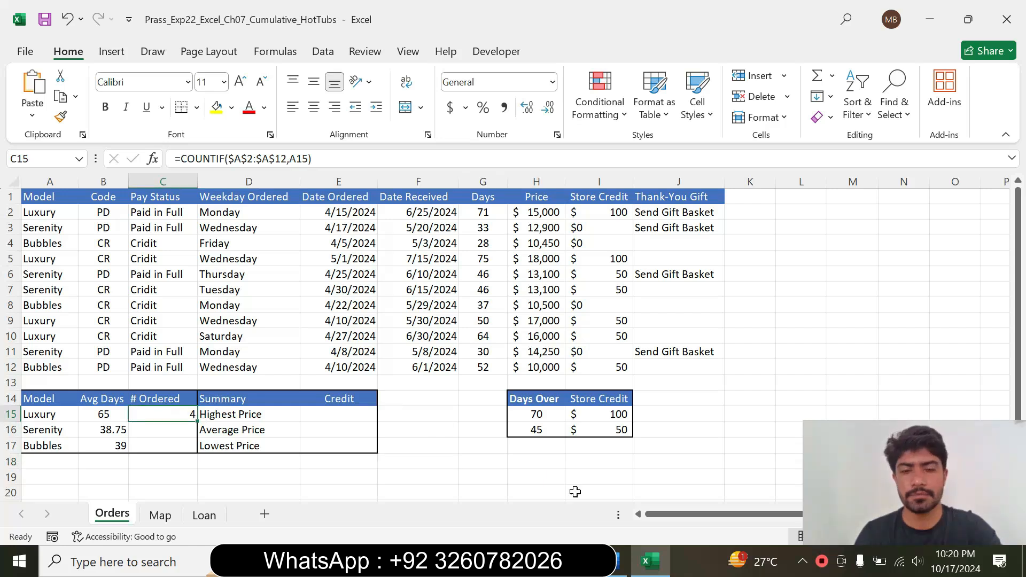
left_click(615, 560)
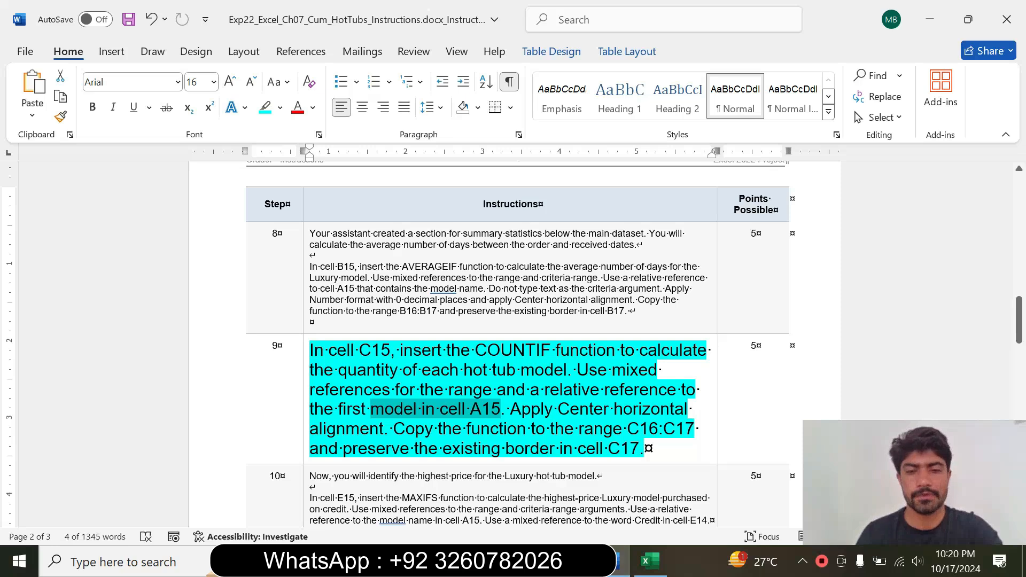
left_click_drag(509, 409, 644, 449)
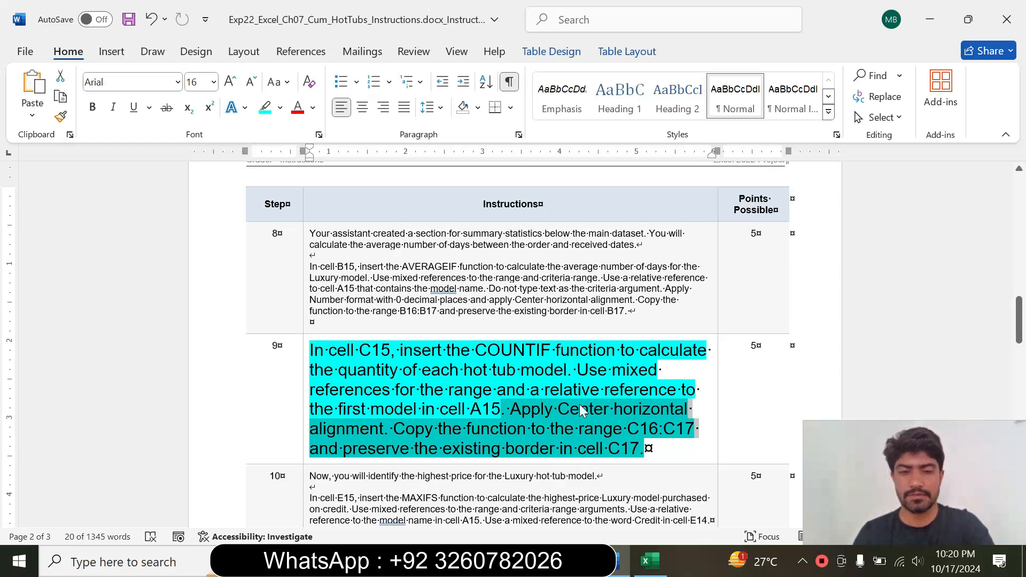
left_click(562, 405)
left_click_drag(511, 410, 384, 435)
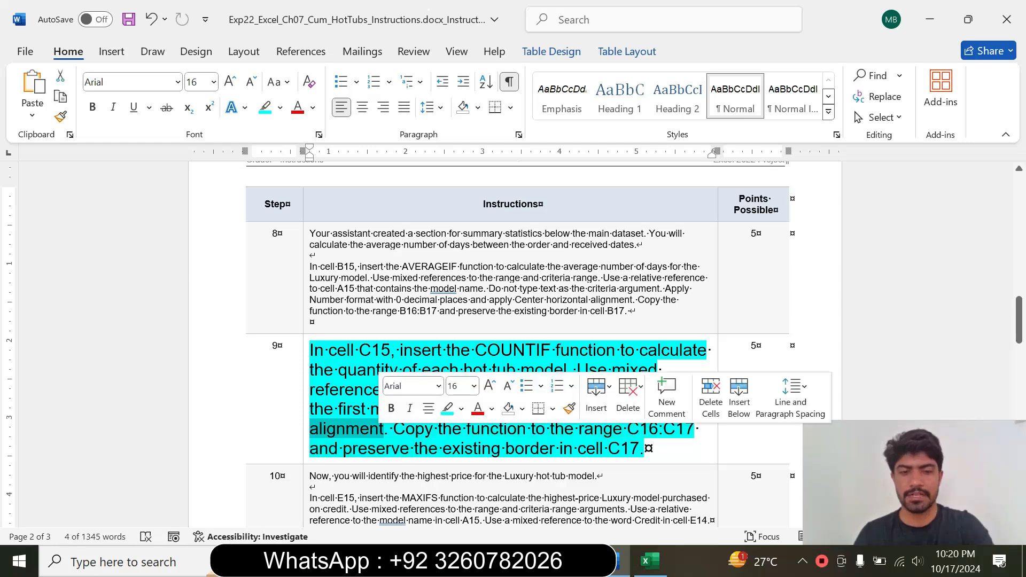
left_click(651, 562)
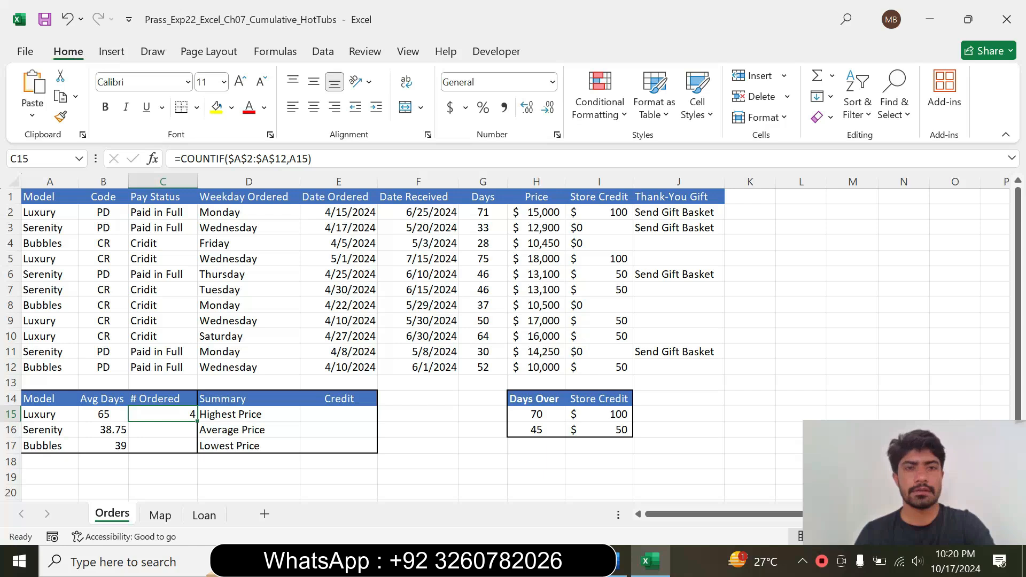
left_click(317, 108)
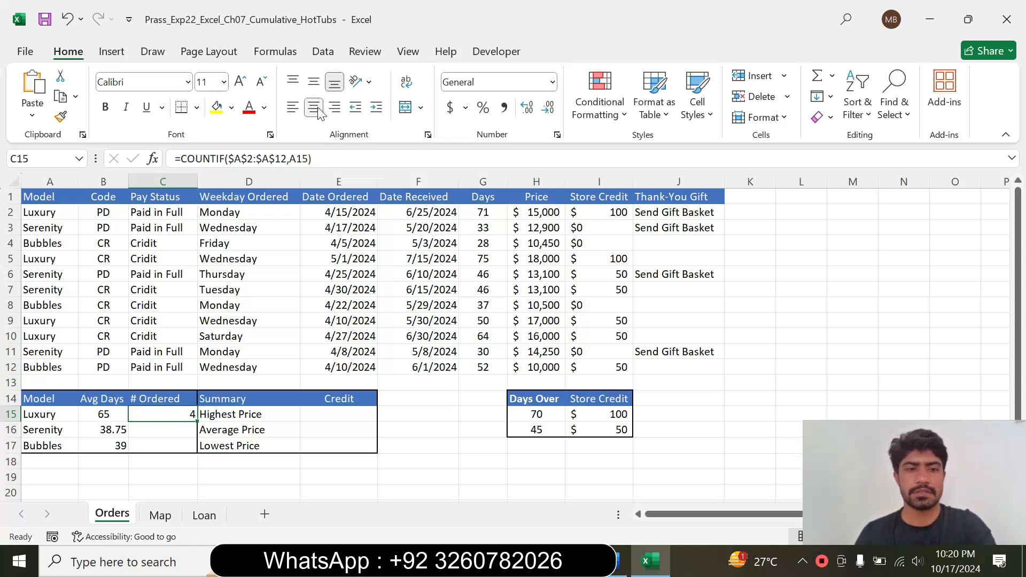
- Check step 9's copy range in Word, then copy the COUNTIF function in Excel from C15 to C16:C17
key("alt+Tab")
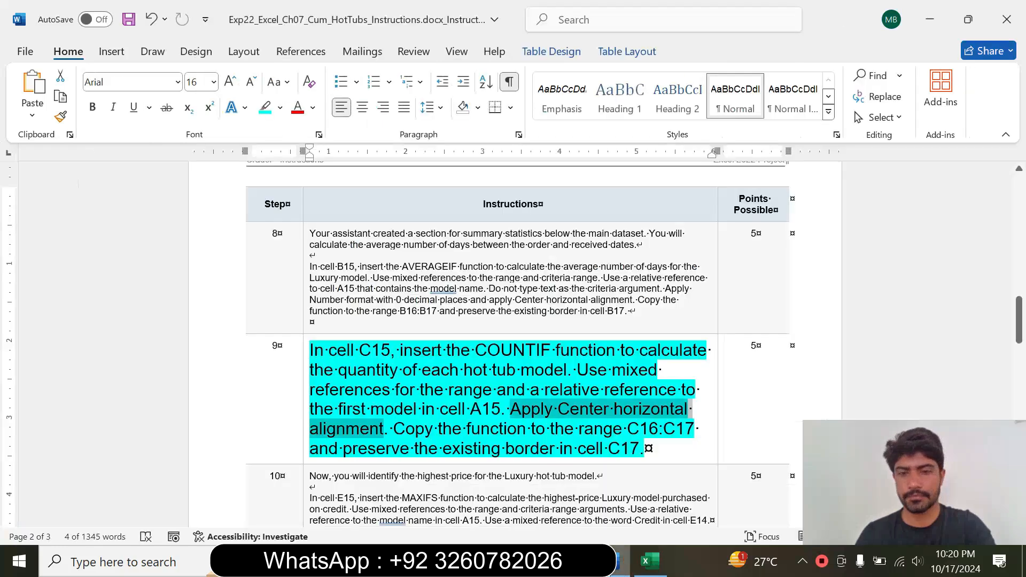
left_click_drag(441, 429, 691, 429)
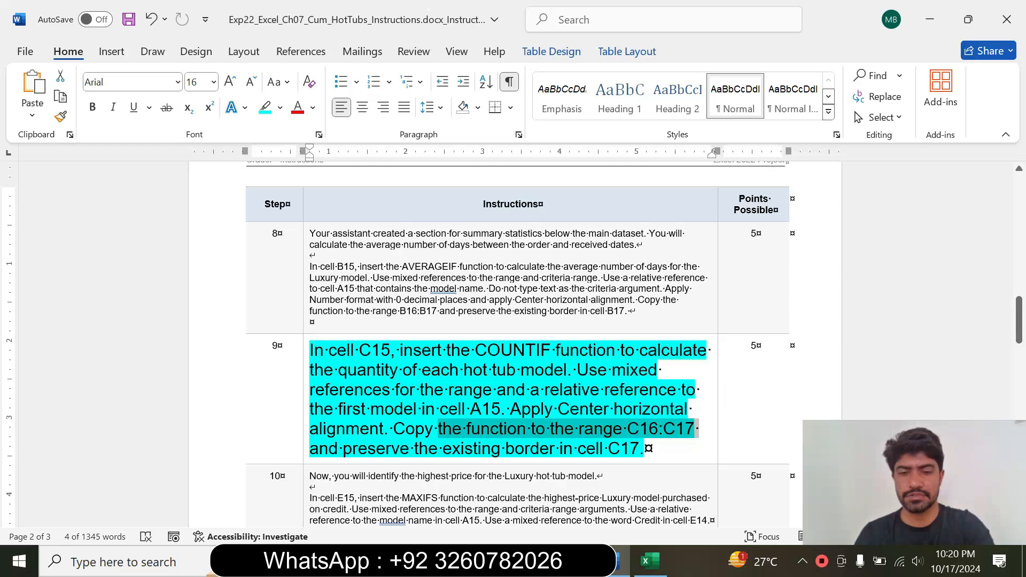
key("alt+Tab")
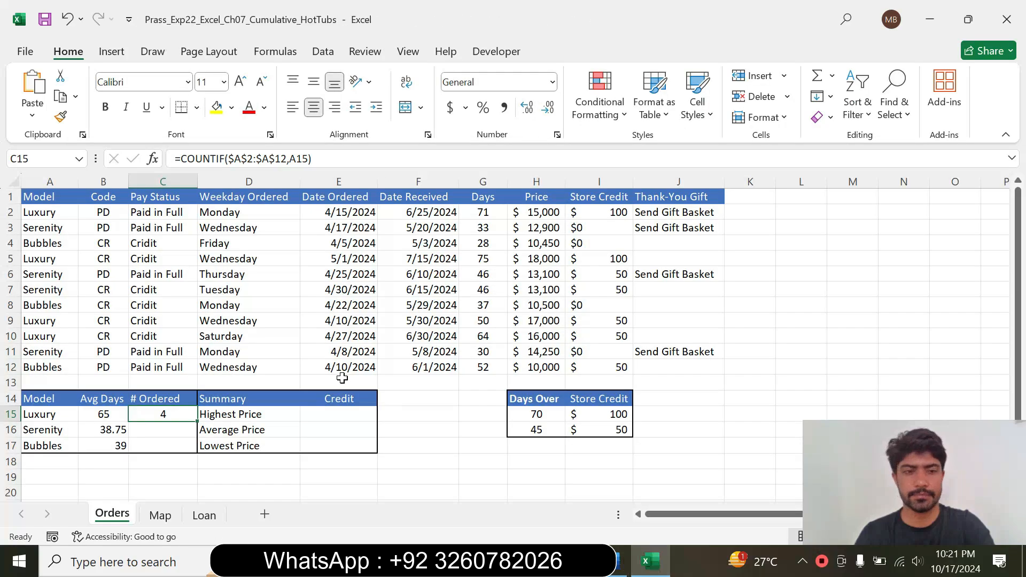
left_click_drag(198, 422, 197, 450)
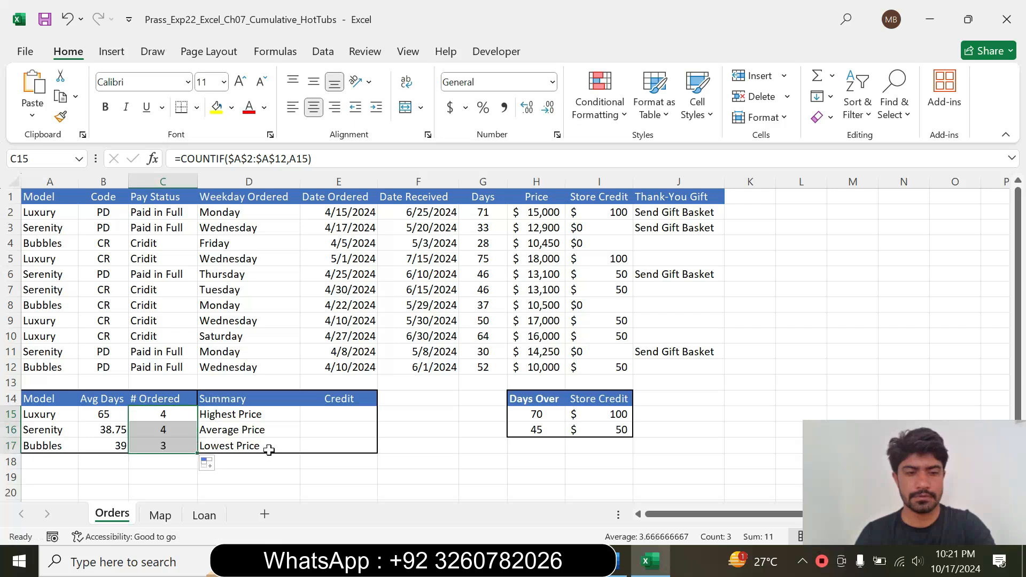
- Recheck step 9 in Word, fill C16:C17 without formatting in Excel, then add a blank worksheet and return to the Orders sheet
left_click(616, 561)
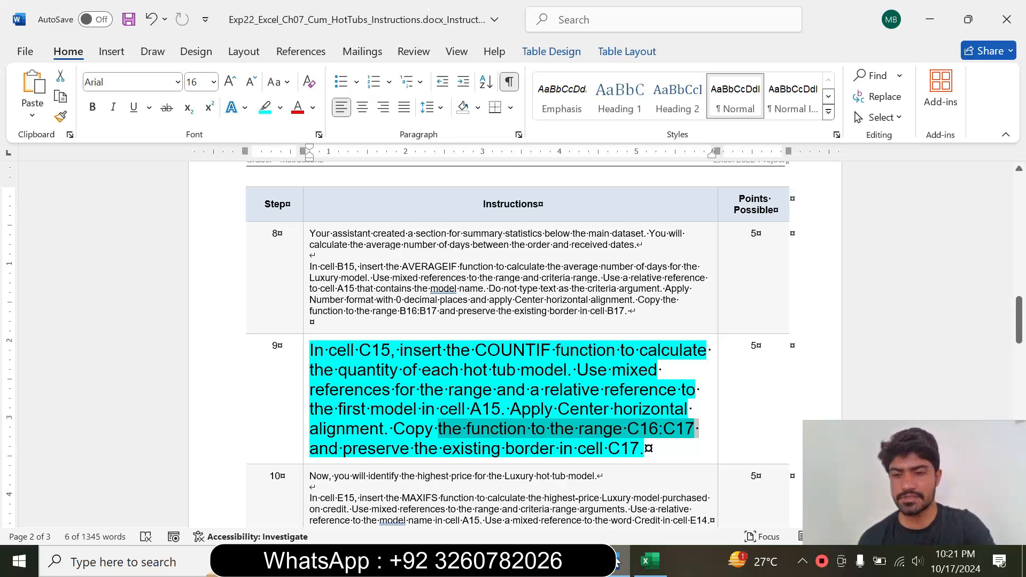
left_click(650, 560)
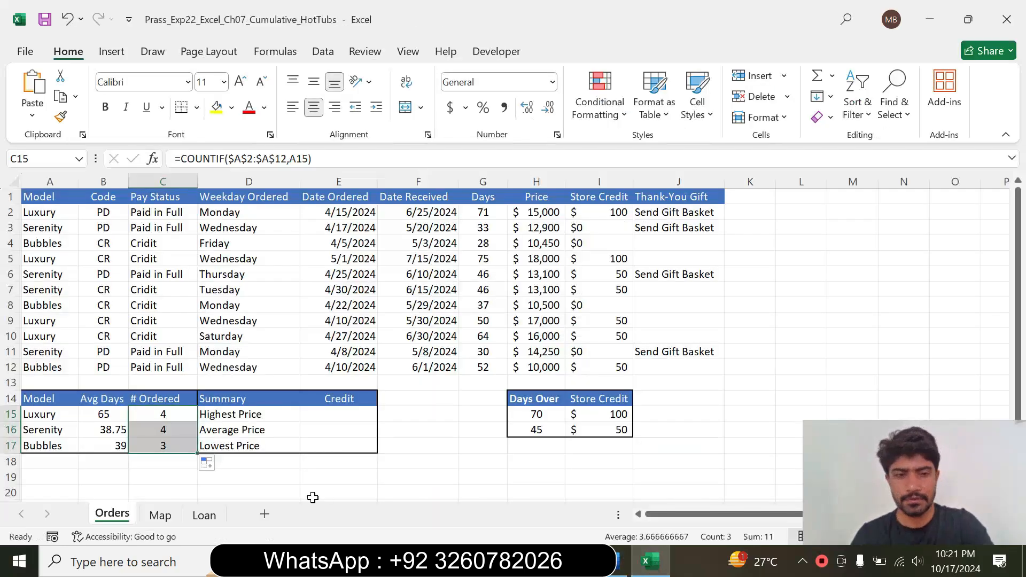
left_click(211, 465)
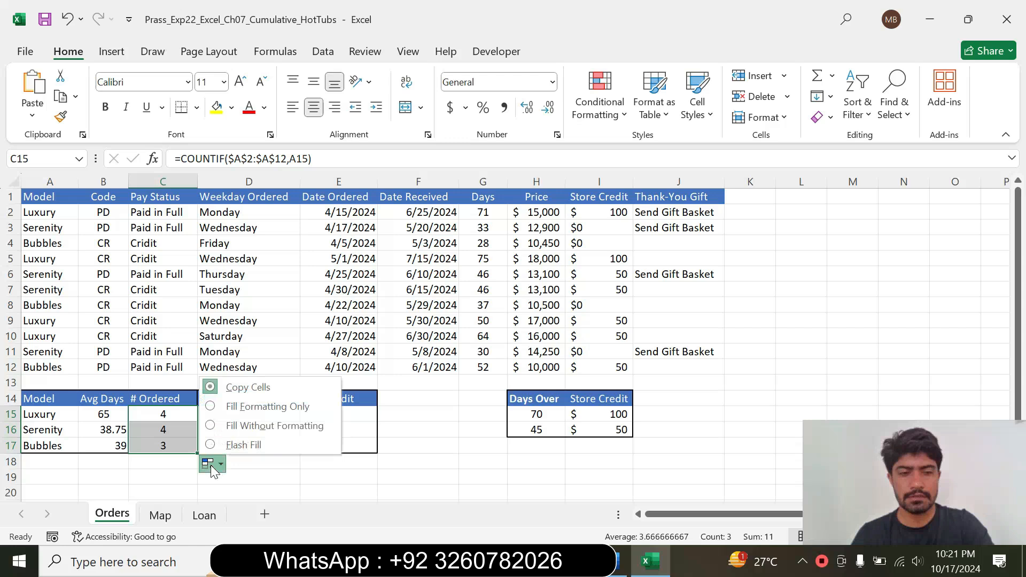
left_click(236, 427)
left_click(265, 514)
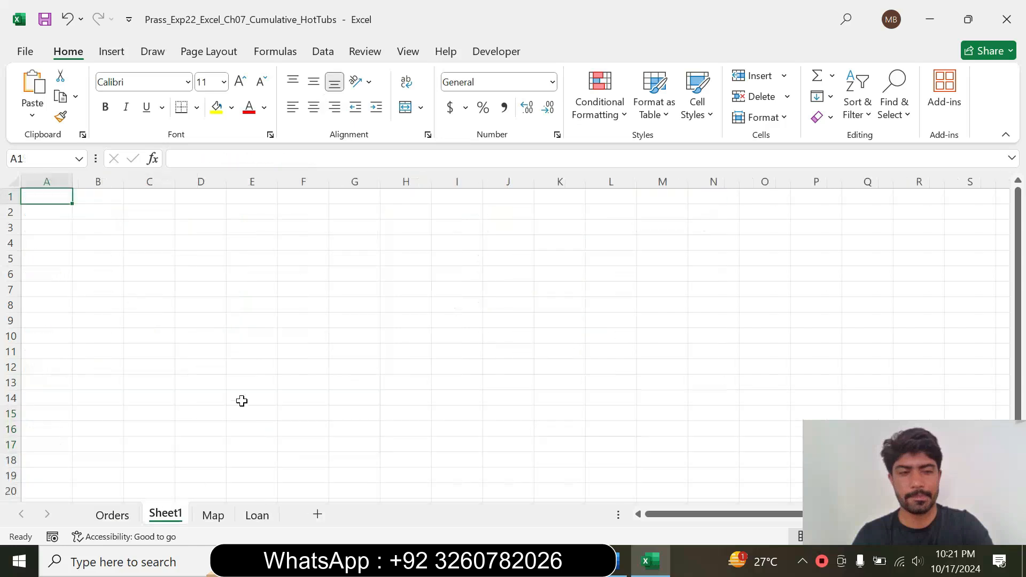
left_click(131, 515)
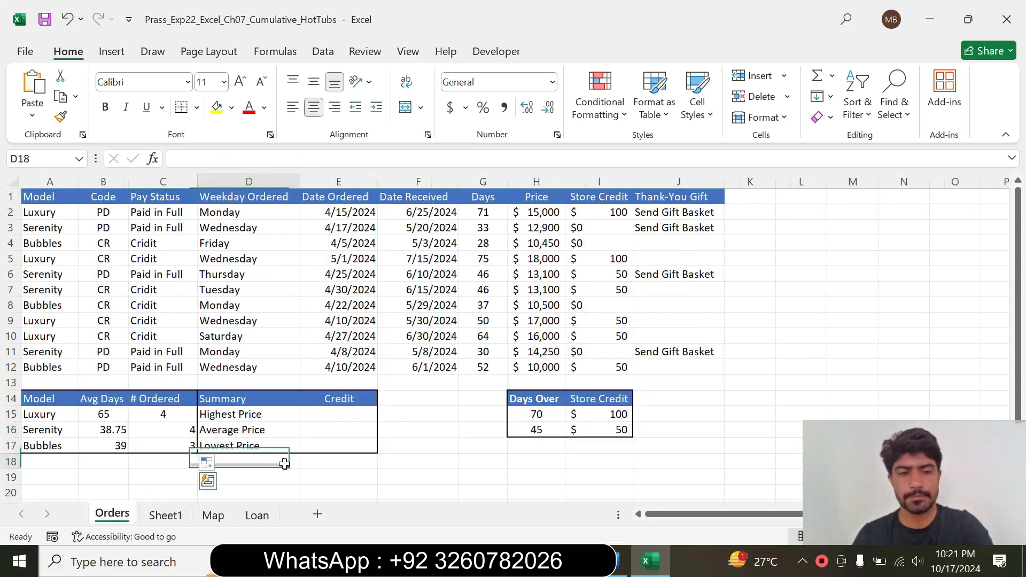
- Center the copied # Ordered values in C16:C17 and the Avg Days values in B16:B17 horizontally
left_click_drag(188, 429, 188, 444)
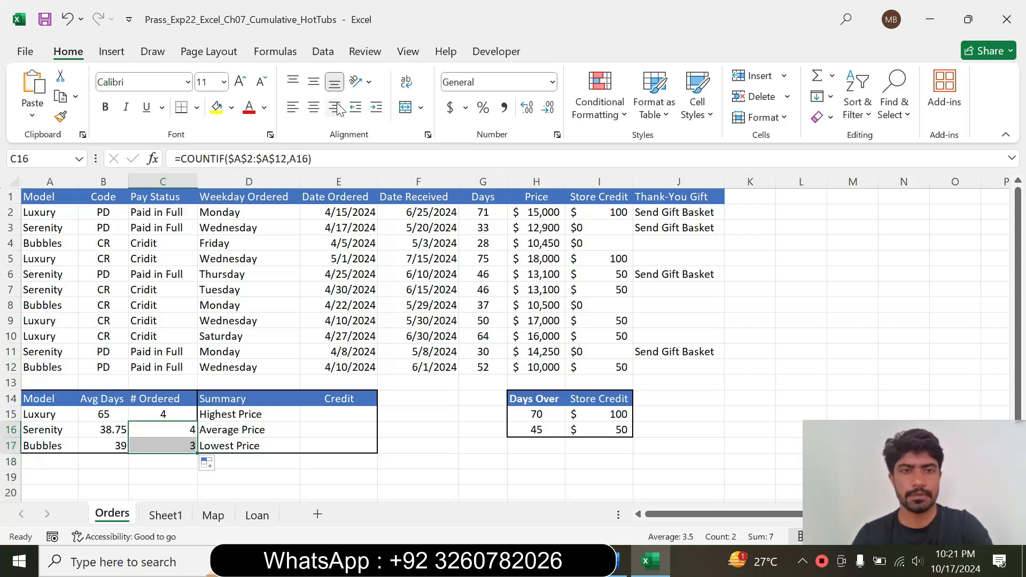
left_click(314, 107)
left_click(116, 428)
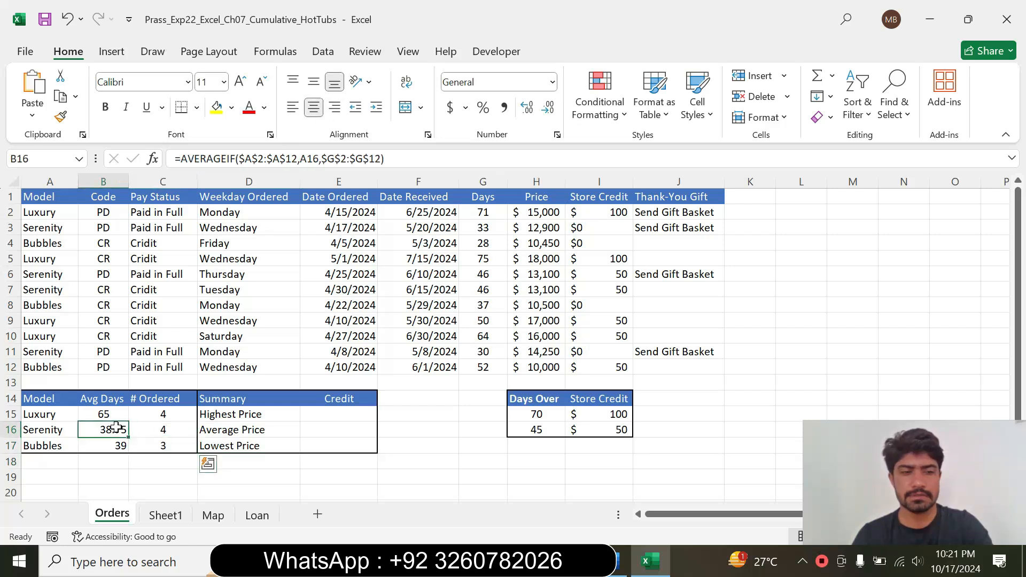
left_click_drag(116, 428, 115, 447)
left_click(313, 108)
left_click(335, 448)
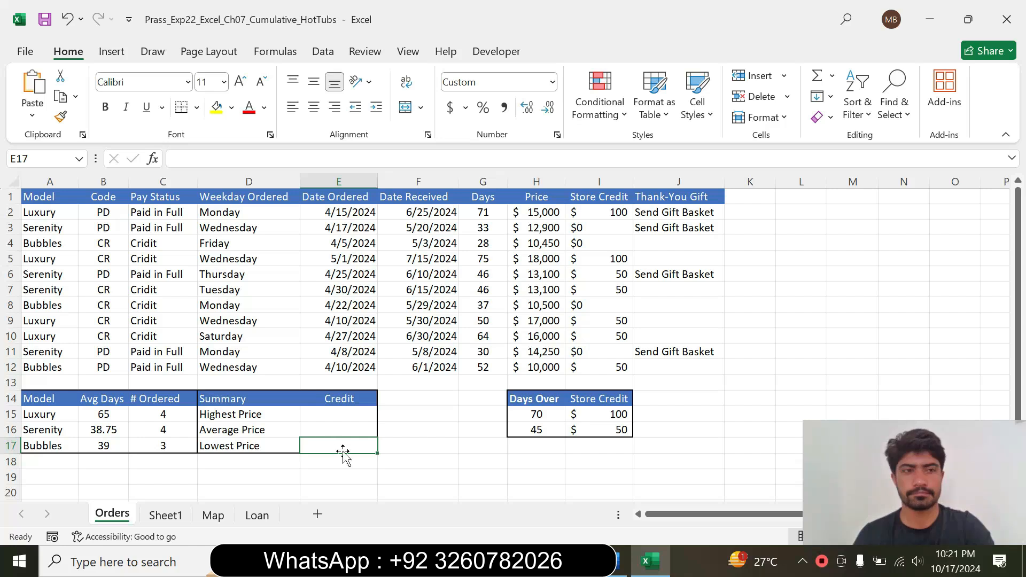
- Switch to Word, reset step 9's instruction text to 9 pt, and remove its turquoise highlight
left_click(613, 570)
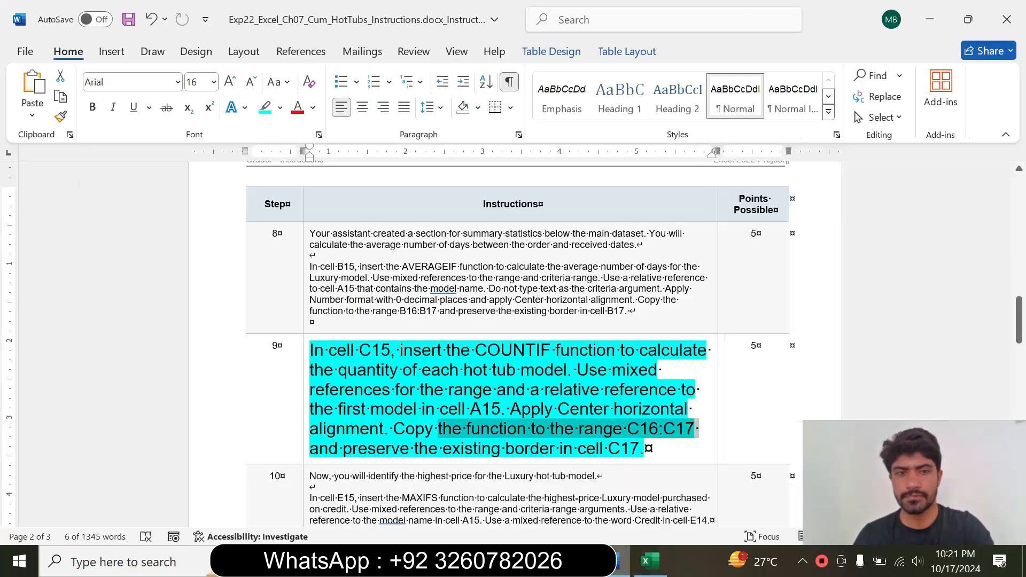
left_click(305, 403)
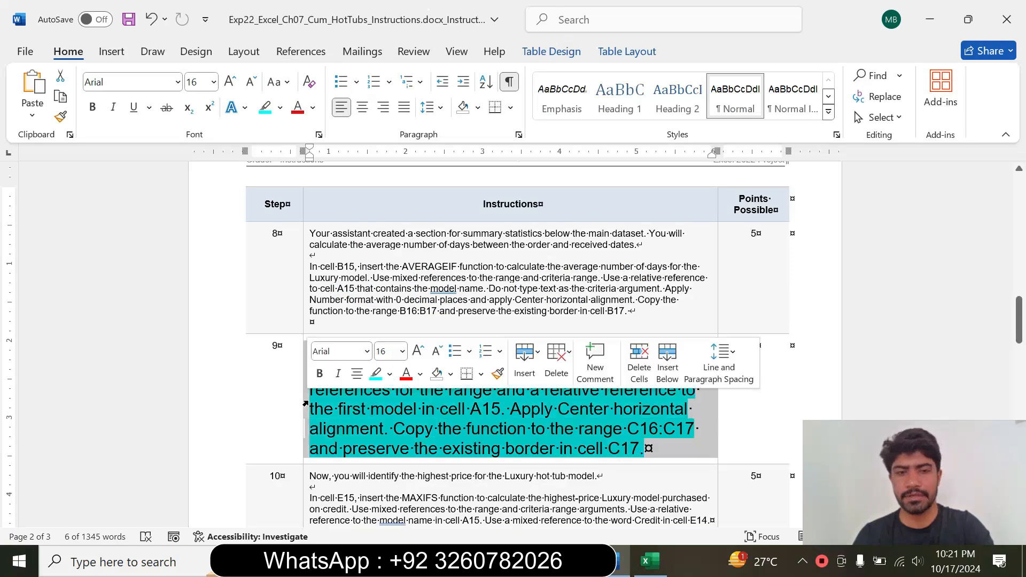
left_click(403, 351)
left_click(387, 54)
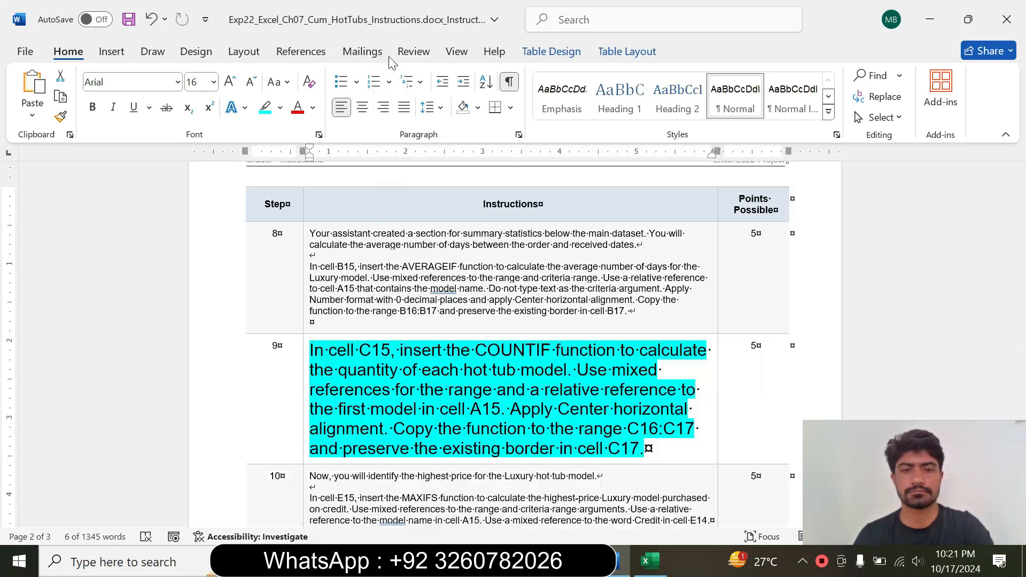
left_click(280, 107)
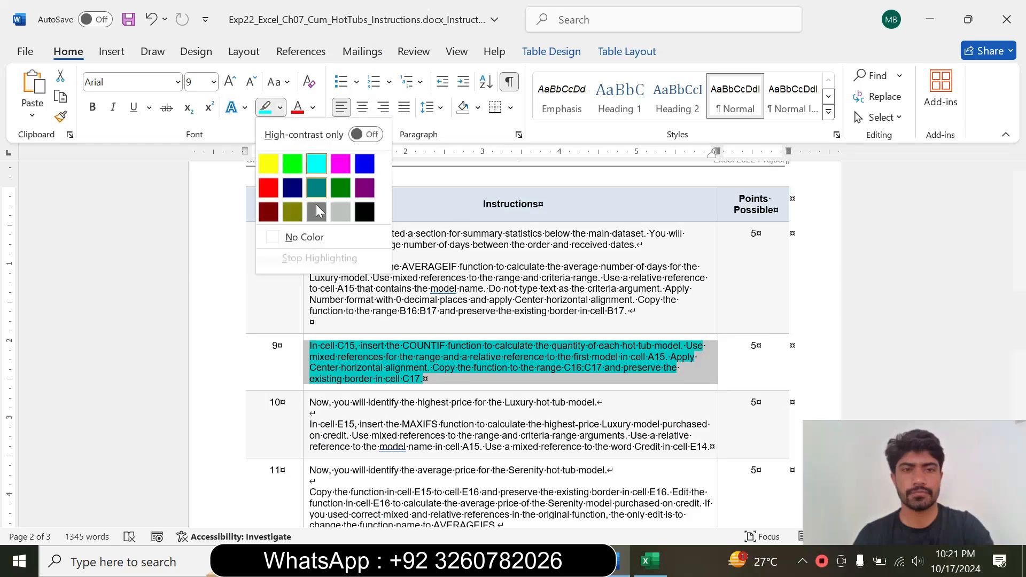
left_click(316, 162)
key("ctrl+z")
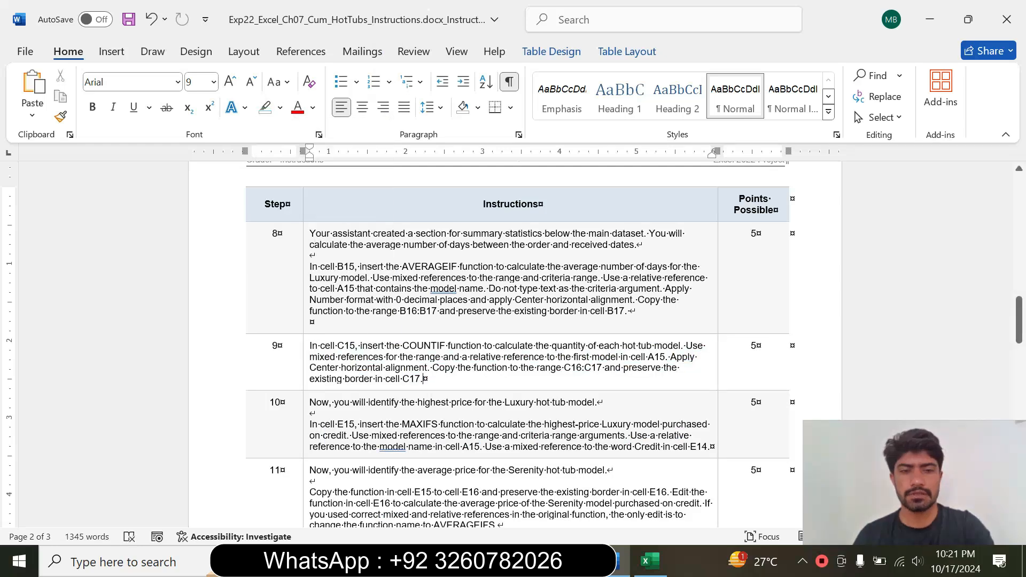
- Enlarge step 10's instruction text to 16 pt, highlight it in turquoise, and read its MAXIFS requirements
left_click(304, 434)
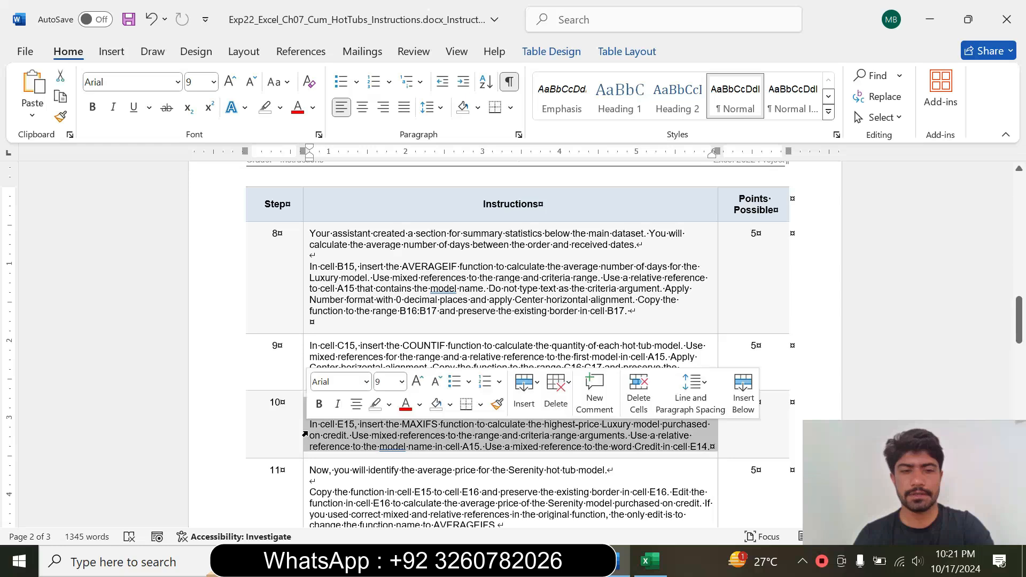
left_click(402, 381)
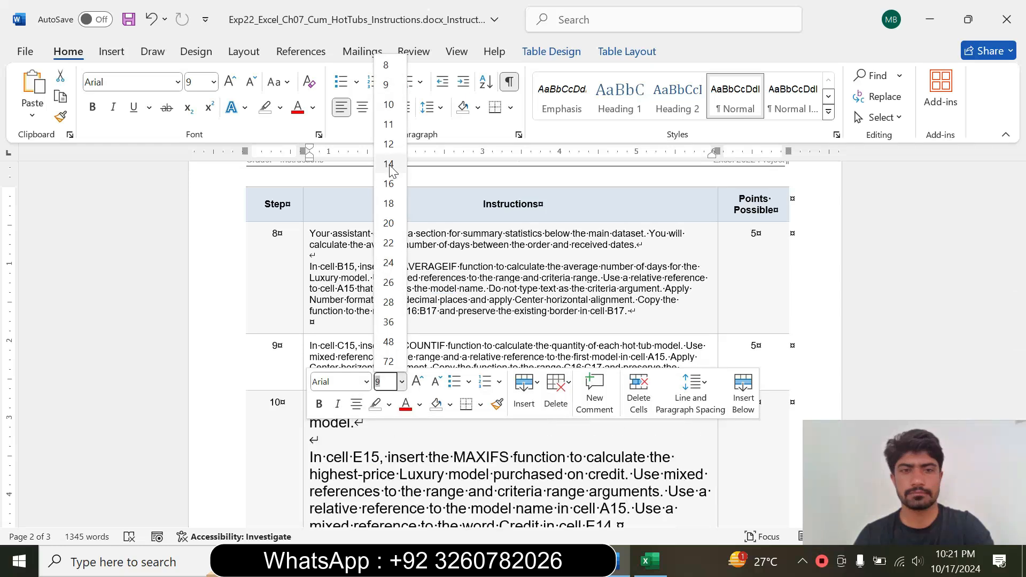
left_click(388, 183)
left_click(280, 108)
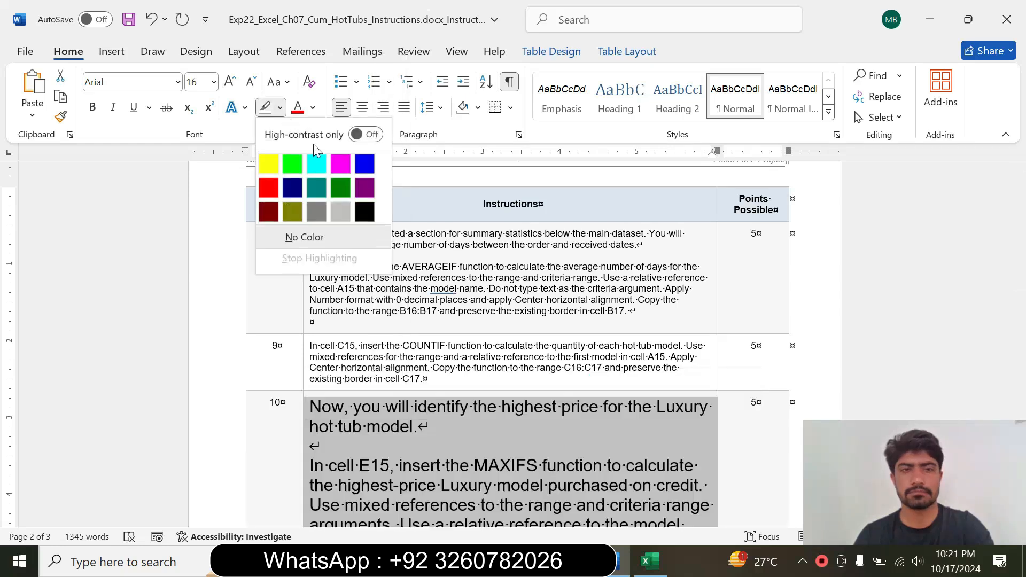
left_click(317, 159)
scroll(4, 334, "down", 3)
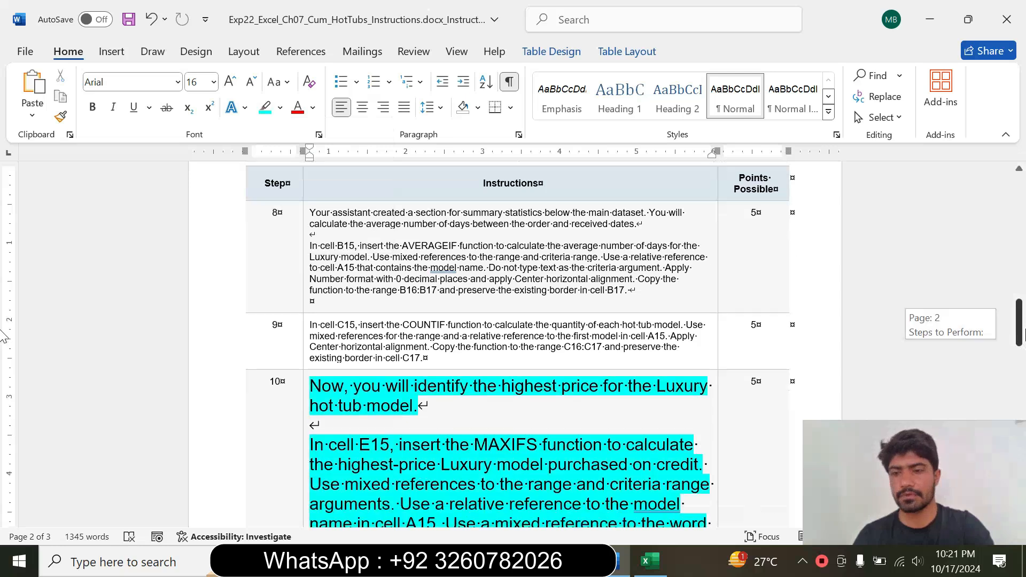
left_click_drag(310, 297, 430, 318)
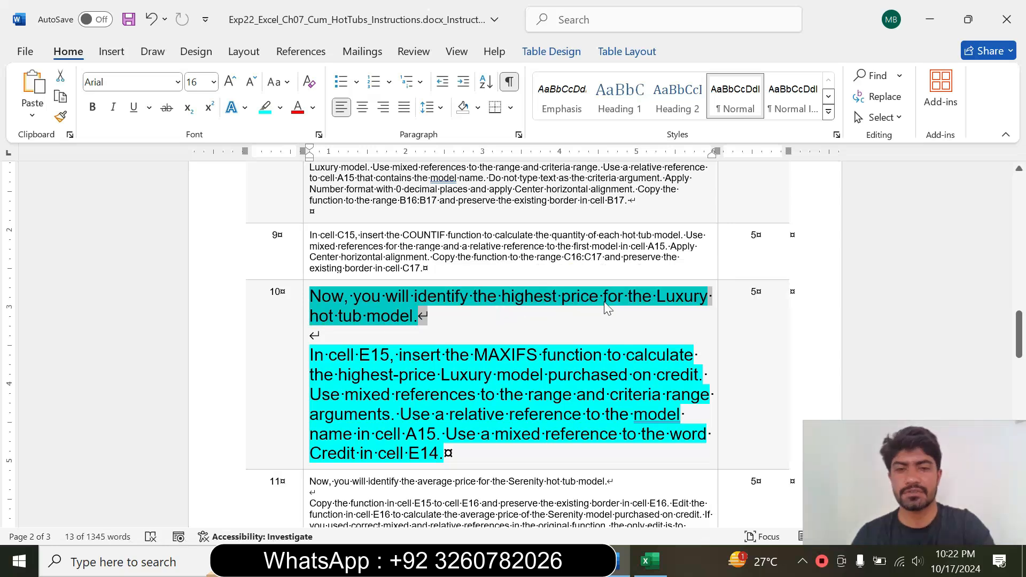
left_click_drag(310, 355, 390, 415)
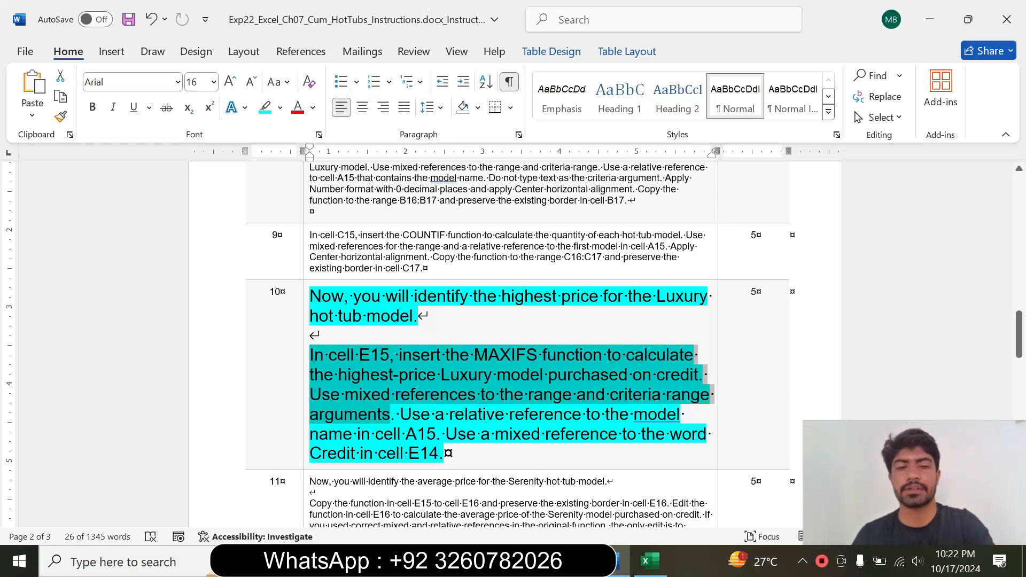
left_click_drag(399, 415, 443, 453)
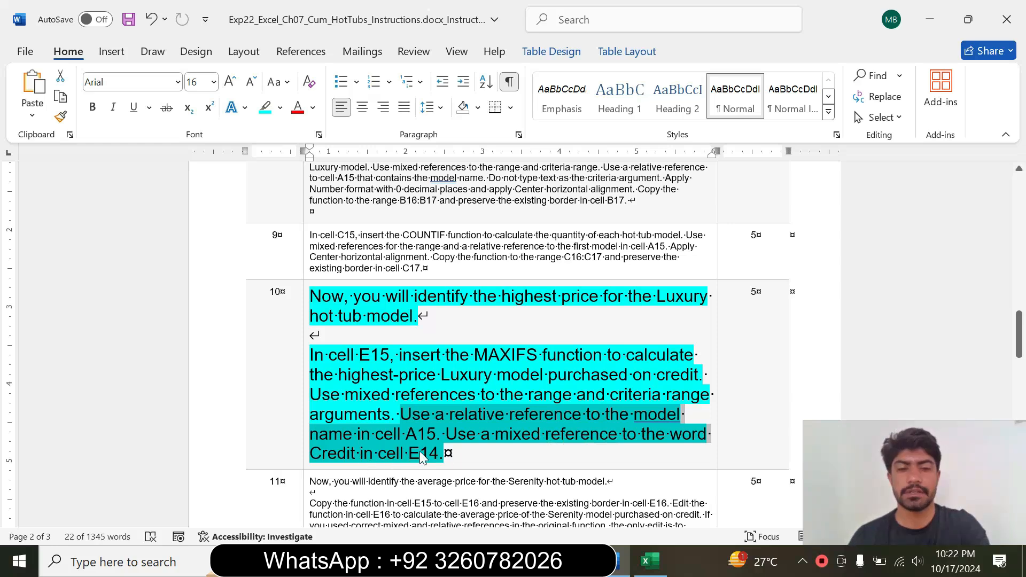
left_click_drag(328, 355, 480, 394)
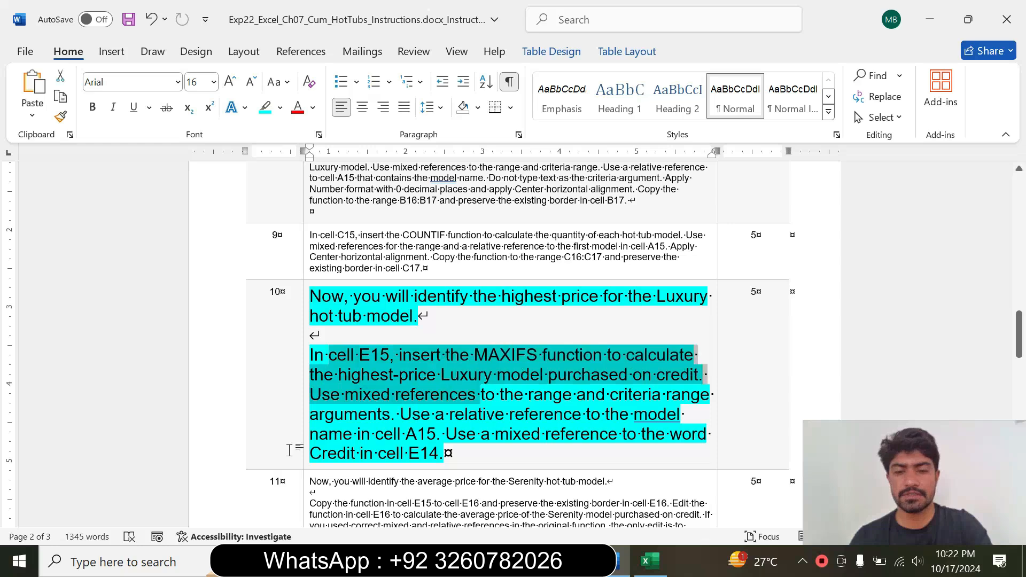
- Switch to Excel and start a MAXIFS function in cell E15 of the Orders sheet with its function arguments open
left_click(651, 562)
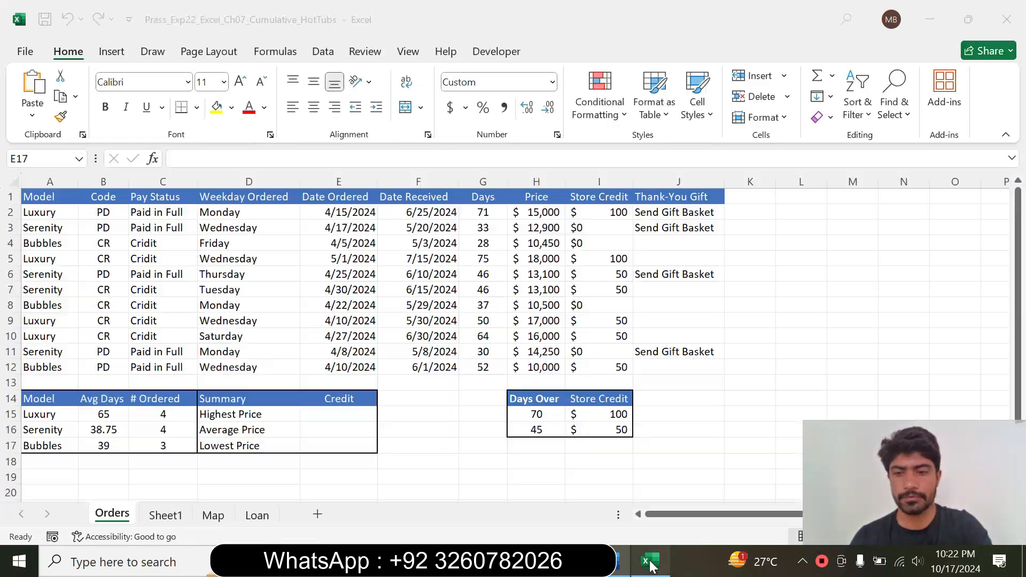
left_click(345, 412)
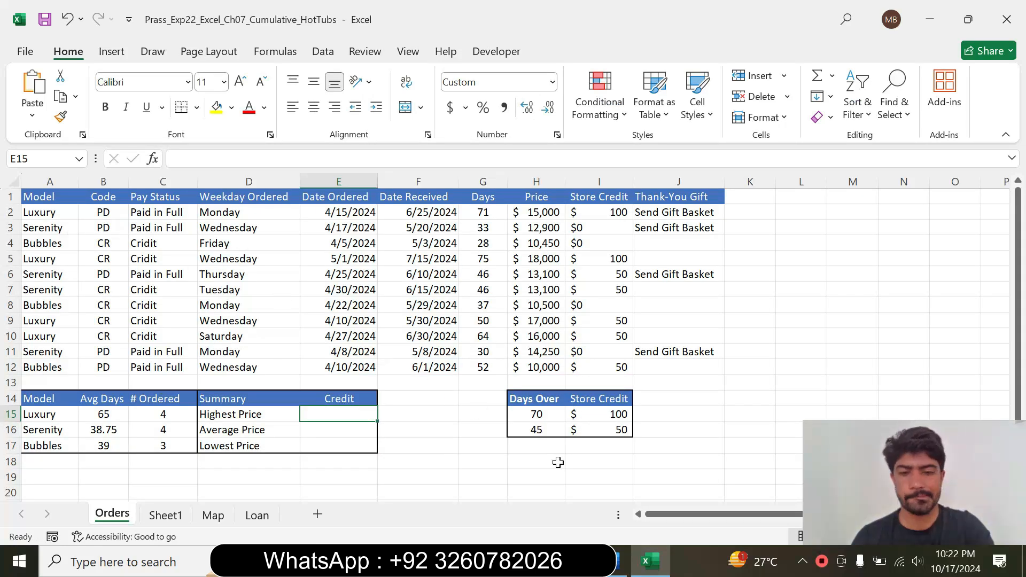
left_click(618, 567)
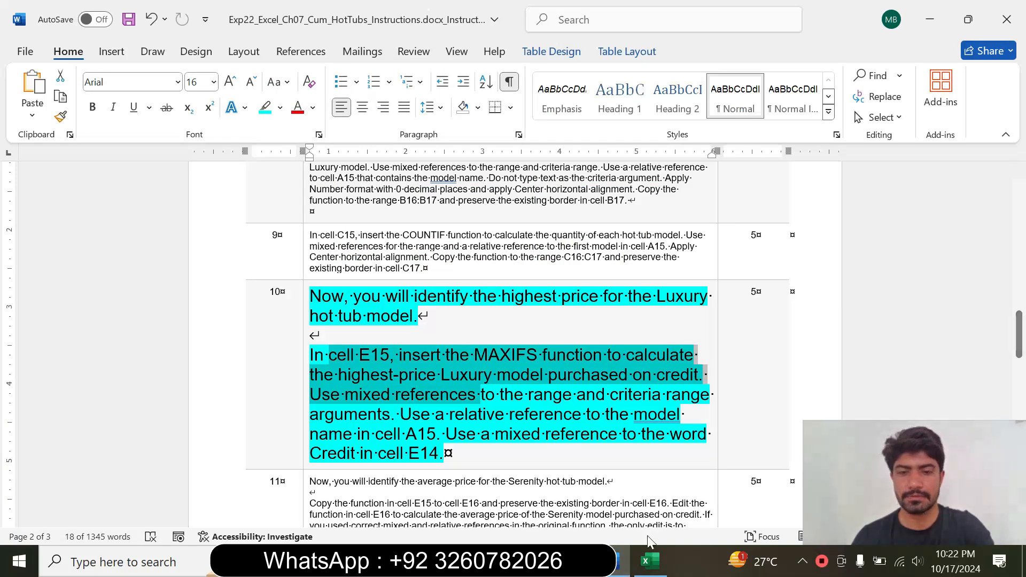
left_click(649, 561)
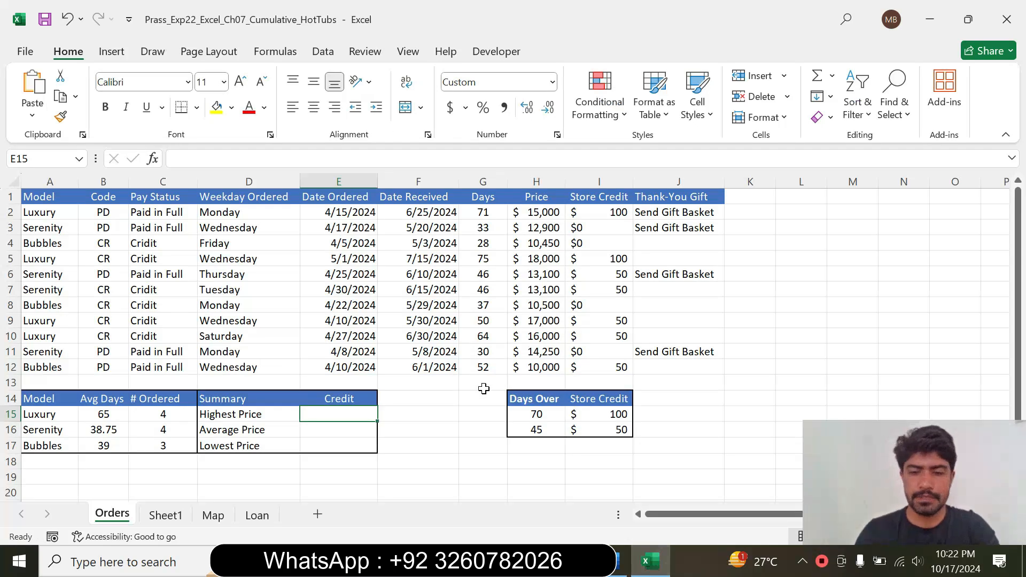
type("=max")
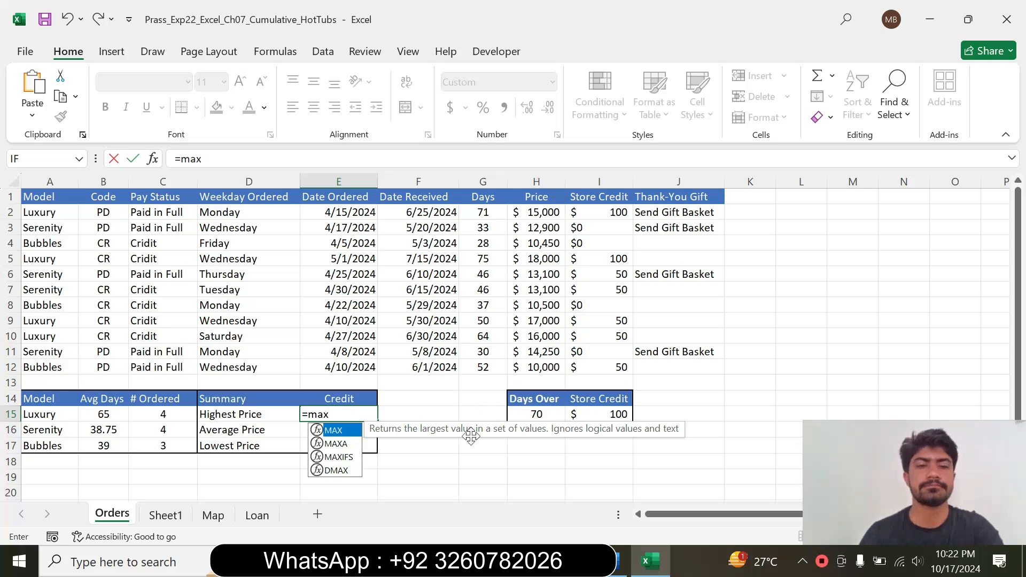
double_click(336, 458)
left_click(152, 158)
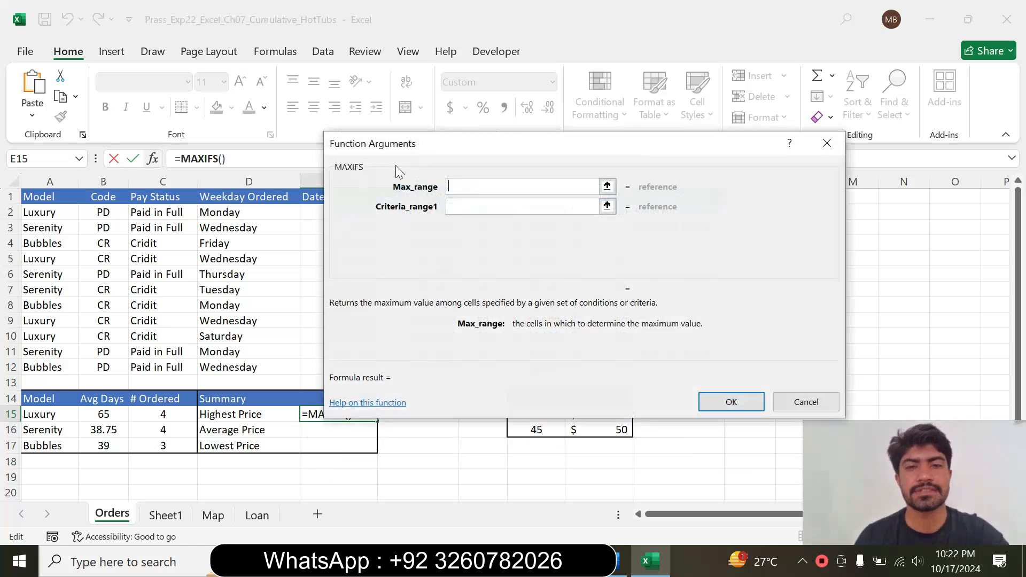
- Recheck step 10 in Word, then set the MAXIFS maximum range in Excel to the Price values as $H$2:$H$12
left_click_drag(454, 146, 271, 181)
left_click(612, 561)
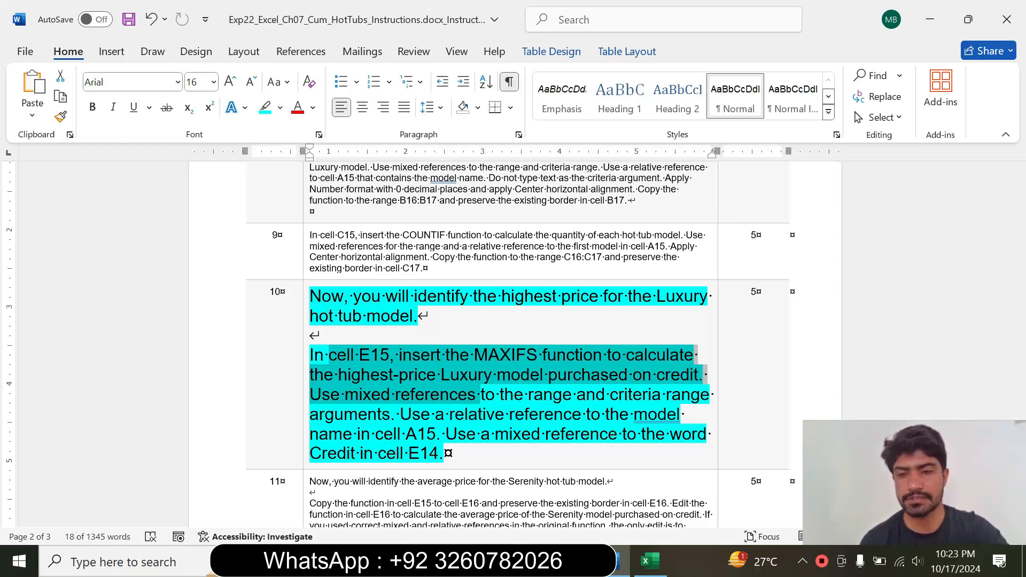
left_click(650, 560)
left_click_drag(354, 181, 190, 267)
left_click_drag(540, 212, 541, 367)
left_click_drag(302, 268, 598, 231)
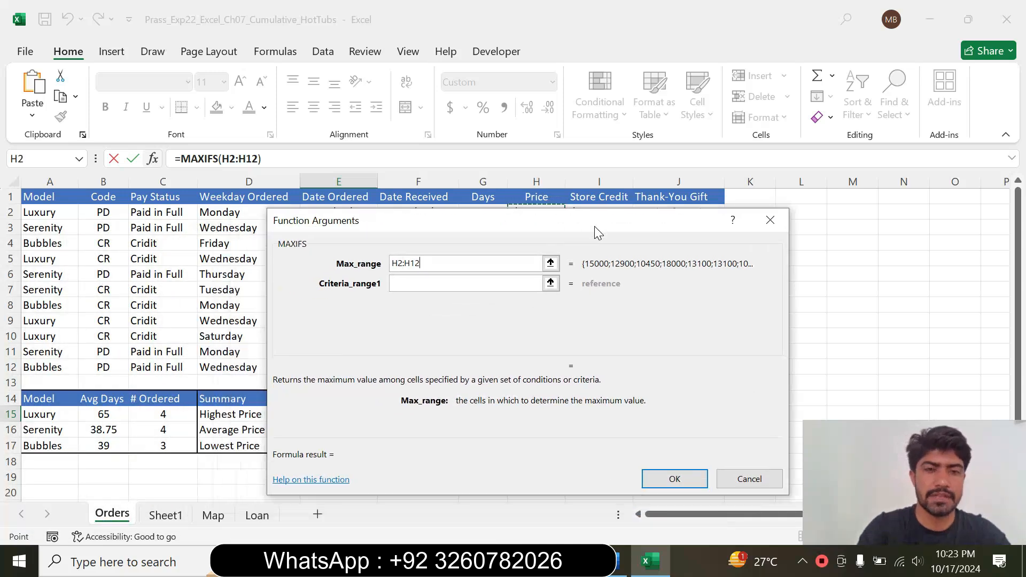
key("F4")
- Set the first MAXIFS criteria range to $A$2:$A$12 and its criterion to A15, rechecking step 10 in Word in between
left_click(409, 283)
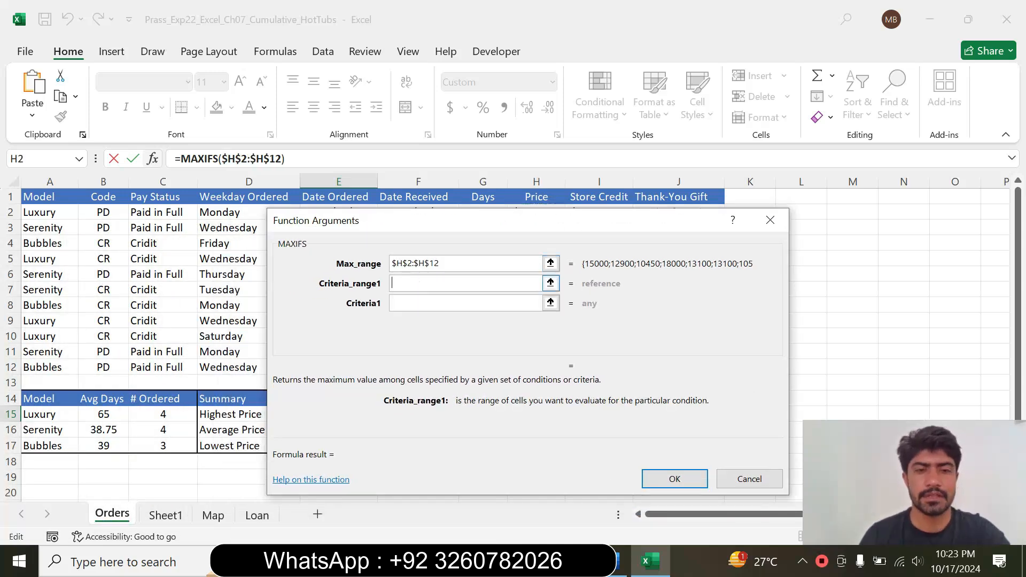
left_click_drag(403, 226, 499, 219)
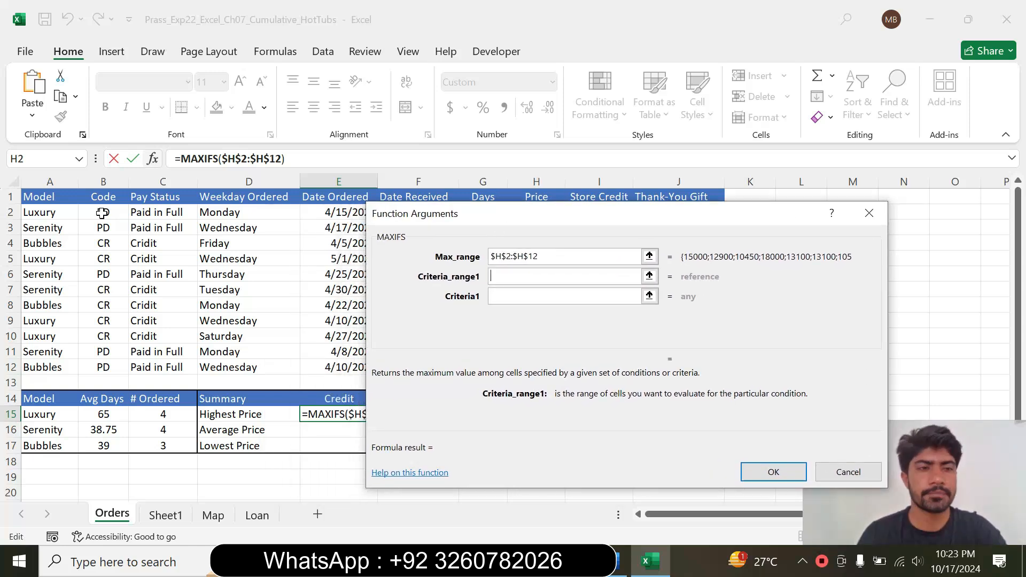
left_click_drag(52, 214, 42, 367)
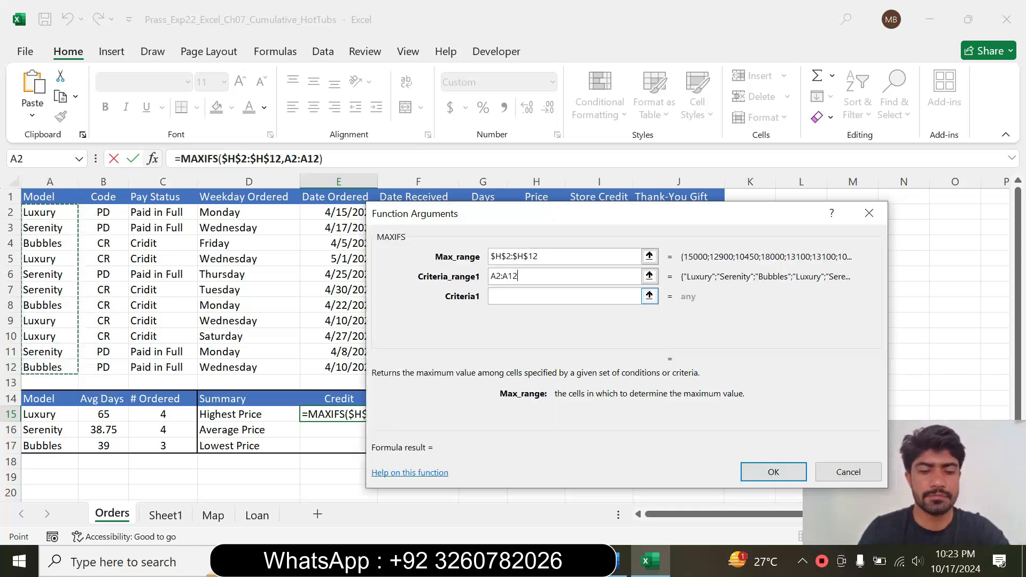
key("F4")
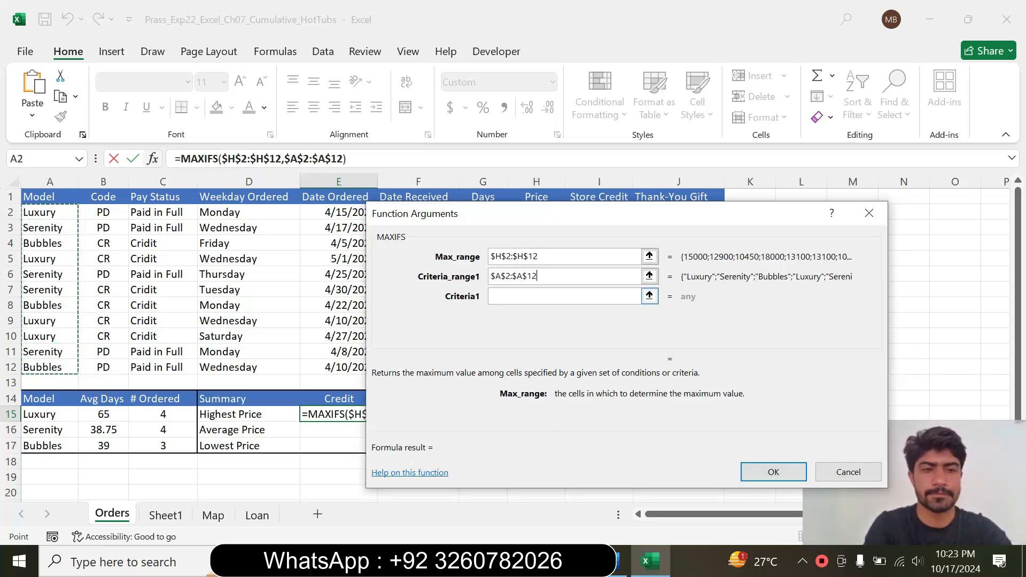
left_click(617, 567)
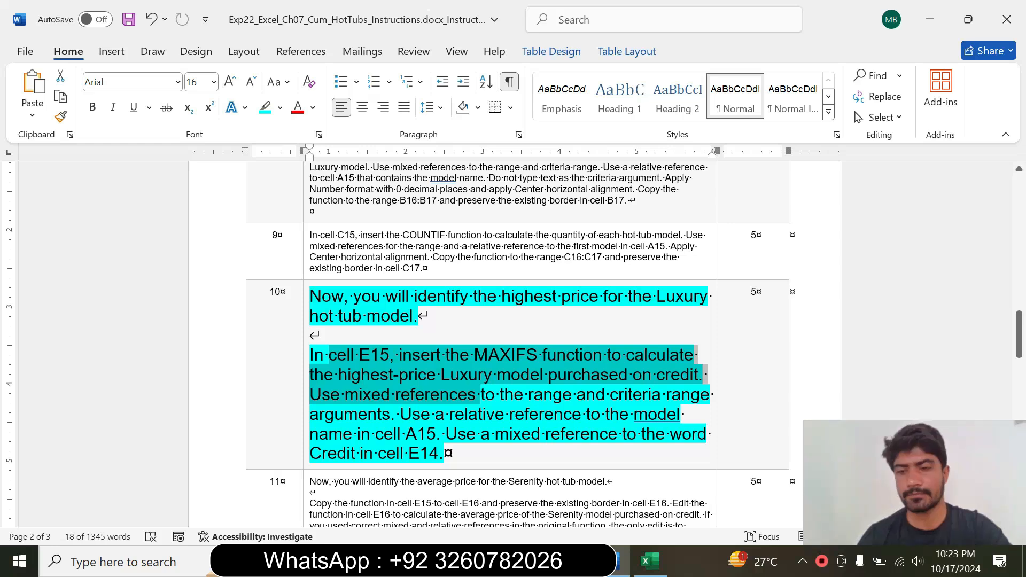
left_click(650, 561)
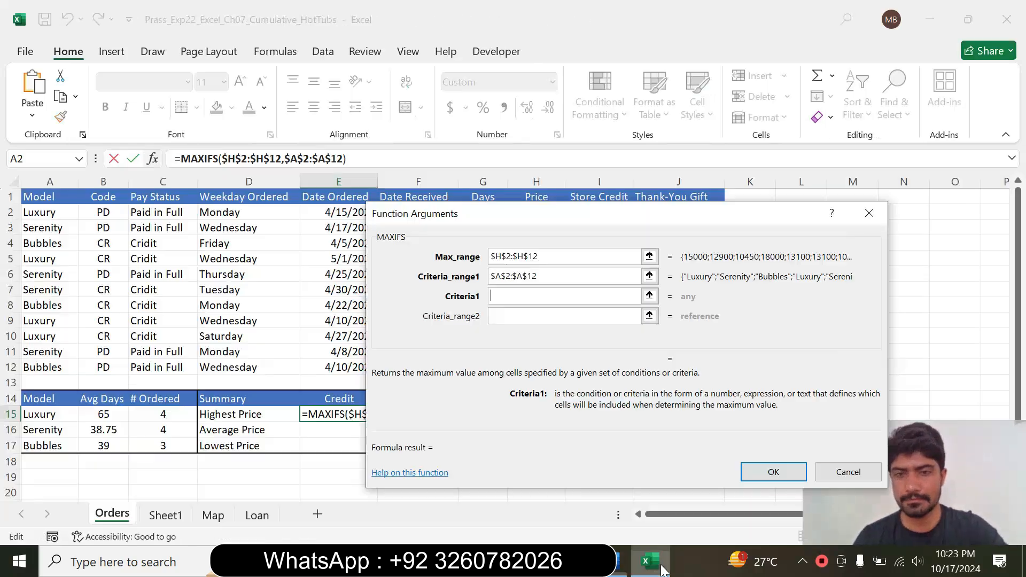
left_click(47, 416)
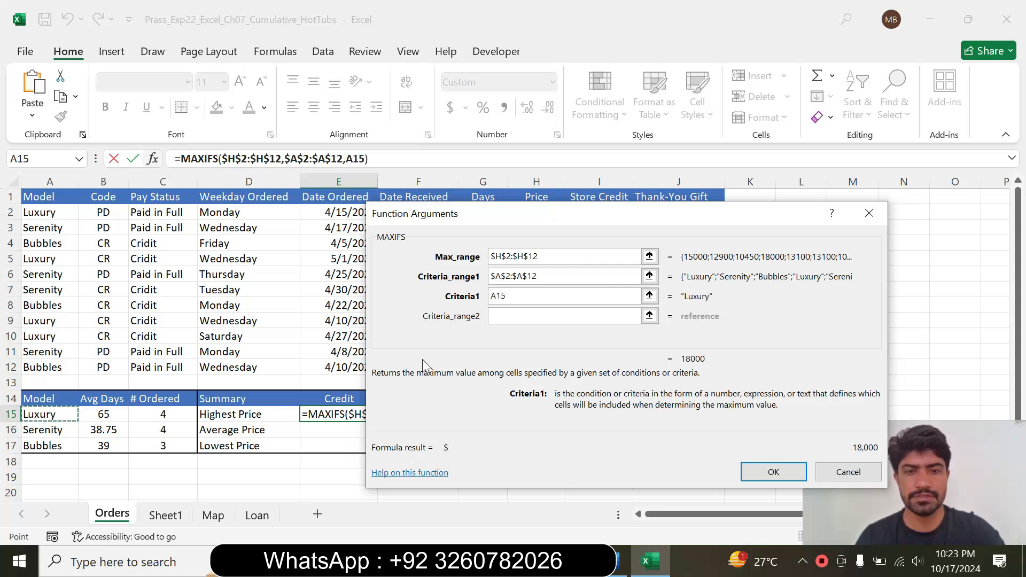
- Set the second MAXIFS criteria range to $C$2:$C$12, recheck step 10 in Word, set its criterion to $E$14, and enter the function
key("Tab")
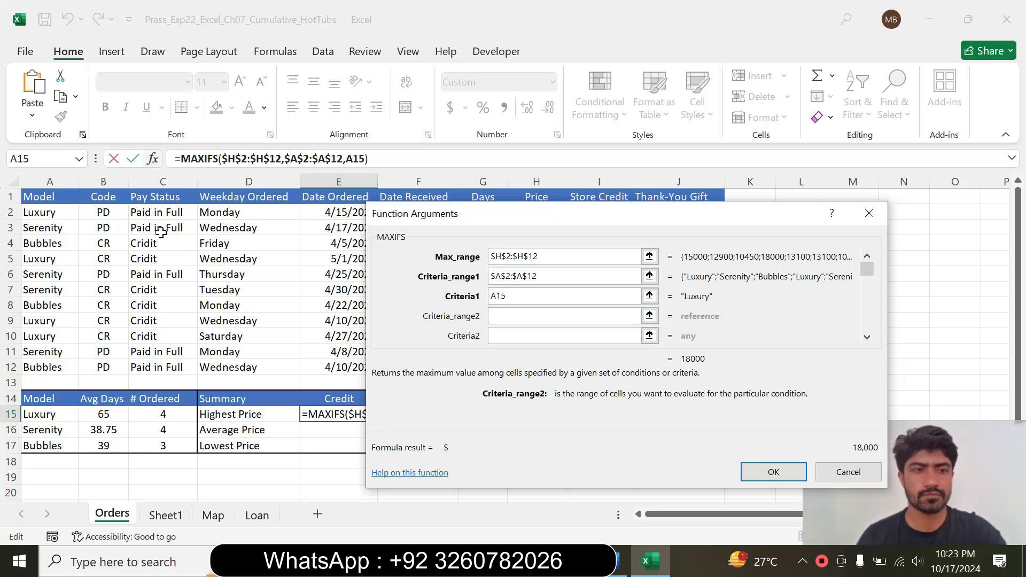
left_click_drag(163, 212, 167, 367)
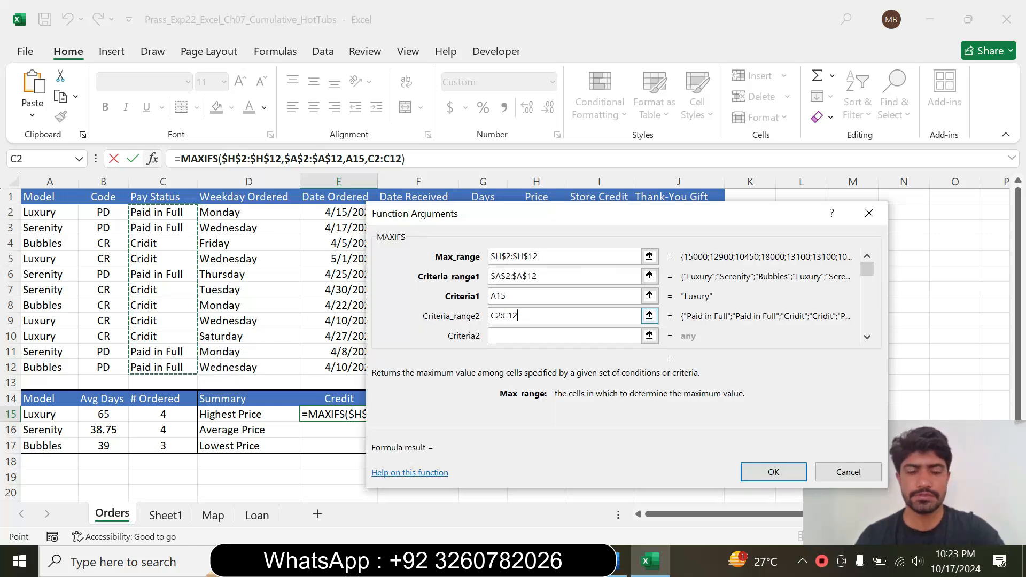
key("F4")
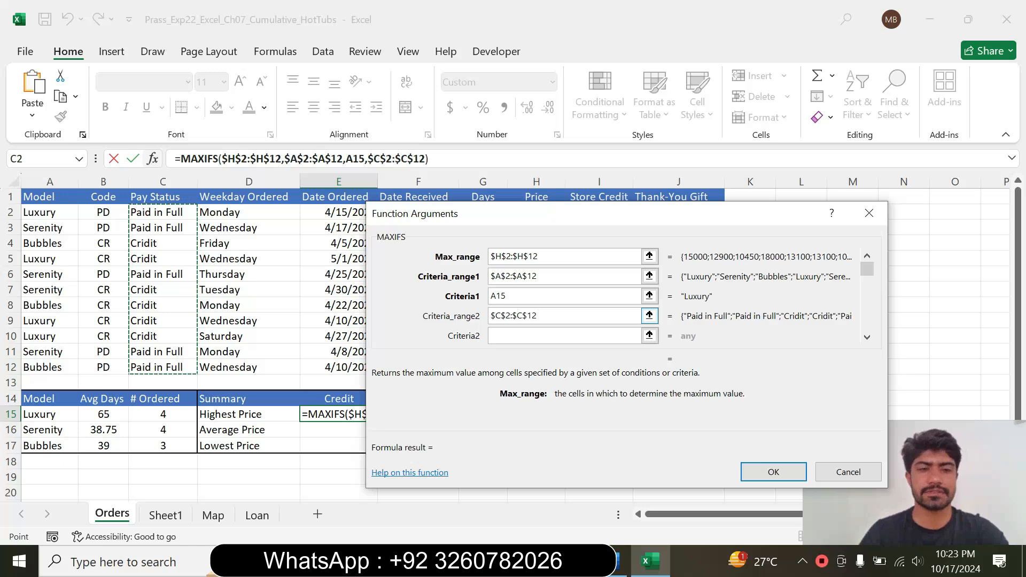
left_click(515, 337)
left_click(616, 566)
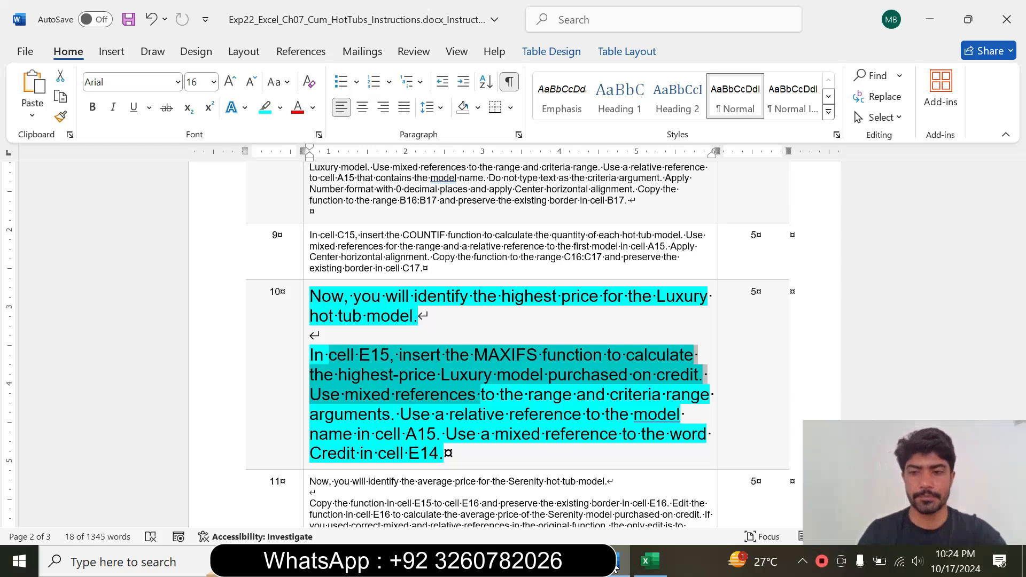
left_click(655, 567)
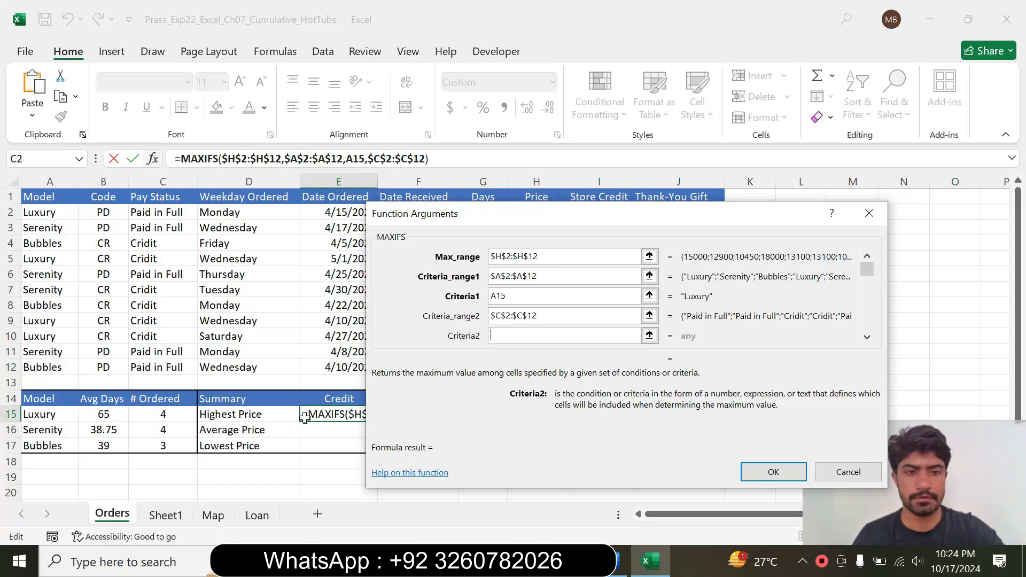
left_click(335, 399)
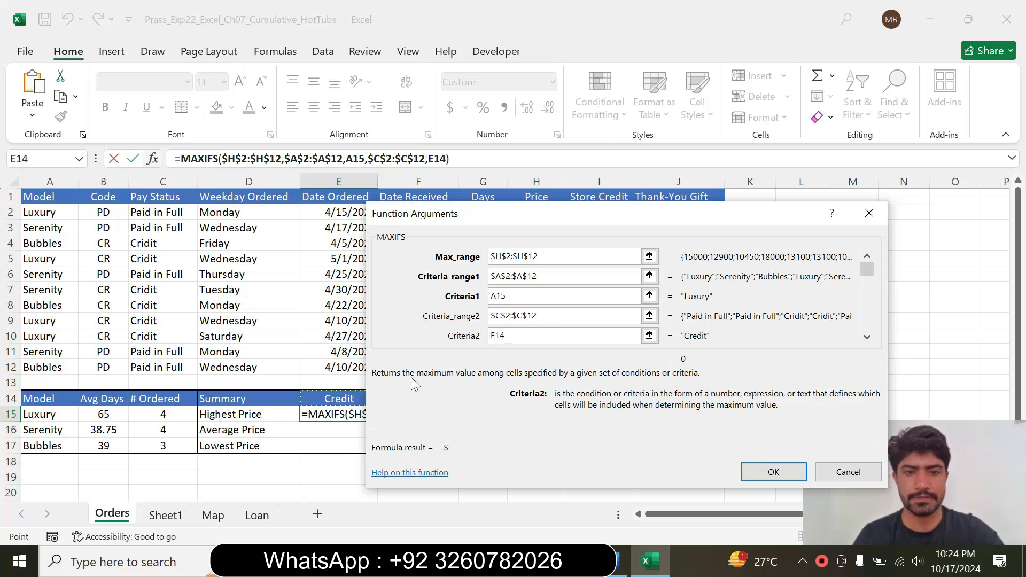
key("F4")
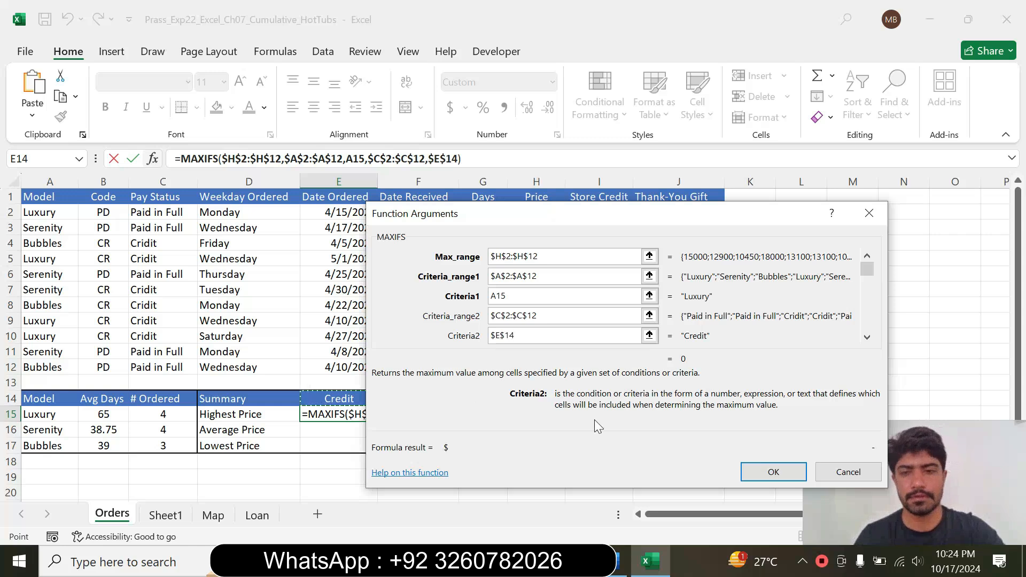
left_click(774, 470)
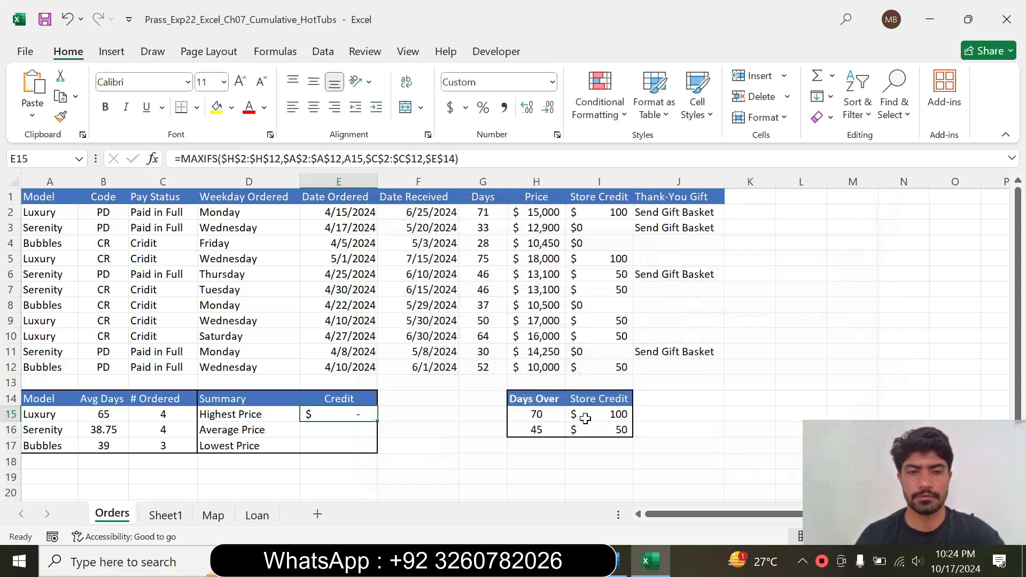